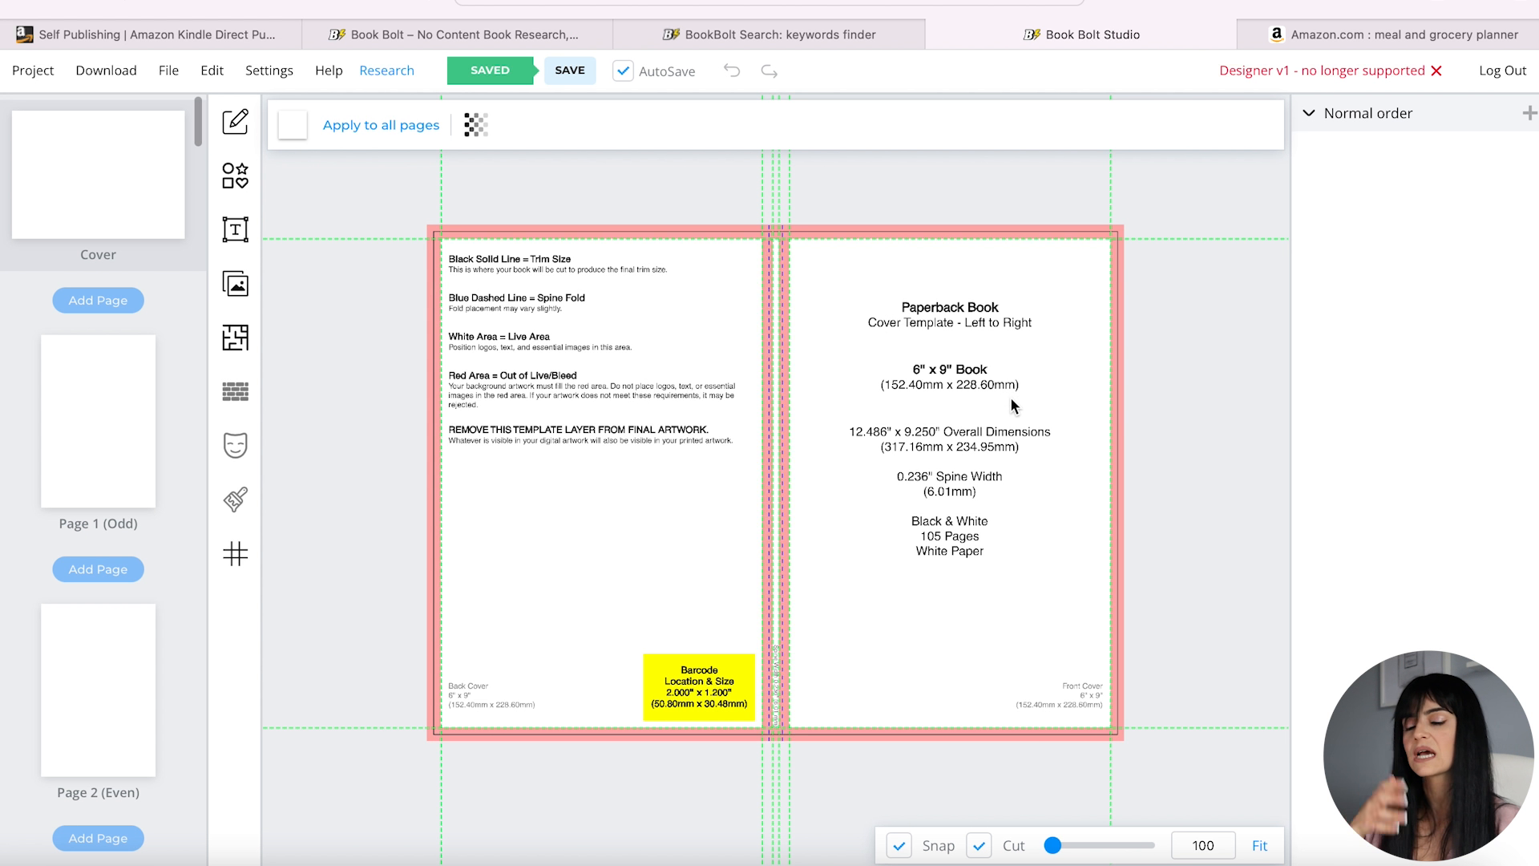
- Hide the cover template guide on the cover page
click(477, 128)
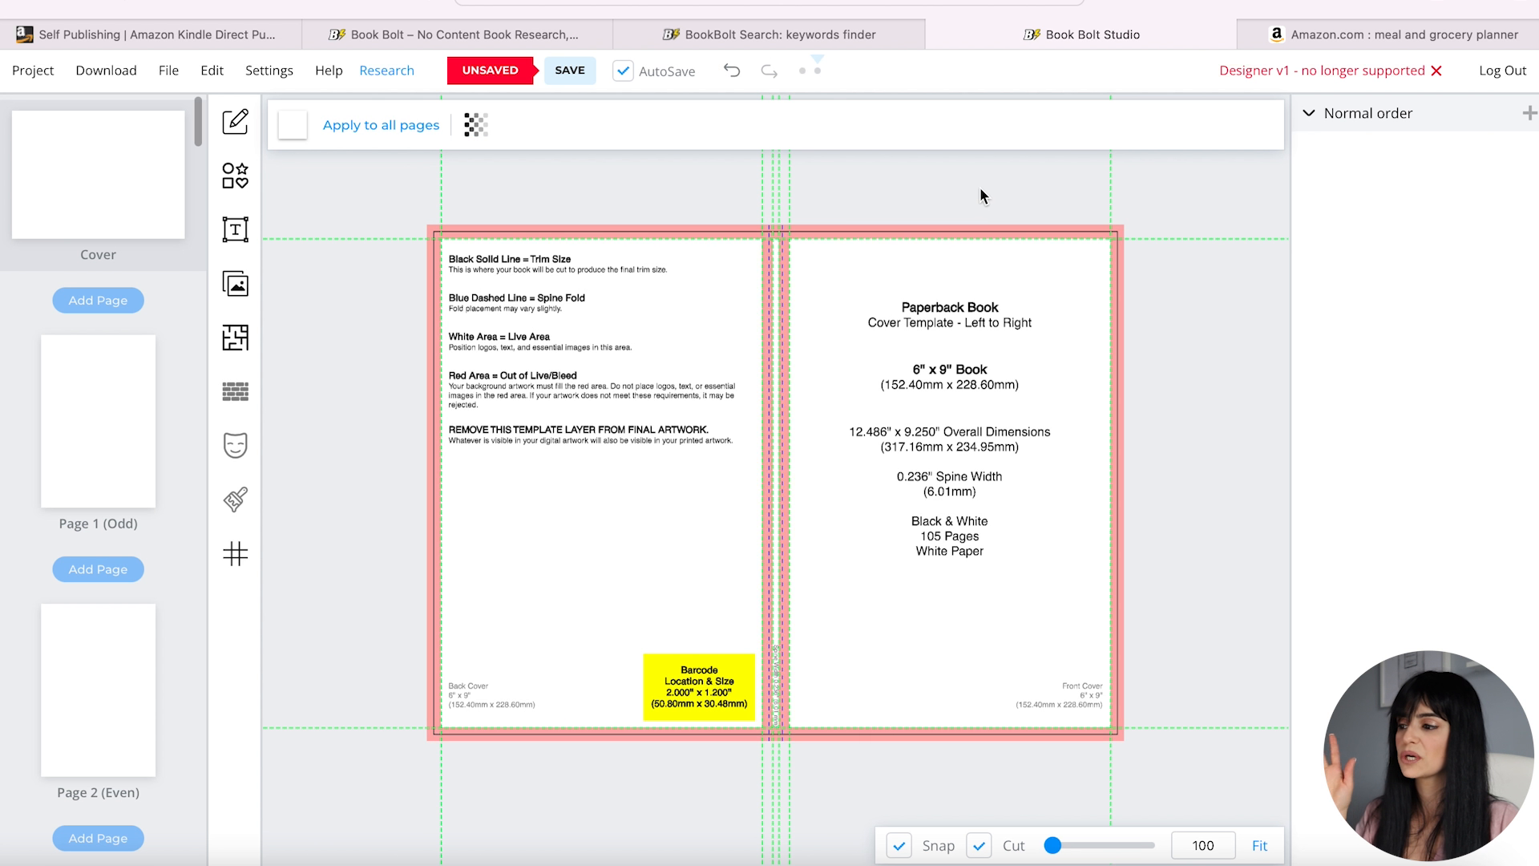
click(478, 130)
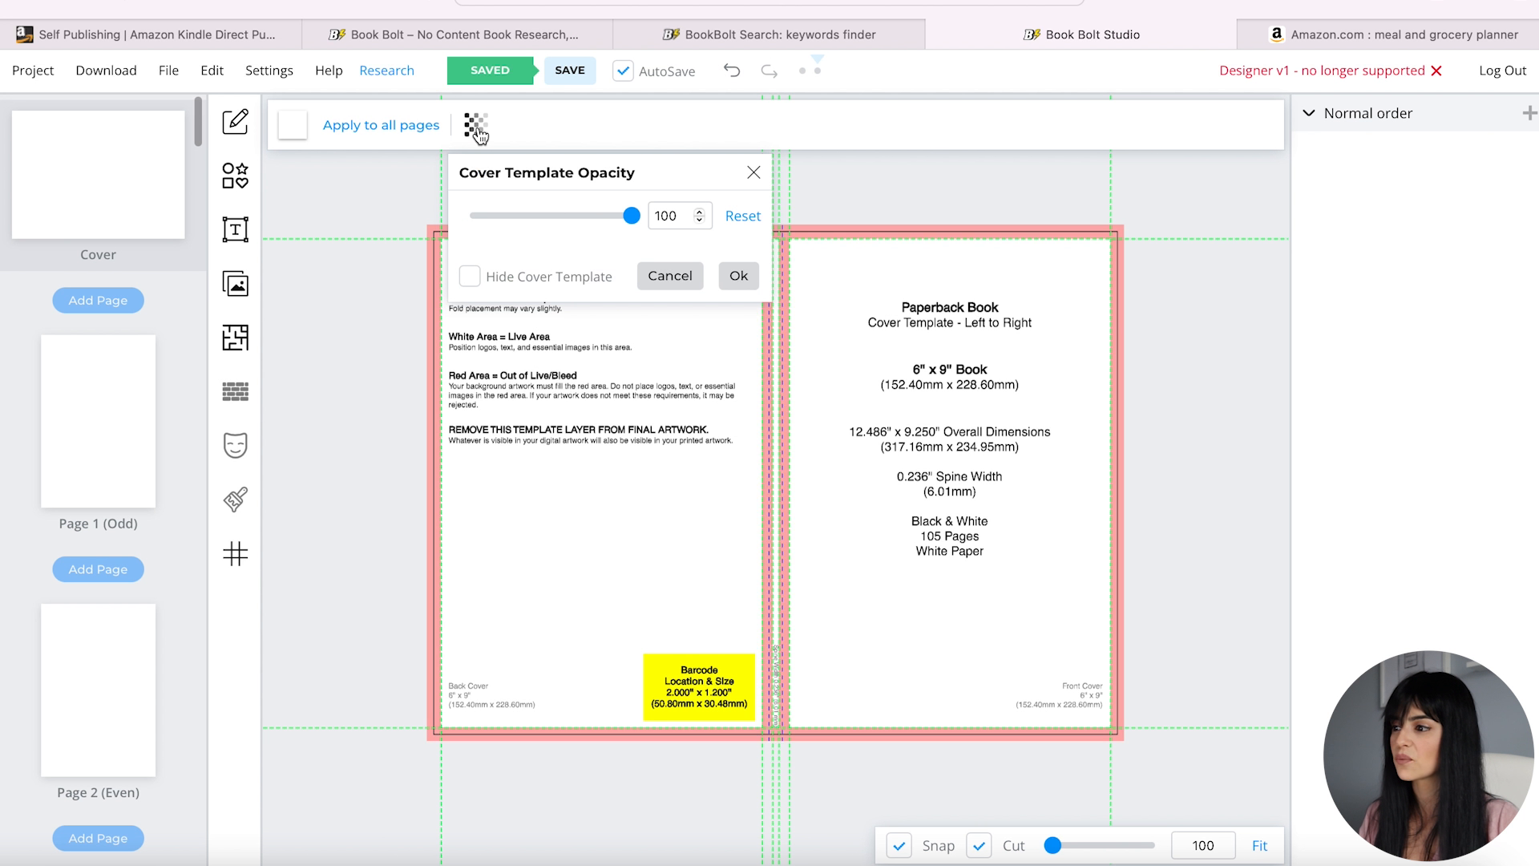
click(470, 278)
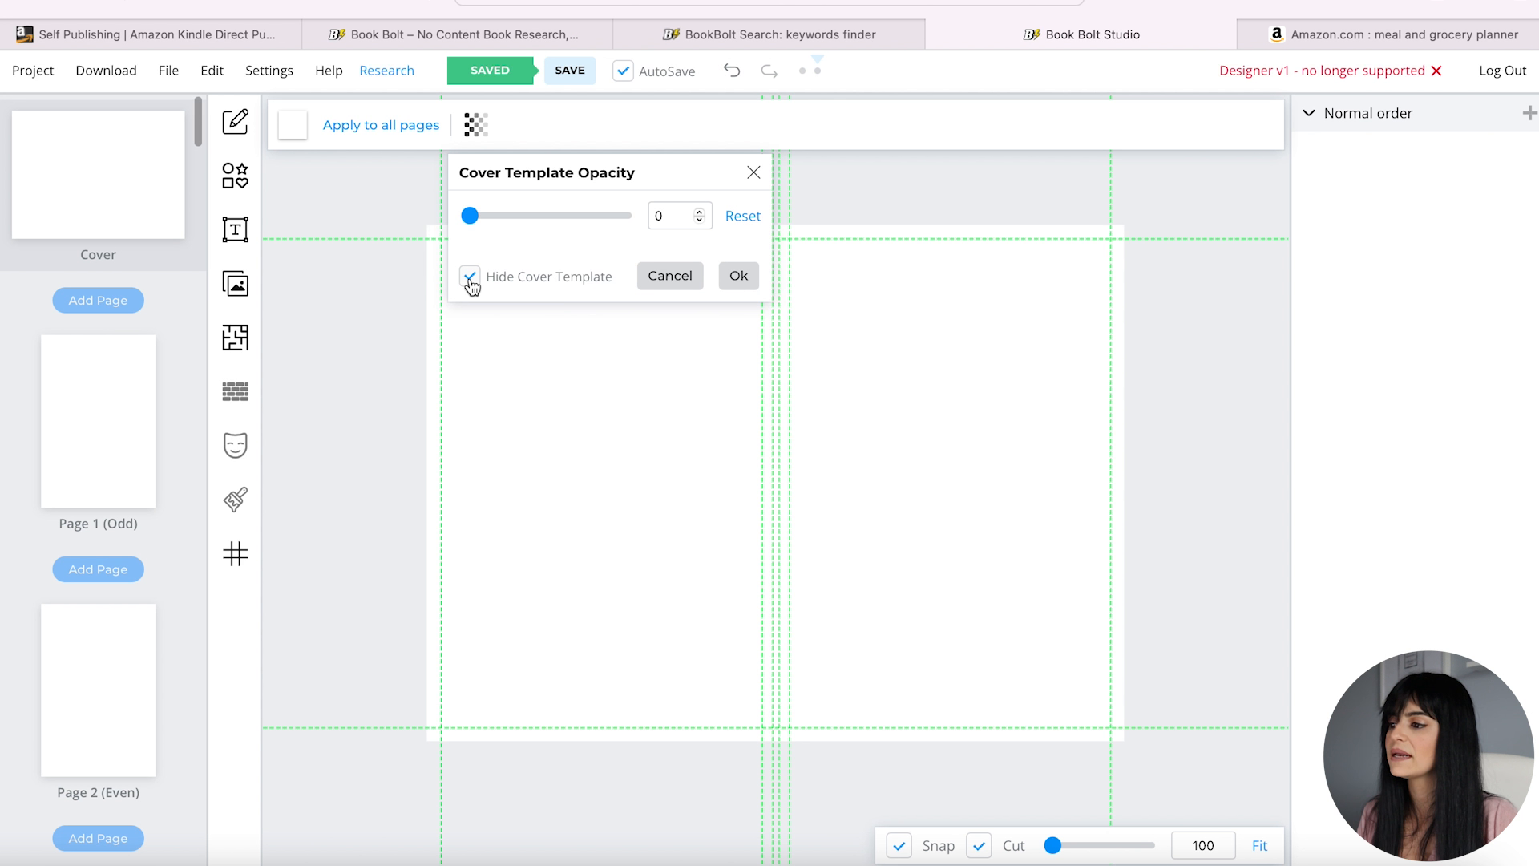
click(739, 277)
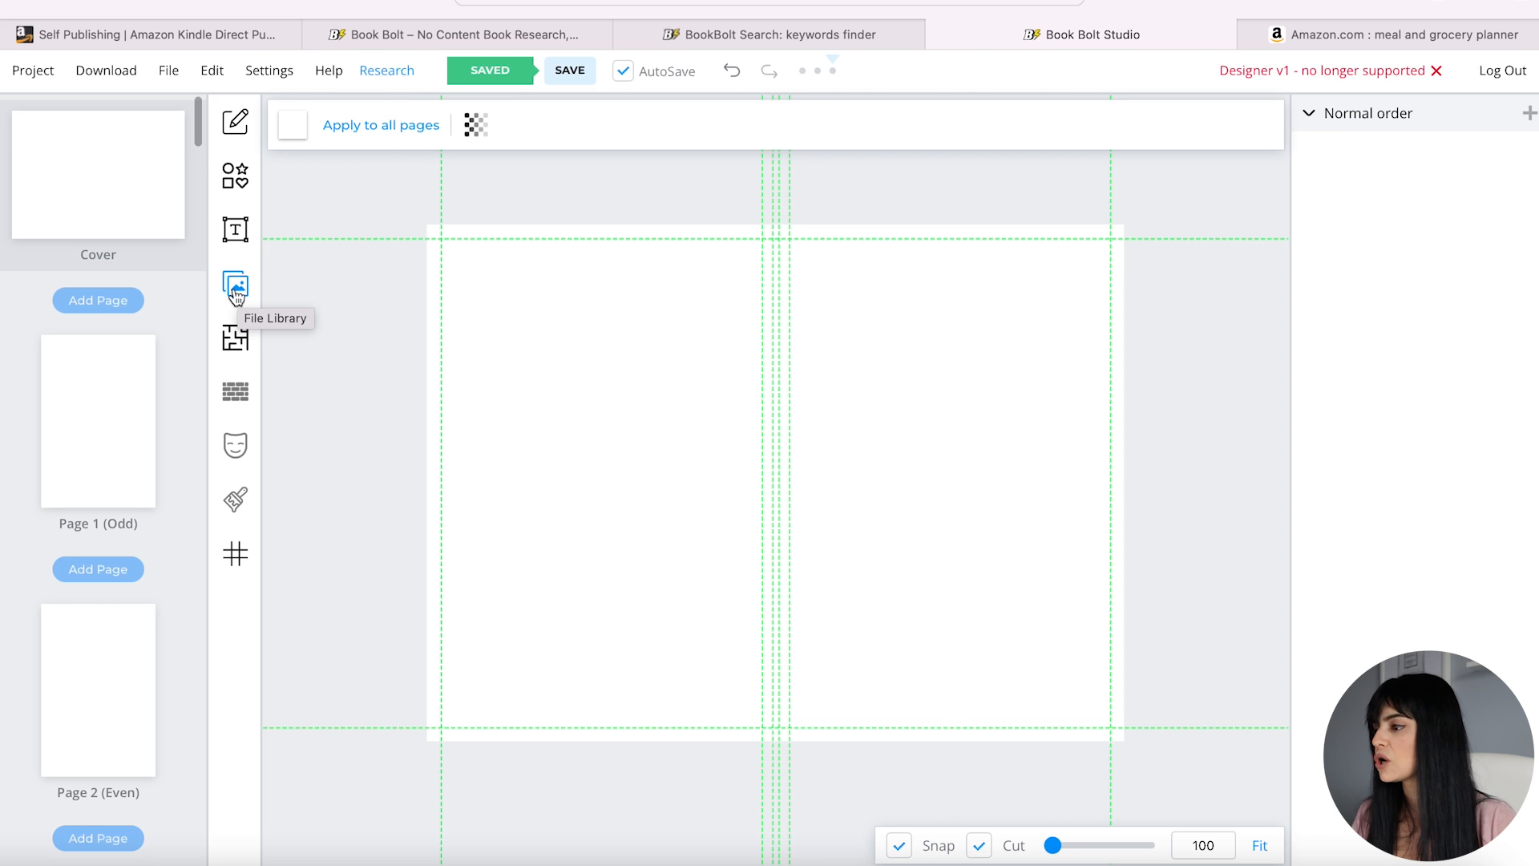
- Search Pixabay for "fruits" and insert the photo of raspberries with daisies and biscuits on the cover
click(236, 290)
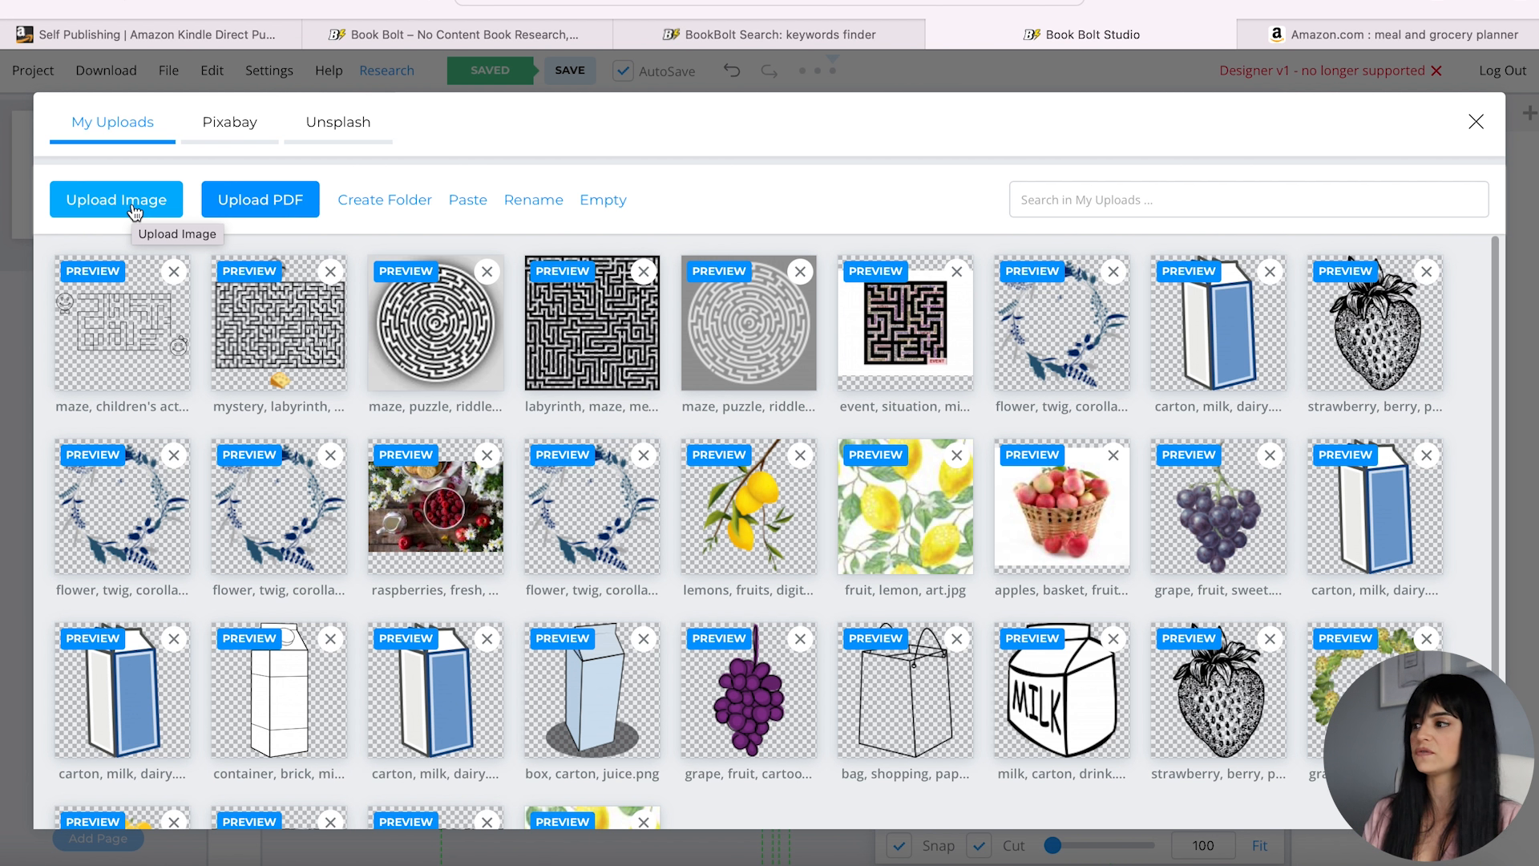
click(229, 131)
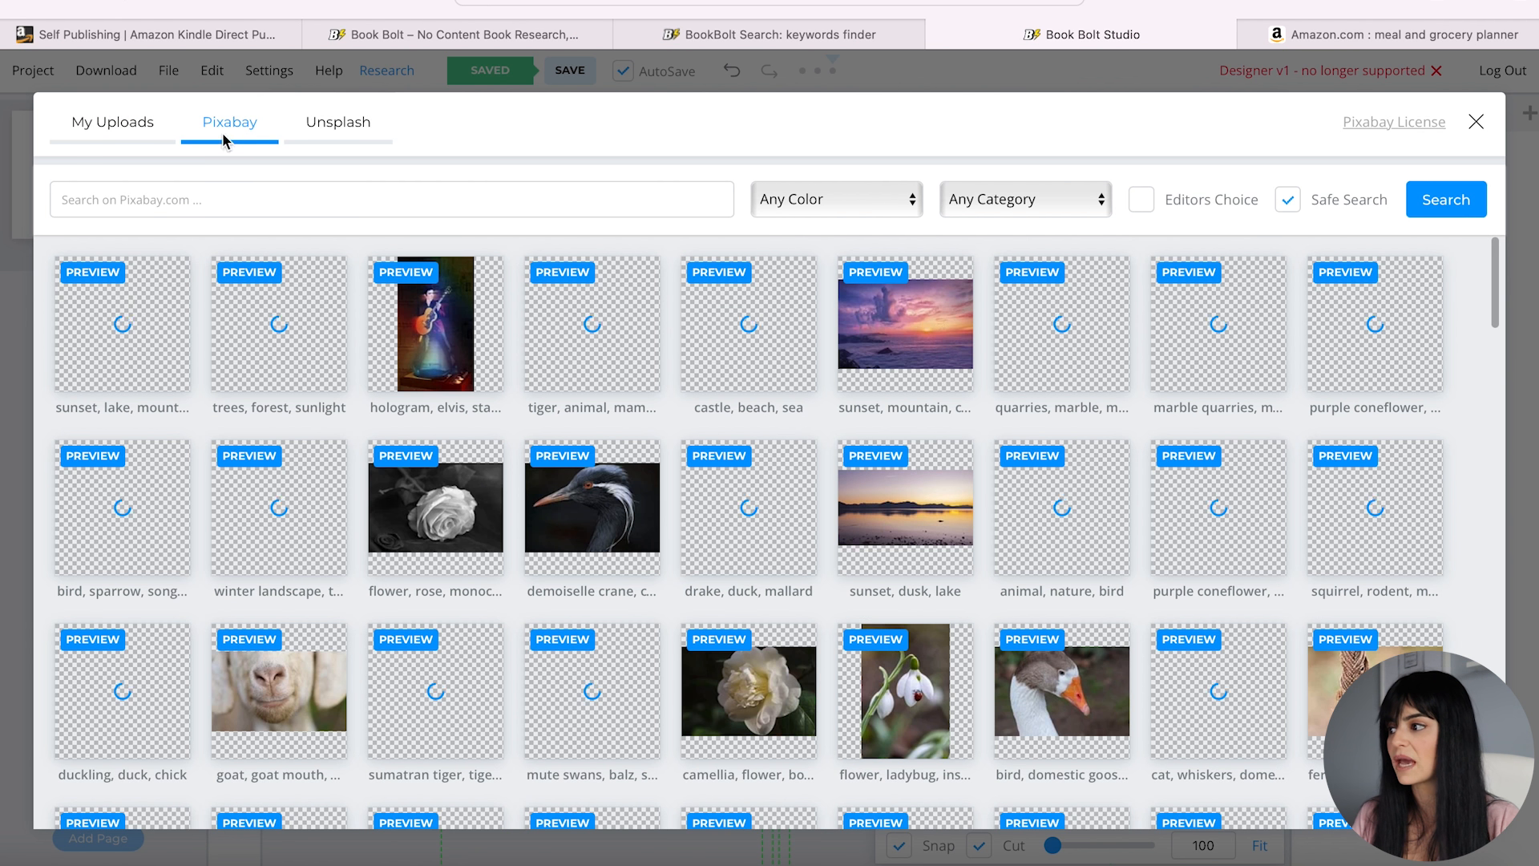
click(211, 200)
text(fruits)
key(Return)
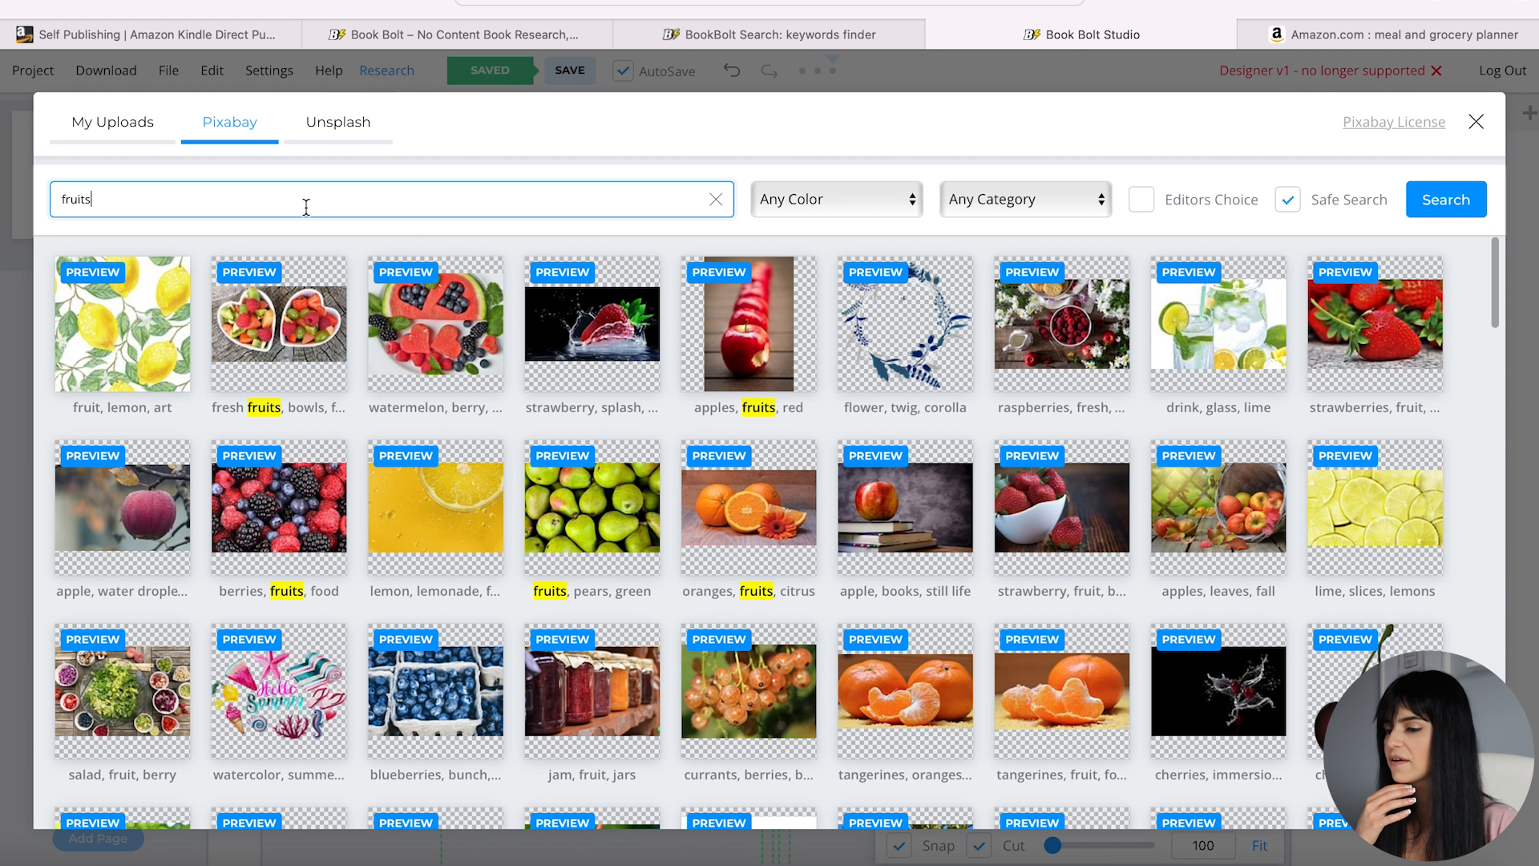
click(1071, 327)
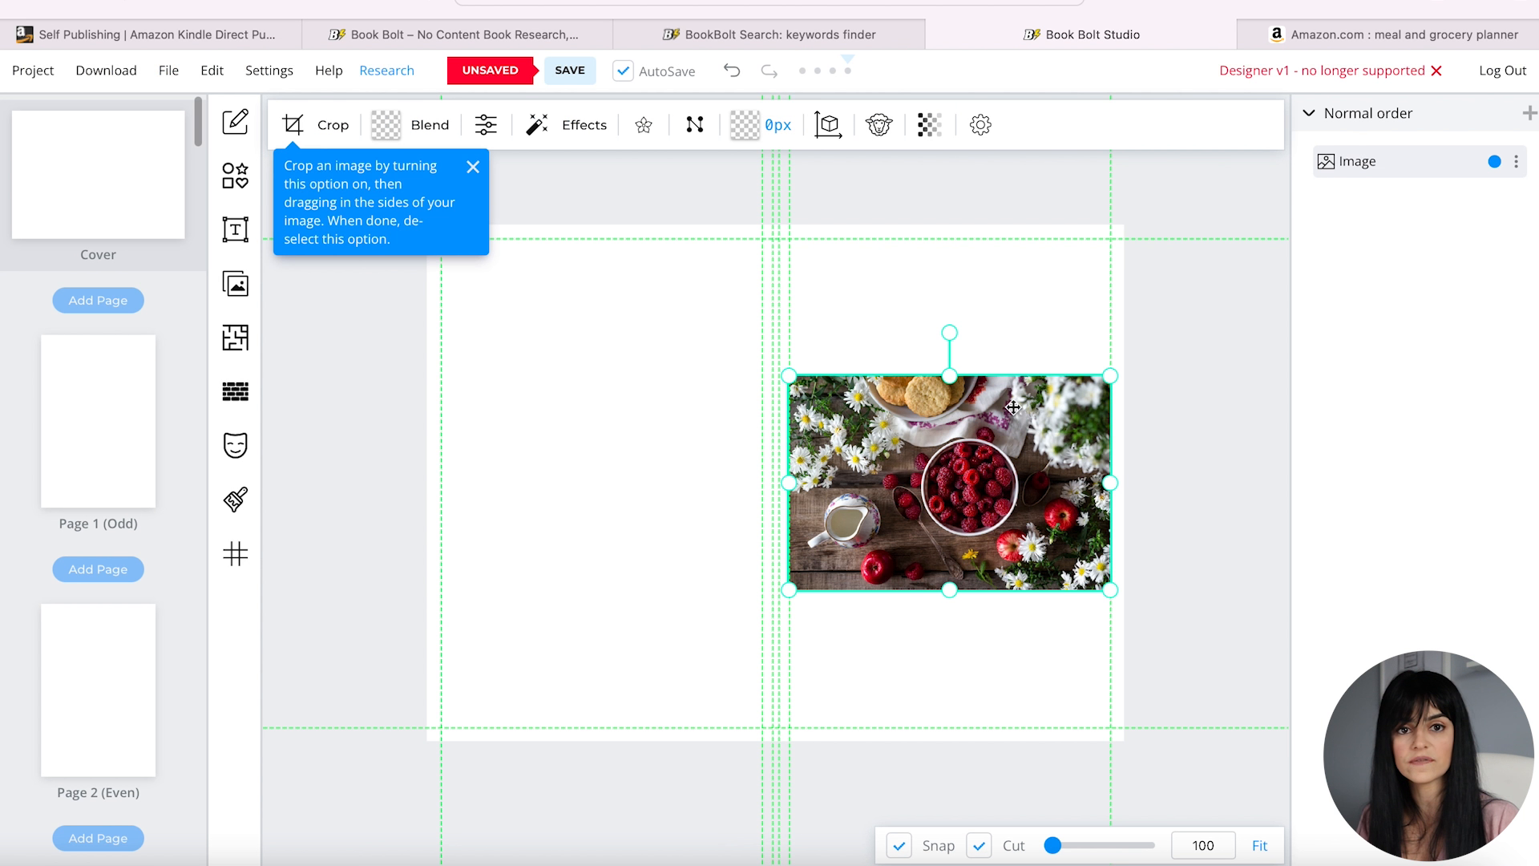
- Move the raspberry photo to the cover's upper-left corner and enlarge it to fill the full back and front cover
drag(994, 437, 610, 284)
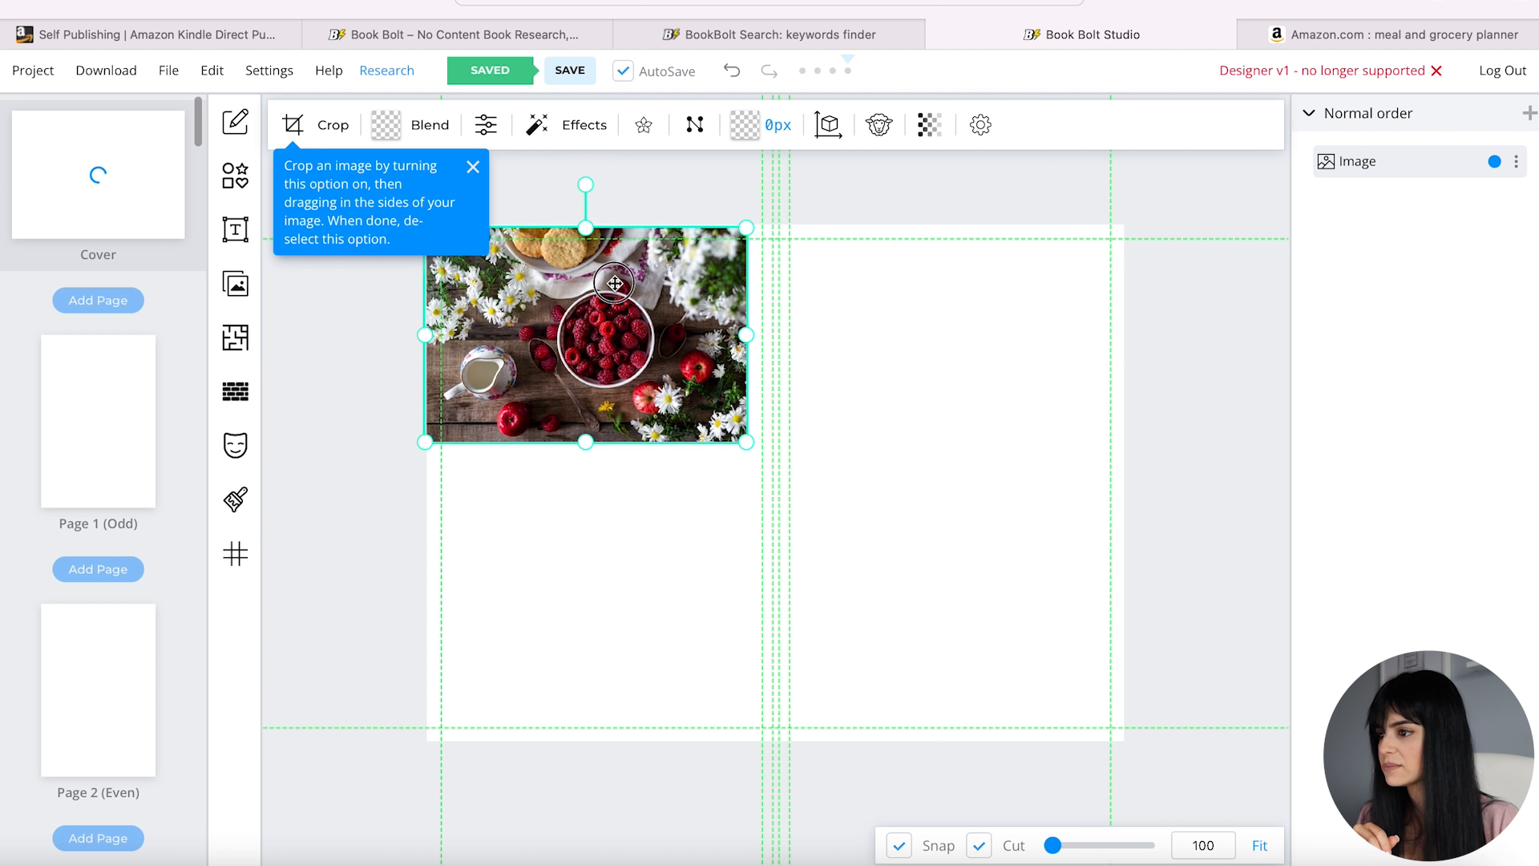
drag(773, 460, 1227, 718)
drag(1006, 546, 998, 546)
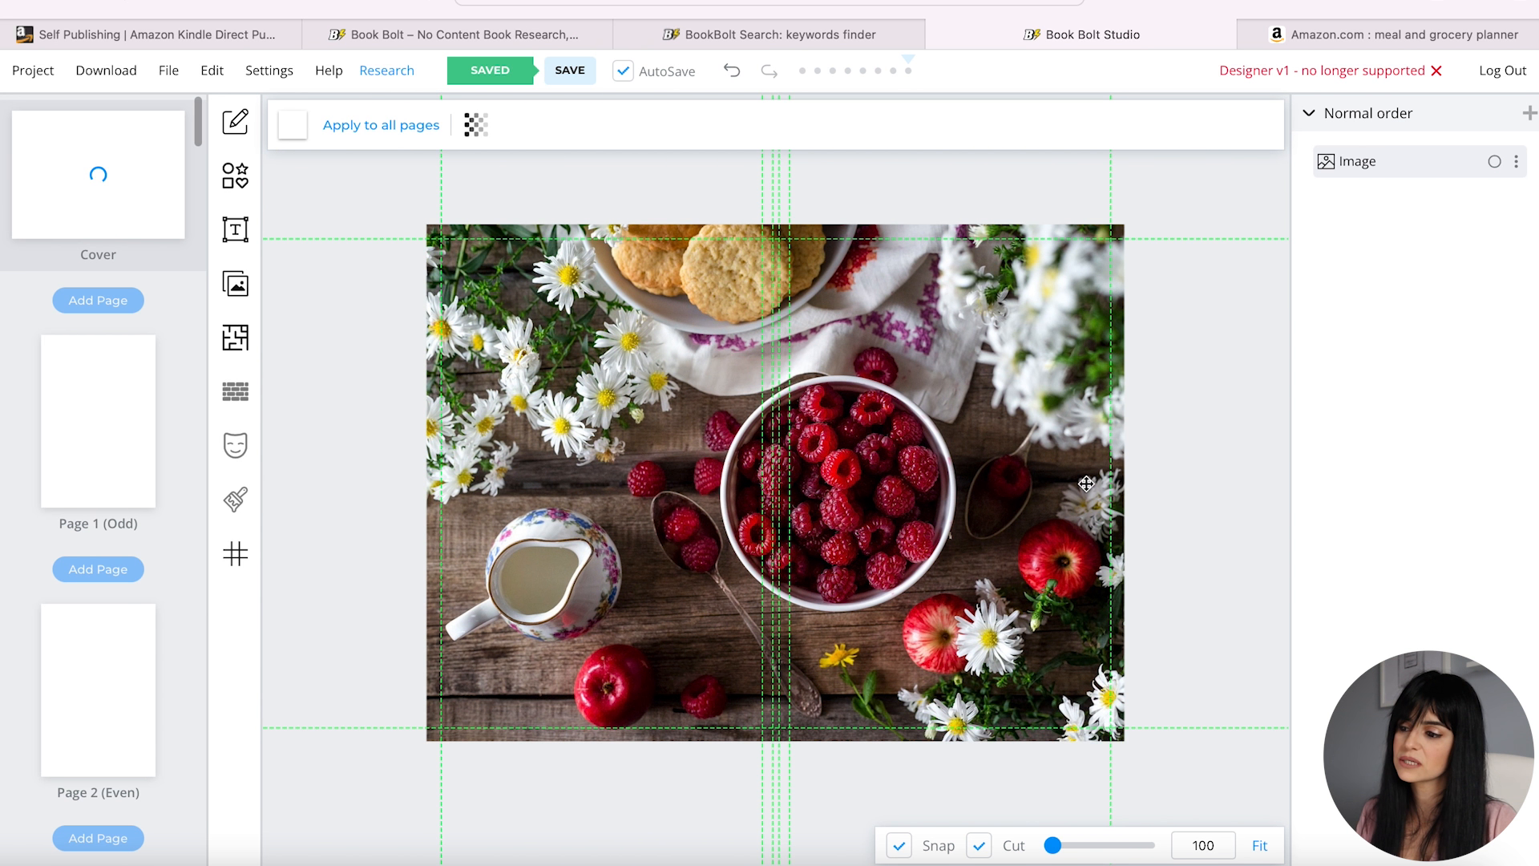
click(1018, 480)
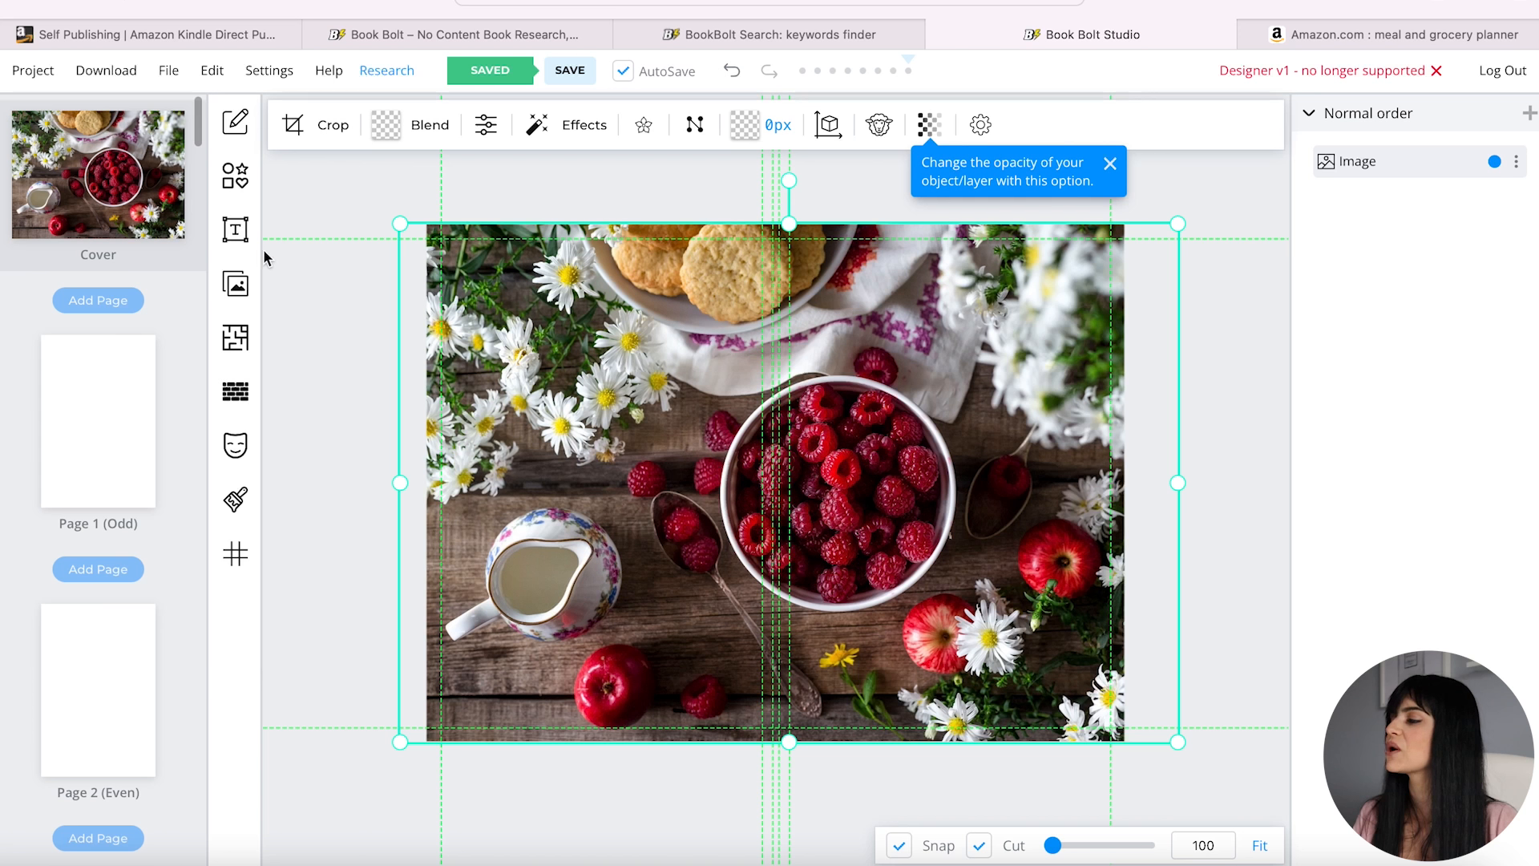
- Add a rectangle shape and place it over the photo on the upper half of the front cover
click(242, 186)
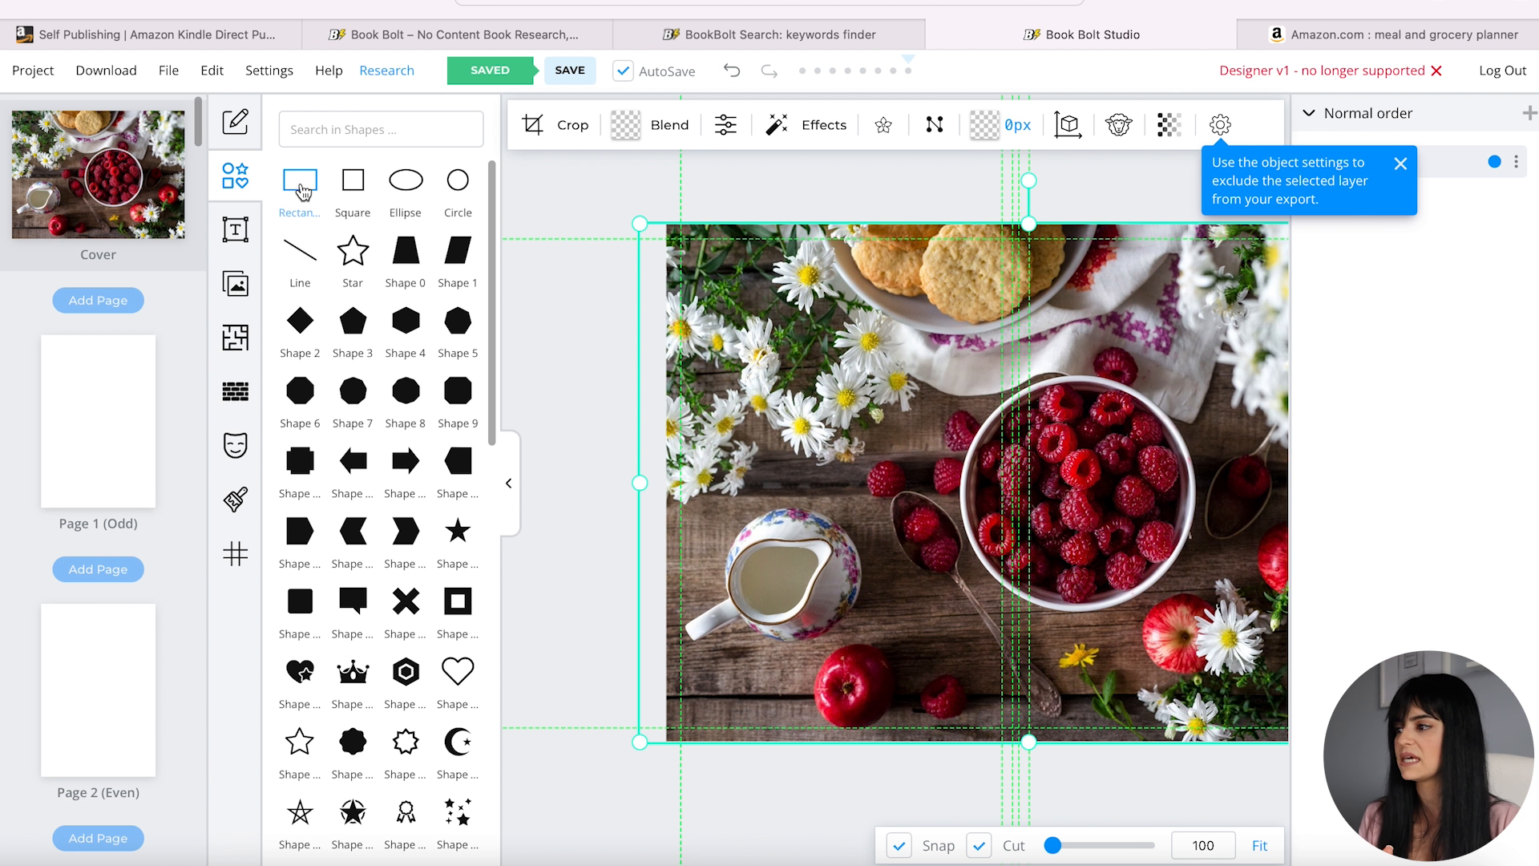
click(303, 192)
drag(1082, 447, 1179, 412)
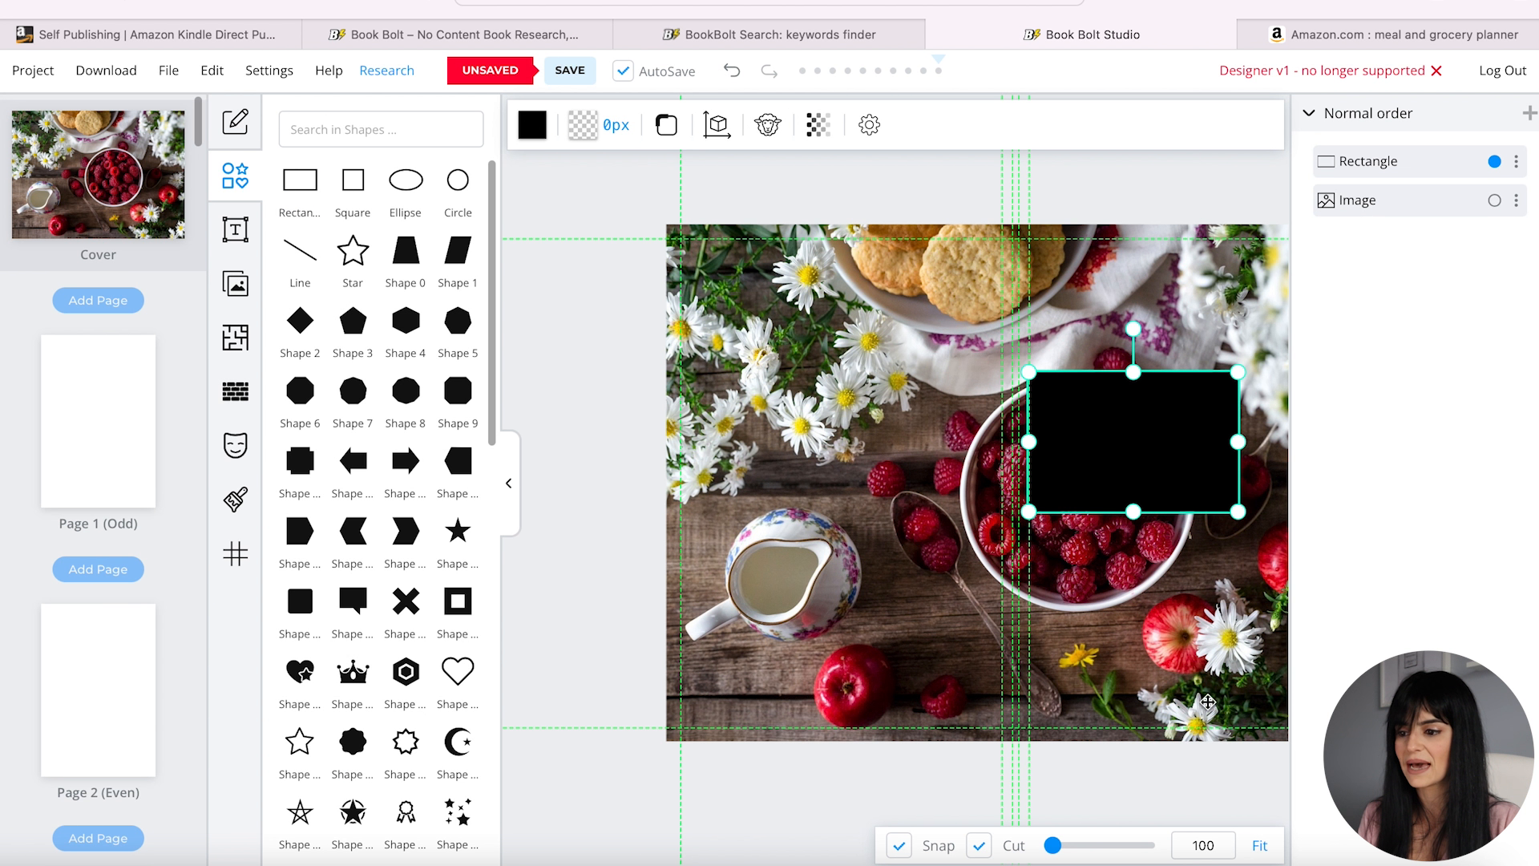
scroll(1208, 702, down, 3)
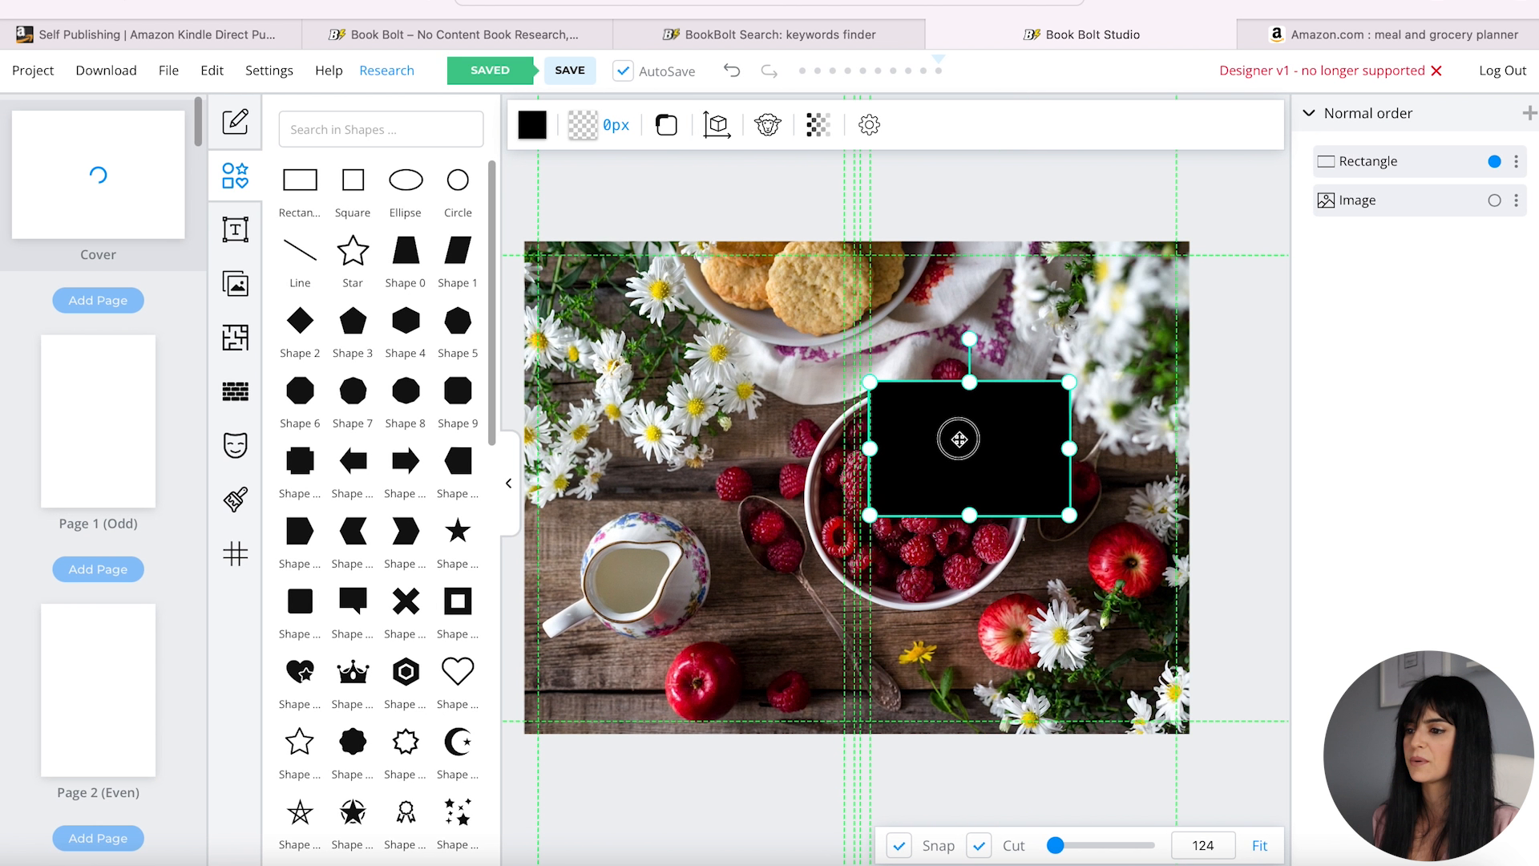
drag(959, 440, 1010, 408)
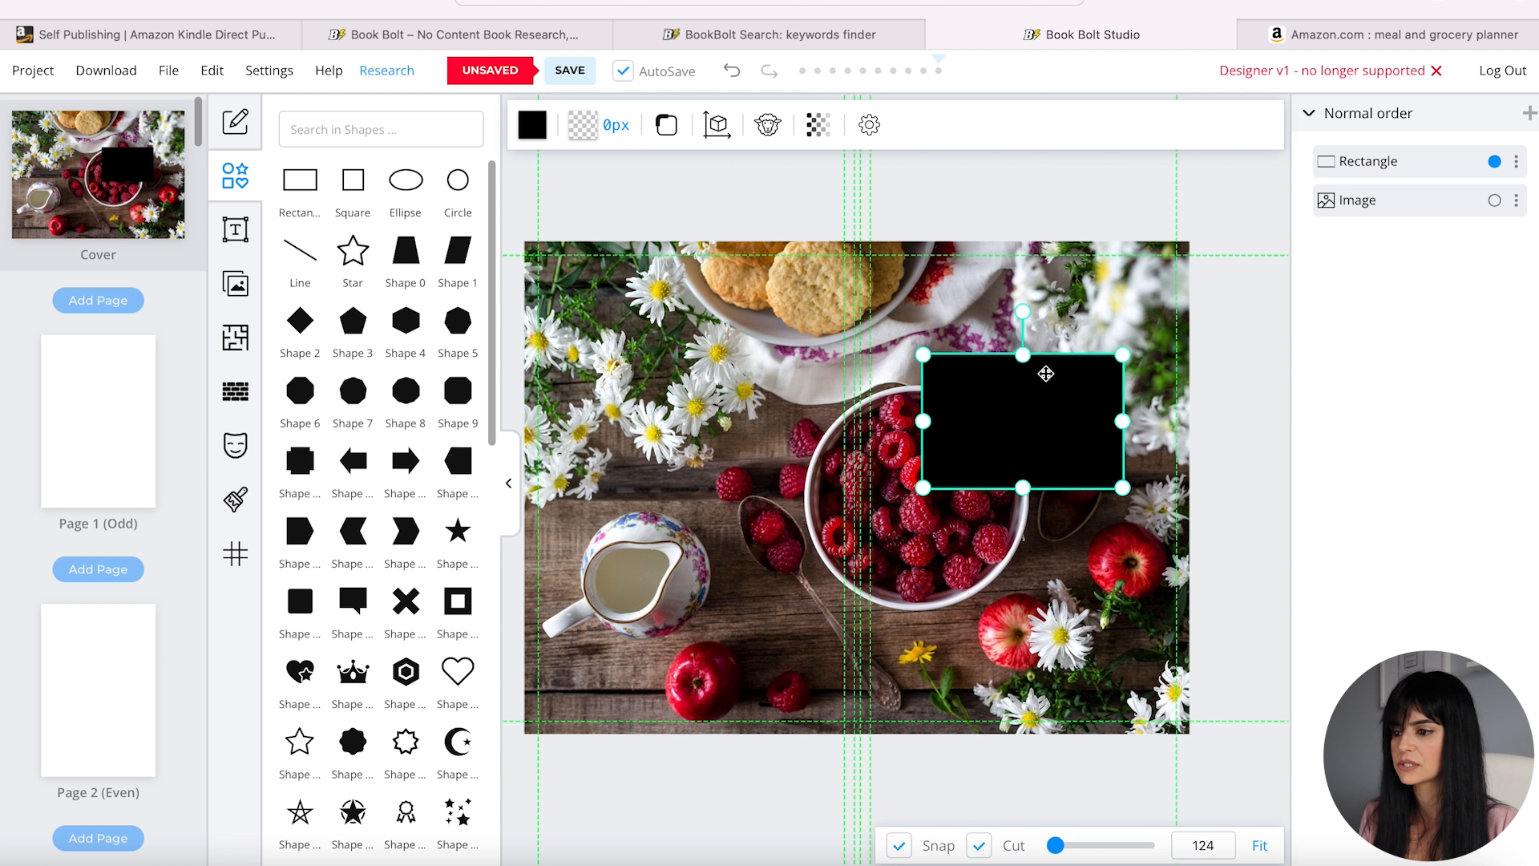
- Fill the front-cover rectangle with white and enlarge it slightly at its sides
click(528, 128)
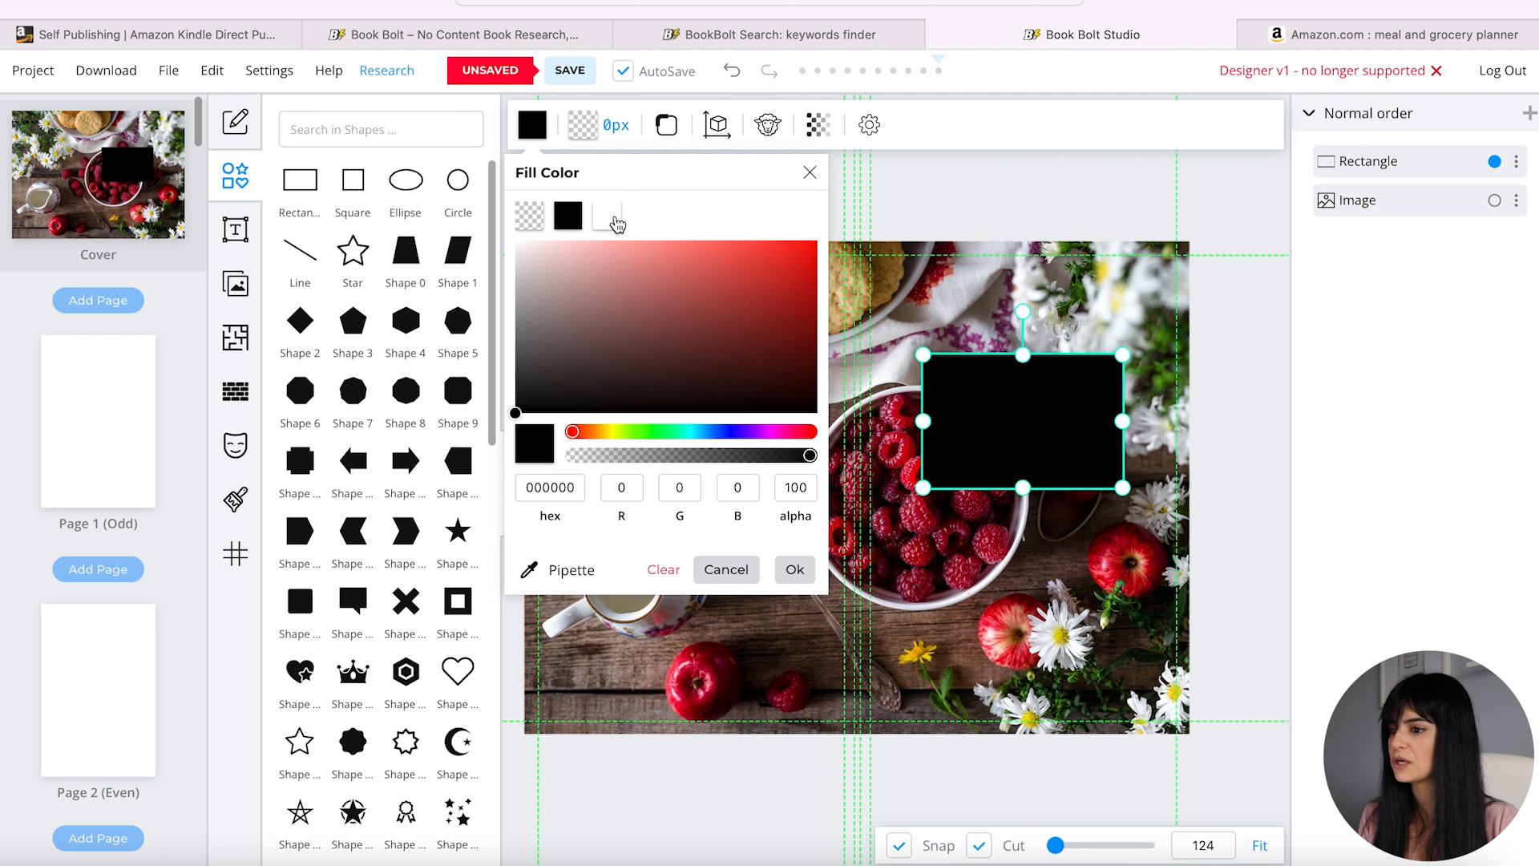
click(615, 218)
drag(923, 421, 904, 421)
drag(1123, 421, 1136, 421)
- Add a second rectangle over the white one and size it slightly larger on all sides
click(299, 179)
drag(936, 481, 1071, 394)
drag(1100, 469, 1145, 502)
drag(1015, 502, 1015, 511)
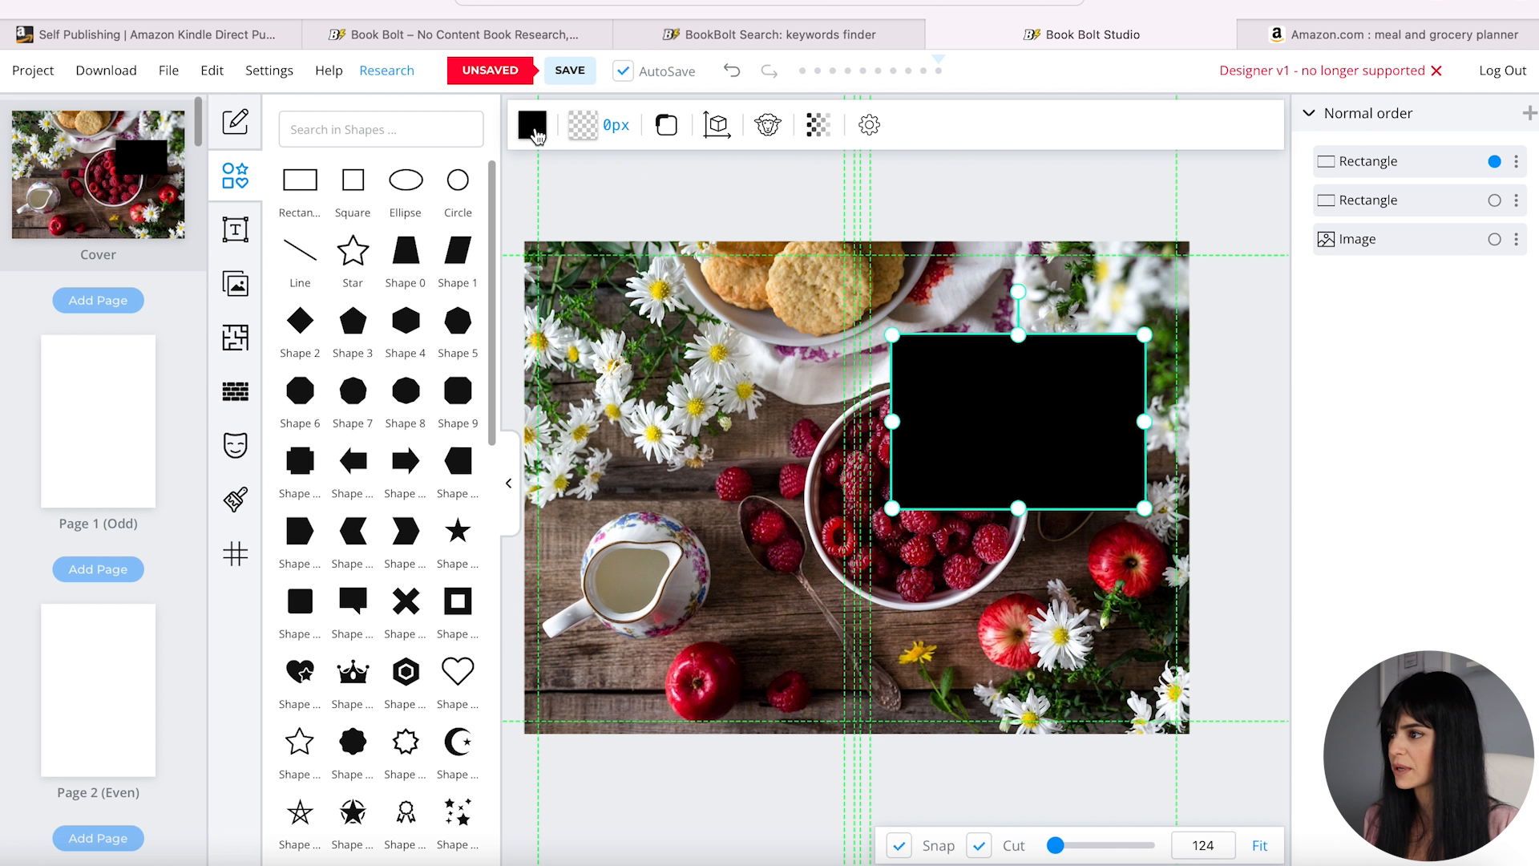
- Give the larger rectangle a transparent fill and a solid white 9 px stroke
click(533, 125)
click(536, 217)
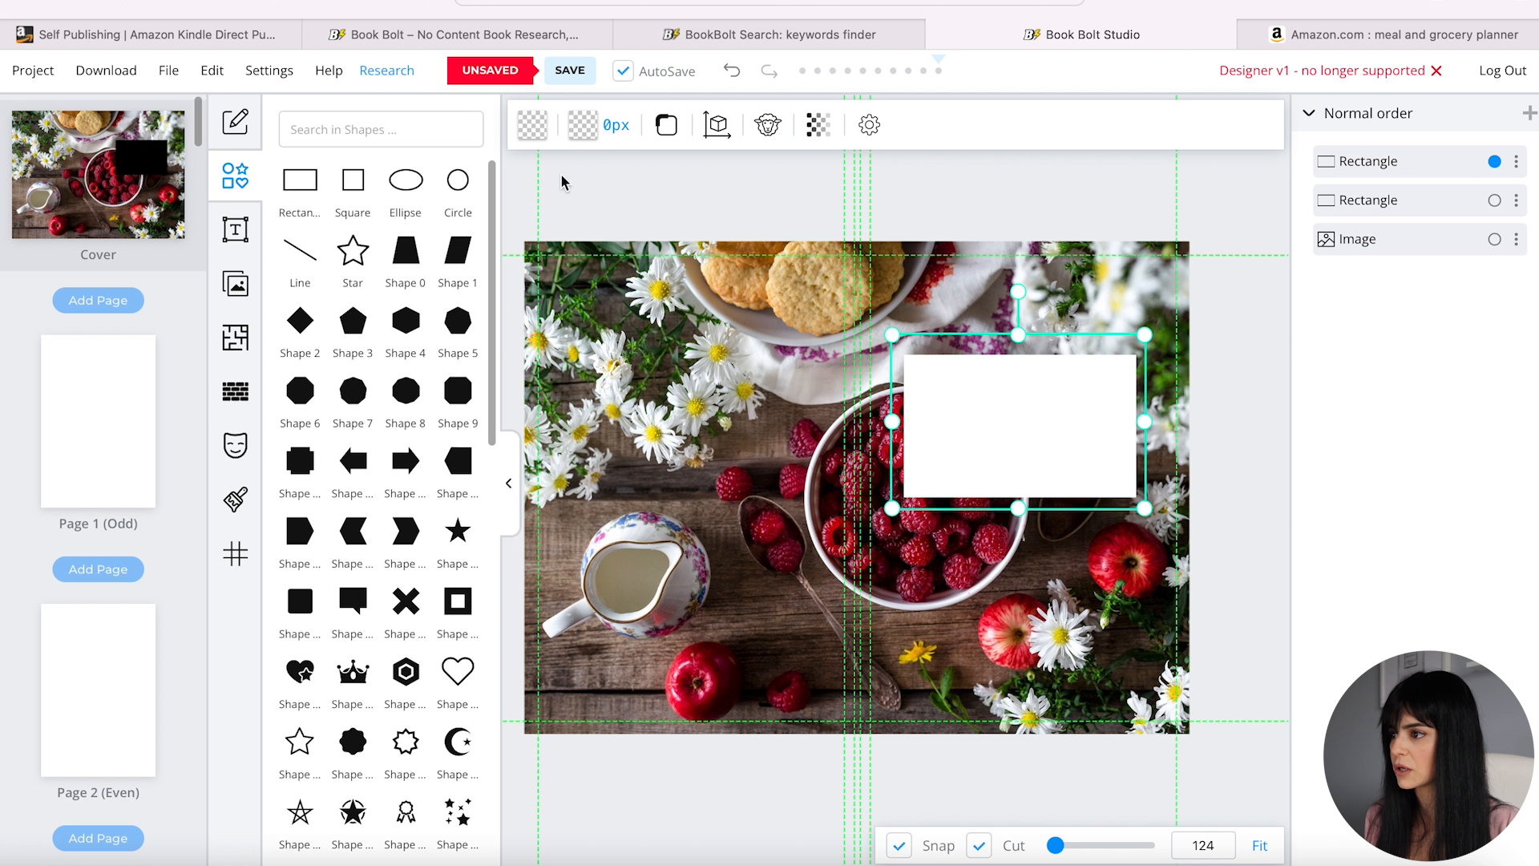
click(618, 133)
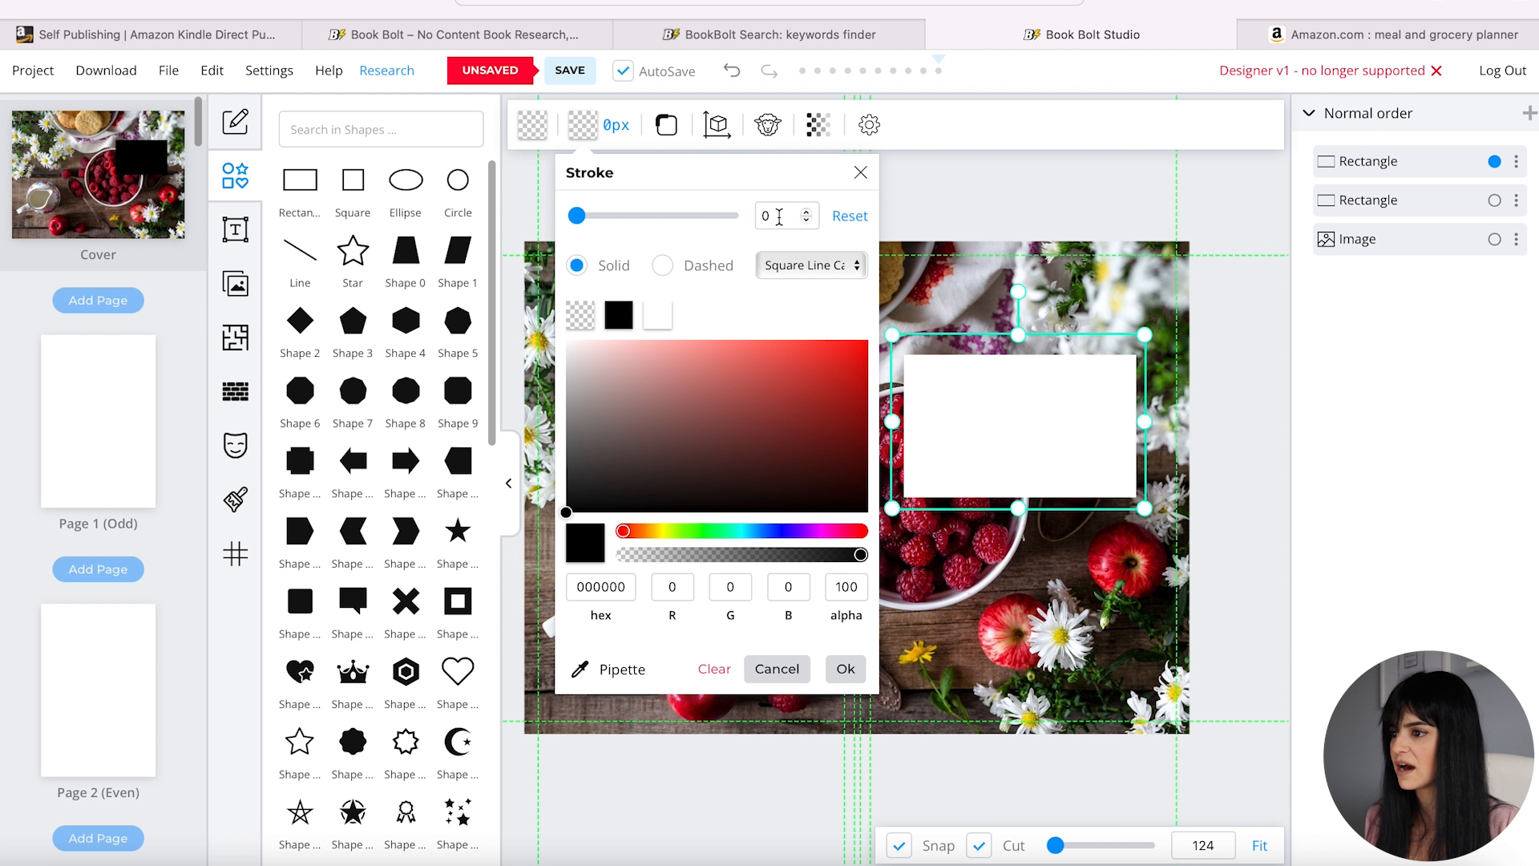
click(657, 316)
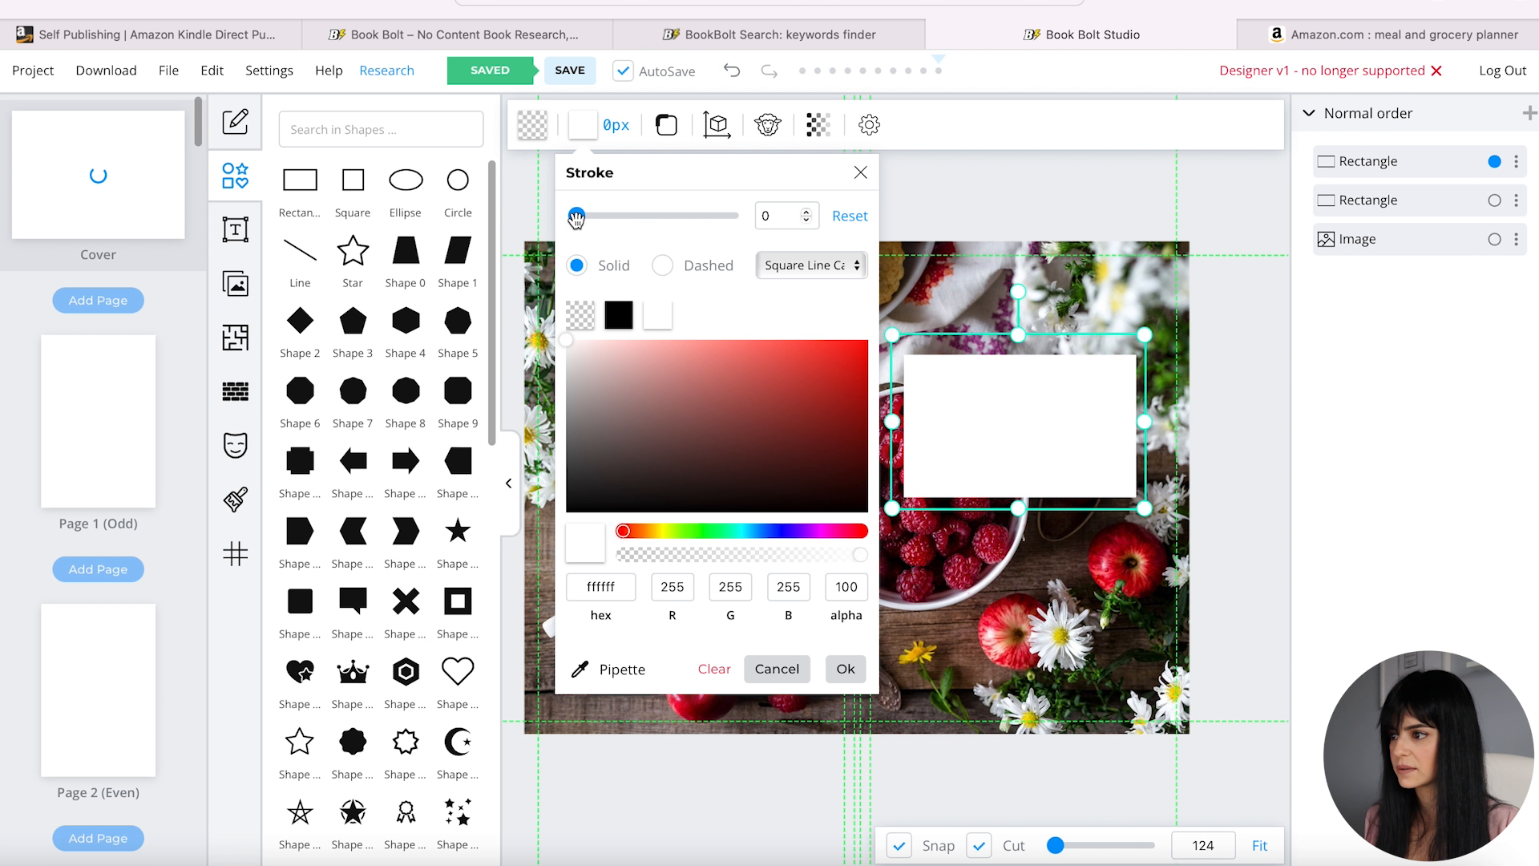
drag(576, 216, 591, 216)
click(862, 174)
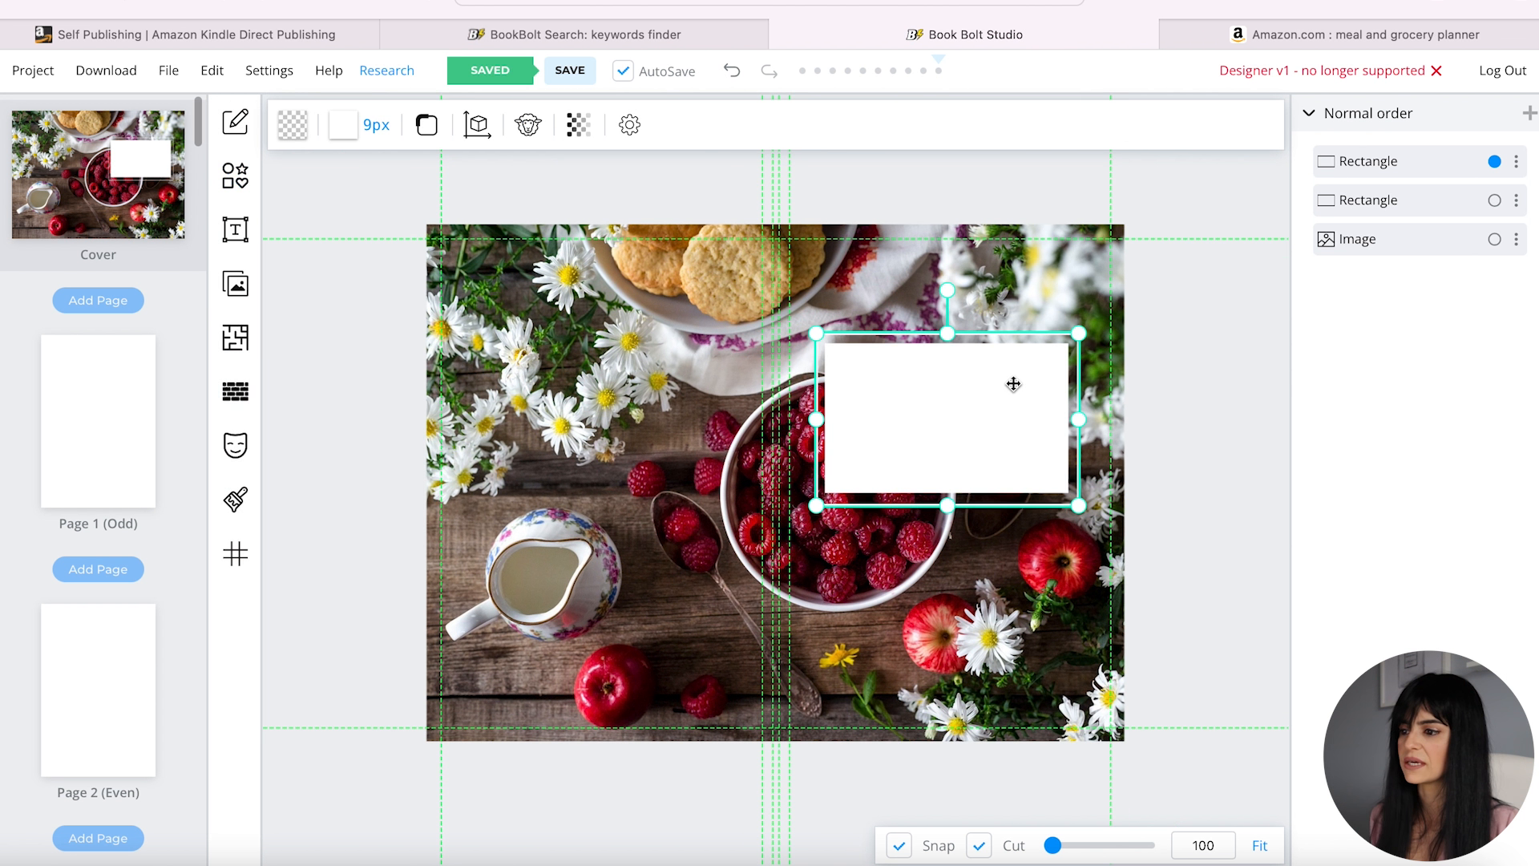
- Add a heading on the front cover reading "MEAL PLANNER", "+" and "GROCERY LIST" on three lines
click(235, 234)
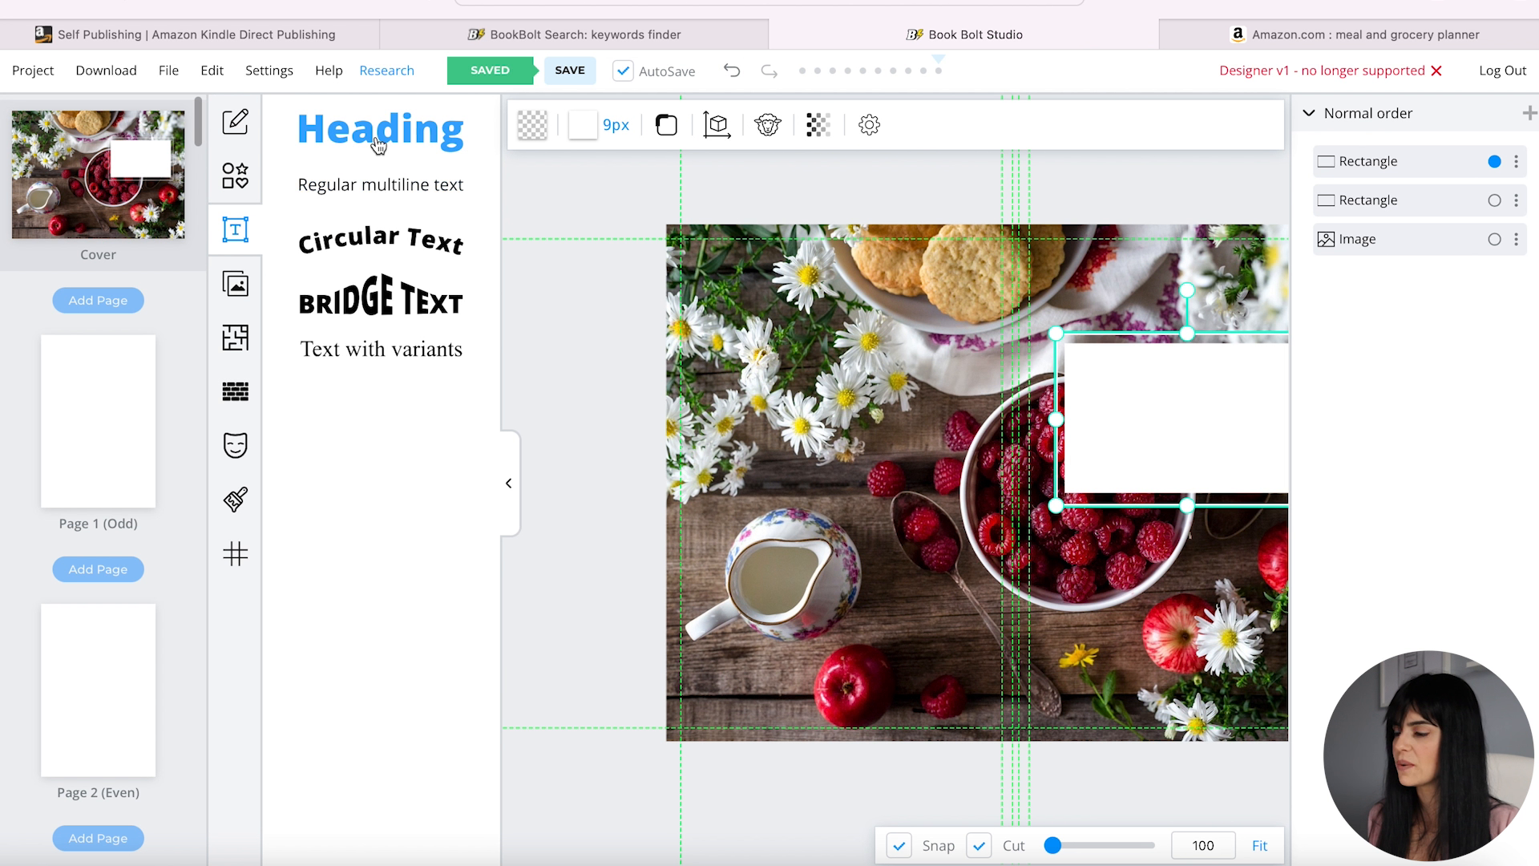
click(379, 145)
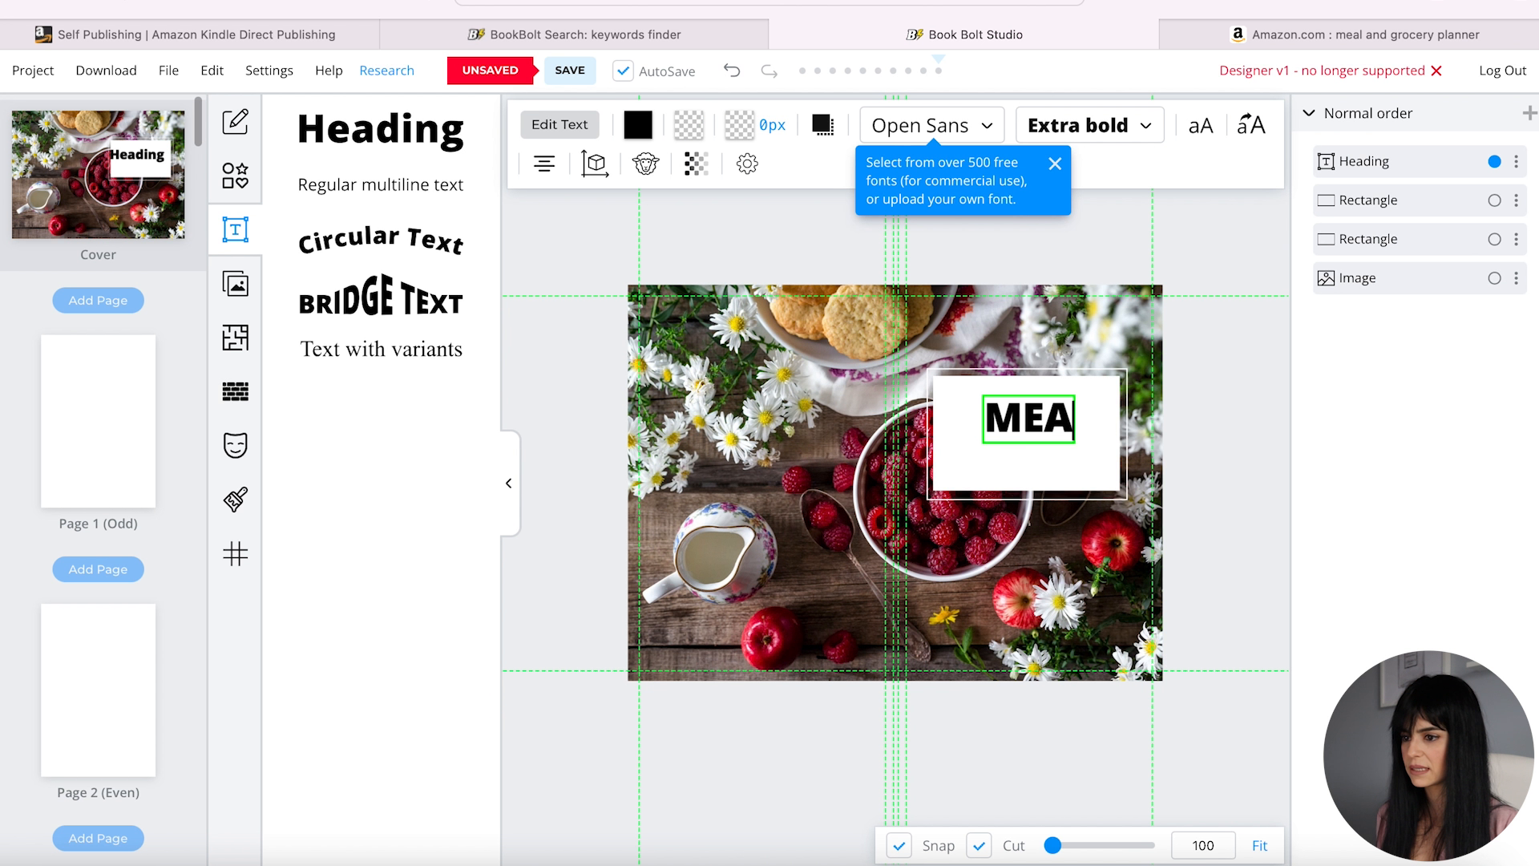
text(L )
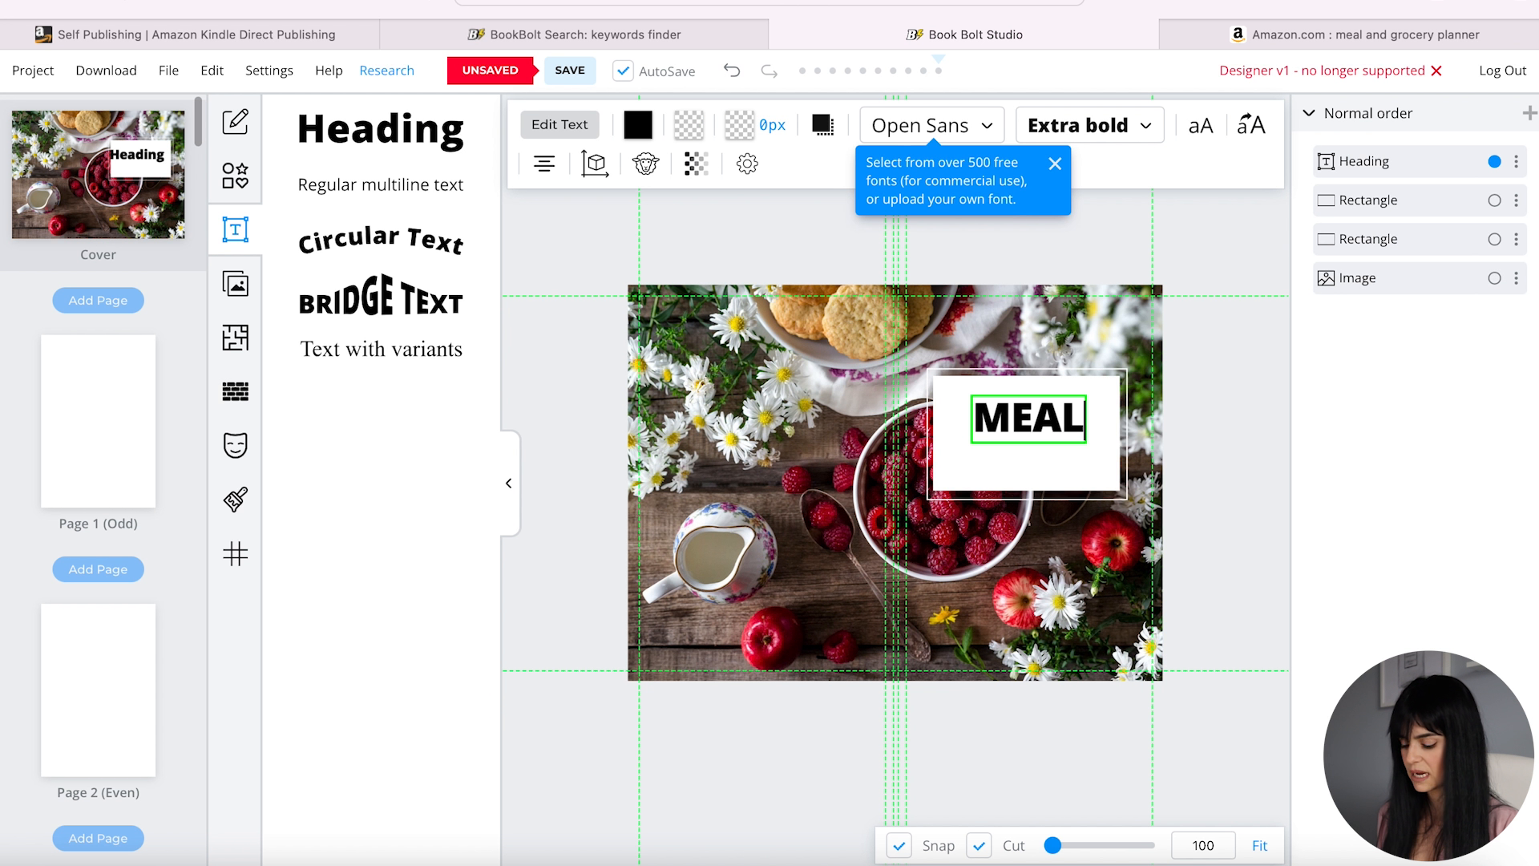
text(PLANNER)
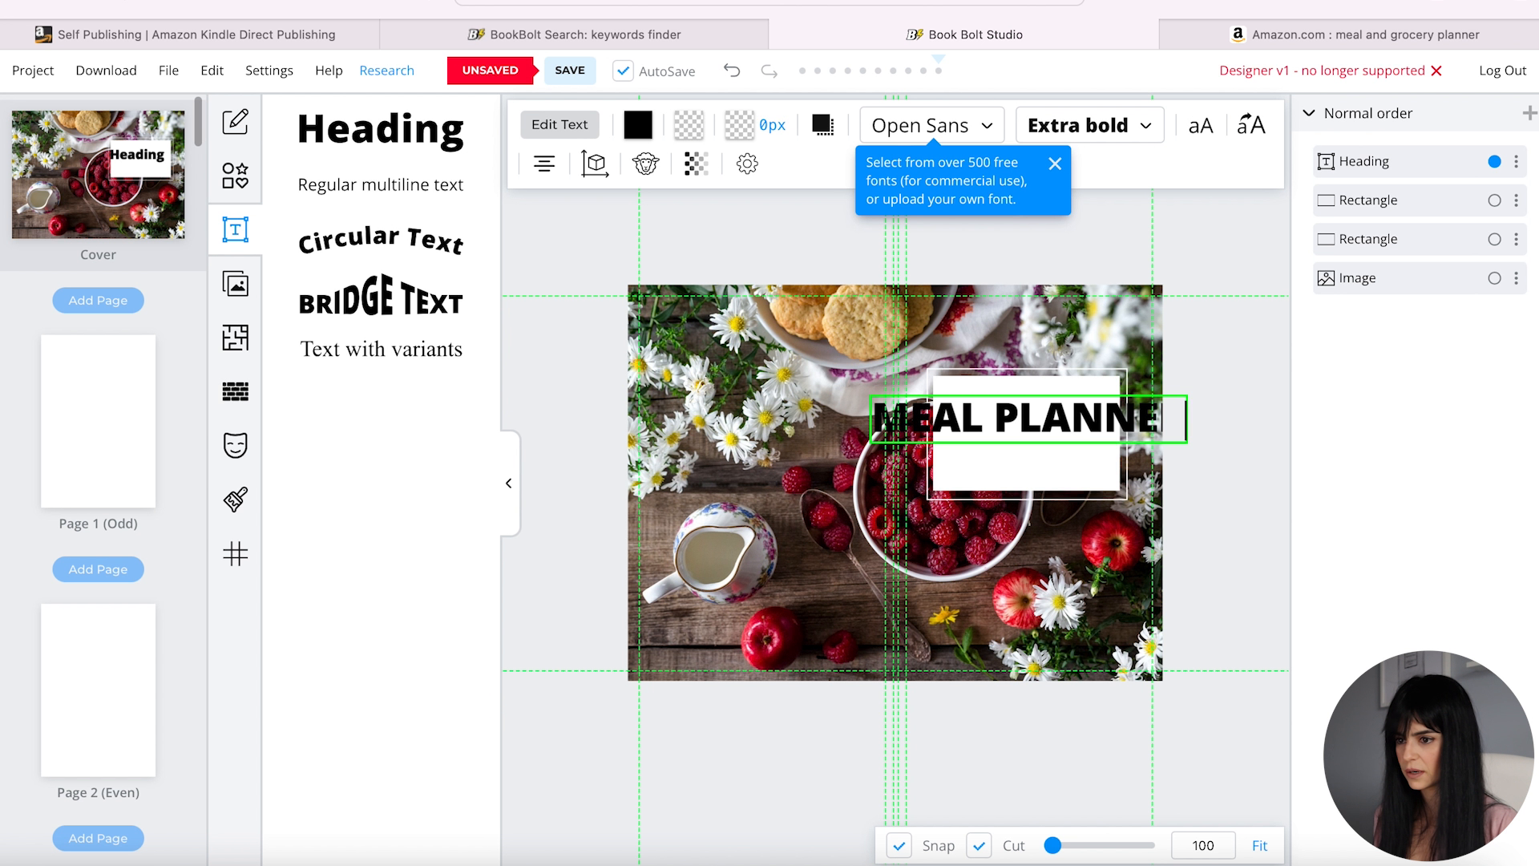
text(+)
key(Return)
text(GROCERY LIST)
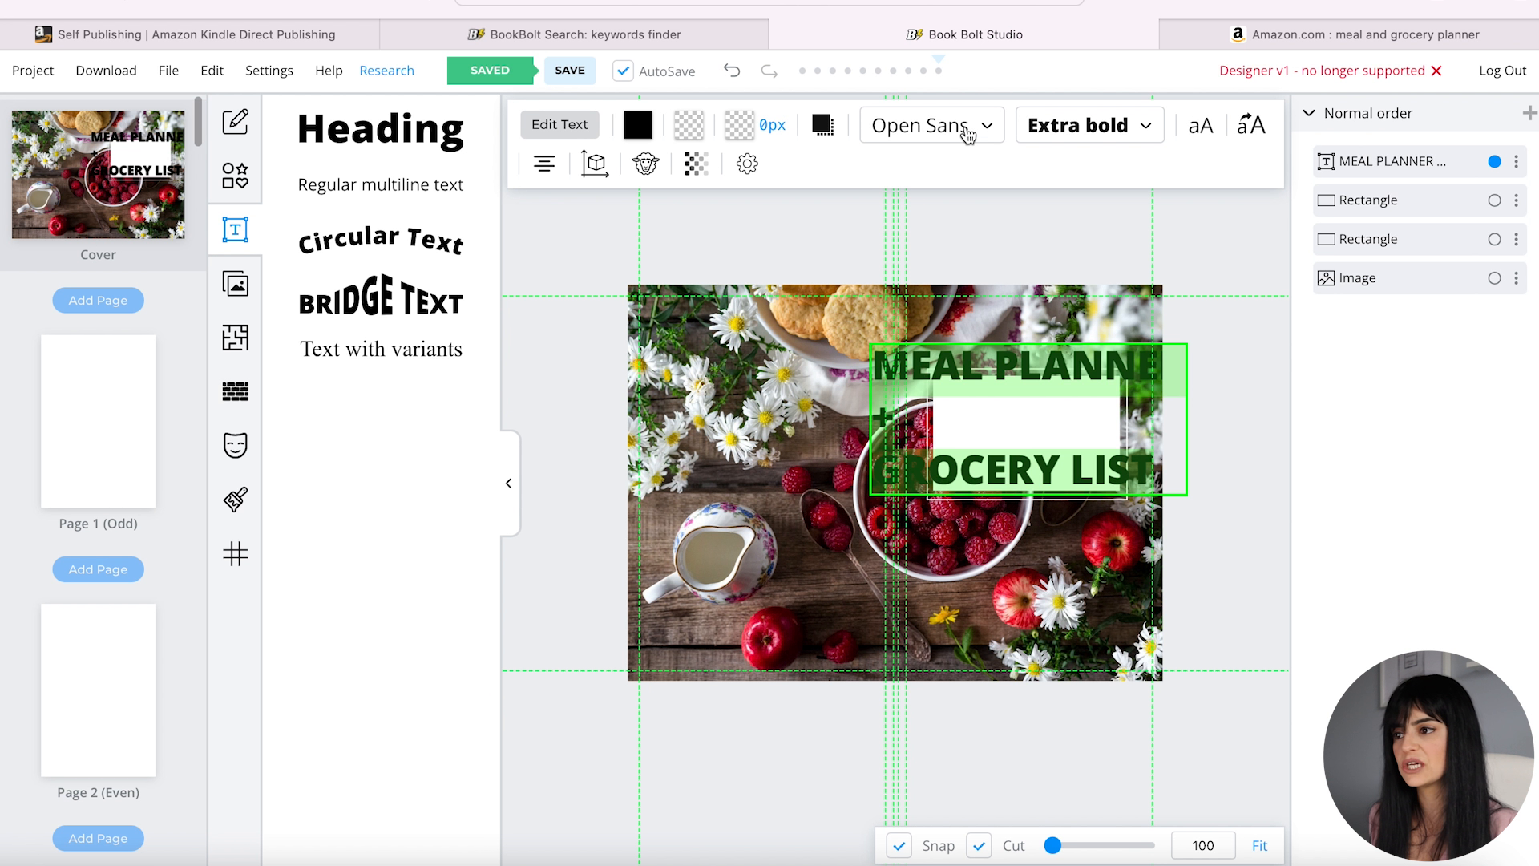
- Set the title's font size to 38 pt, keeping the Open Sans font
click(969, 136)
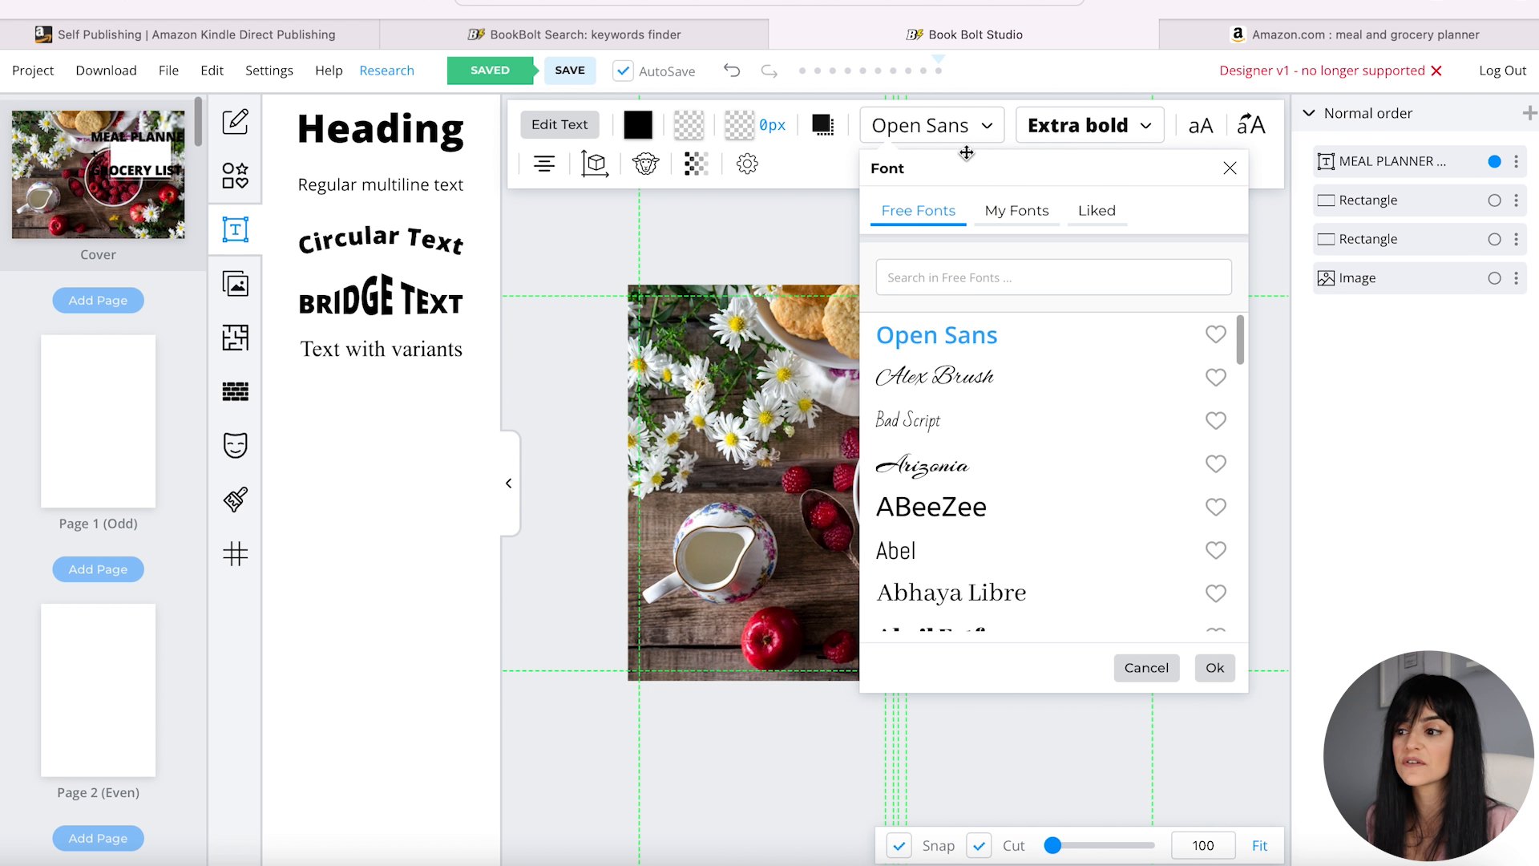
click(1198, 129)
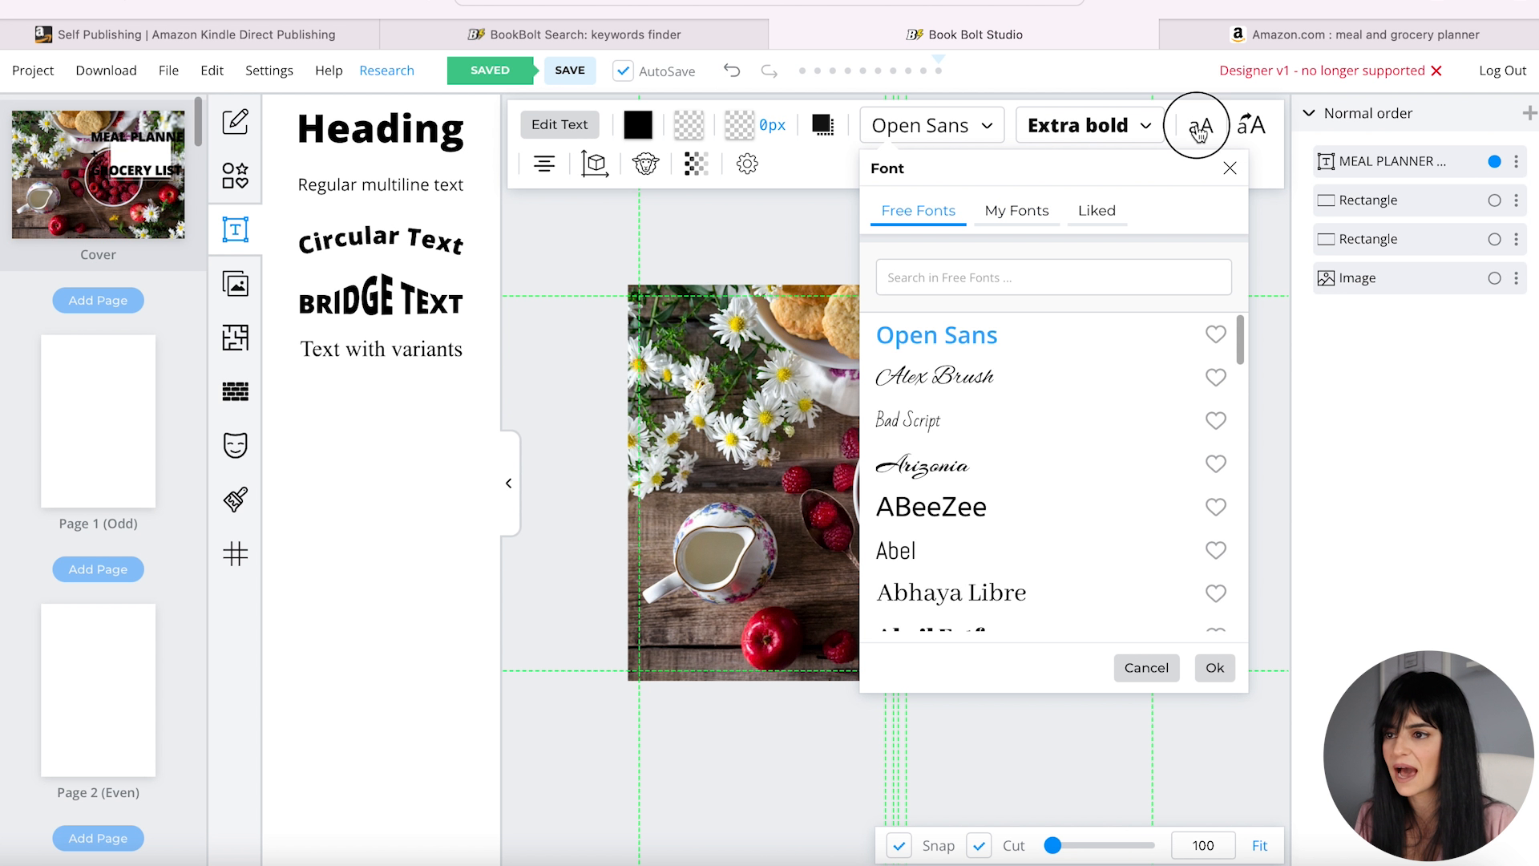
double_click(1462, 290)
text(38)
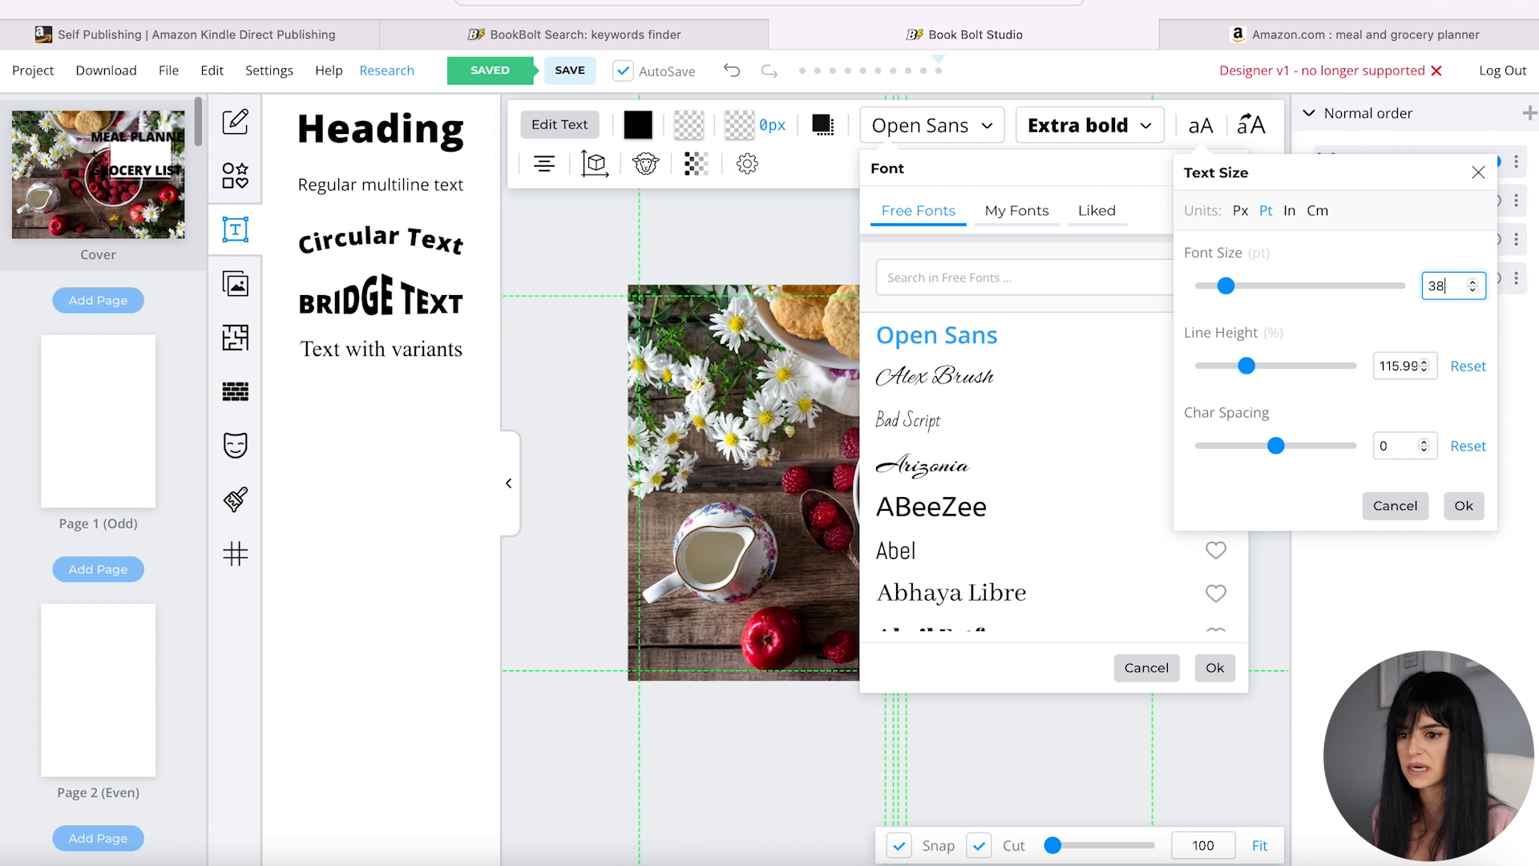
click(1464, 505)
click(1216, 668)
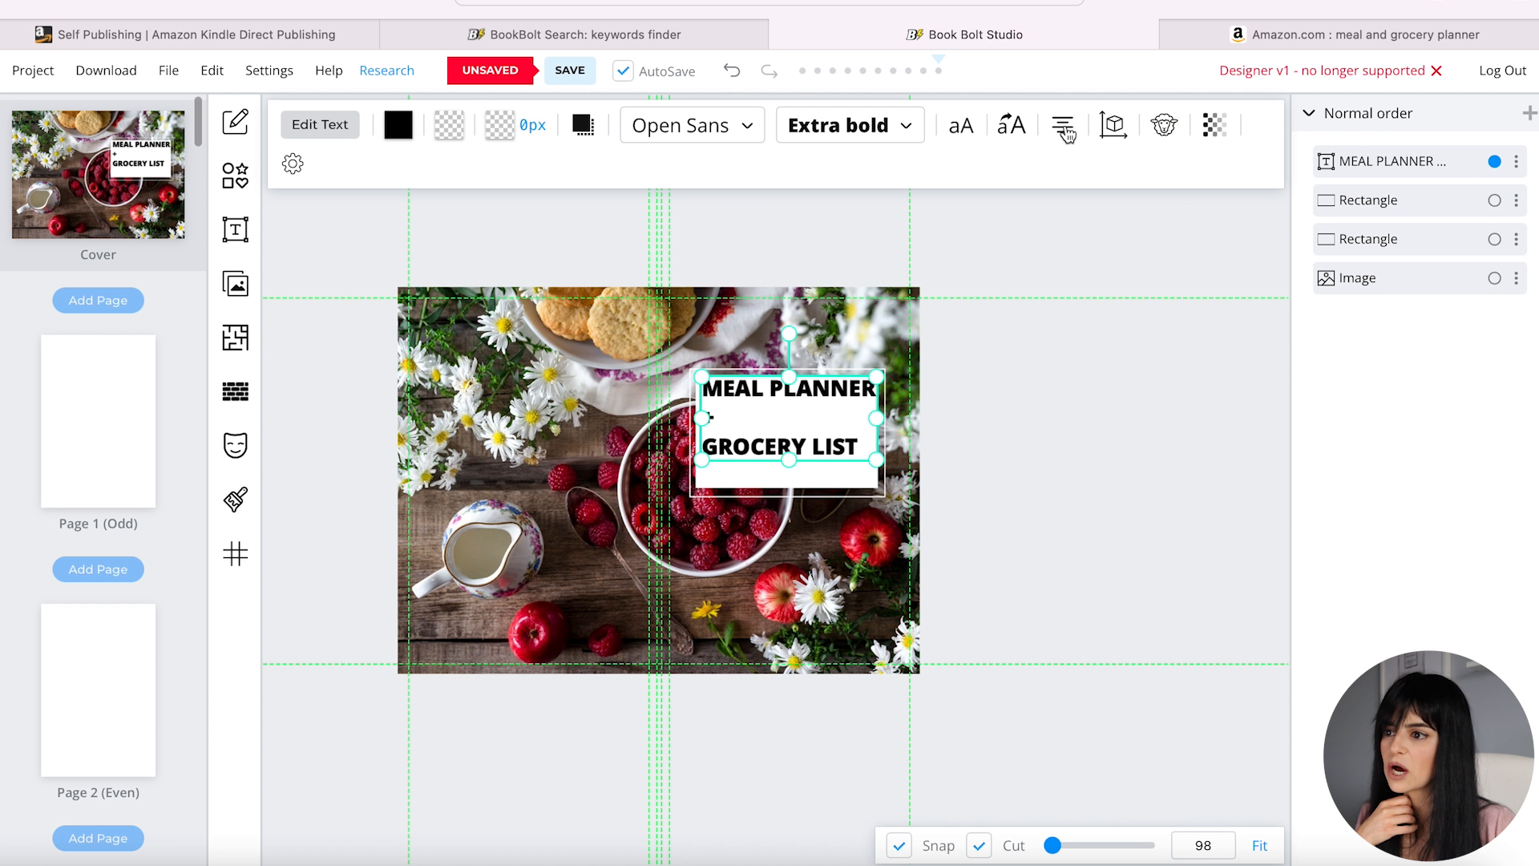
- Center-align the title text and move it down to the middle of the white rectangle
click(1063, 126)
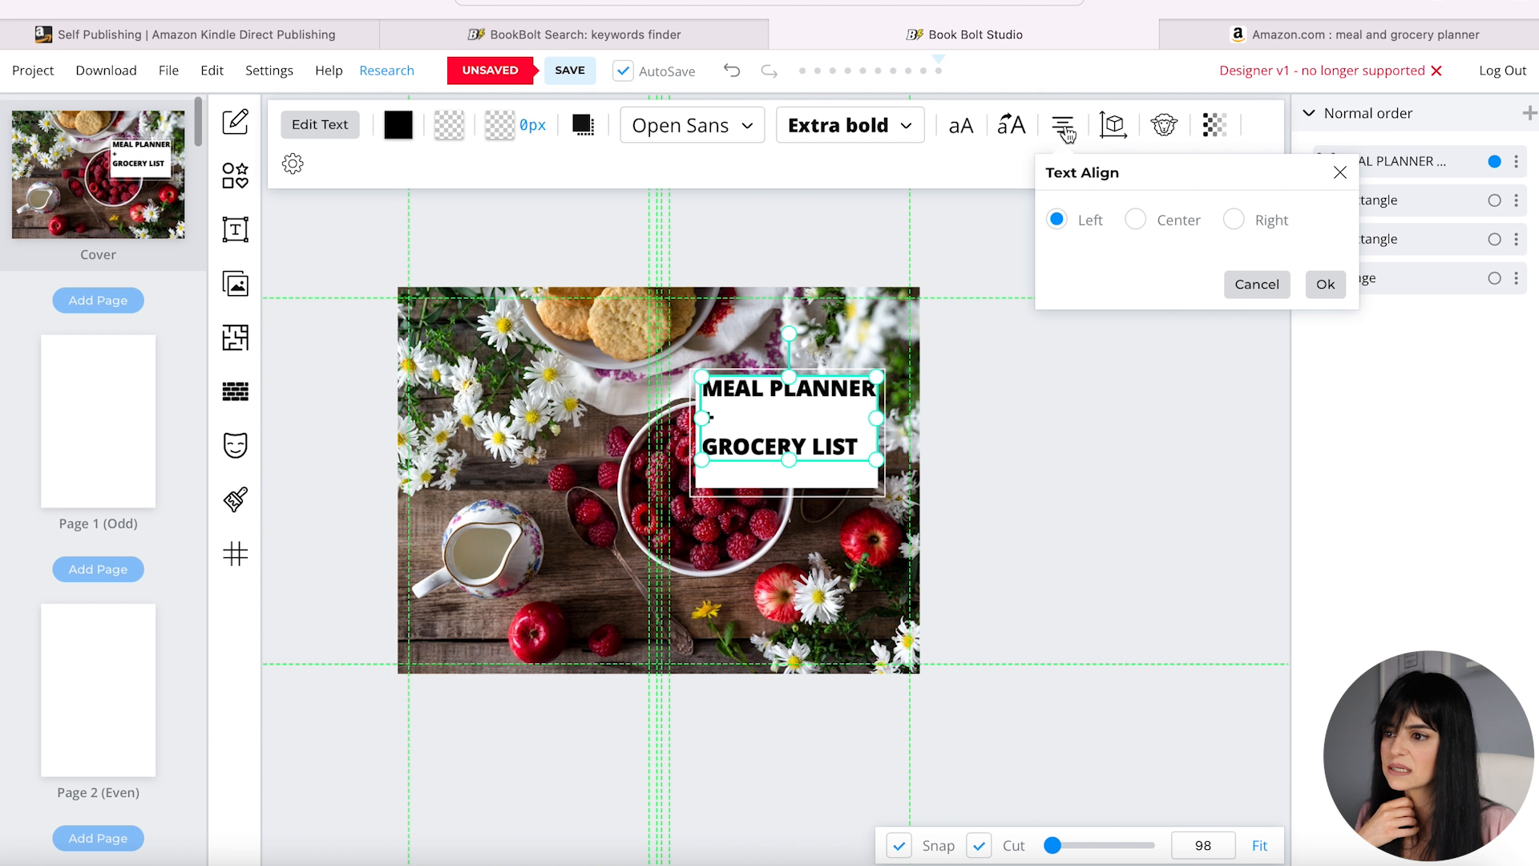
click(1135, 220)
click(1326, 284)
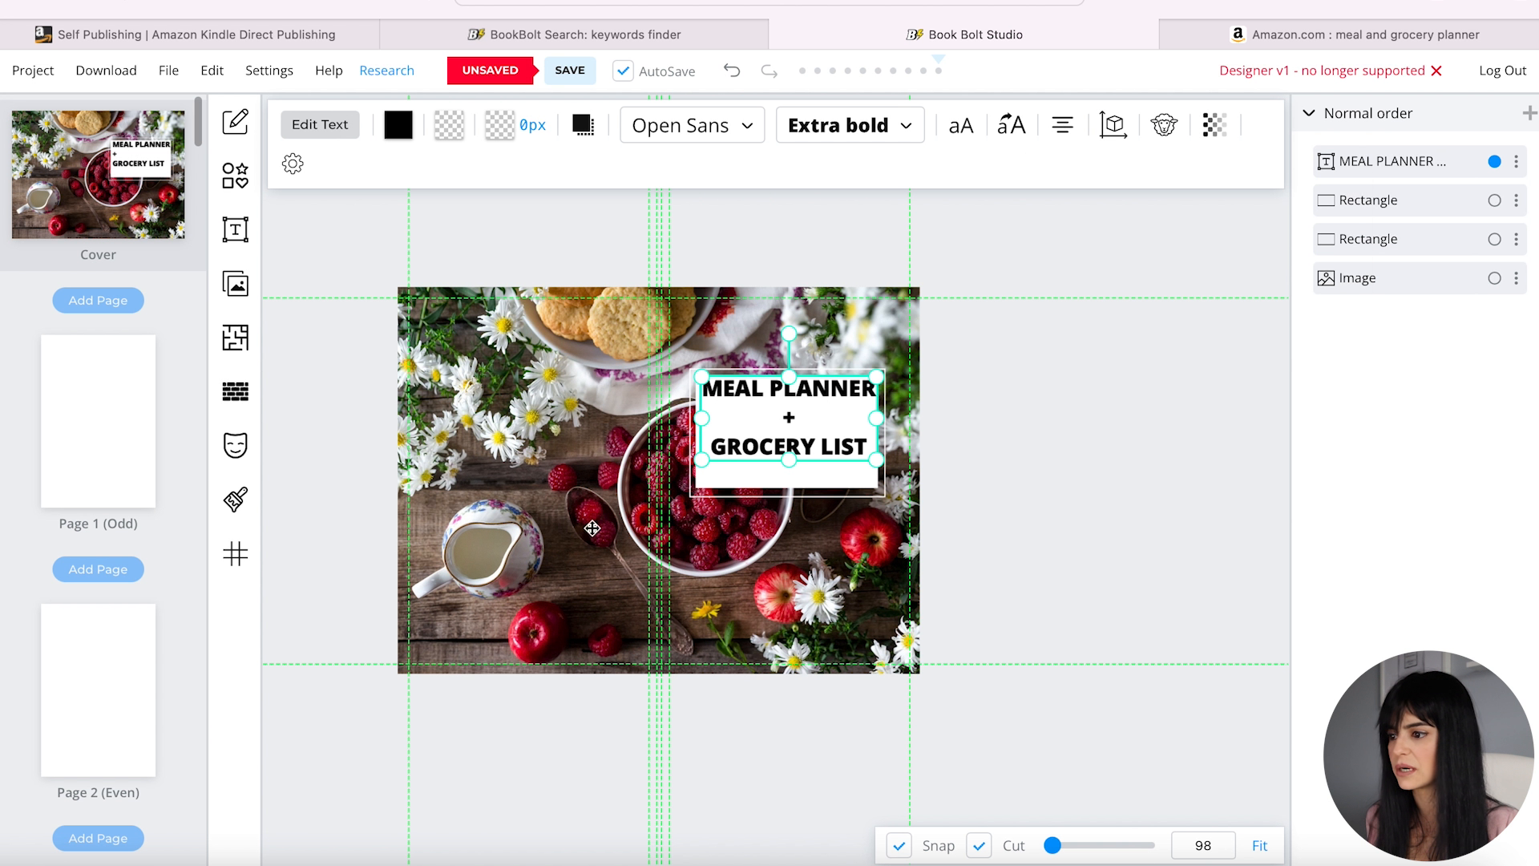
drag(832, 387, 832, 408)
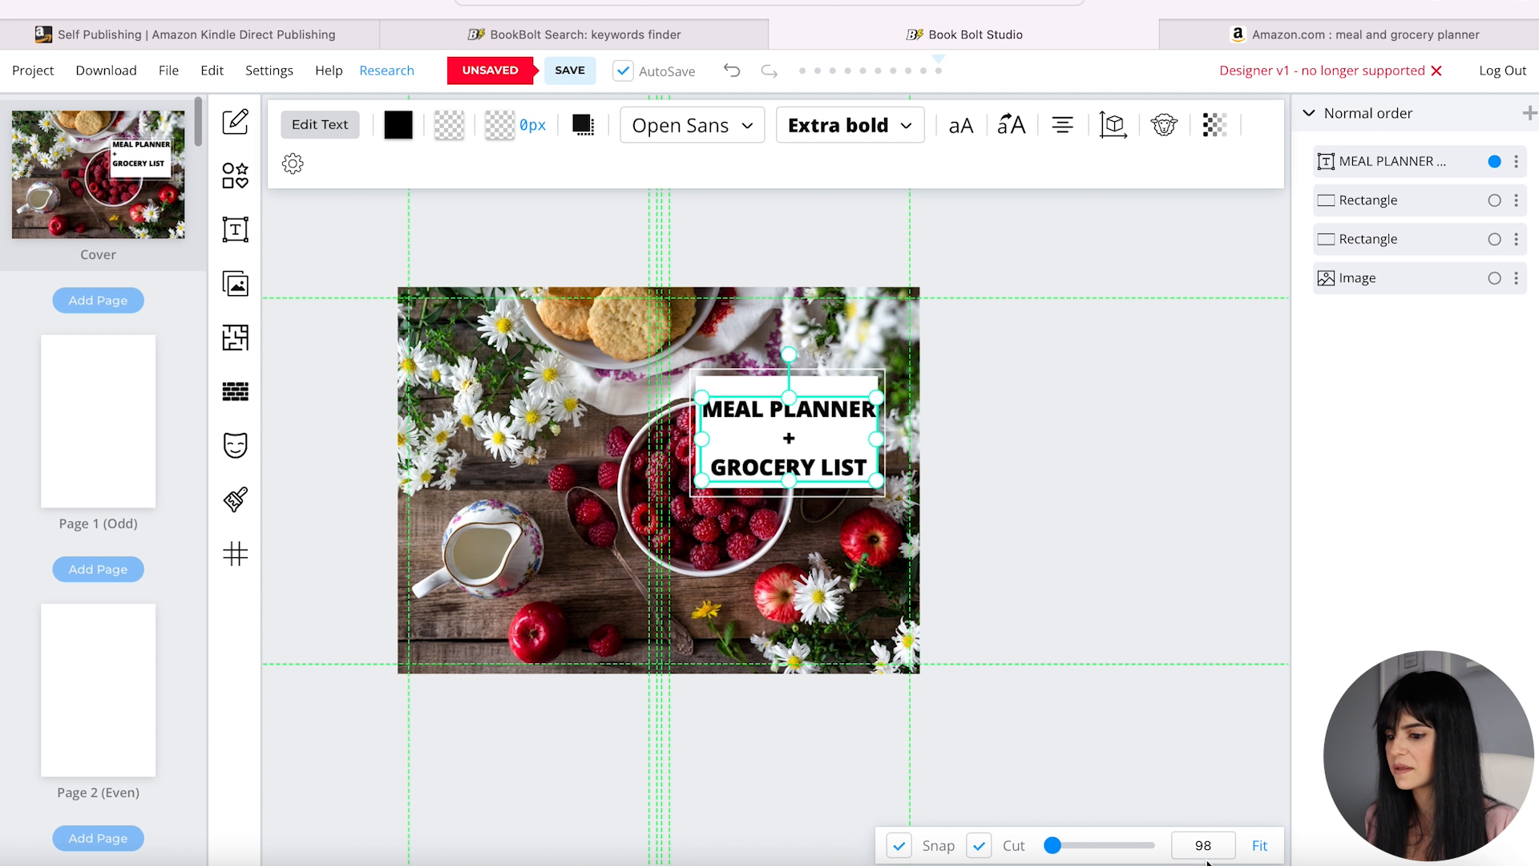
- Add a heading reading "Weekly" to the cover and move it onto the upper part of the white title rectangle
scroll(814, 479, up, 5)
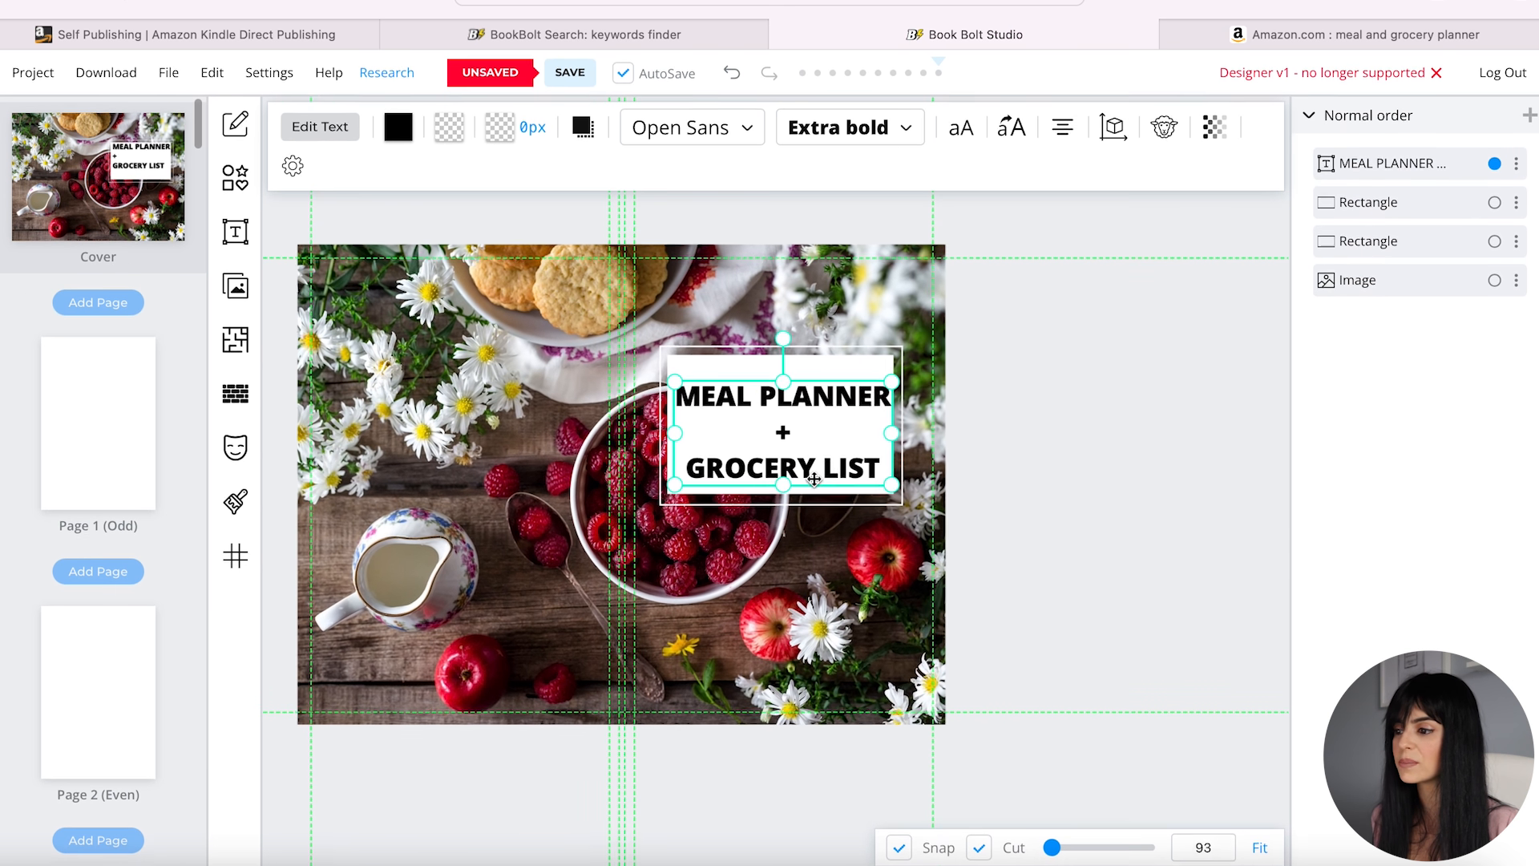
click(234, 230)
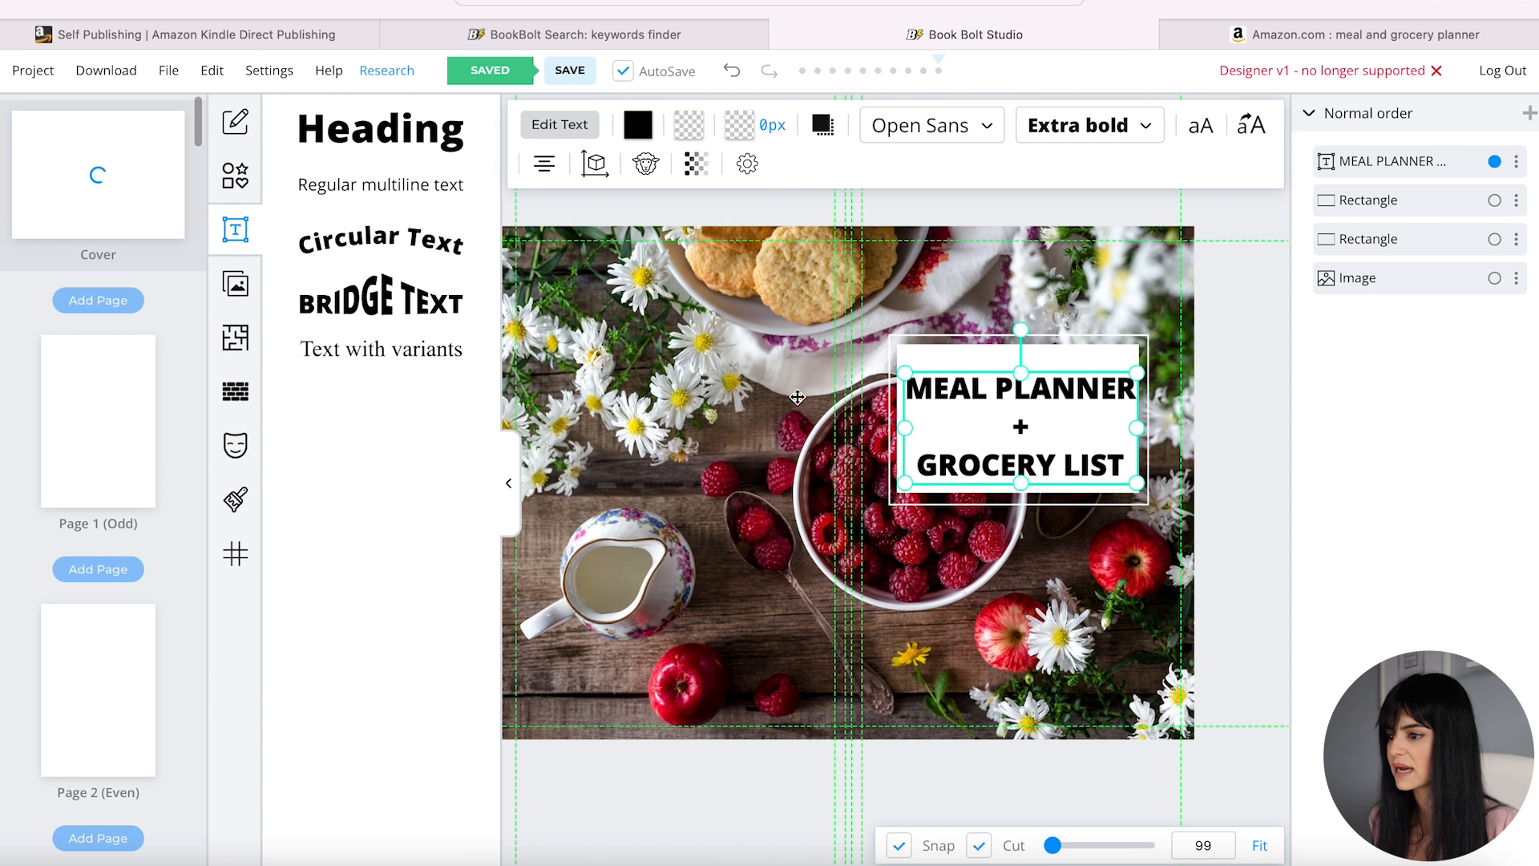
click(356, 120)
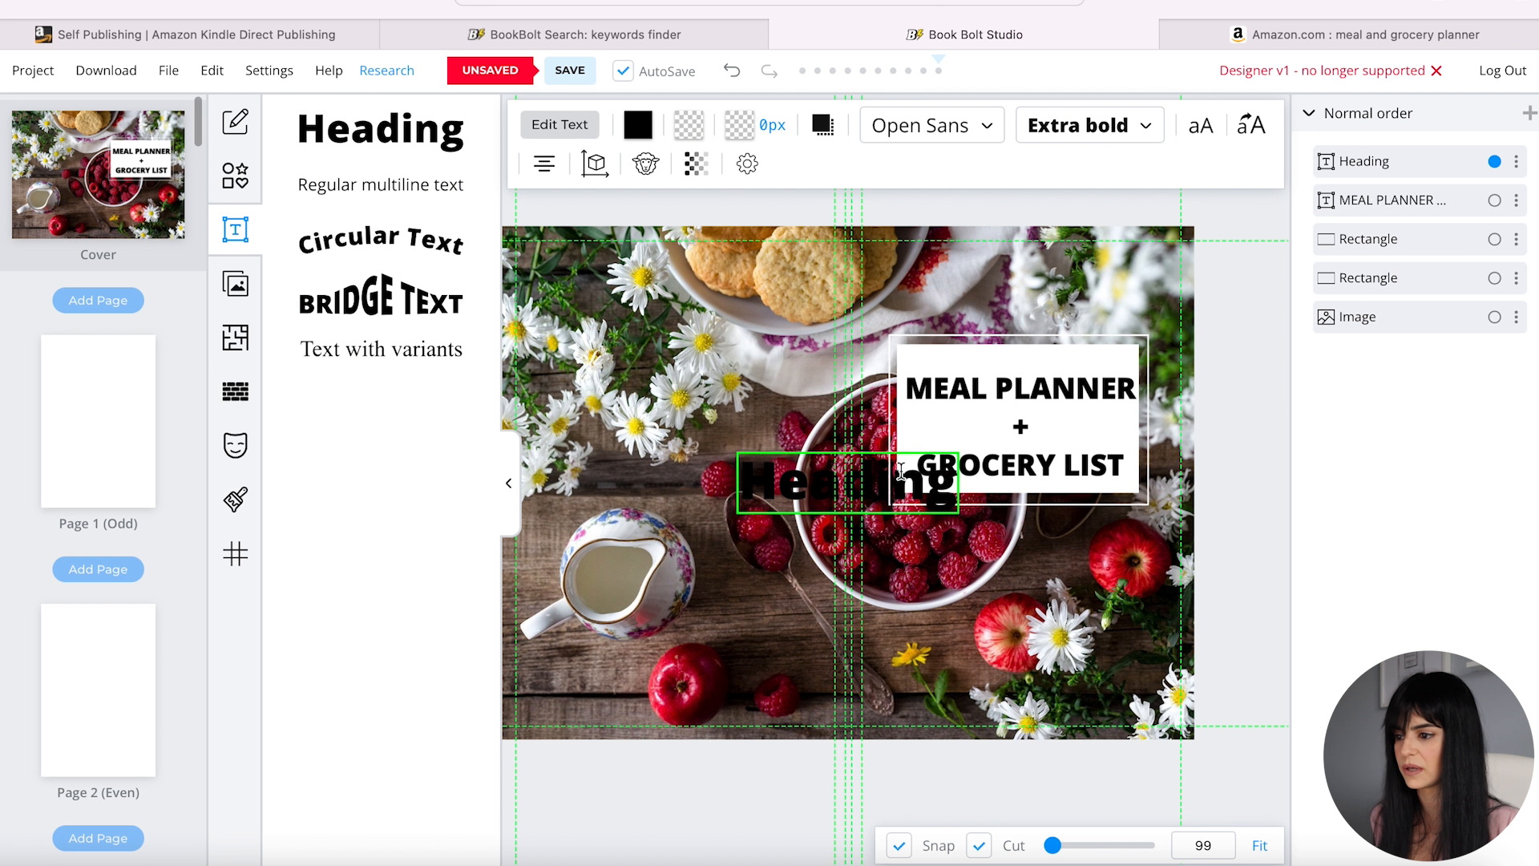
text(Weekly)
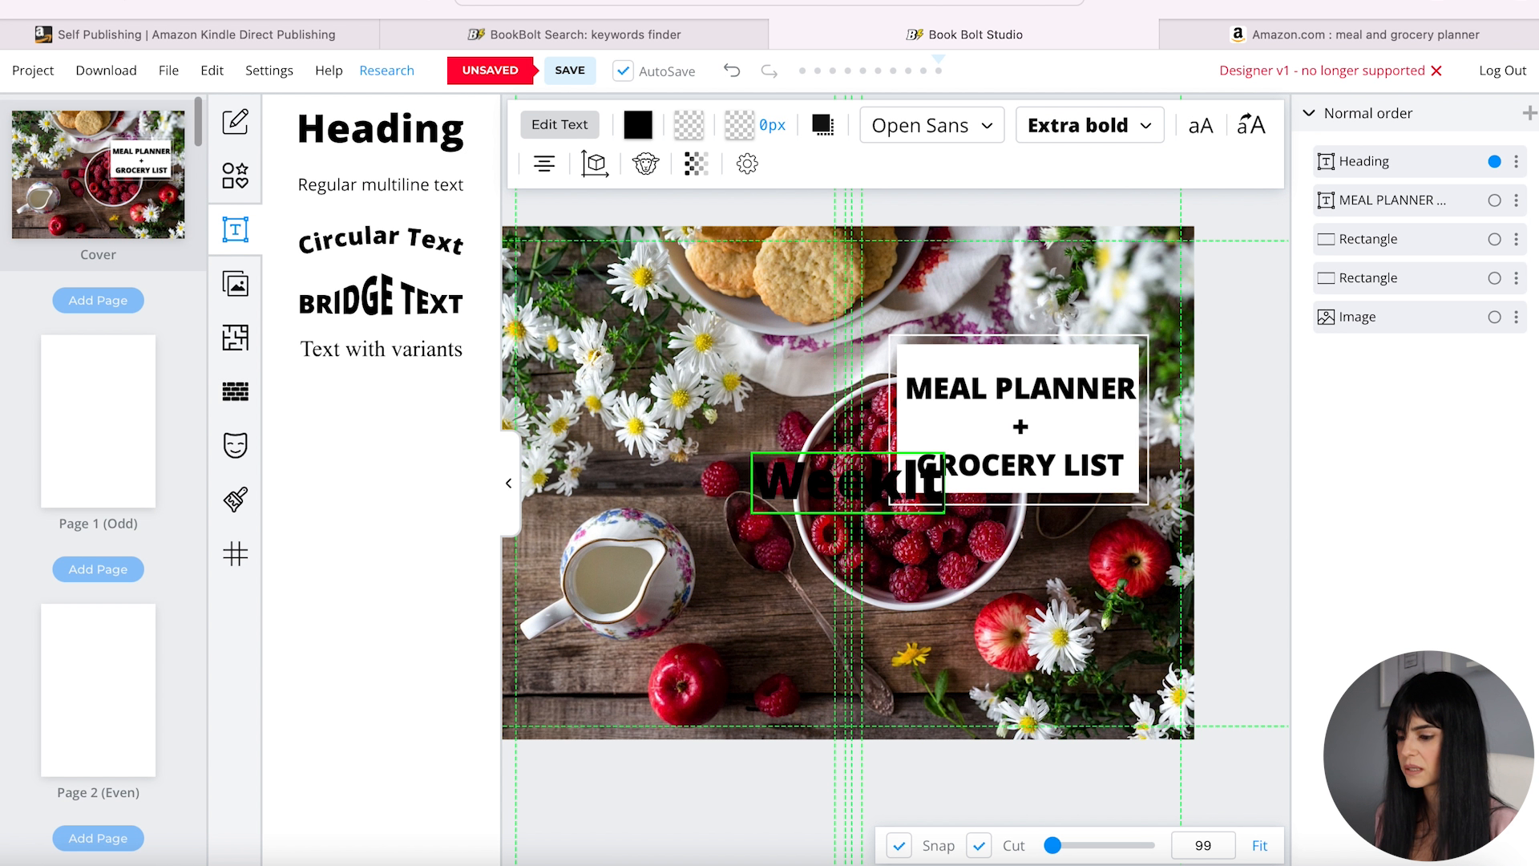
key(BackSpace)
text(y)
click(1223, 449)
drag(939, 479, 1088, 365)
- Set the "Weekly" text to the Alex Brush font at 50 pt
click(971, 128)
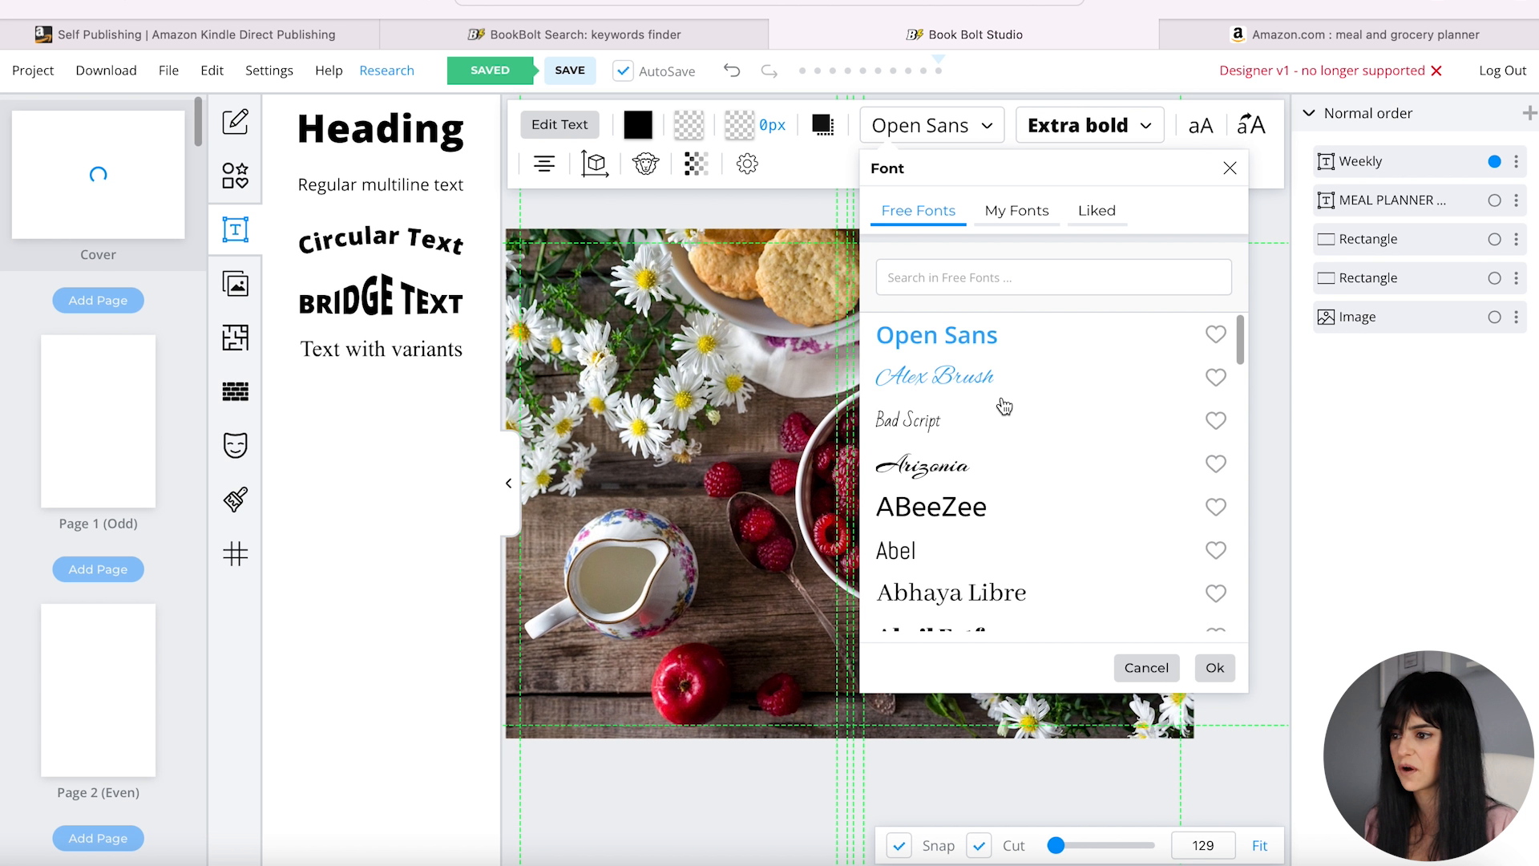
click(944, 386)
click(1214, 667)
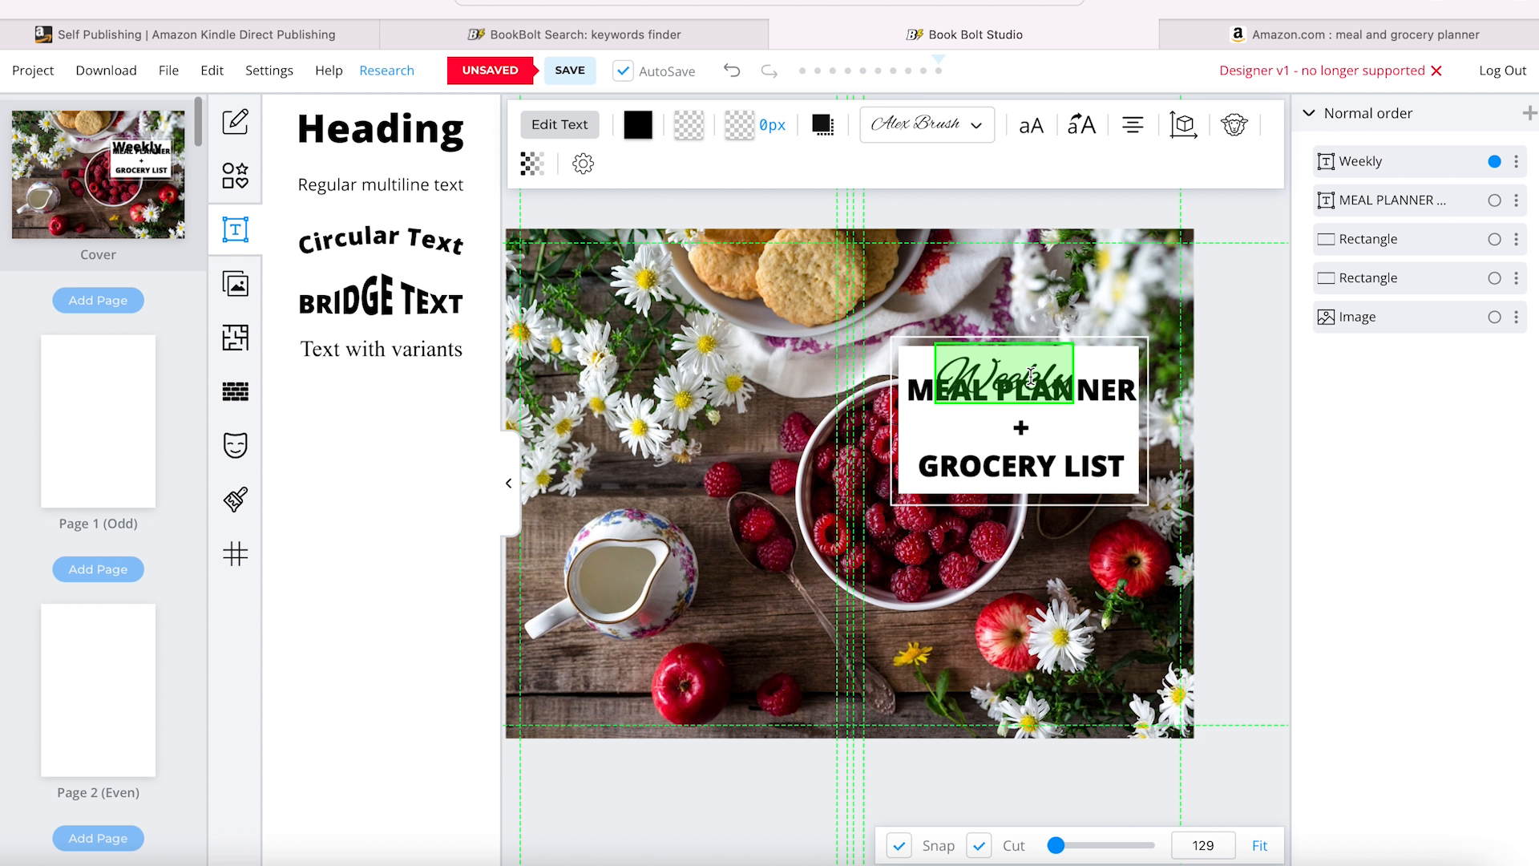
click(1031, 125)
click(1280, 285)
double_click(1280, 285)
text(50)
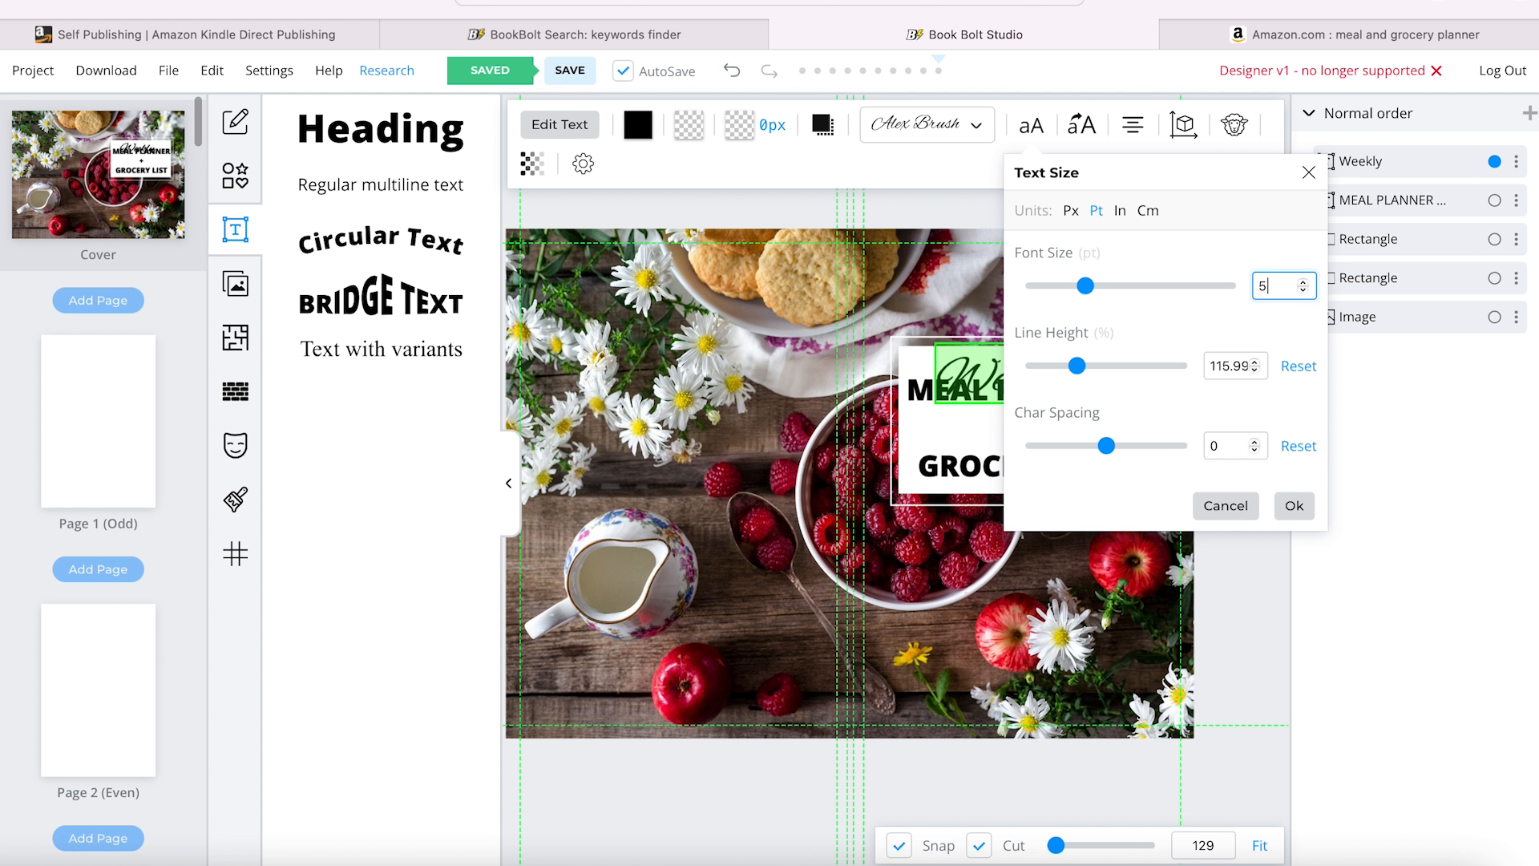
click(1294, 507)
- Center "Weekly" above "MEAL PLANNER" and extend the white rectangle and its outline frame upward to enclose it
click(1032, 364)
drag(1032, 365, 1046, 357)
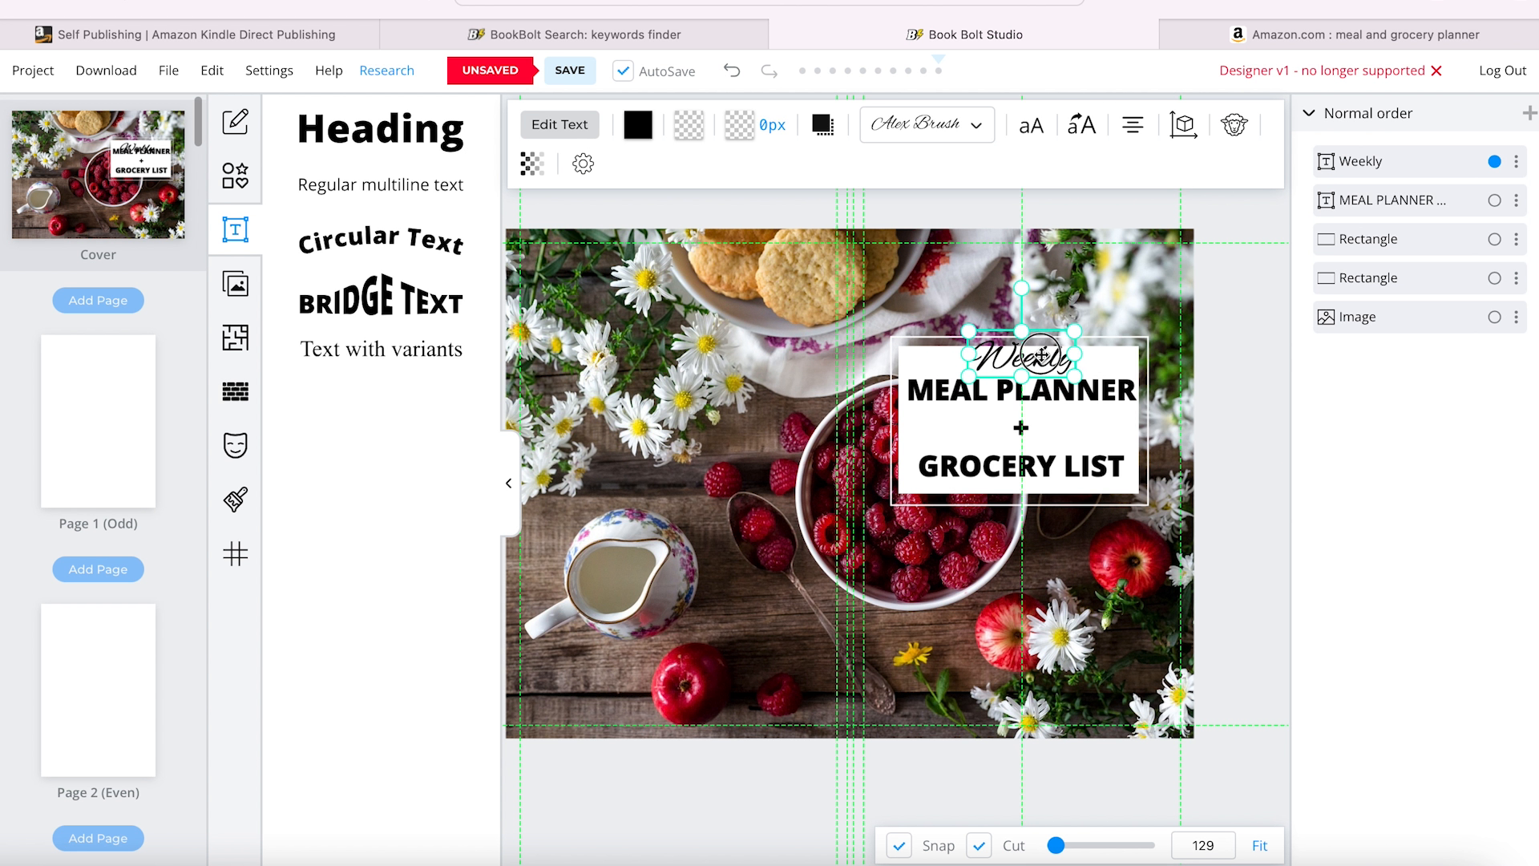
click(1098, 361)
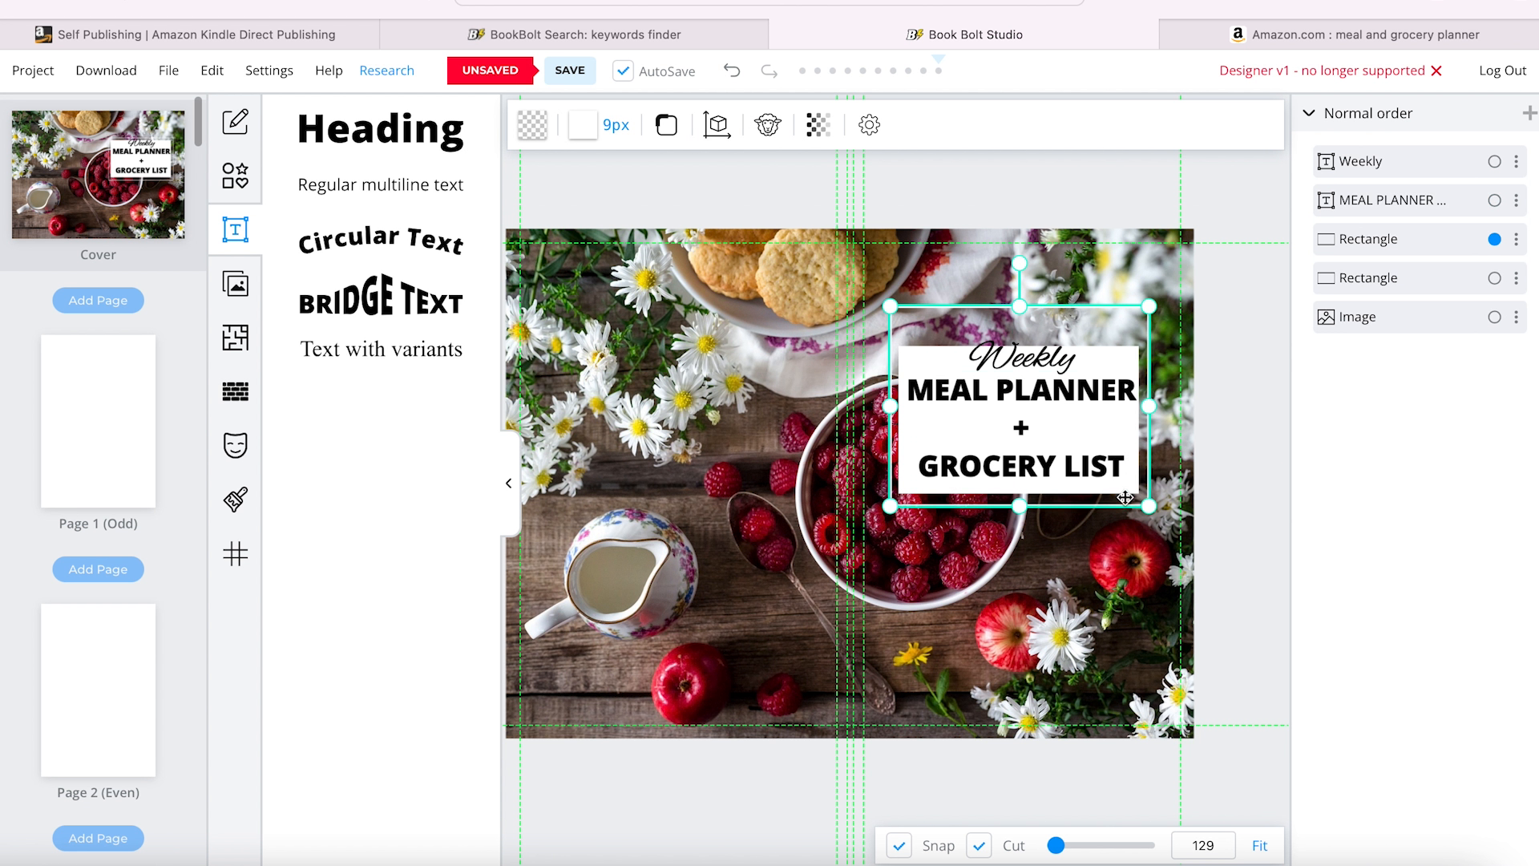
click(1257, 391)
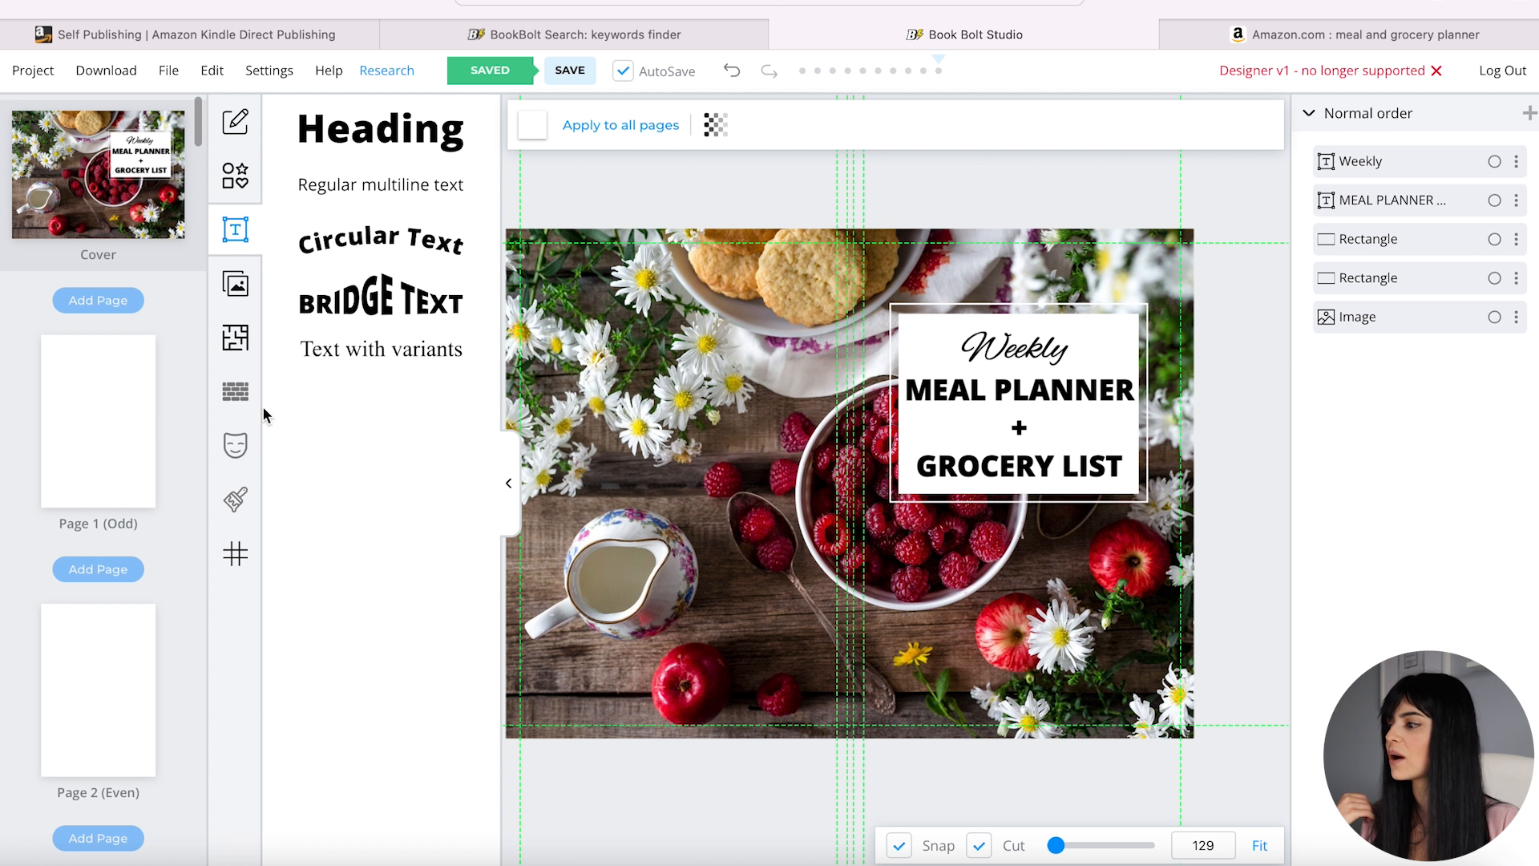
- Insert the blue twig wreath image from the Pixabay "fruits" results onto Page 1
click(115, 408)
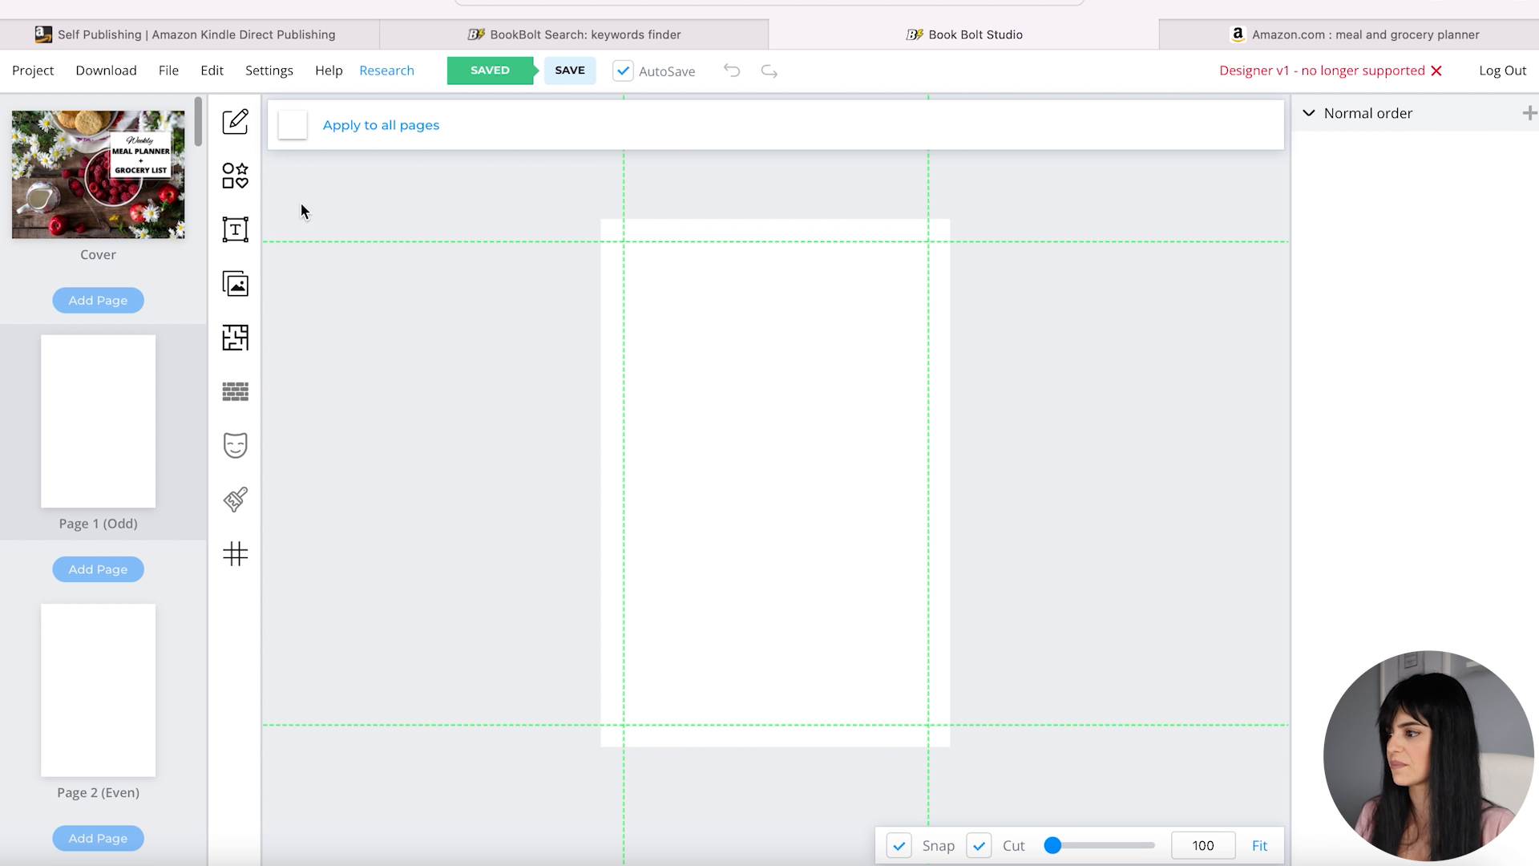
click(242, 298)
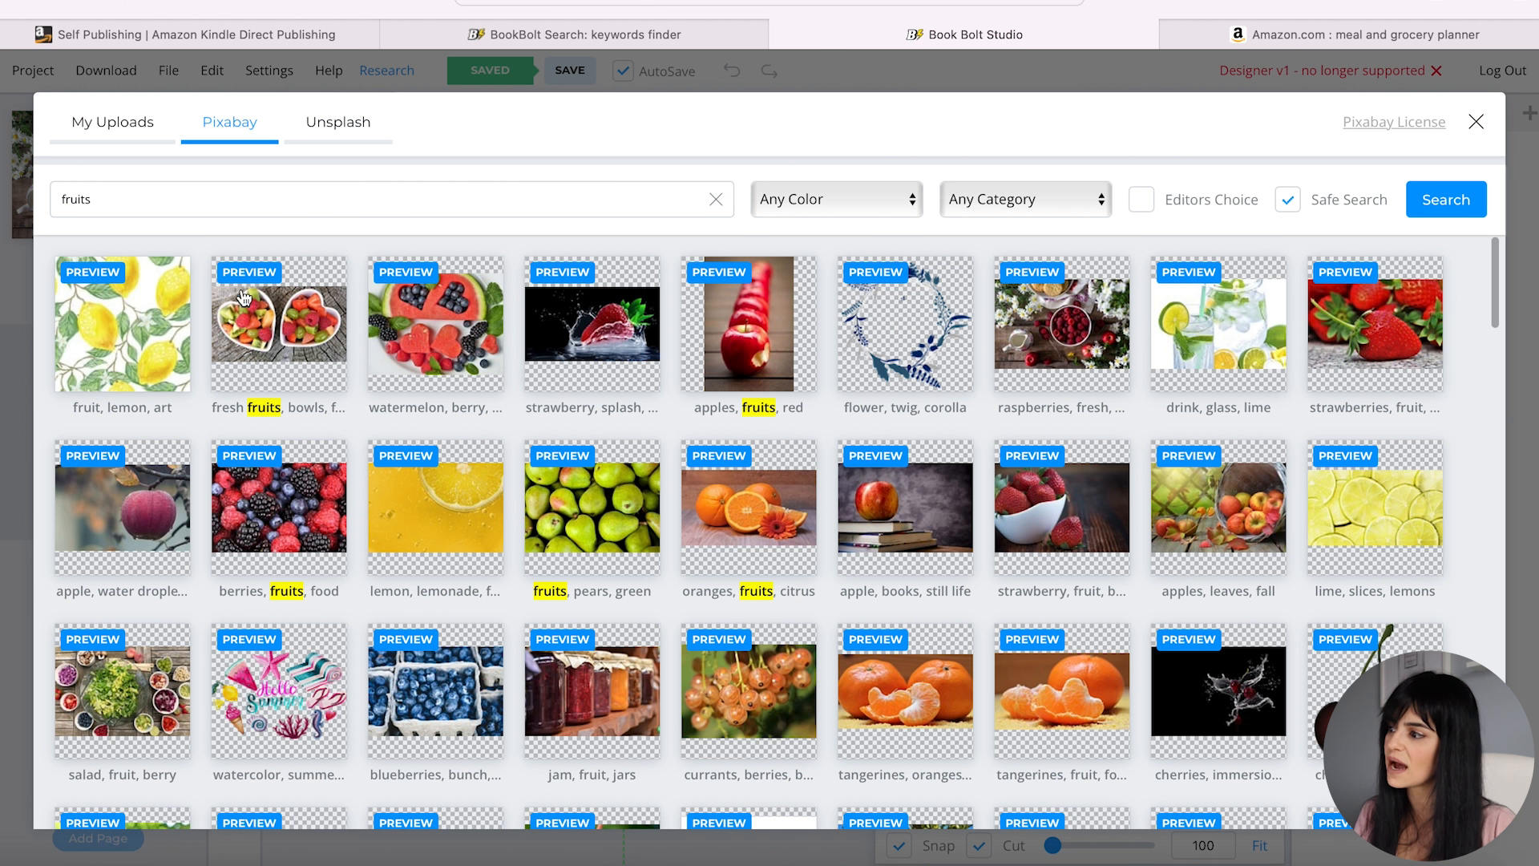
click(904, 360)
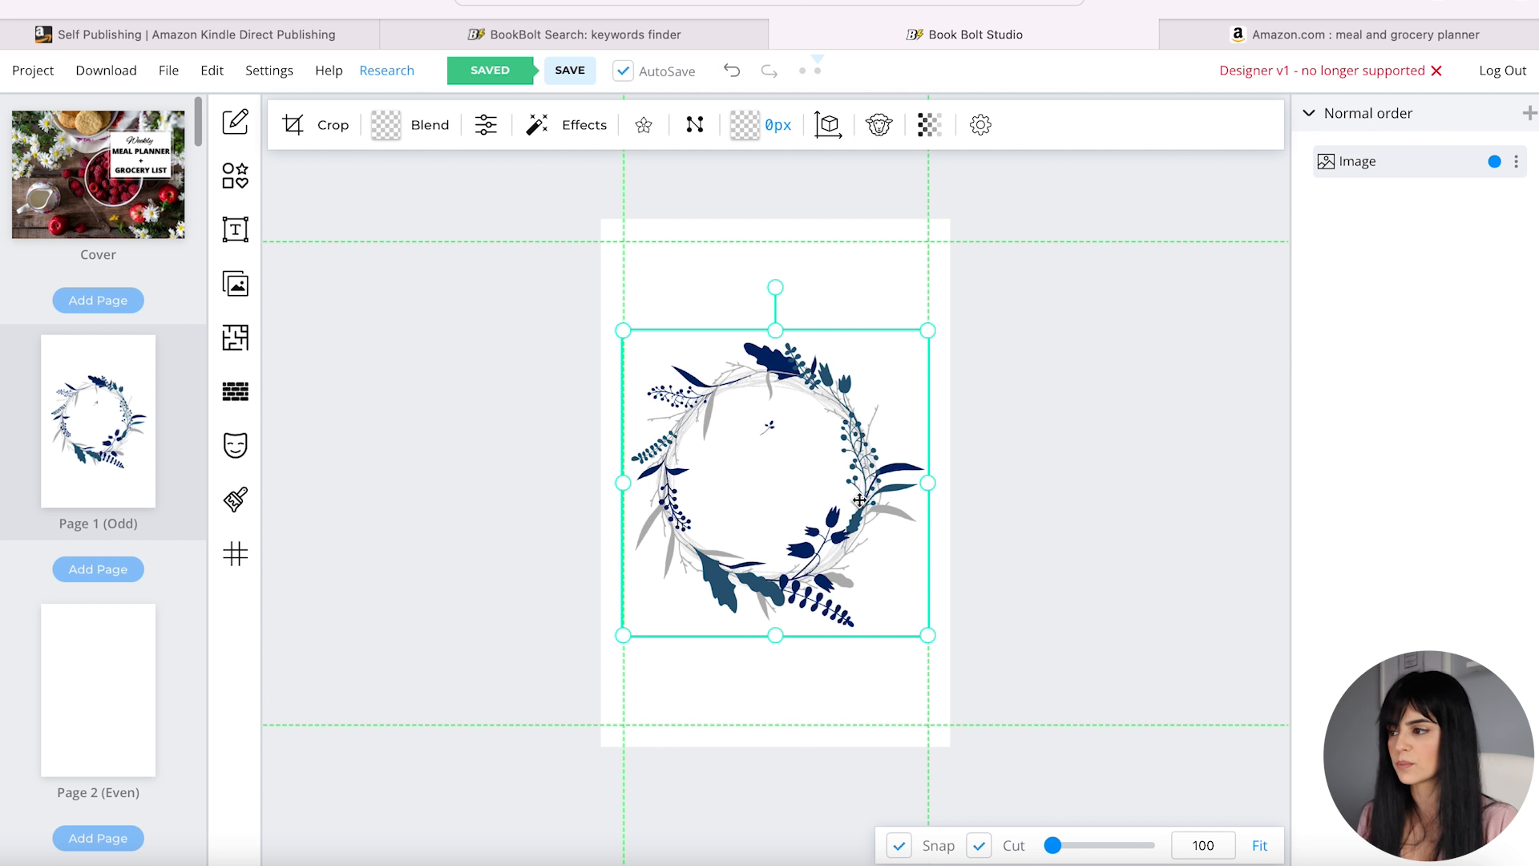
- Apply the Greyscale effect in Average mode to the wreath image
click(596, 131)
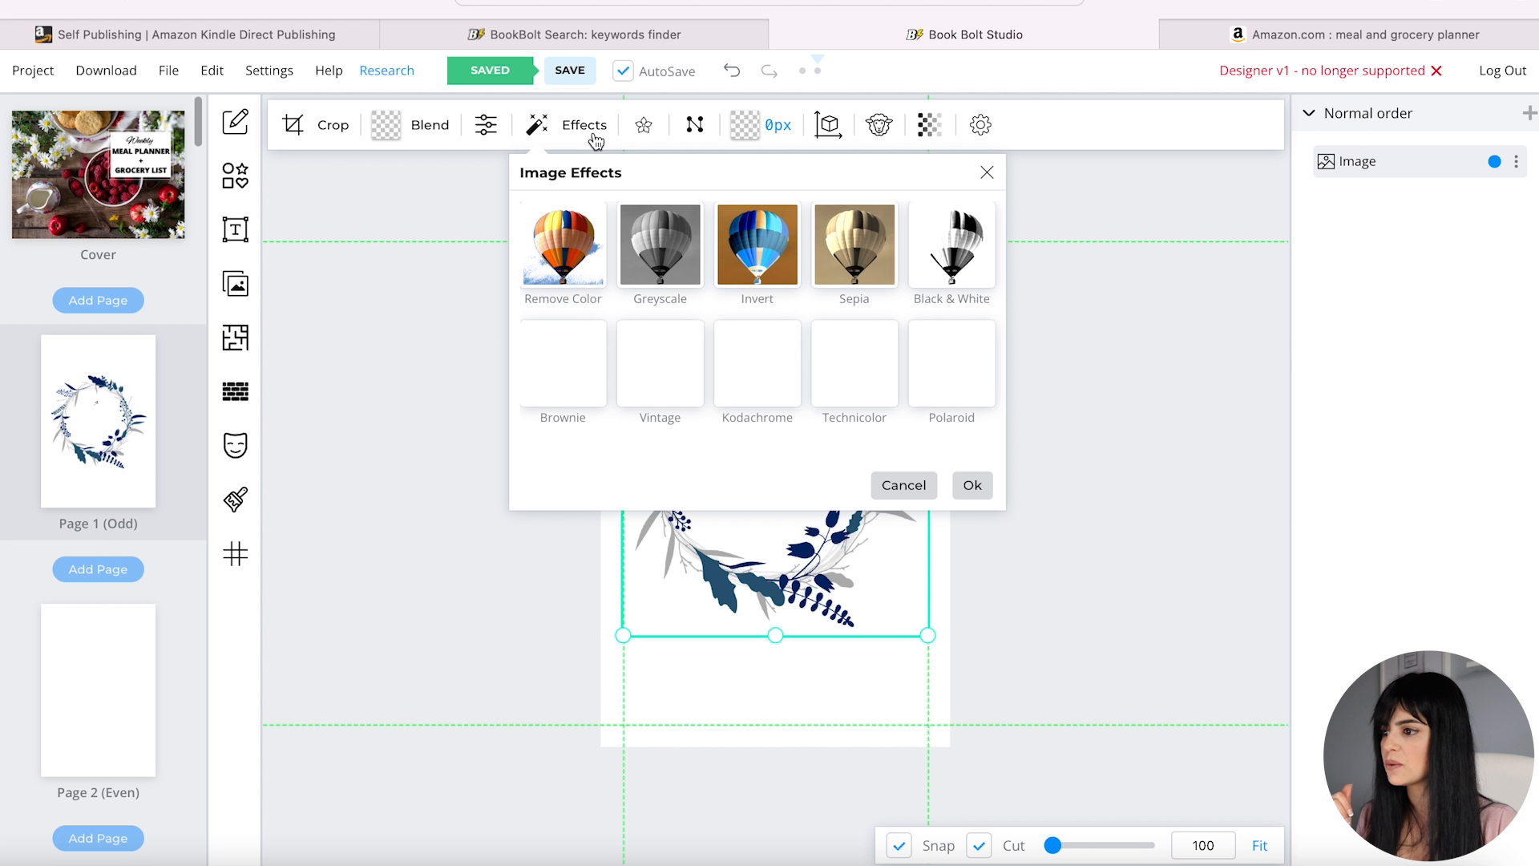
click(669, 263)
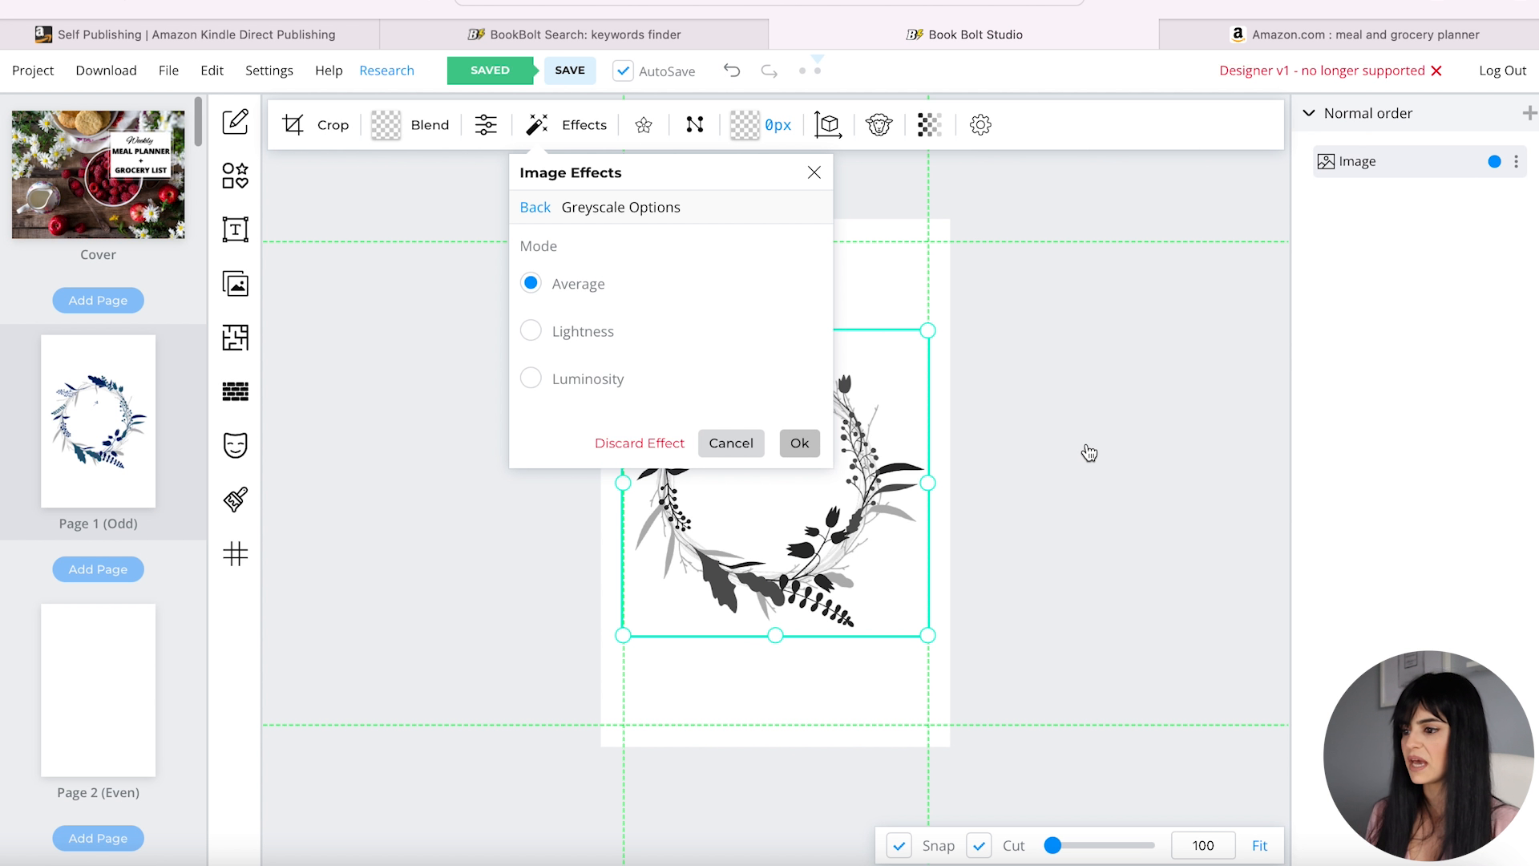
click(800, 443)
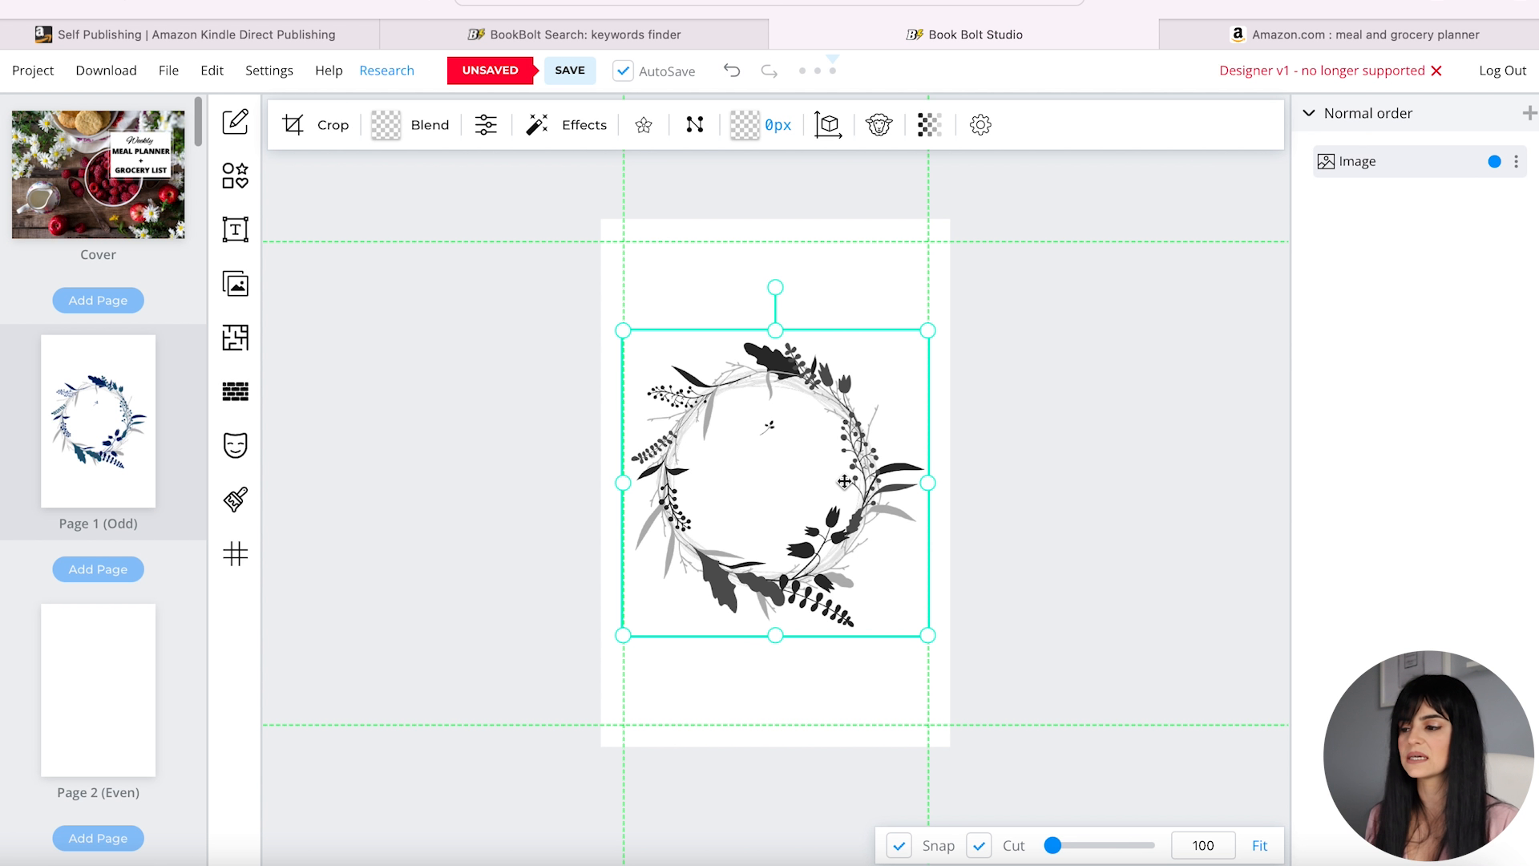
- Add a heading to Page 1 reading "MEAL PLANNER" with "FOR" on a second line
click(262, 241)
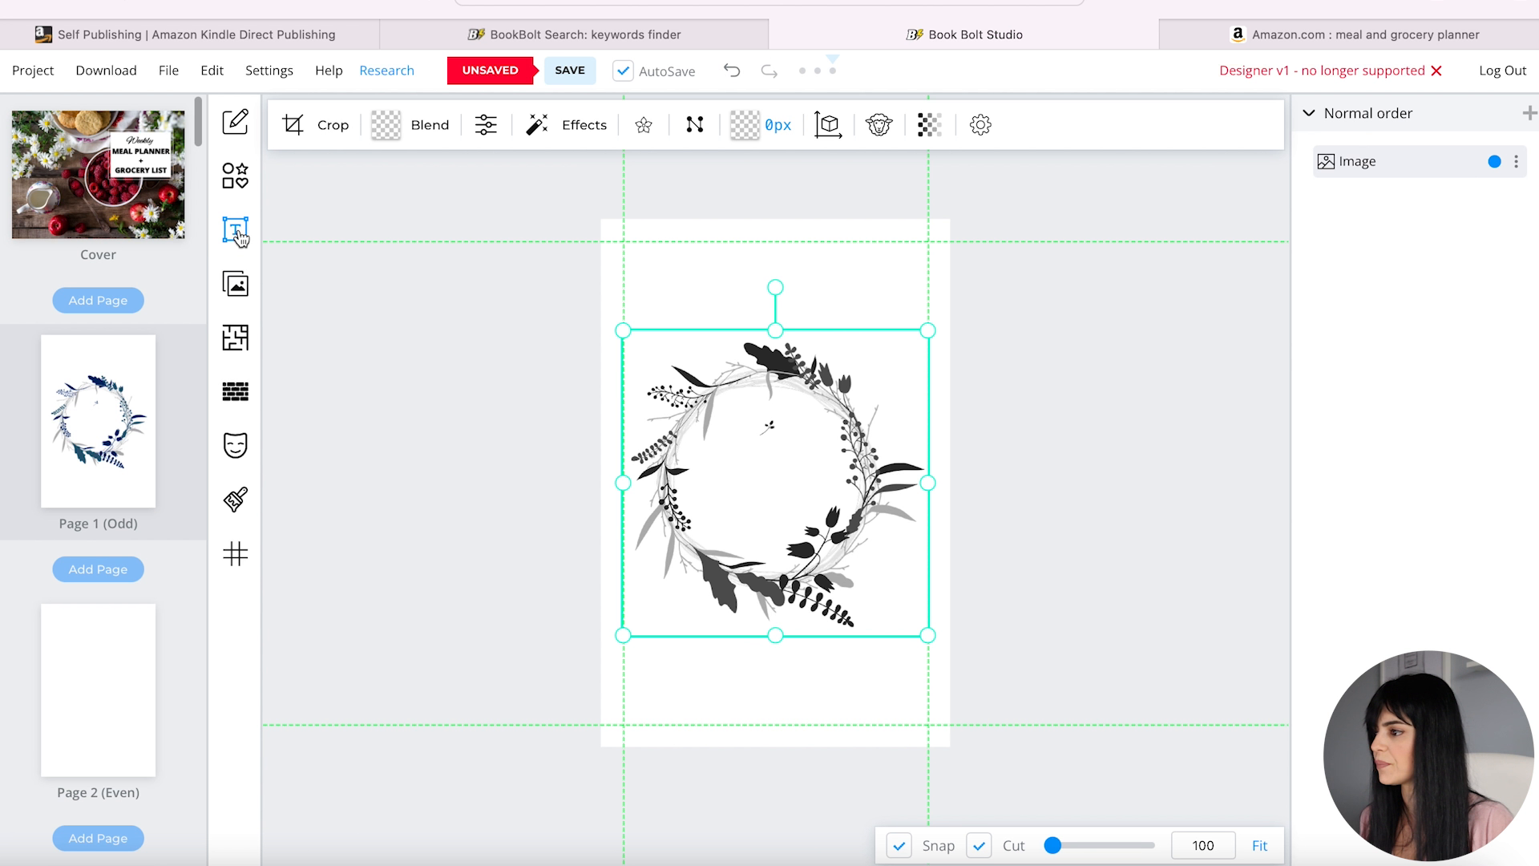
click(381, 129)
text(MEAL PLANNER)
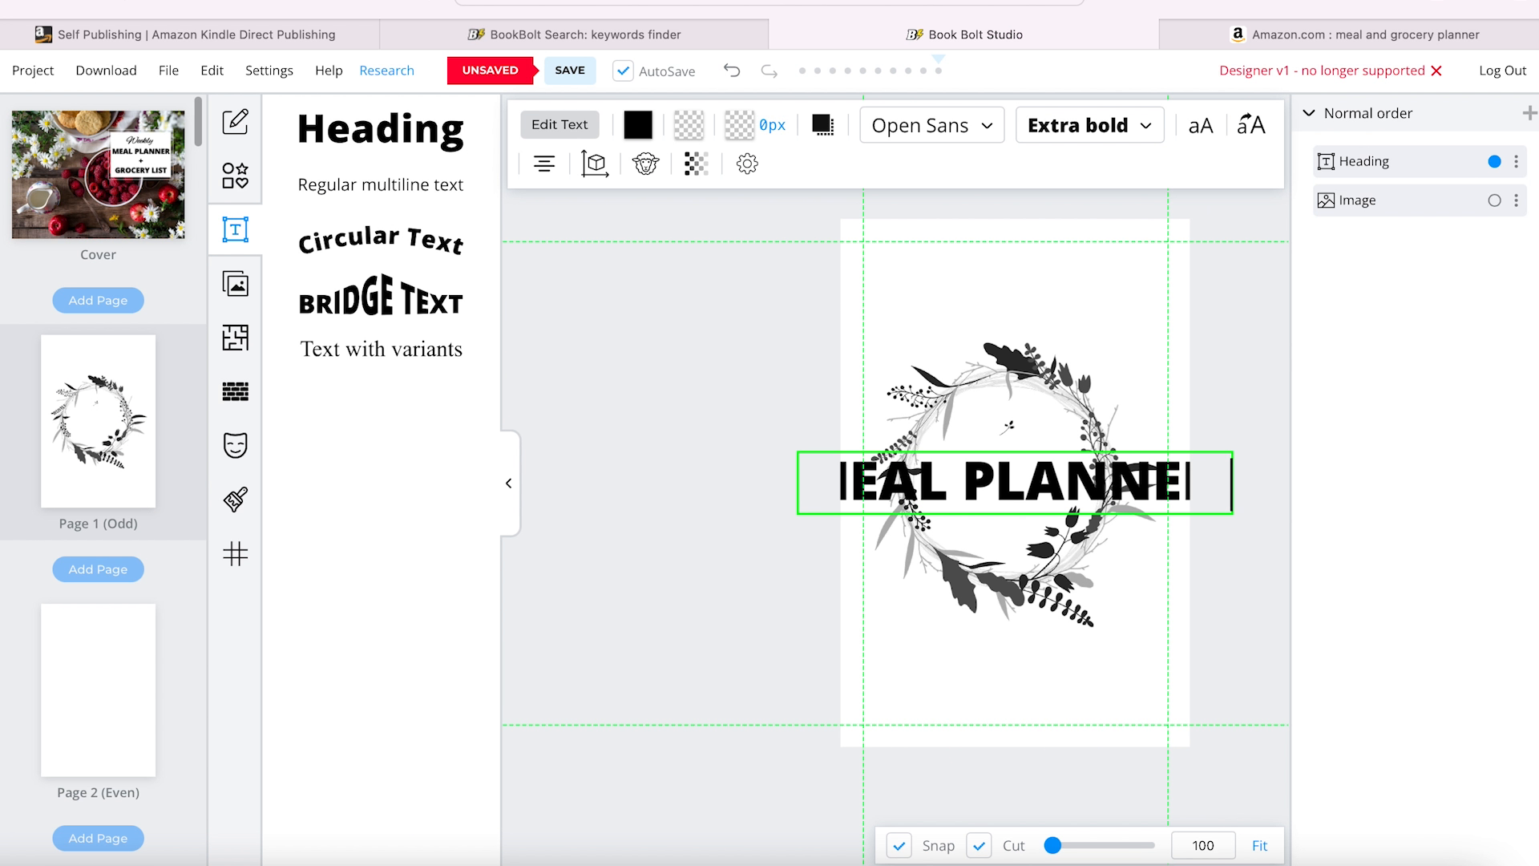
key(BackSpace)
key(Return)
text(FOR)
- Set the Page 1 heading's font size to 22 pt and add a colon after "FOR"
triple_click(1045, 458)
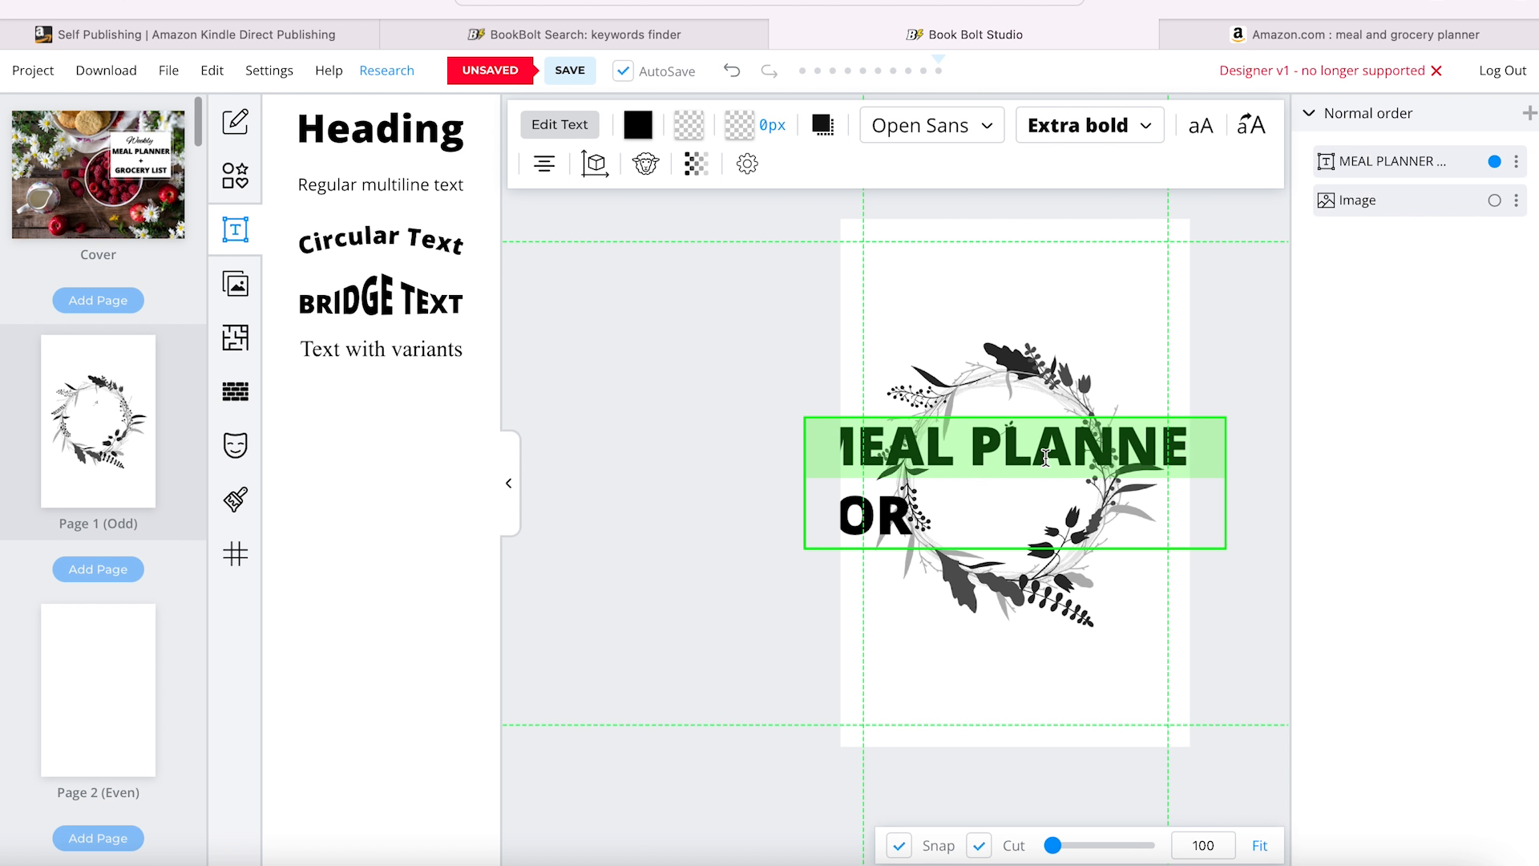
click(1200, 125)
double_click(1449, 283)
text(22)
click(1463, 504)
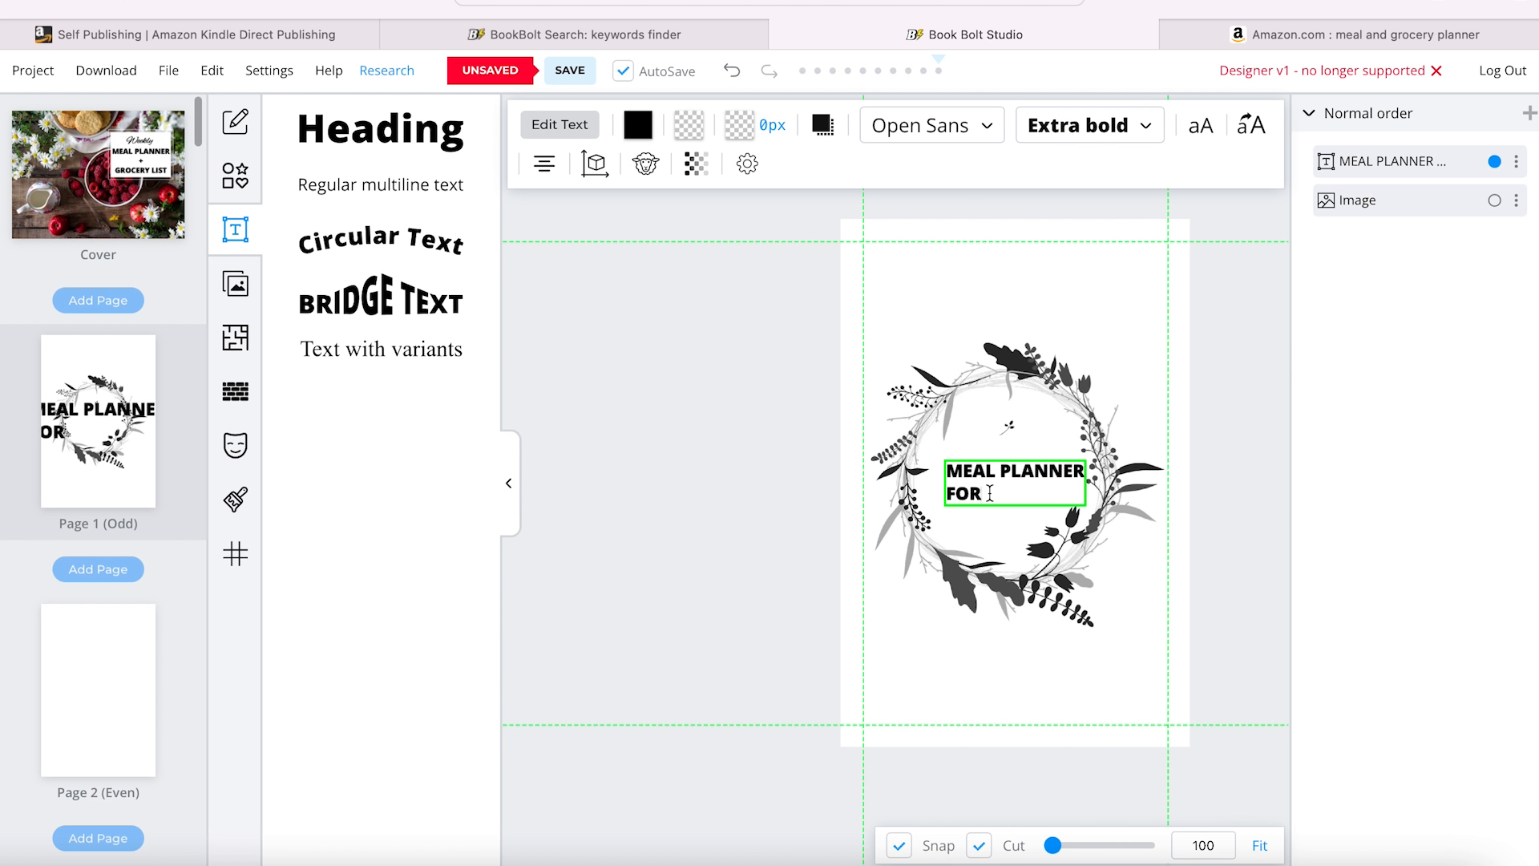
text(:)
- Center-align the "MEAL PLANNER FOR:" text and move it slightly above the middle of the wreath
key(ctrl+a)
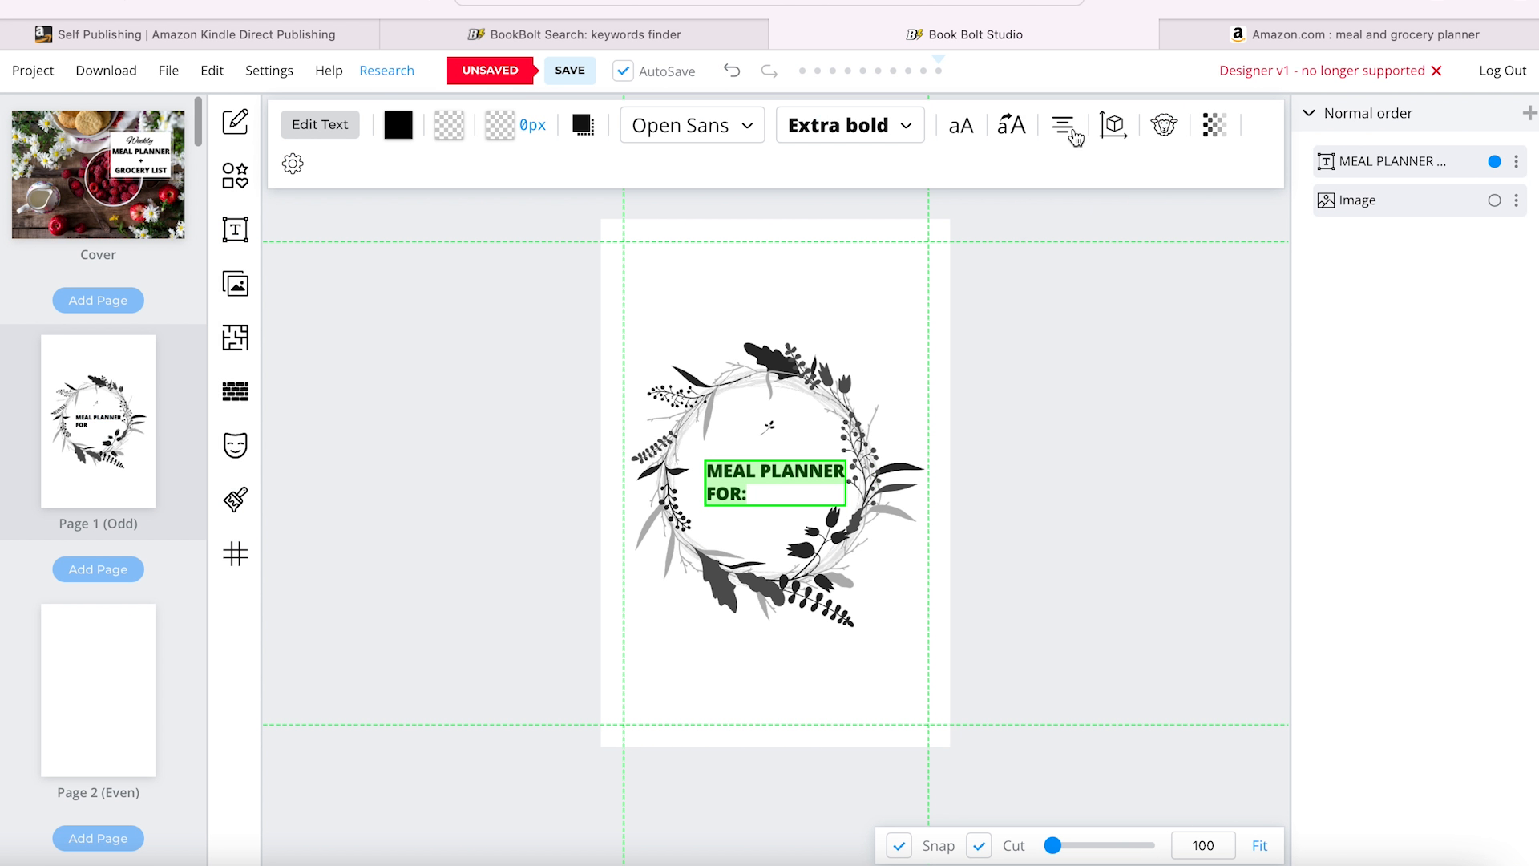
click(1074, 138)
click(1134, 216)
click(1326, 281)
drag(782, 464, 783, 464)
key(Up)
key(Up)
key(Up)
key(Up)
click(1165, 458)
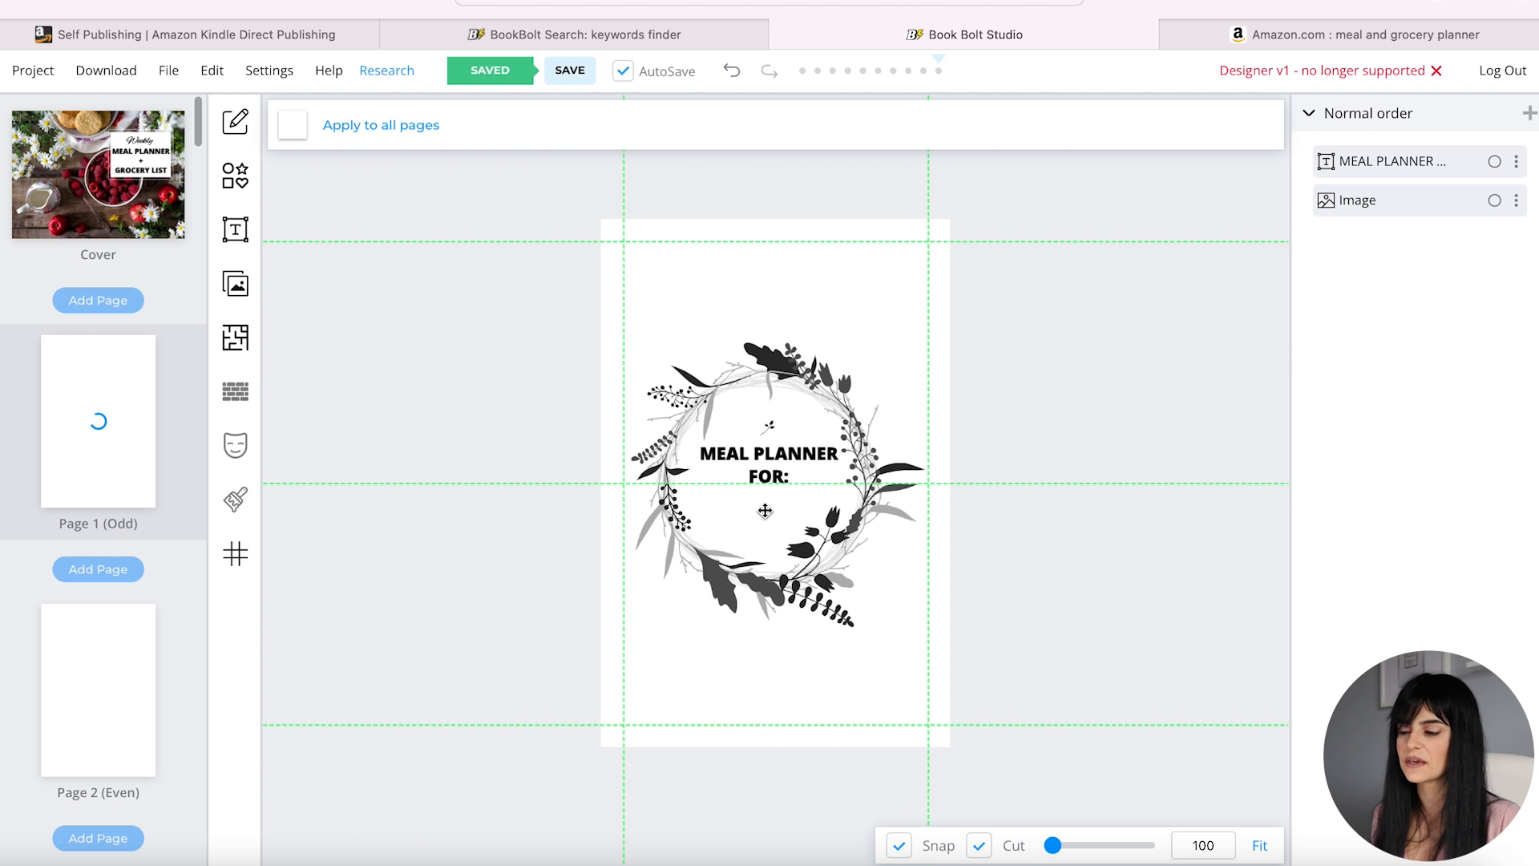
- Add a horizontal line beneath "FOR:" and shorten it to fit inside the wreath
click(237, 178)
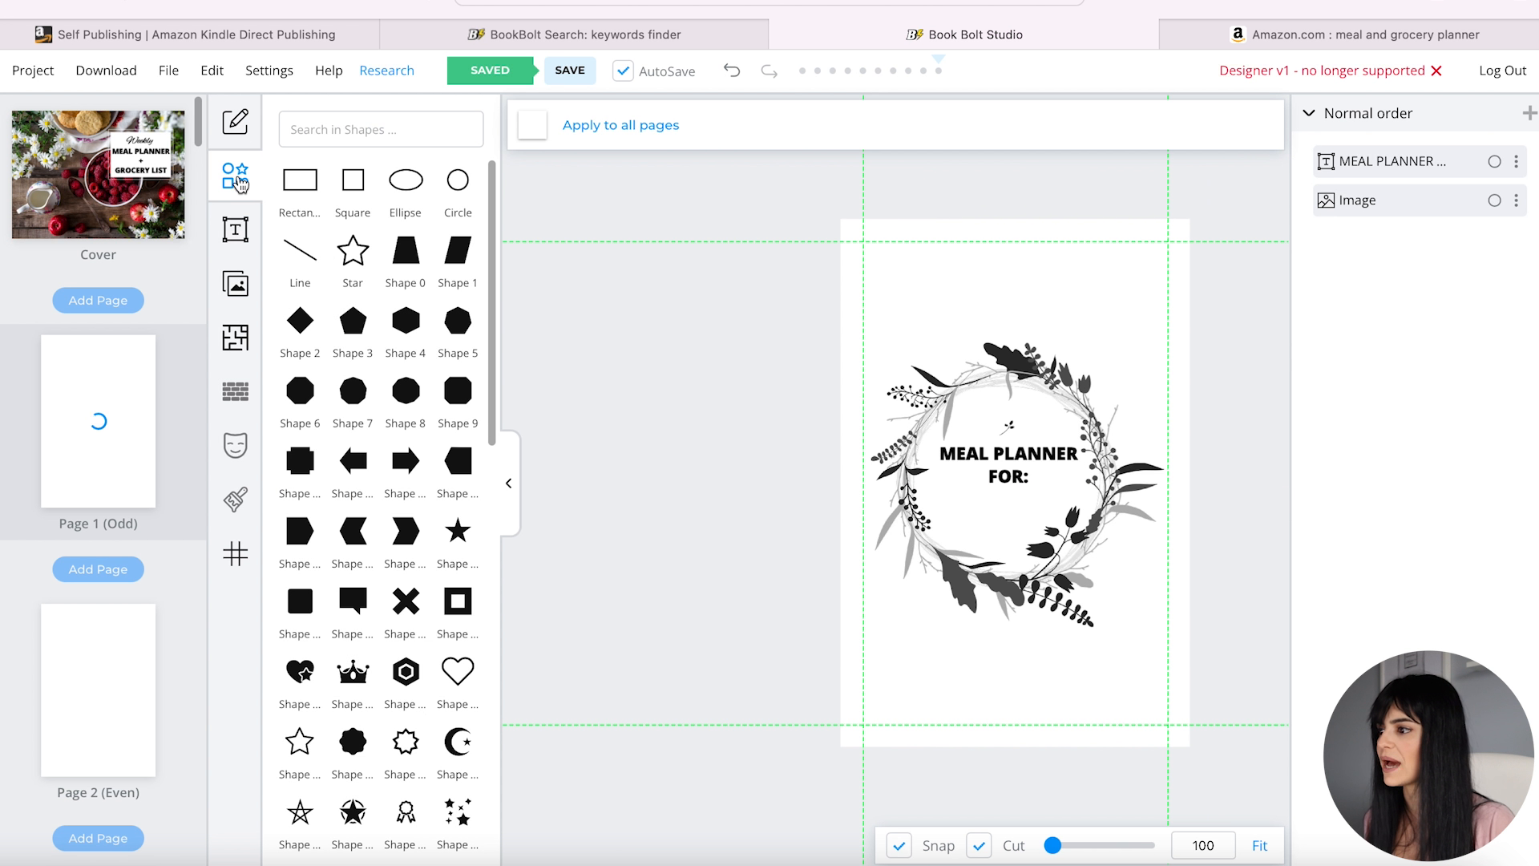
click(300, 250)
drag(860, 486, 992, 483)
drag(1093, 480, 1022, 500)
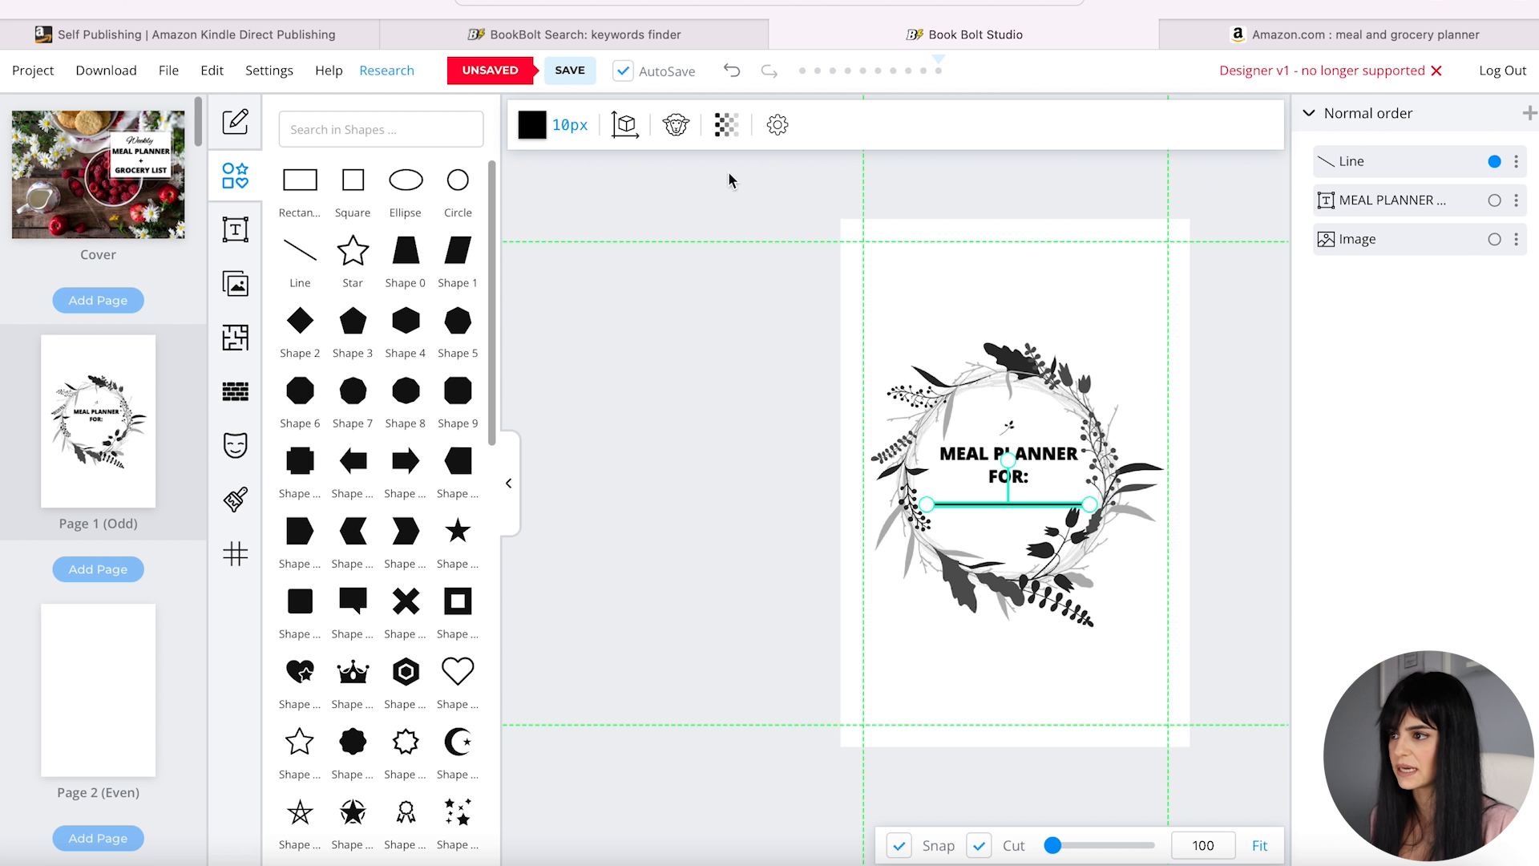
- Set the line's stroke width to 2 px, keeping it solid black
click(579, 127)
click(779, 215)
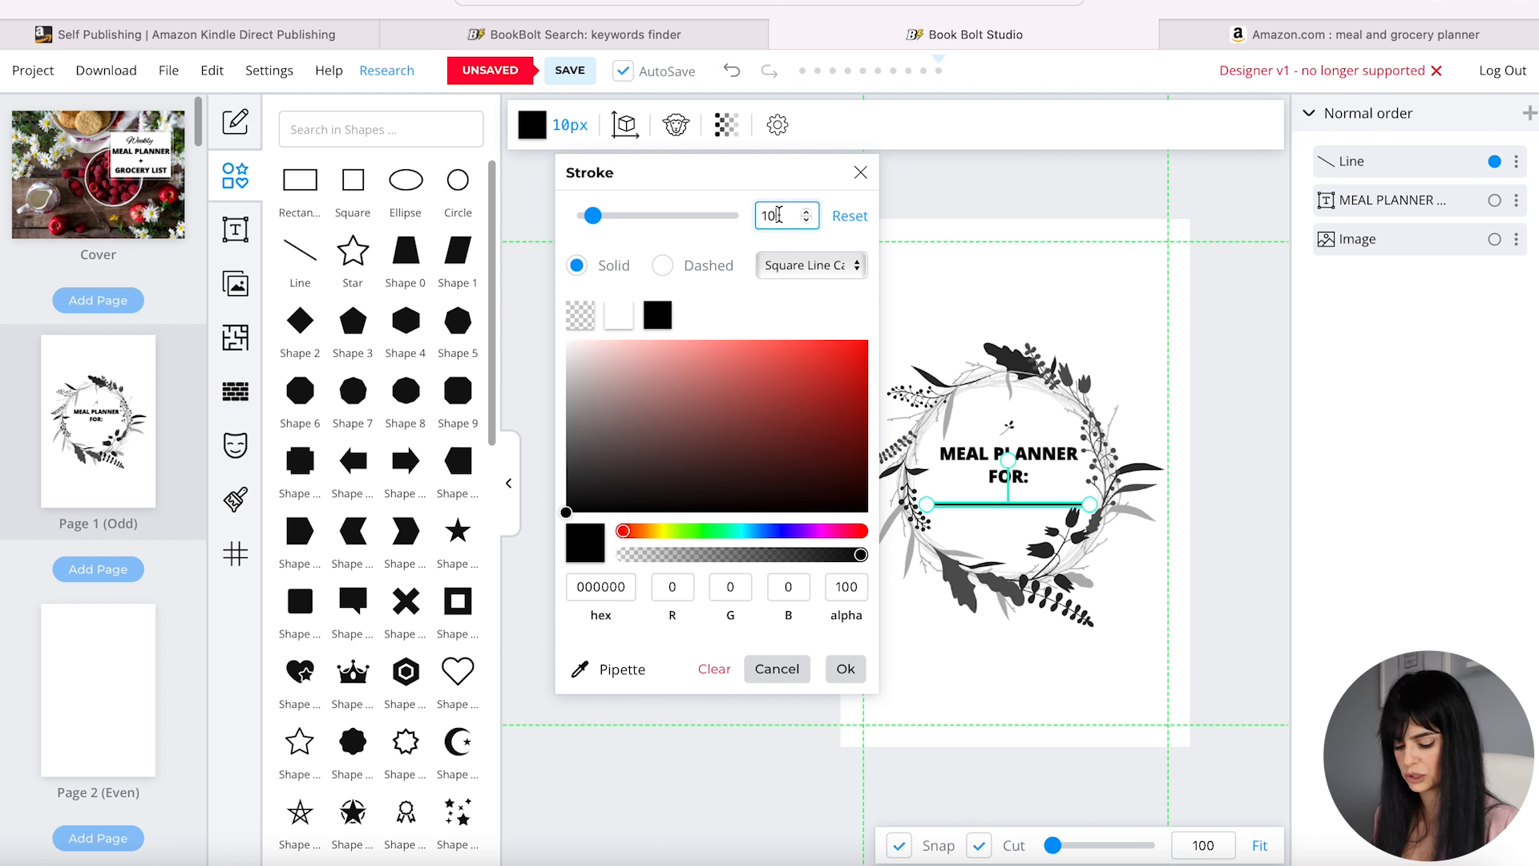
text(2)
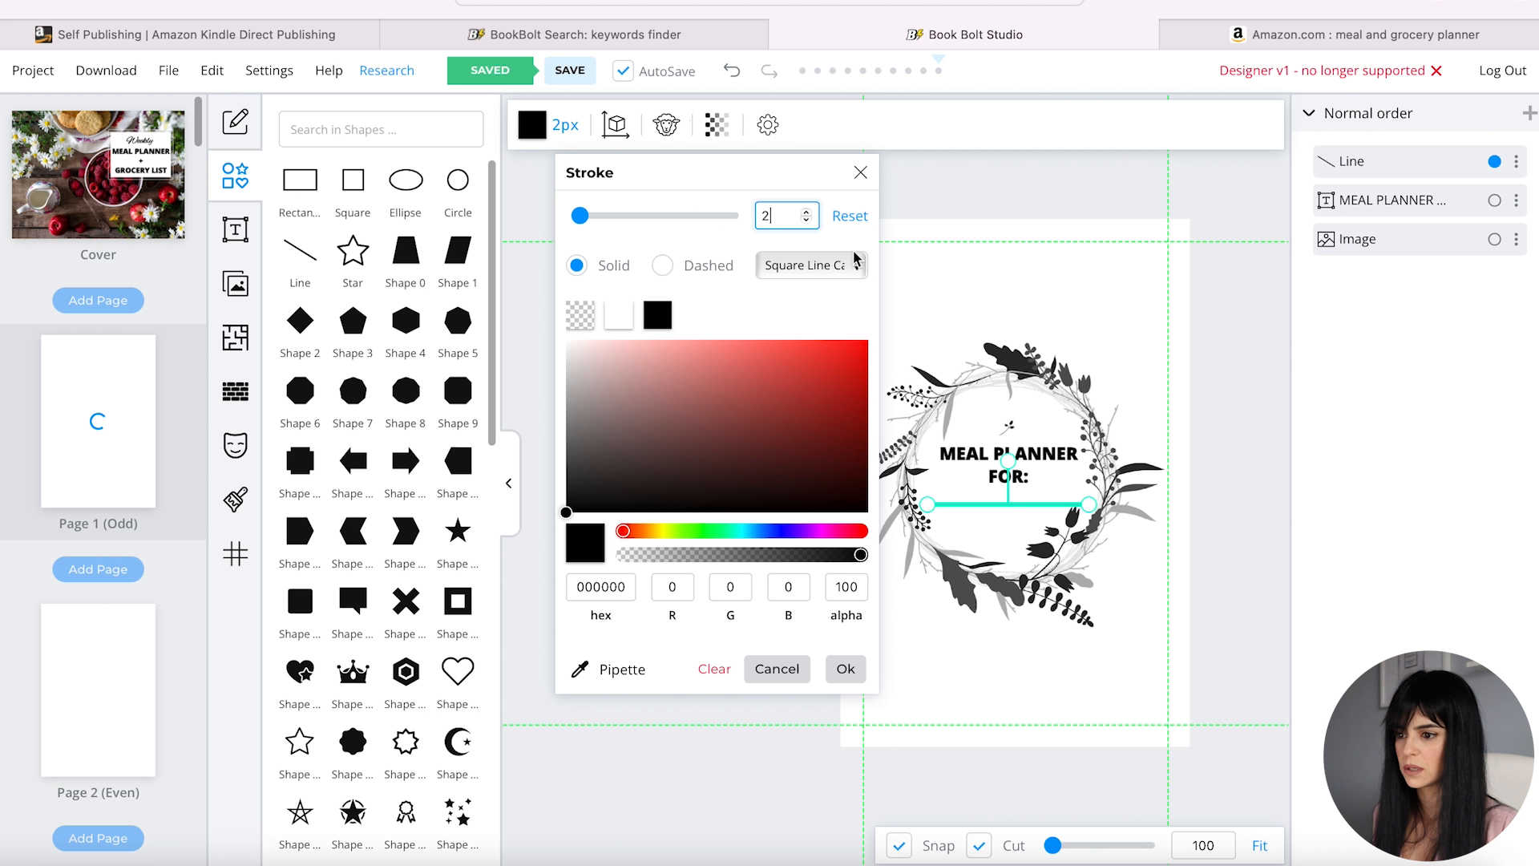
click(1257, 398)
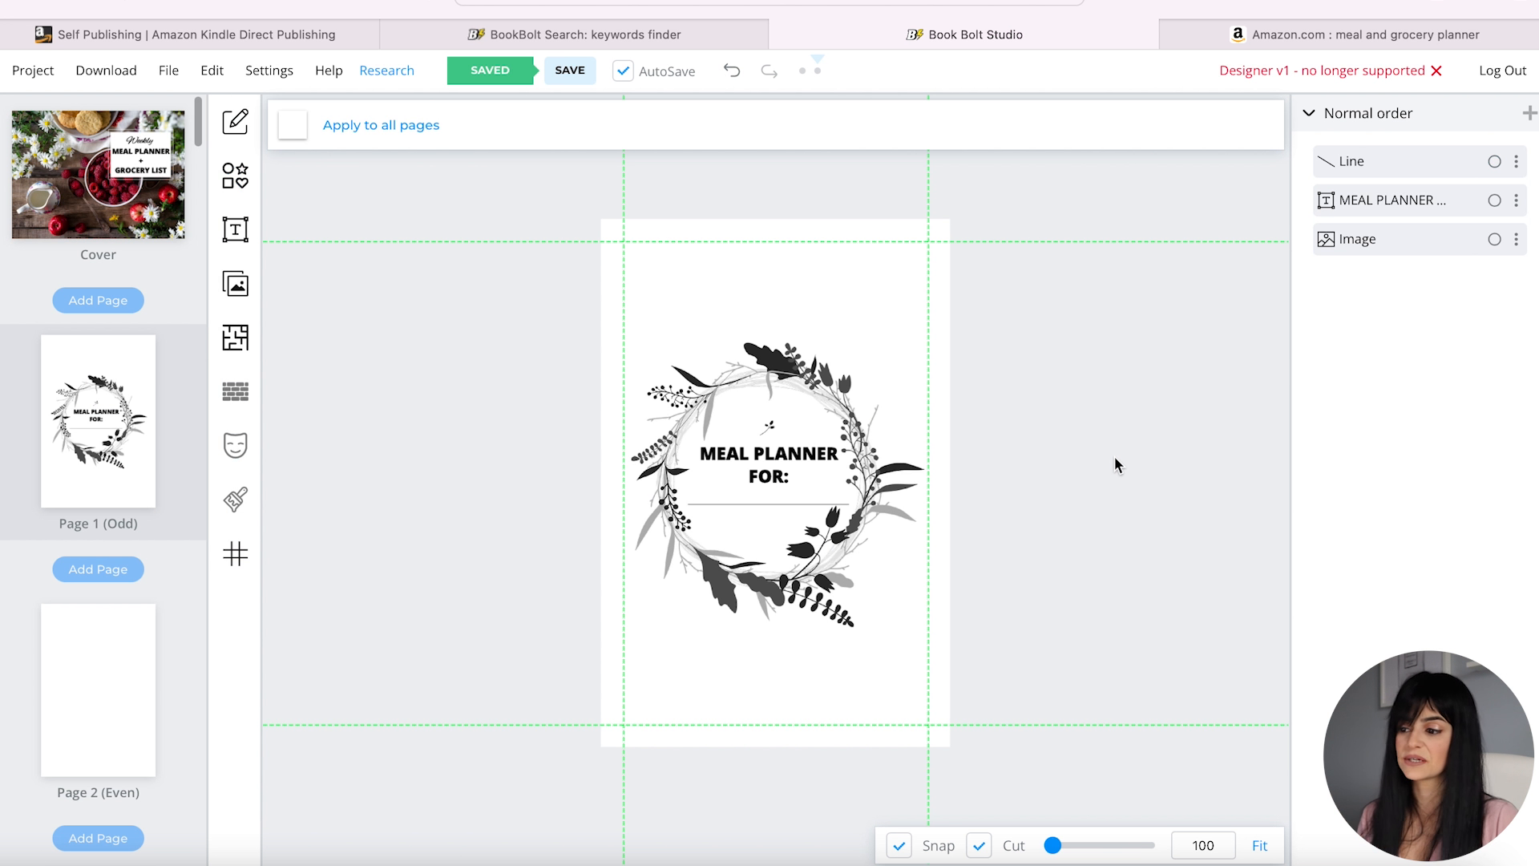
- Open the page templates library for Page 2 and look through the available interior layouts
click(112, 672)
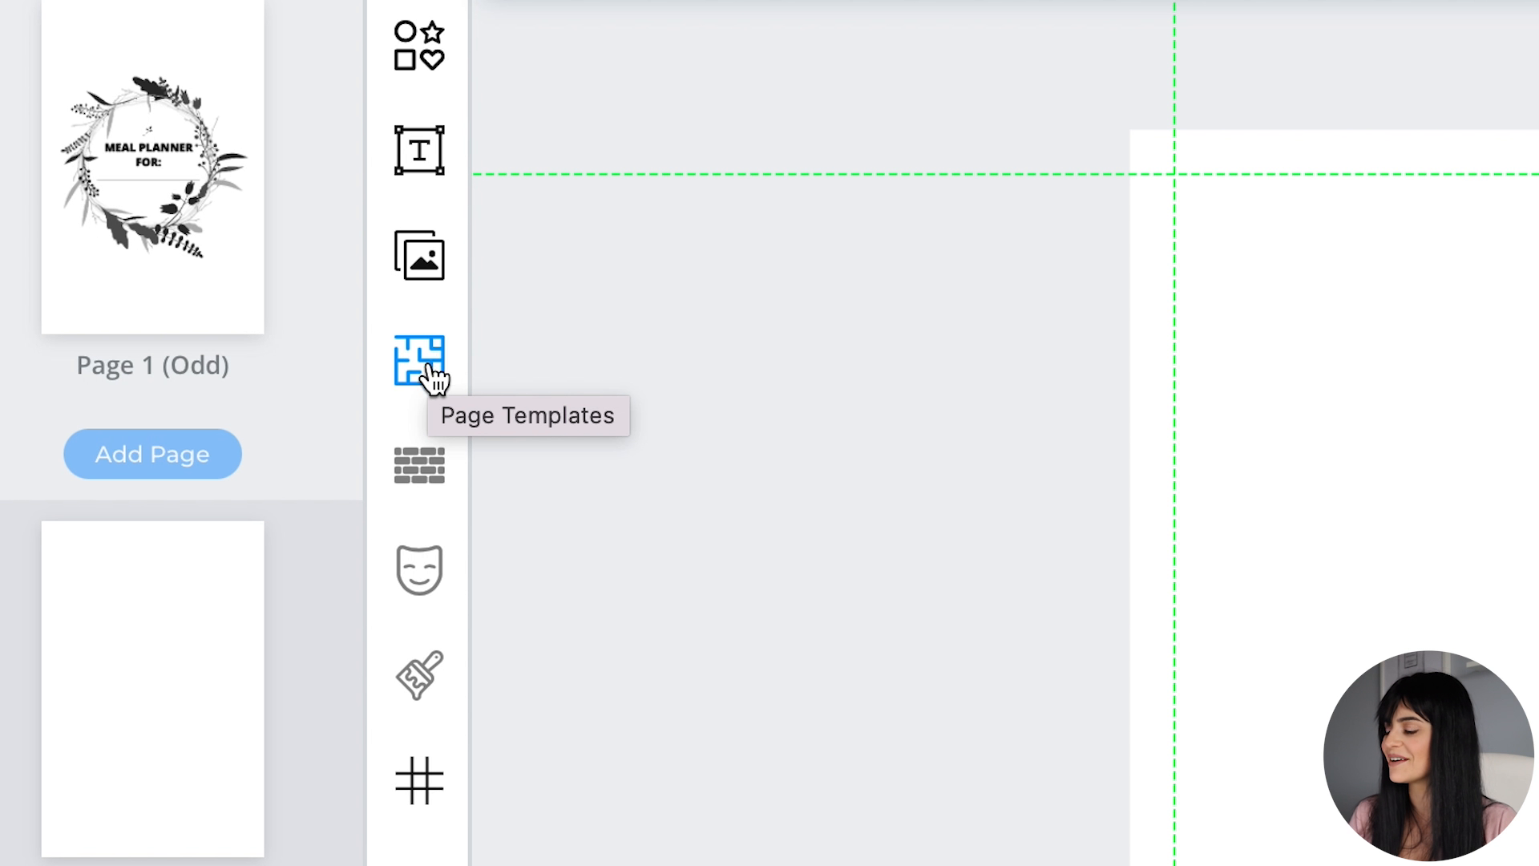
click(437, 370)
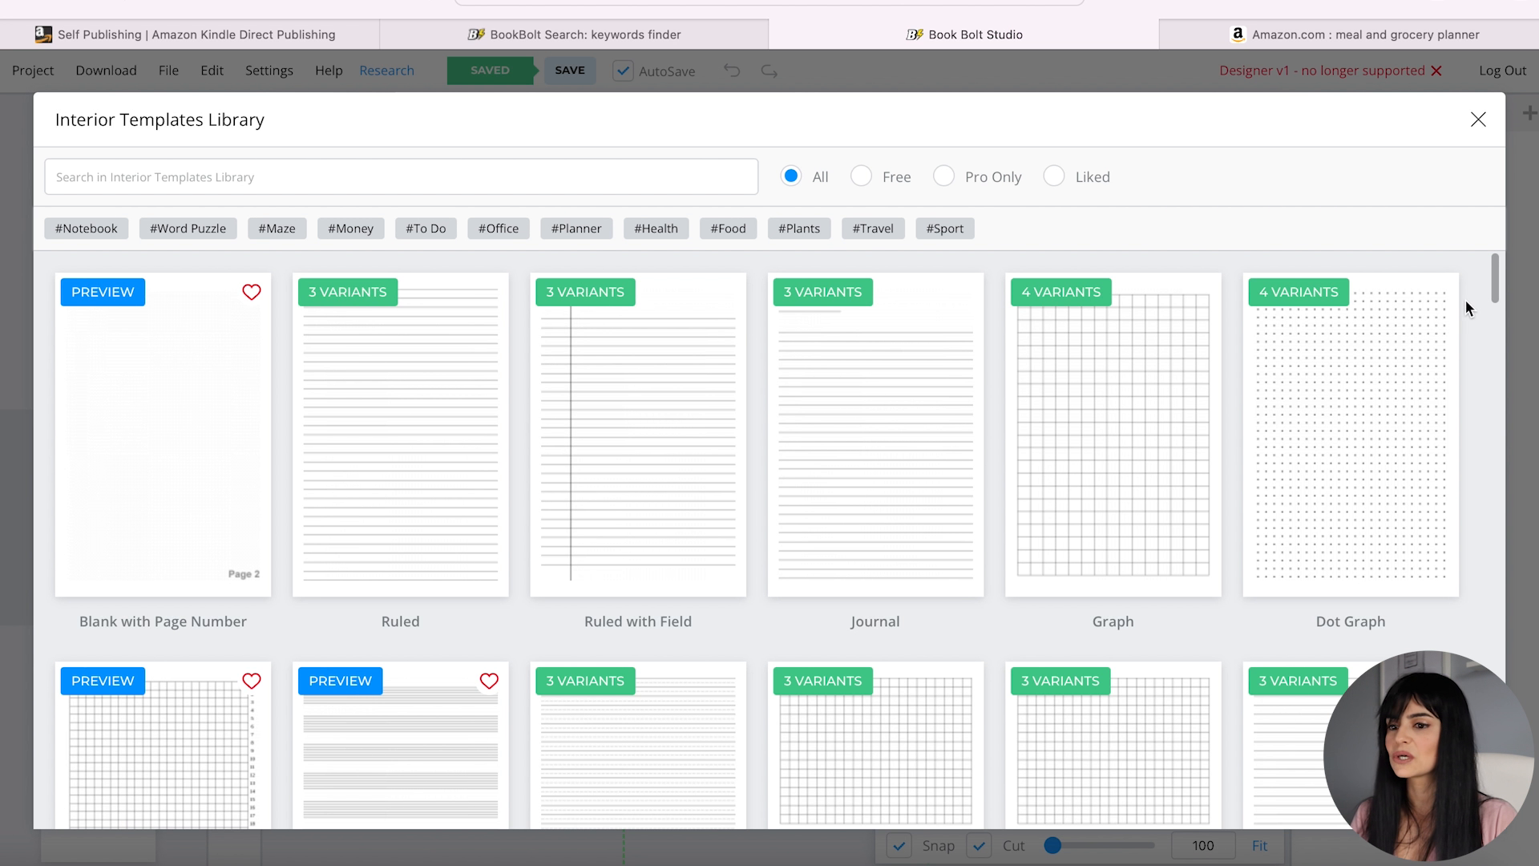
scroll(1467, 310, down, 2)
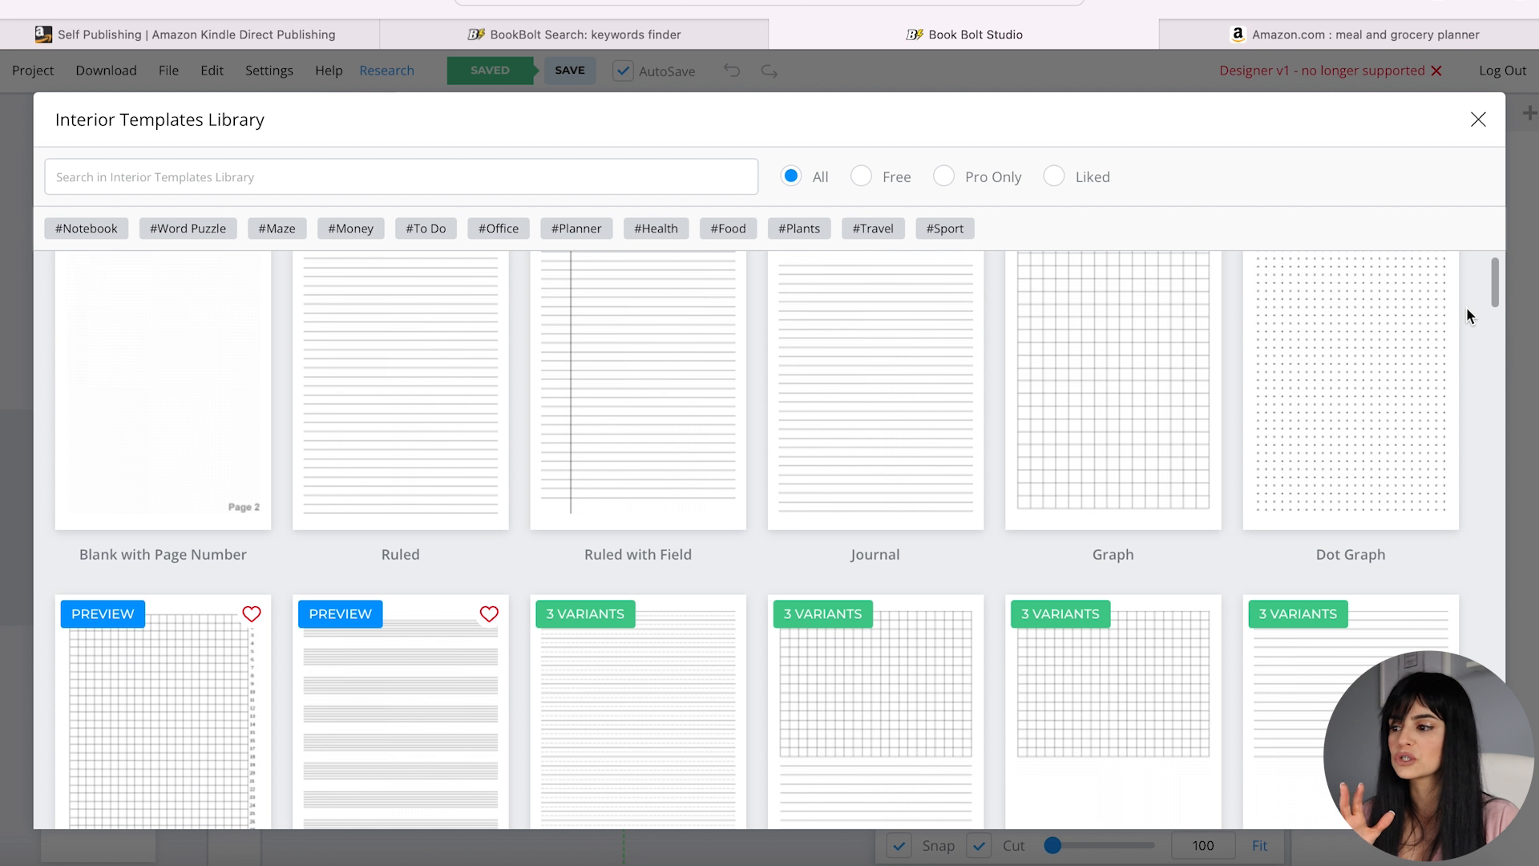
scroll(1469, 315, down, 3)
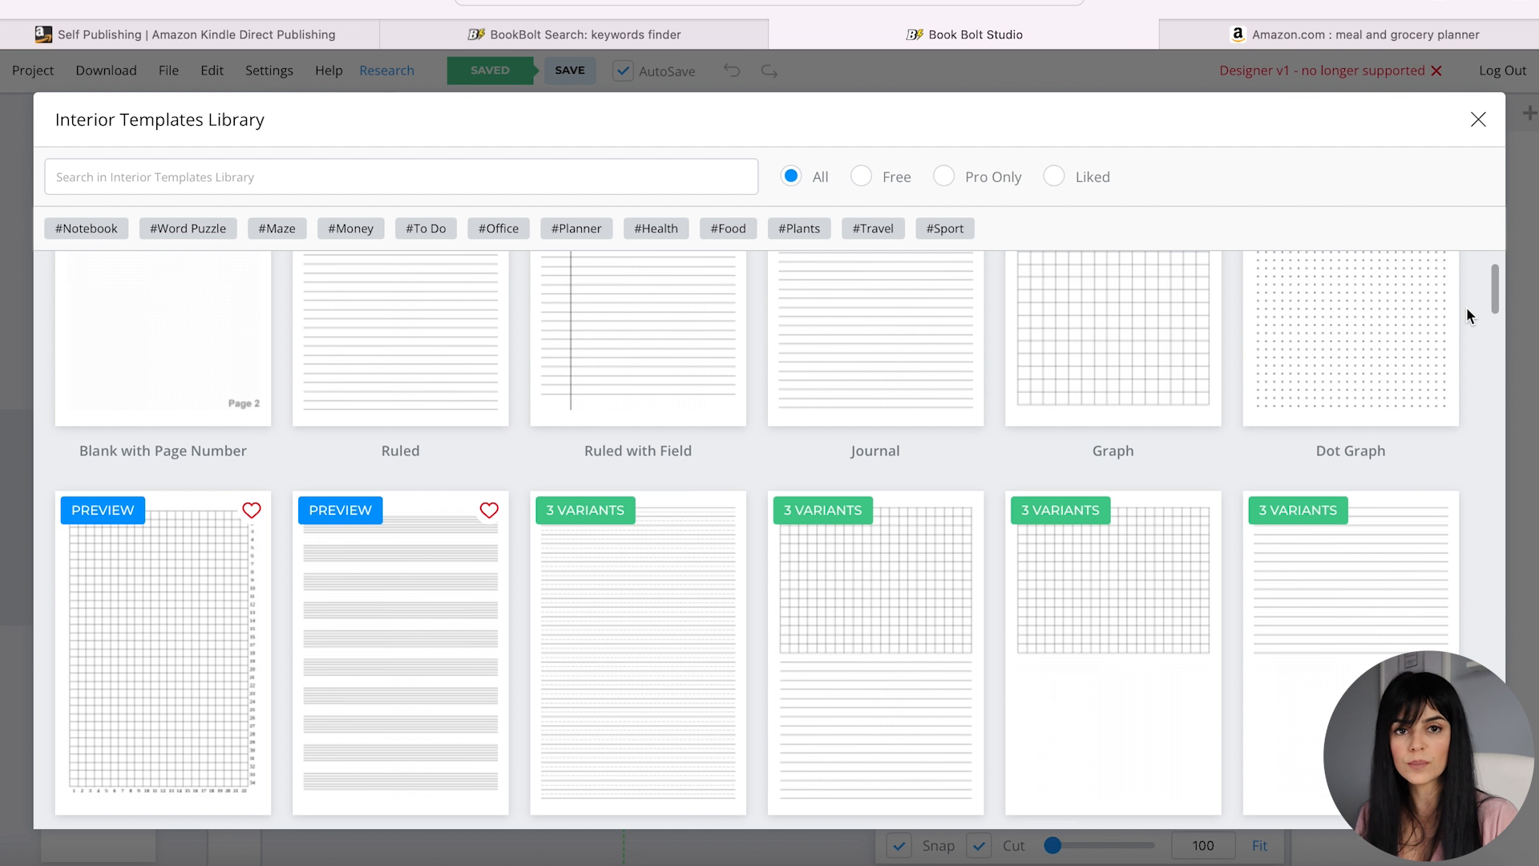
scroll(1467, 314, down, 5)
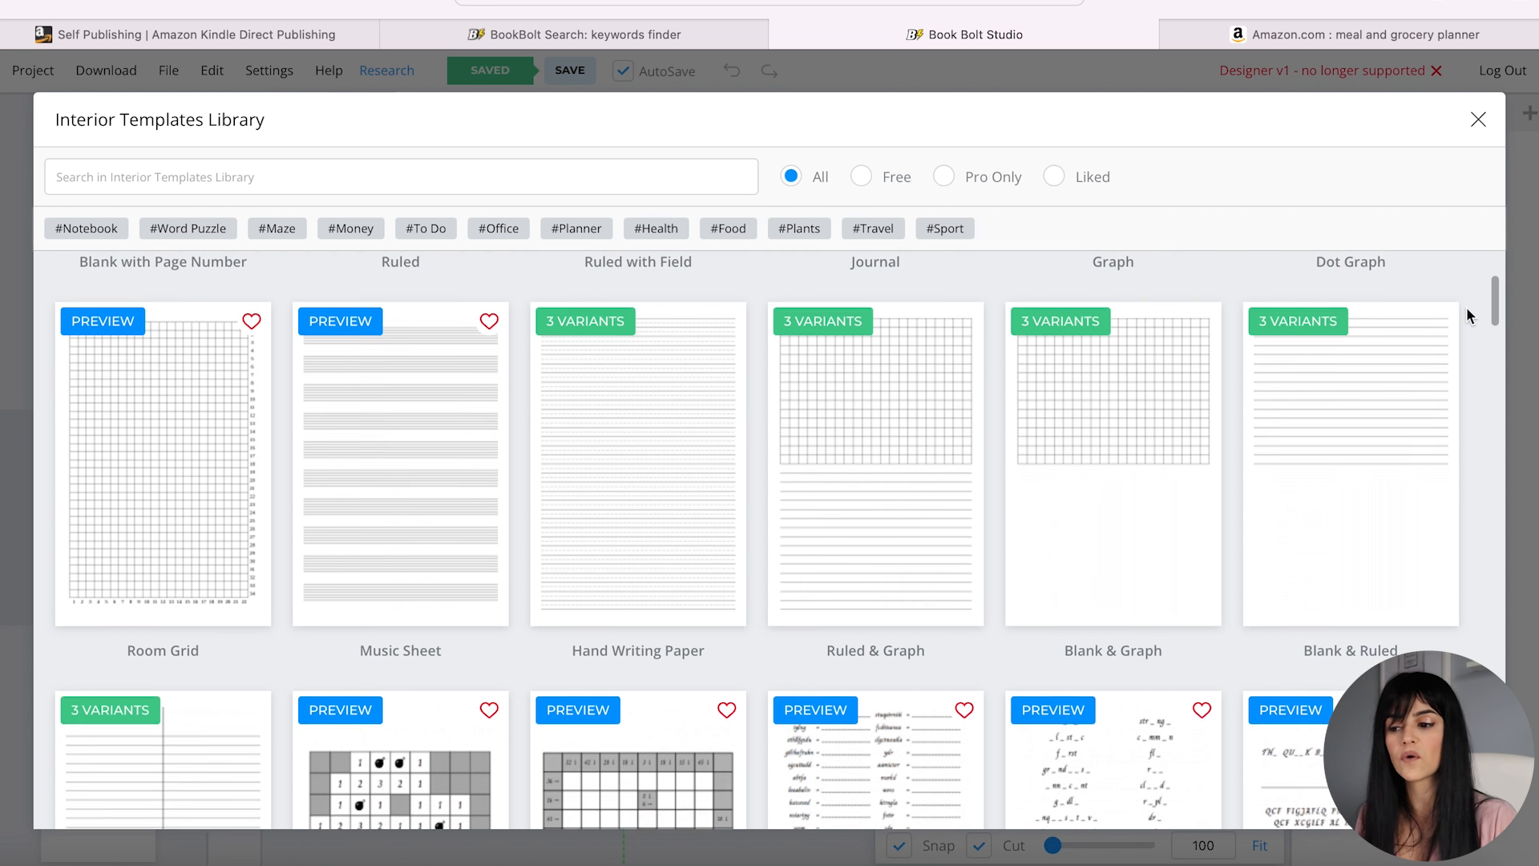
scroll(1468, 310, down, 5)
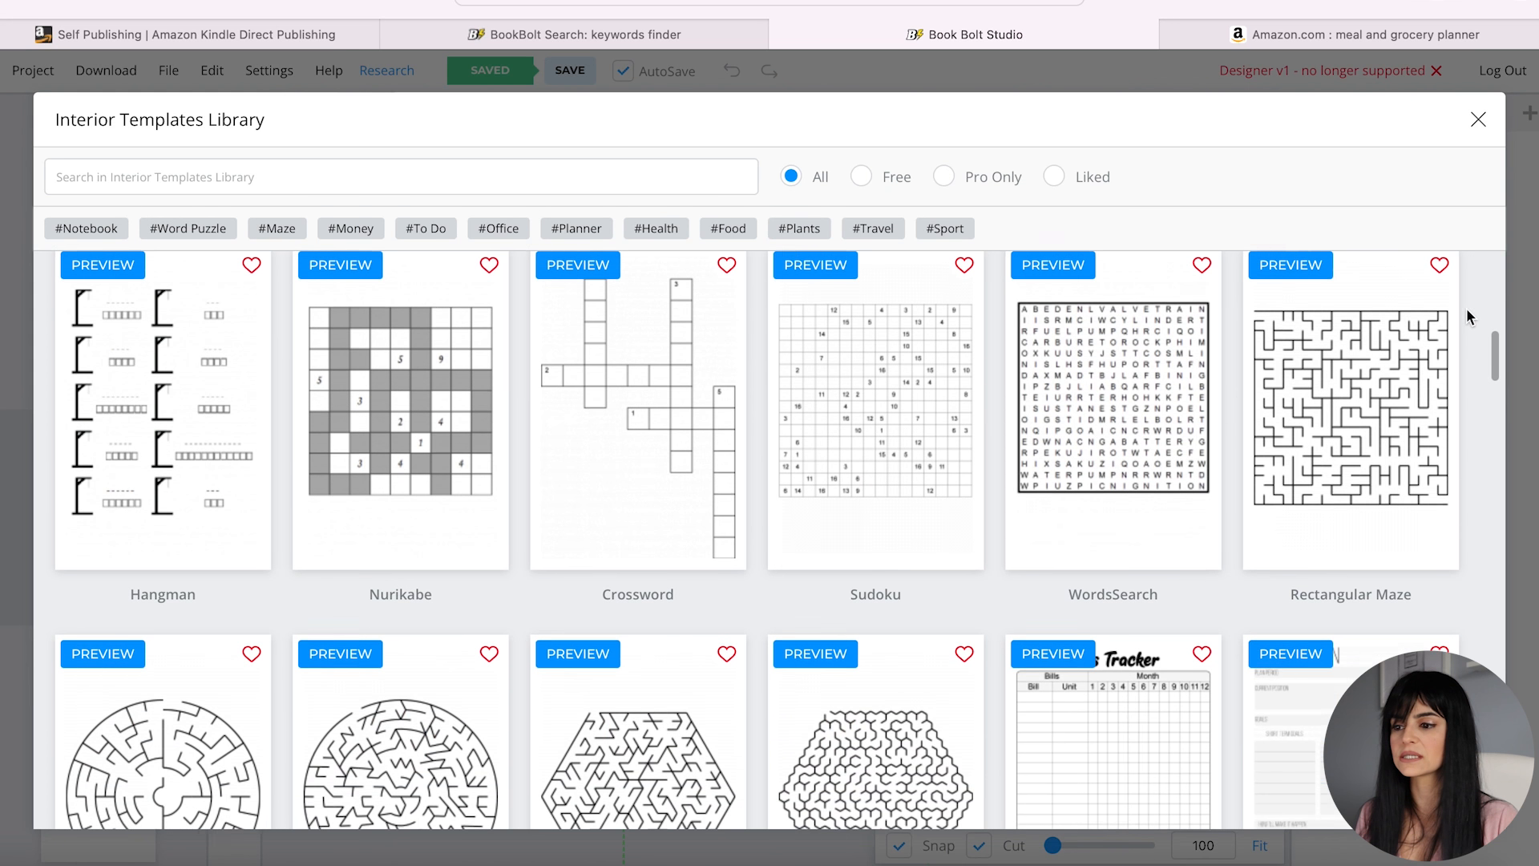
scroll(1465, 308, down, 5)
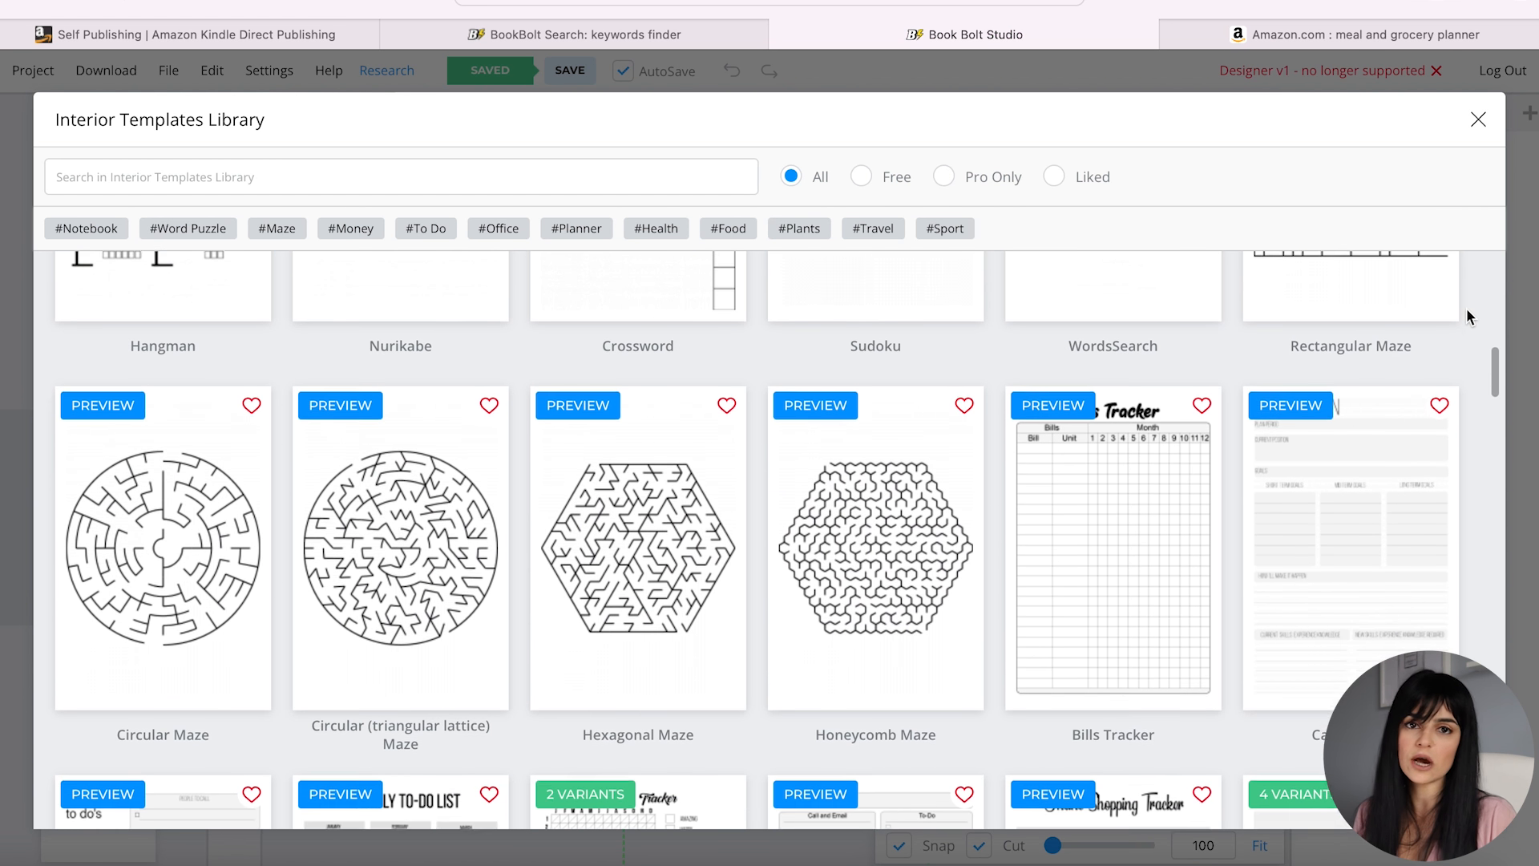
scroll(1466, 315, down, 3)
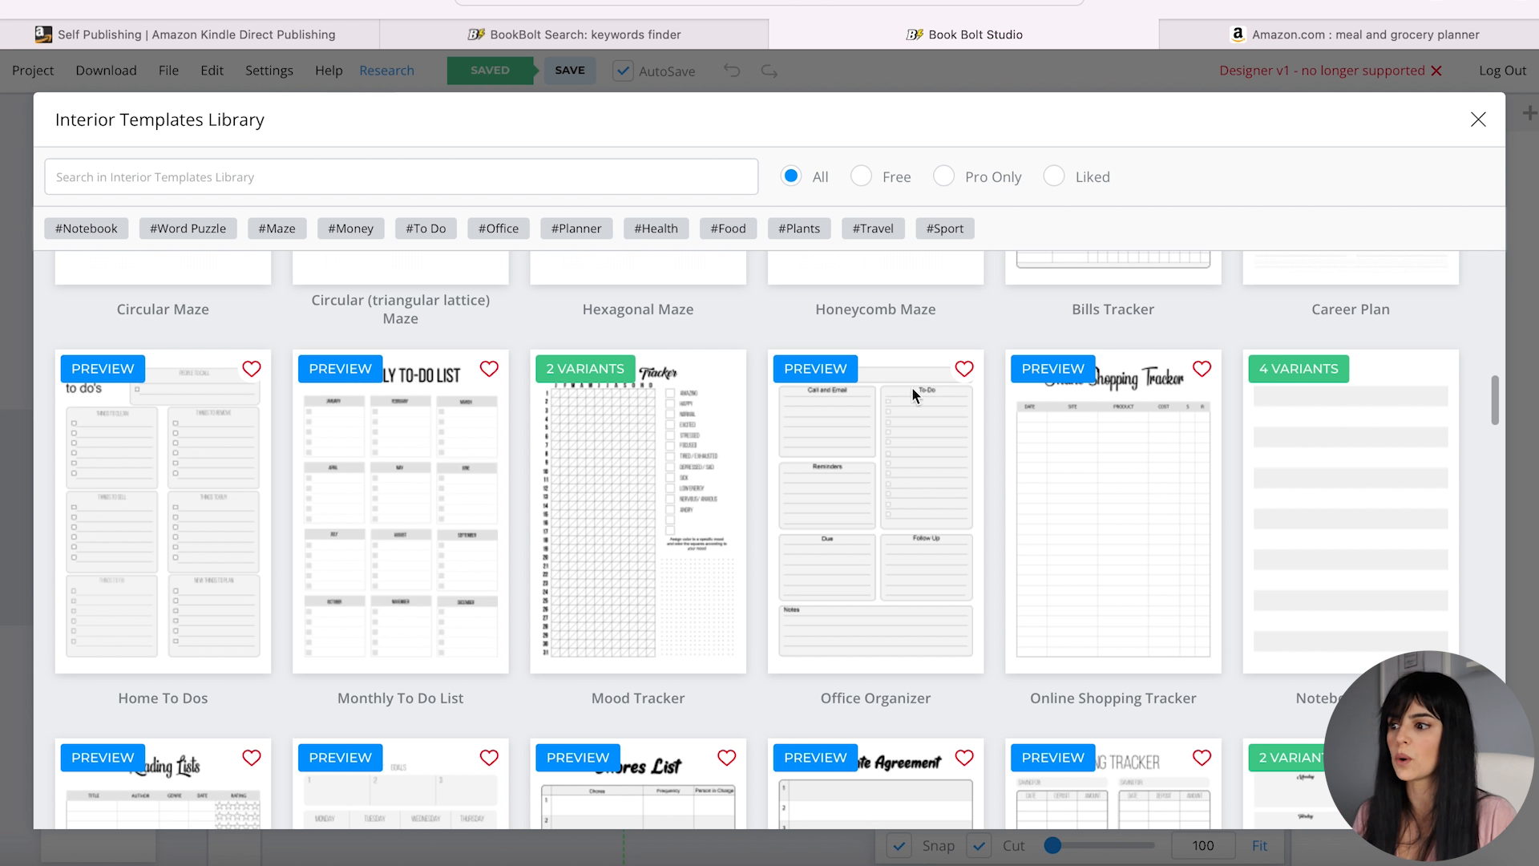
scroll(1179, 470, down, 2)
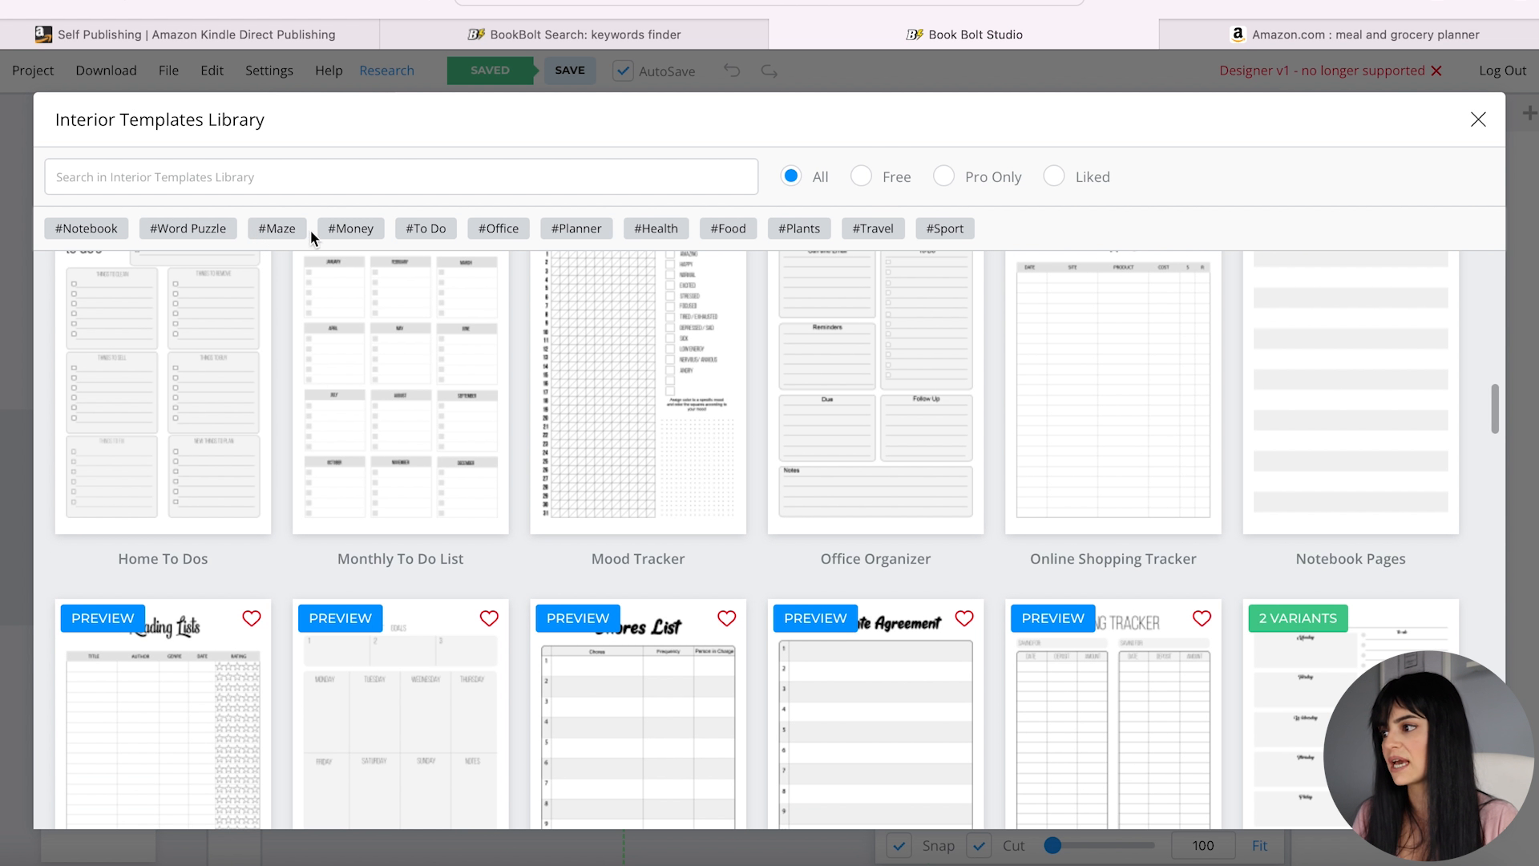
scroll(879, 405, down, 3)
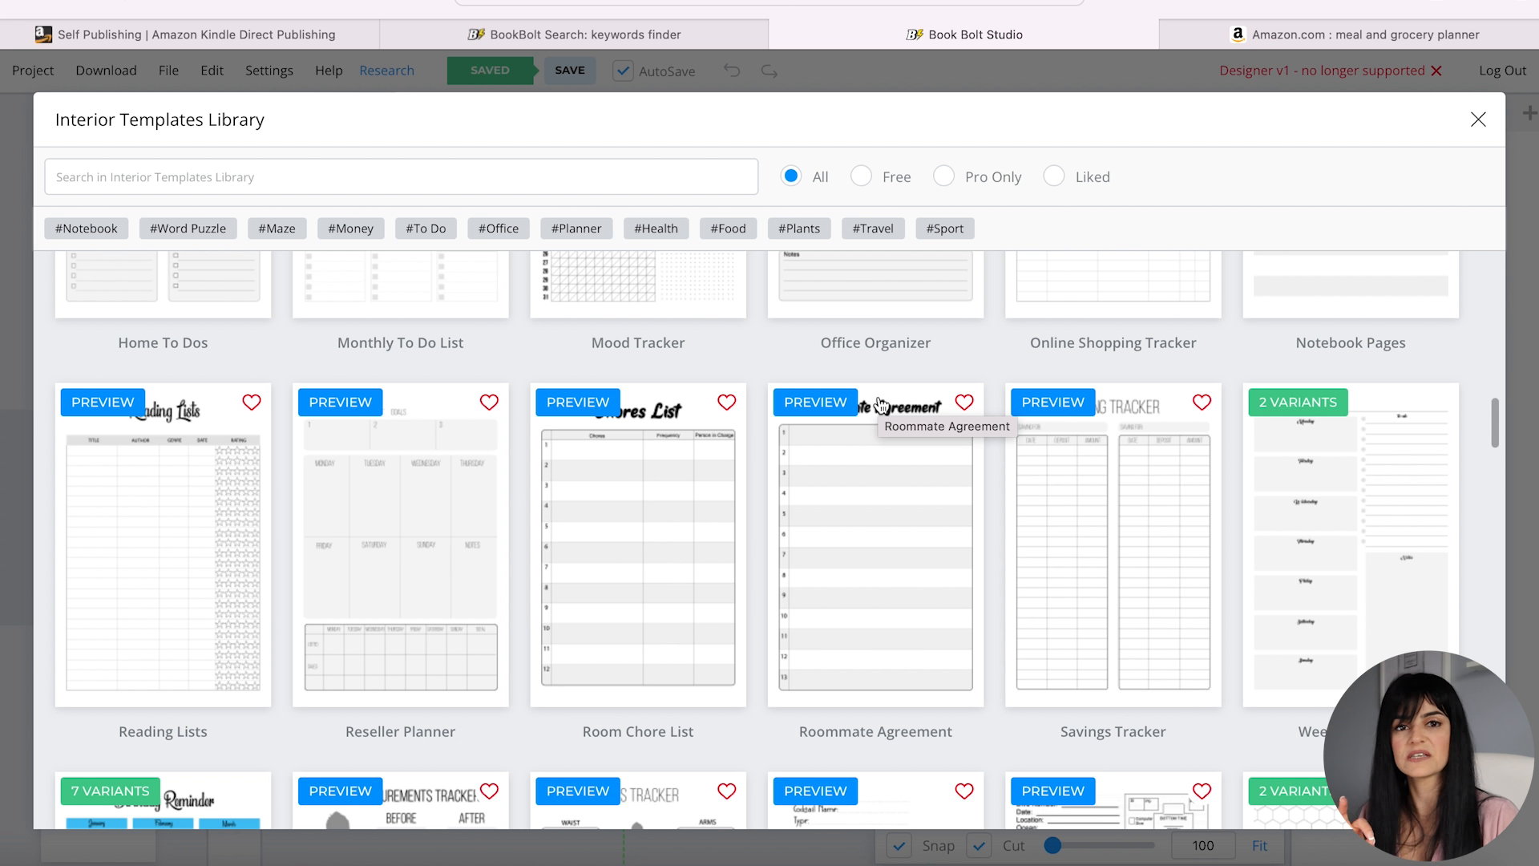
scroll(882, 405, down, 2)
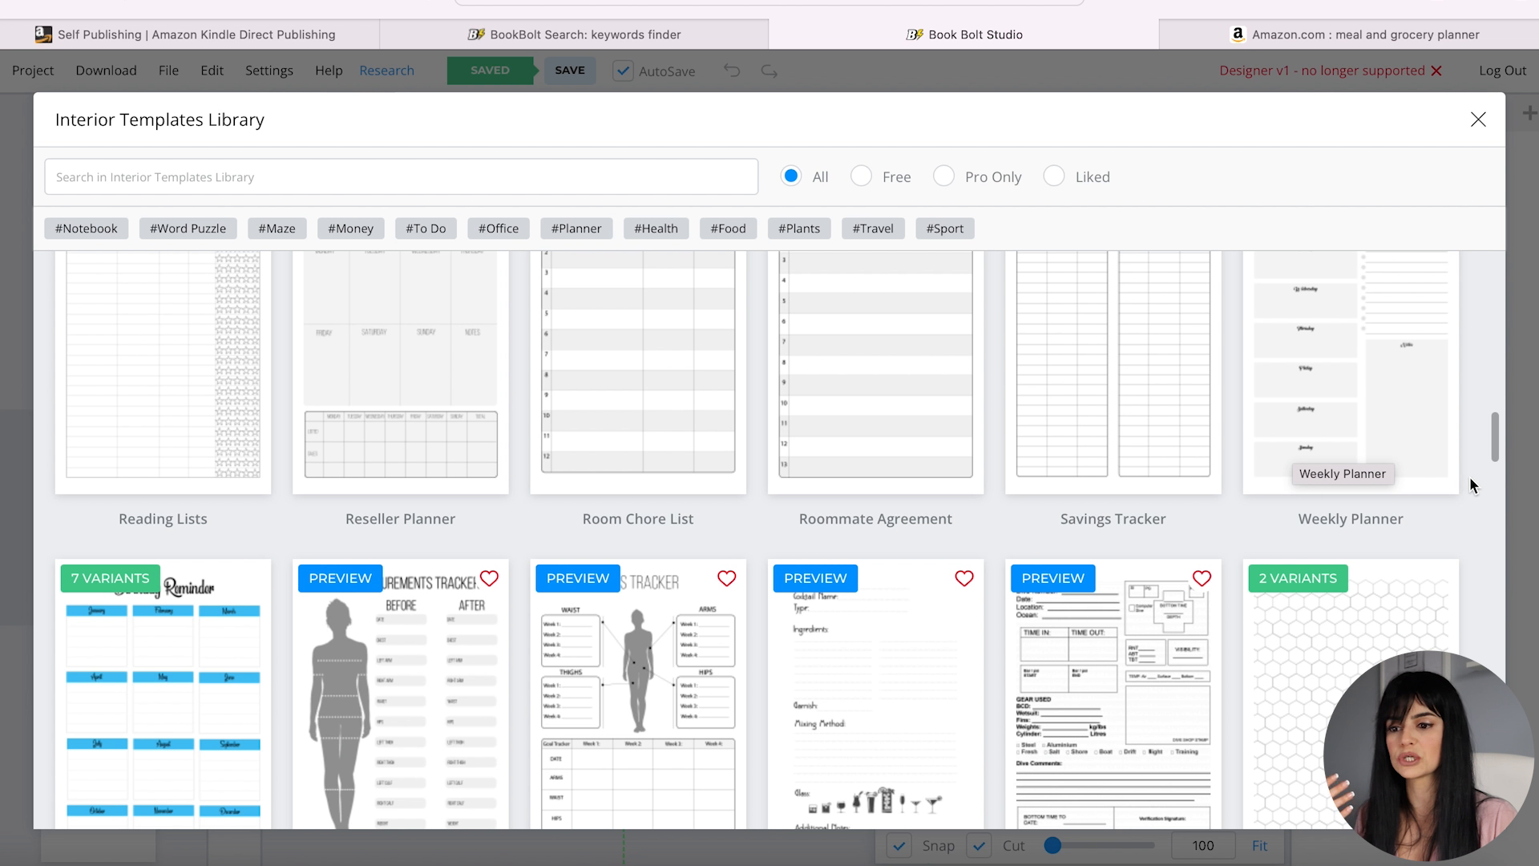
scroll(1473, 478, down, 4)
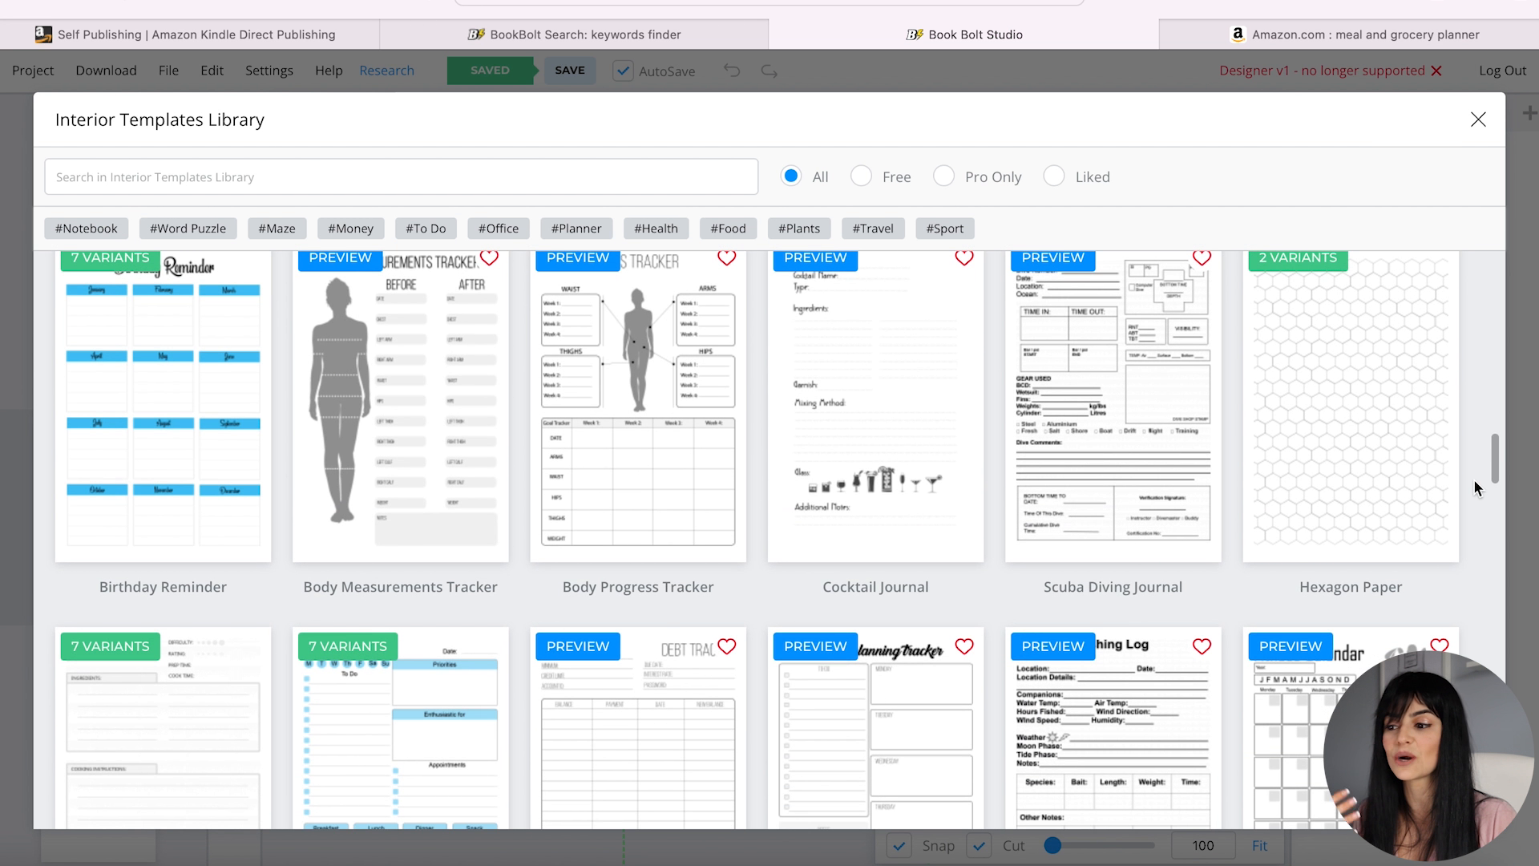
scroll(1473, 478, down, 2)
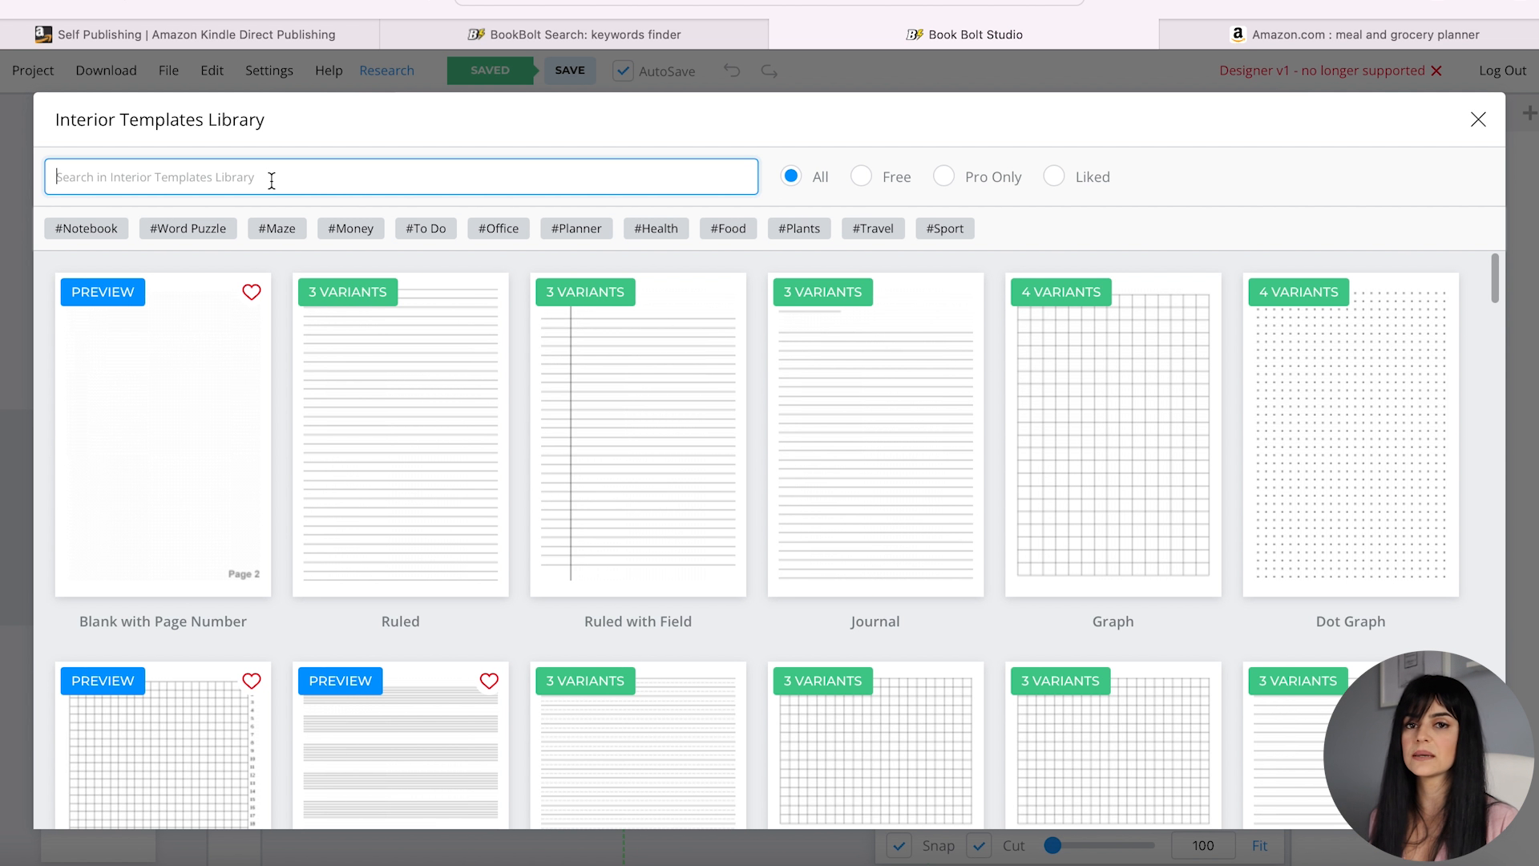
- Search the interior templates for "meal" and choose the Family Meal Planner (B&W) variant
text(meal)
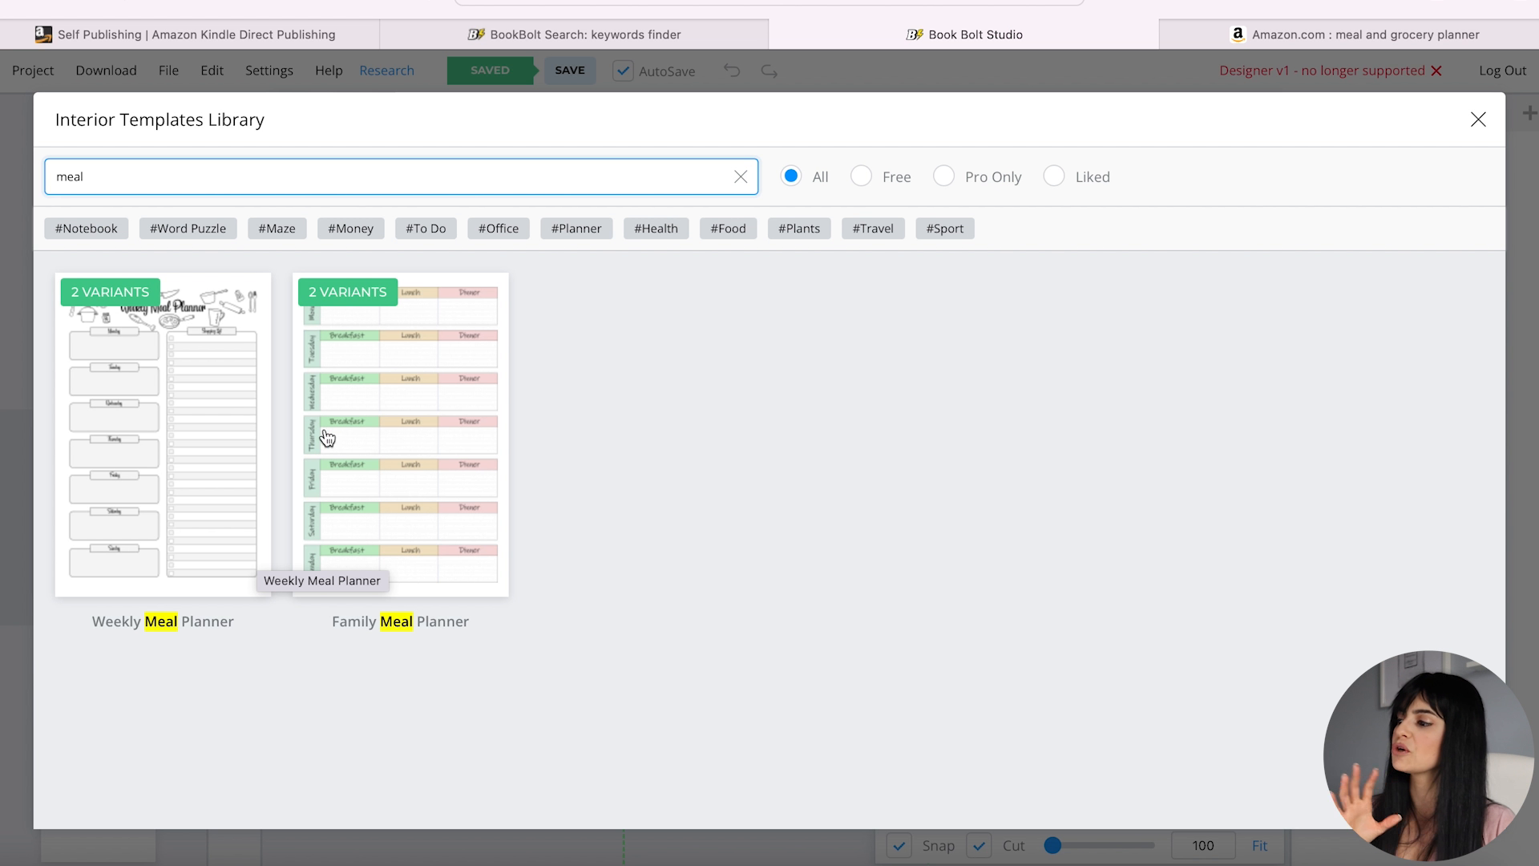
click(410, 414)
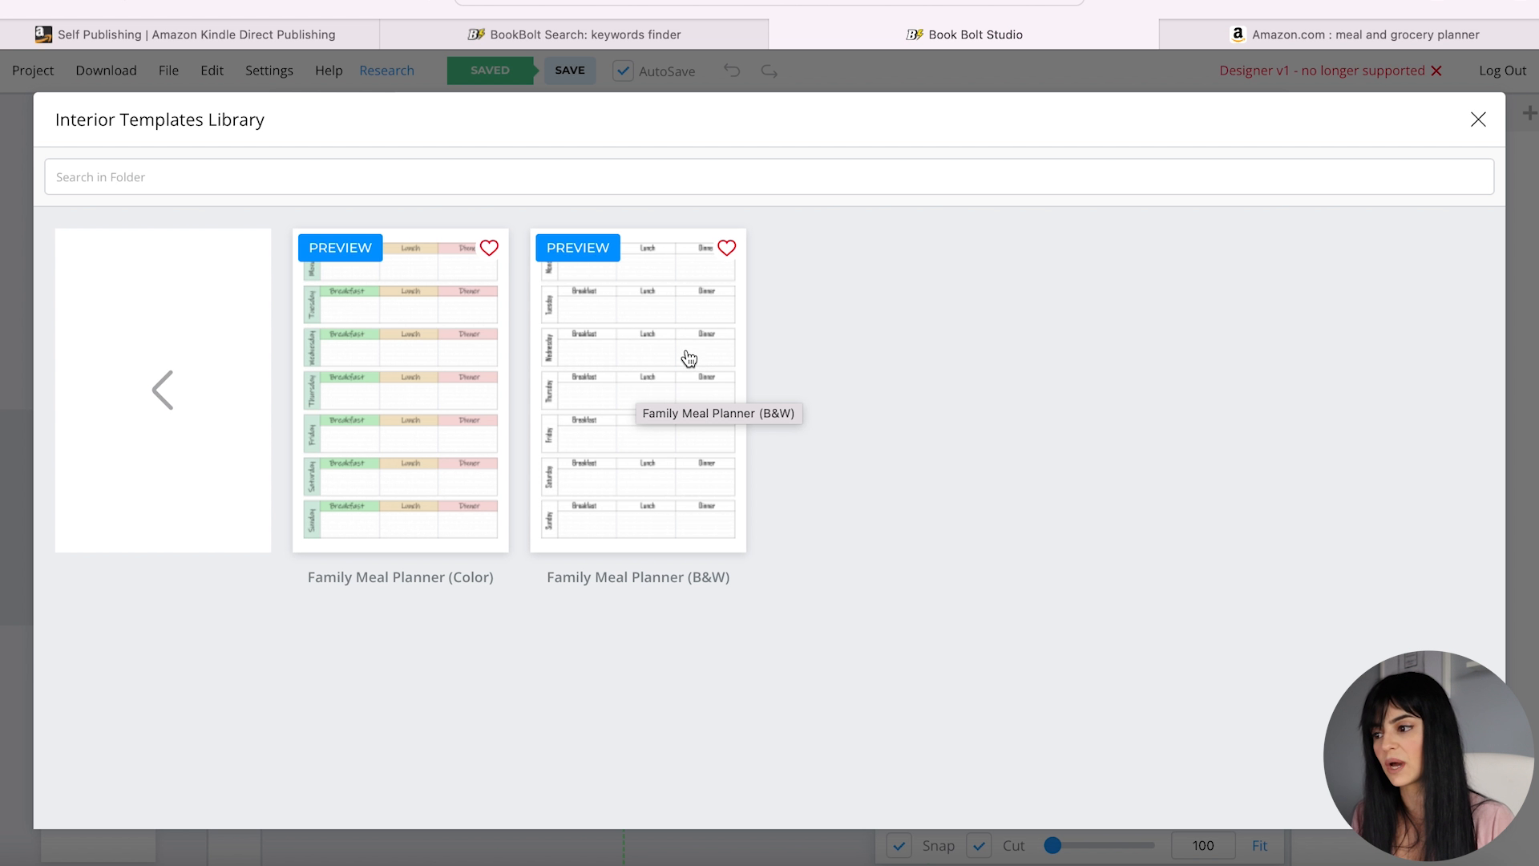
click(644, 347)
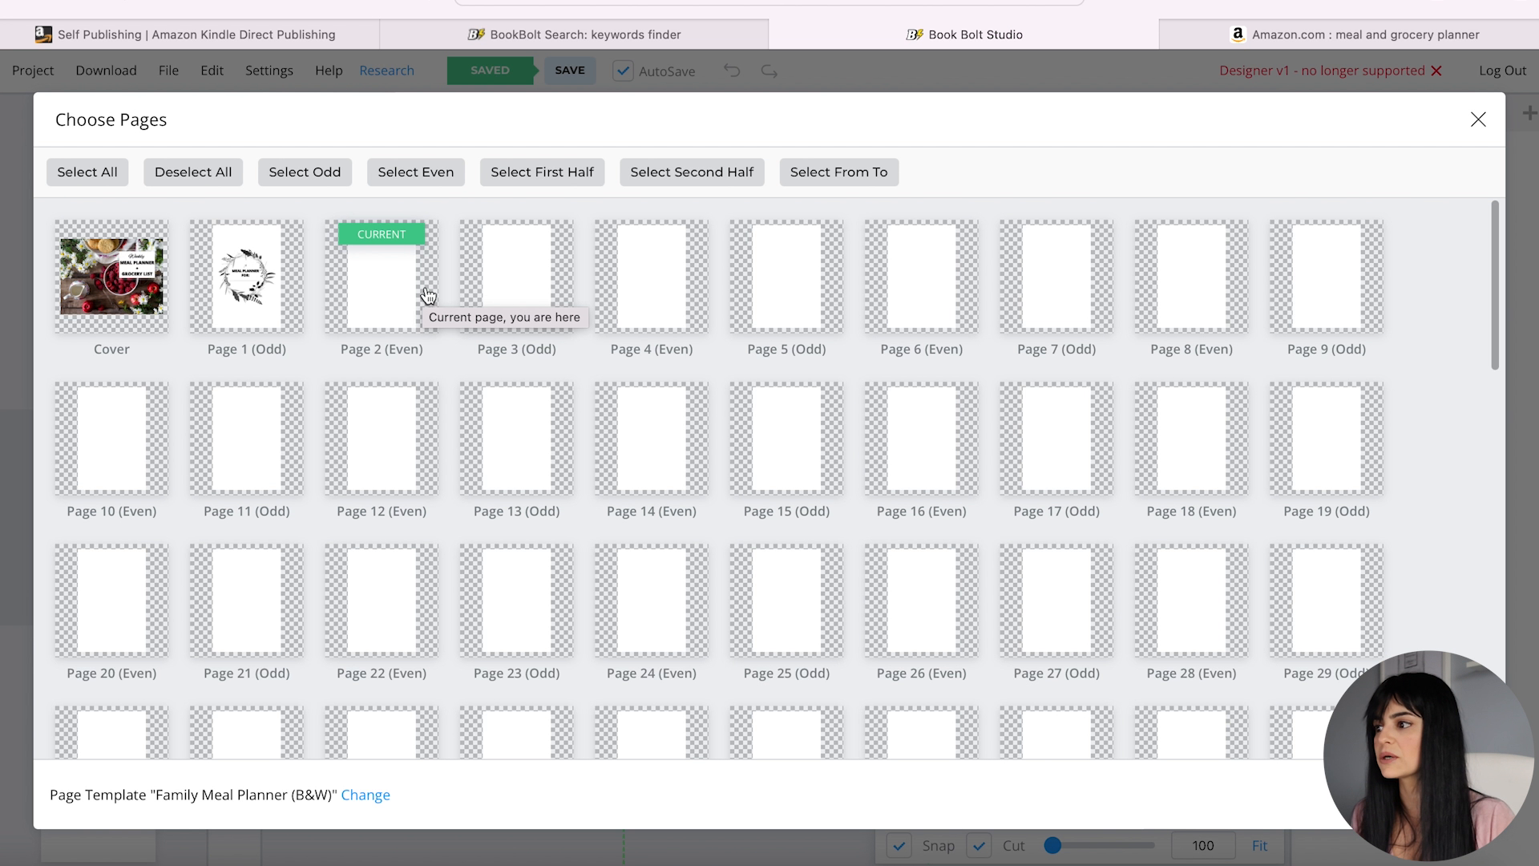
click(436, 183)
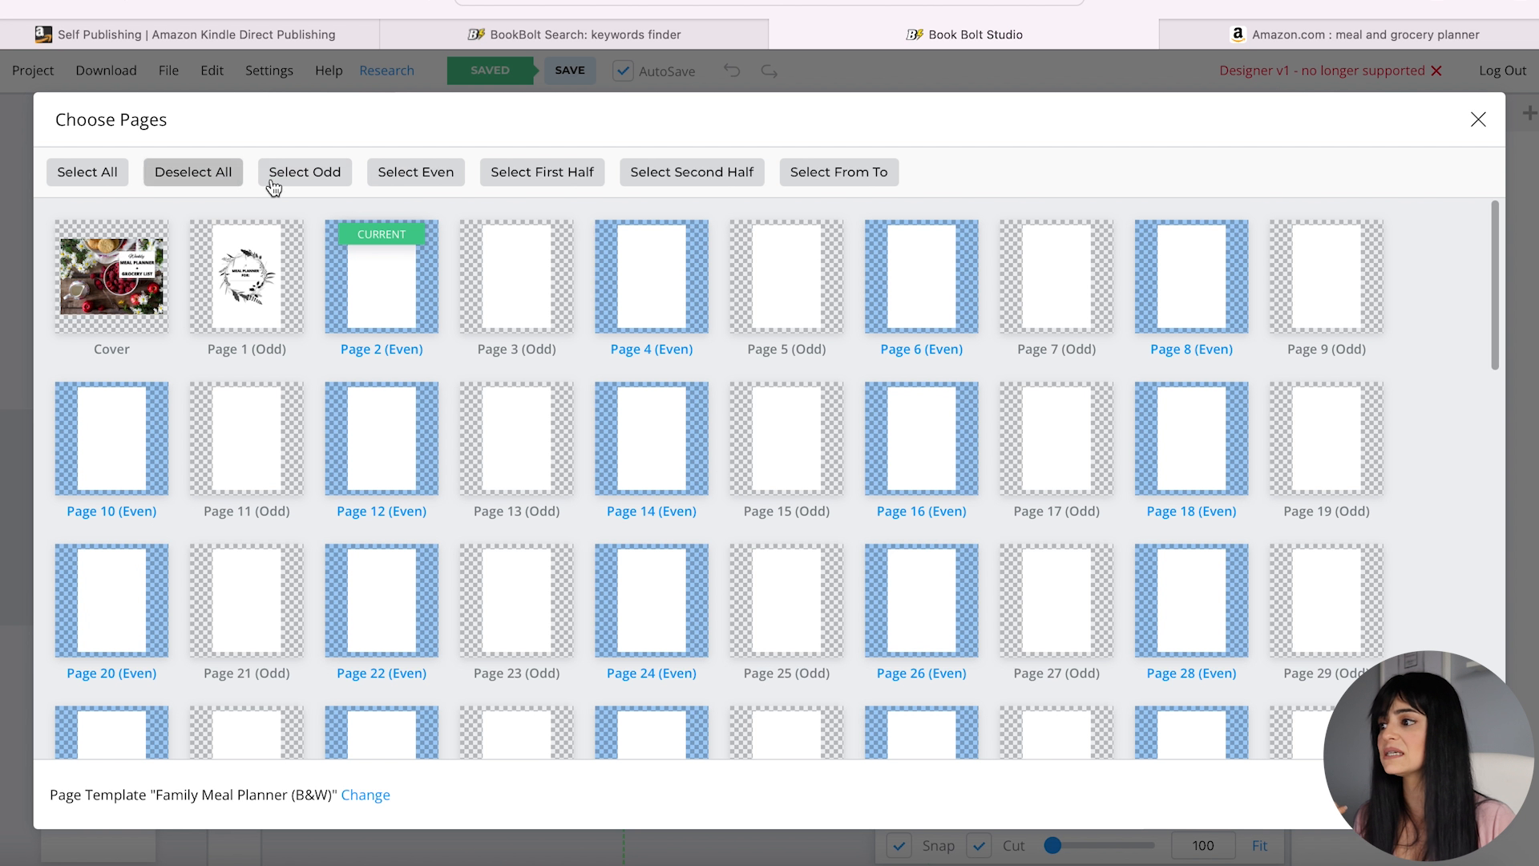
click(87, 171)
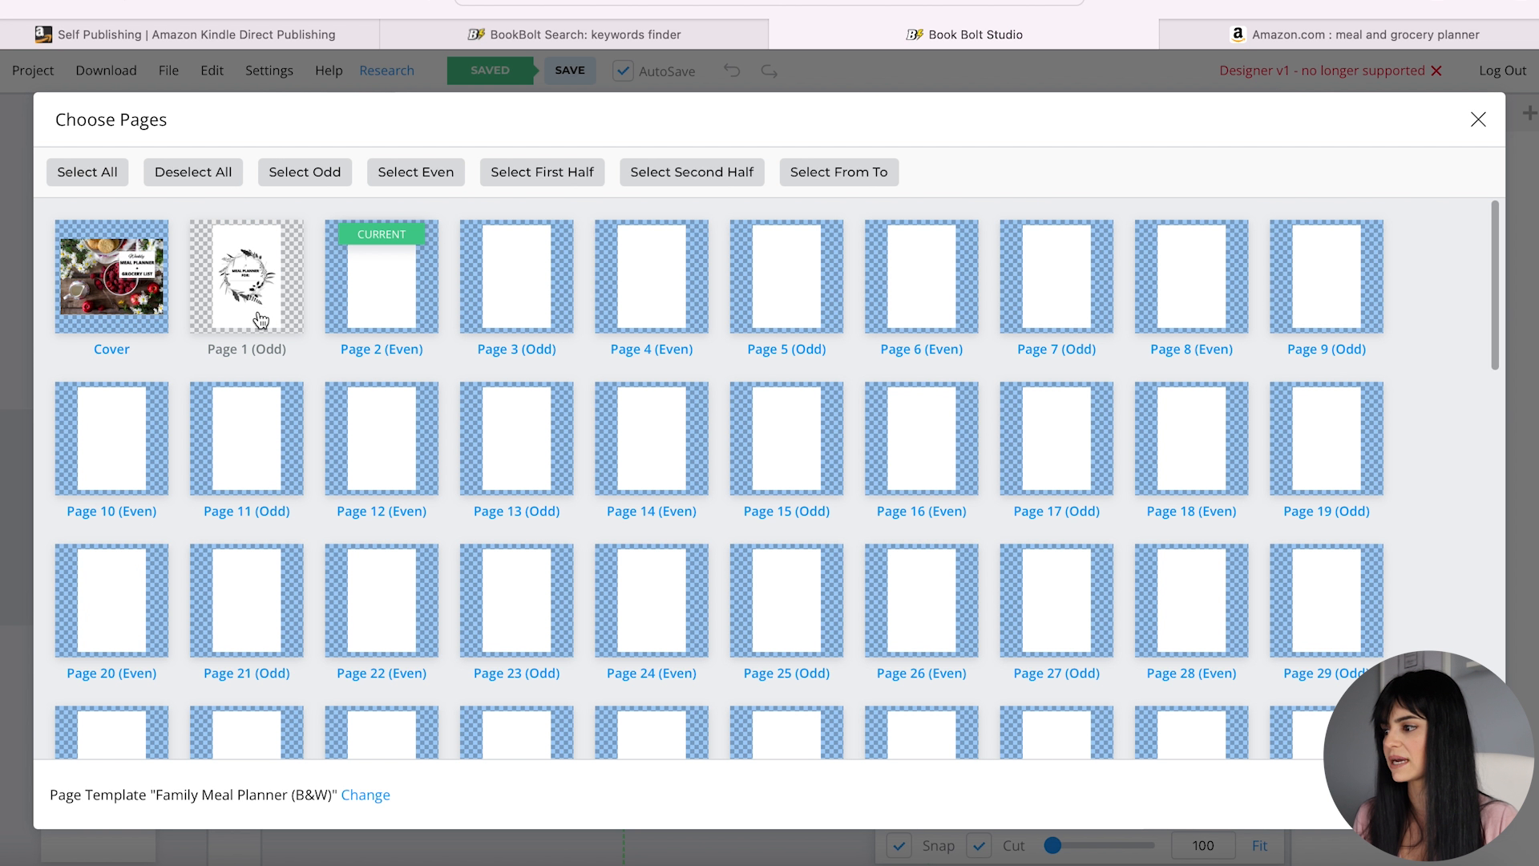
click(130, 311)
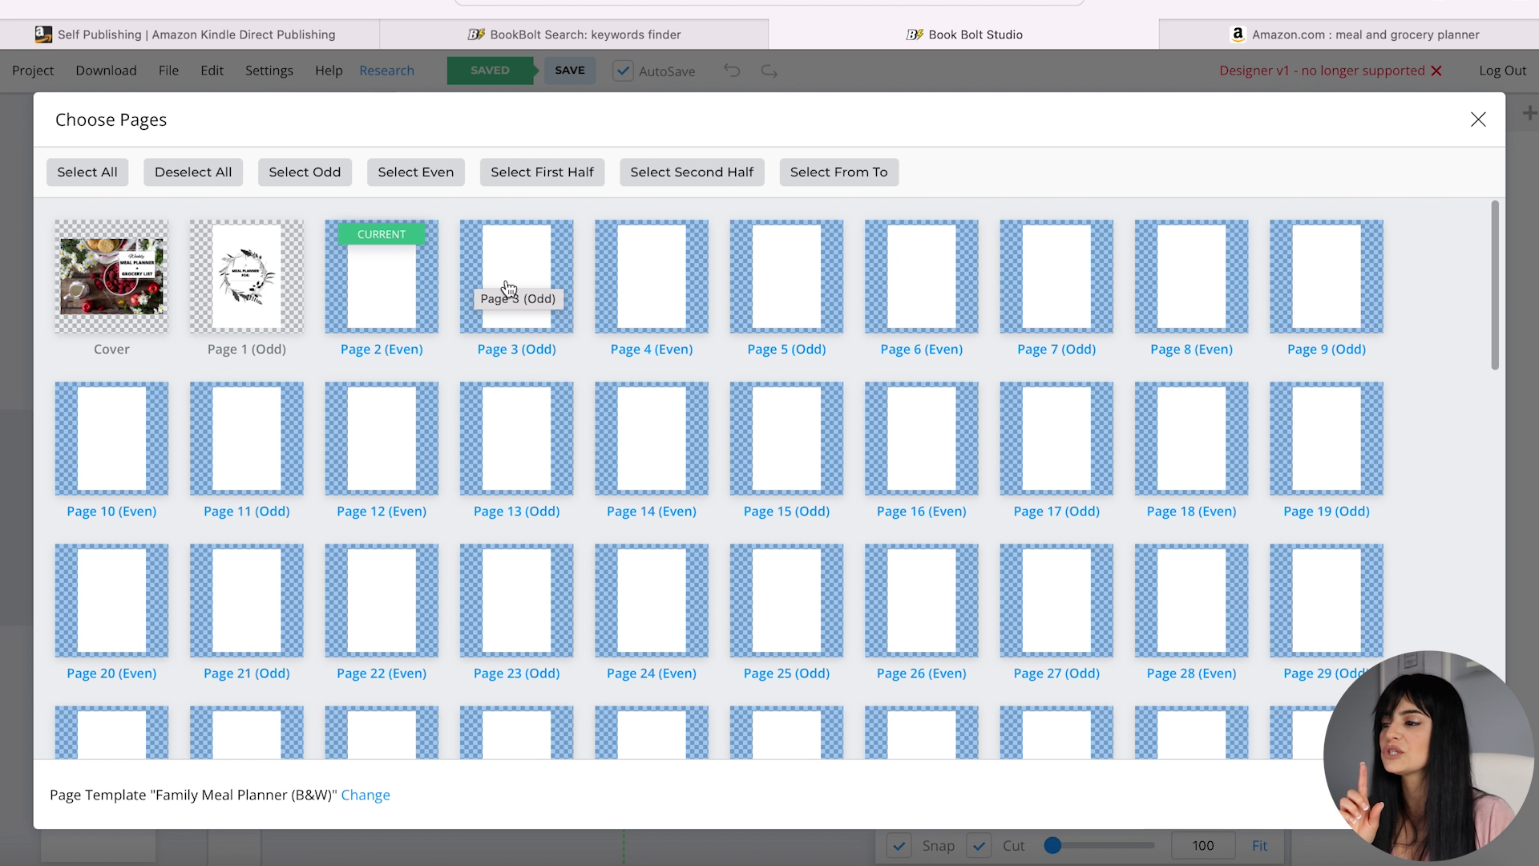
click(193, 170)
- Apply the Family Meal Planner template to Page 2 only, with 0 in margins and constrained aspect ratio
click(412, 302)
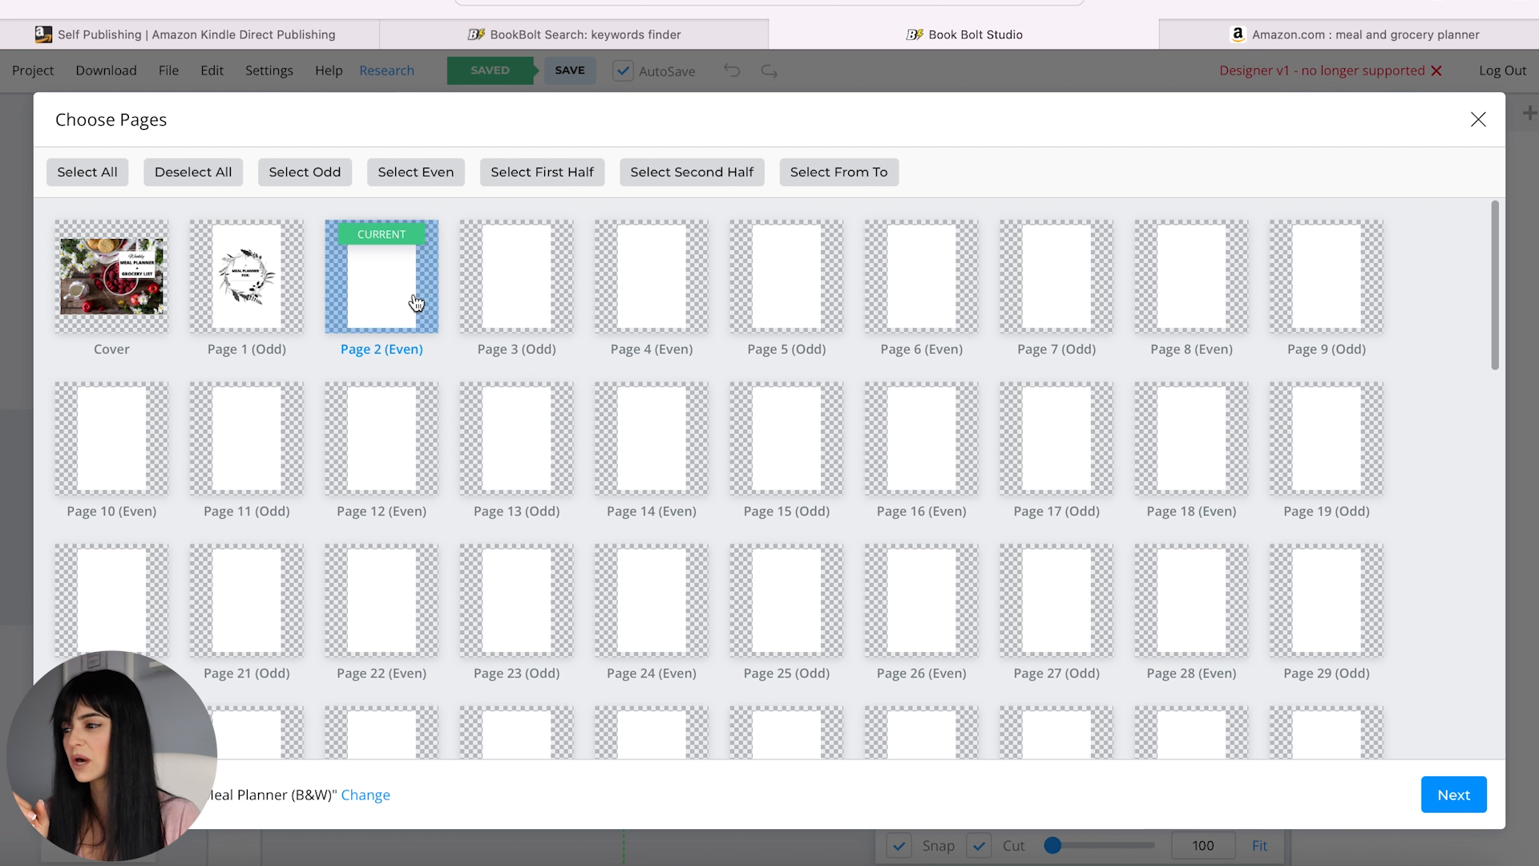
click(1464, 800)
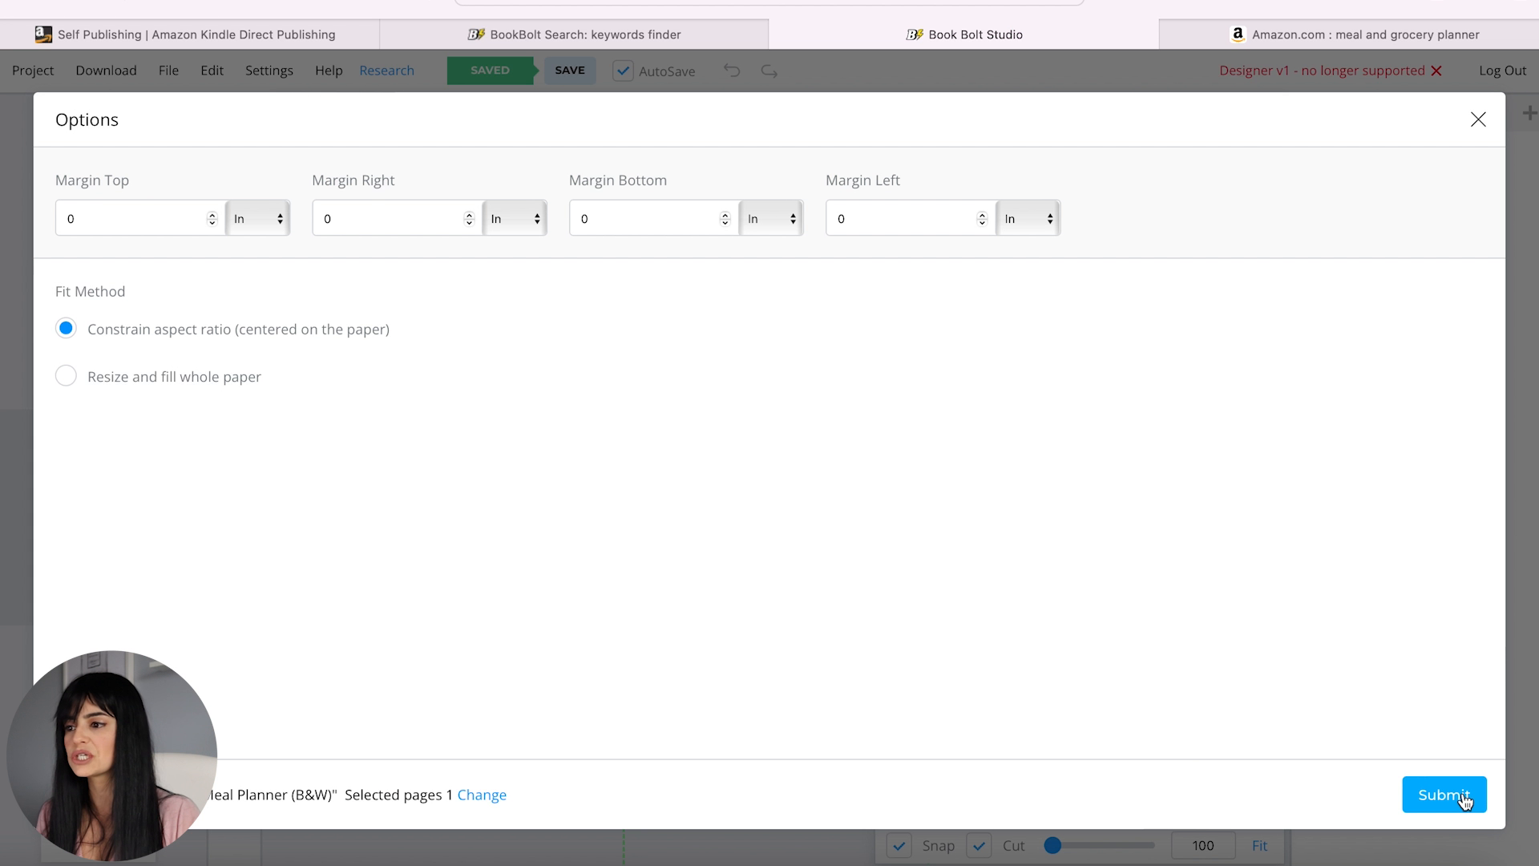
click(1453, 797)
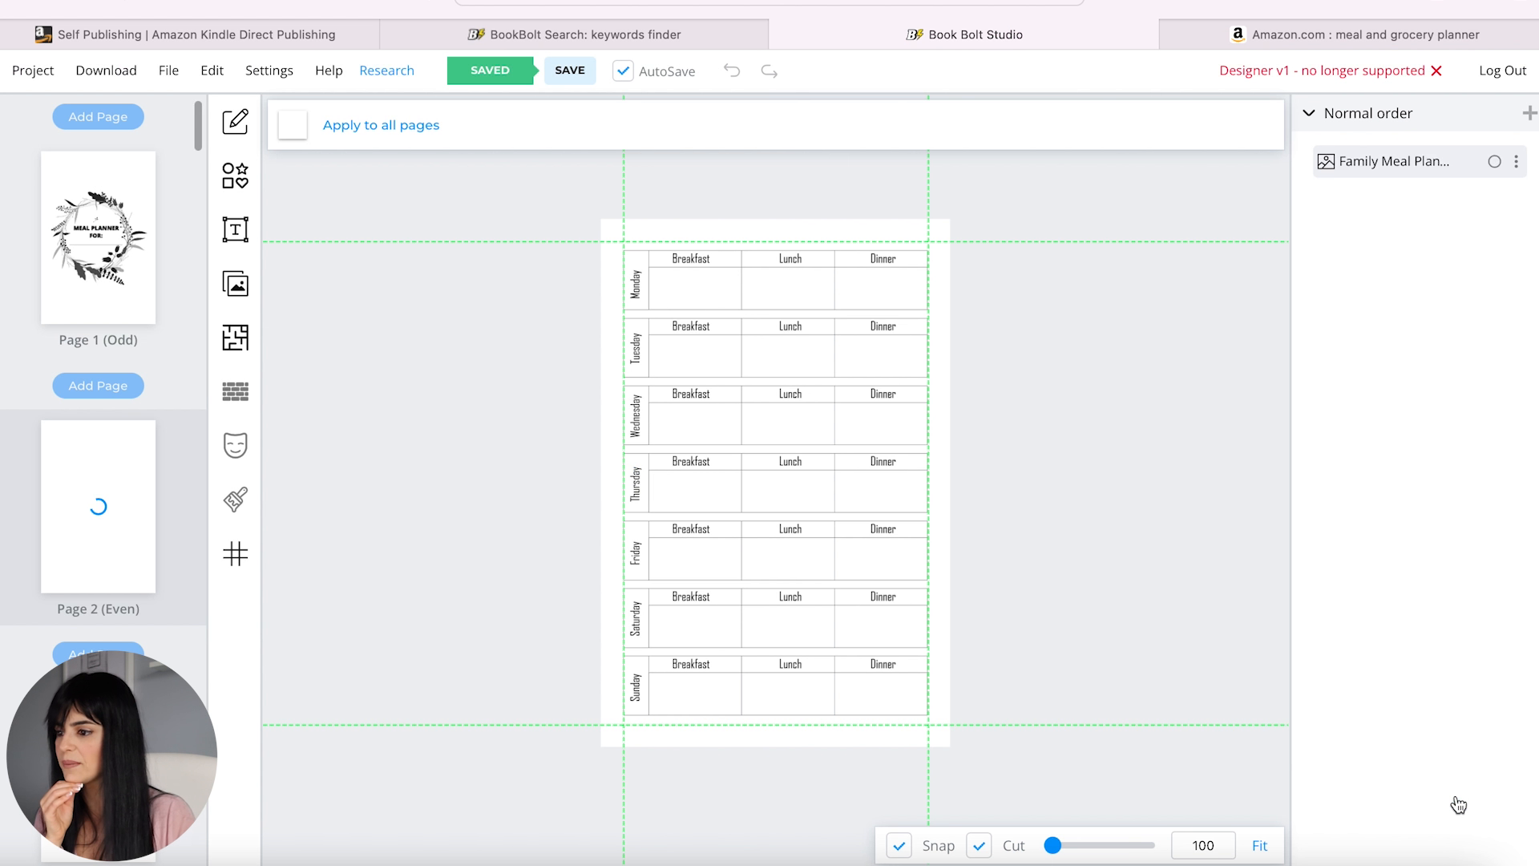
- Shrink the meal planner template slightly and reposition it within the page margins, leaving space above the Monday row
click(875, 603)
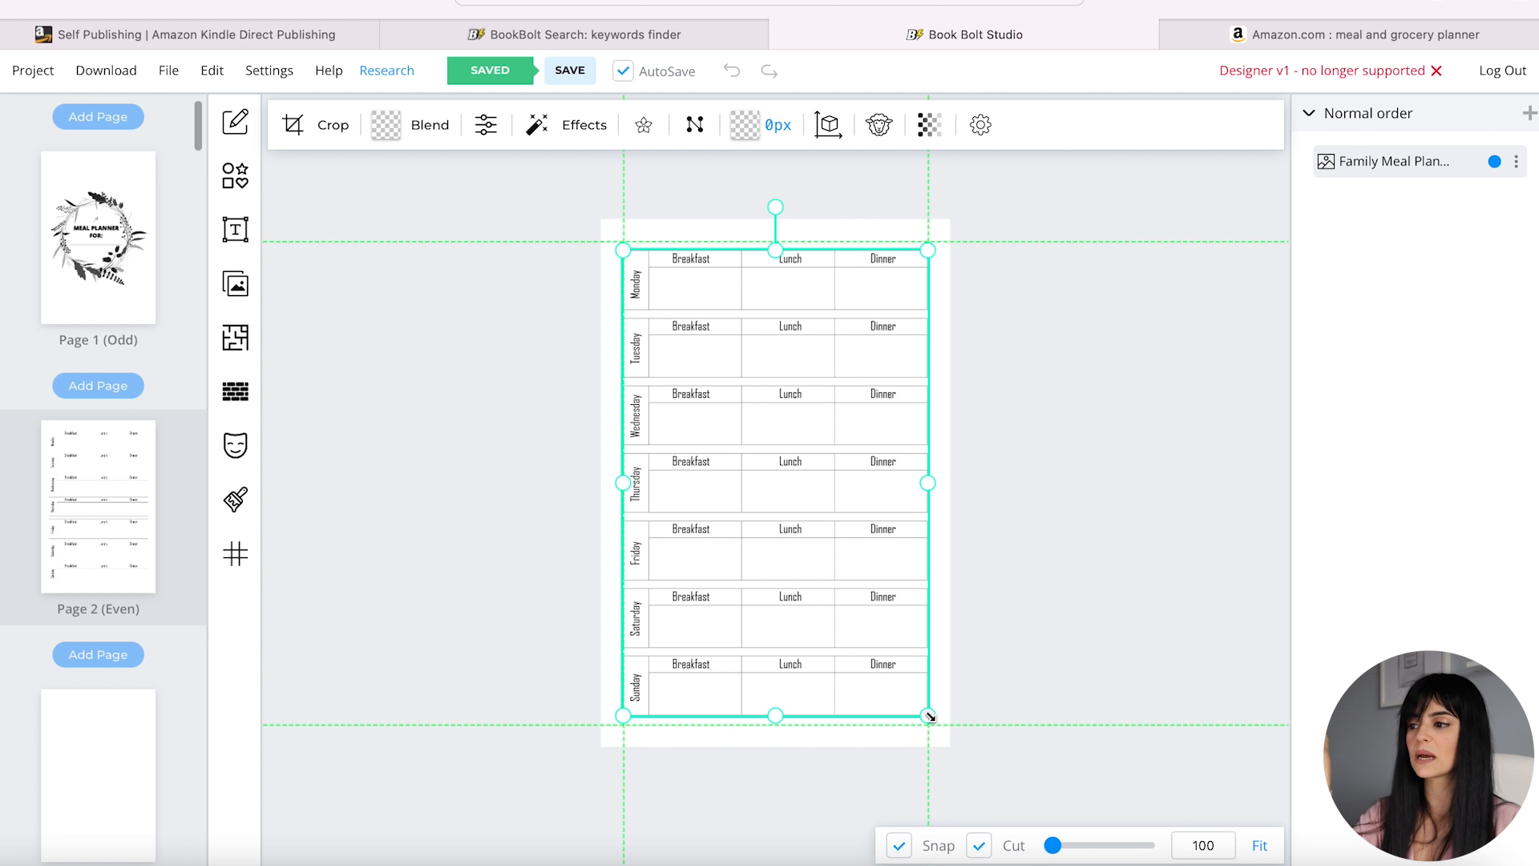
drag(929, 715, 922, 706)
drag(851, 574, 846, 591)
click(708, 239)
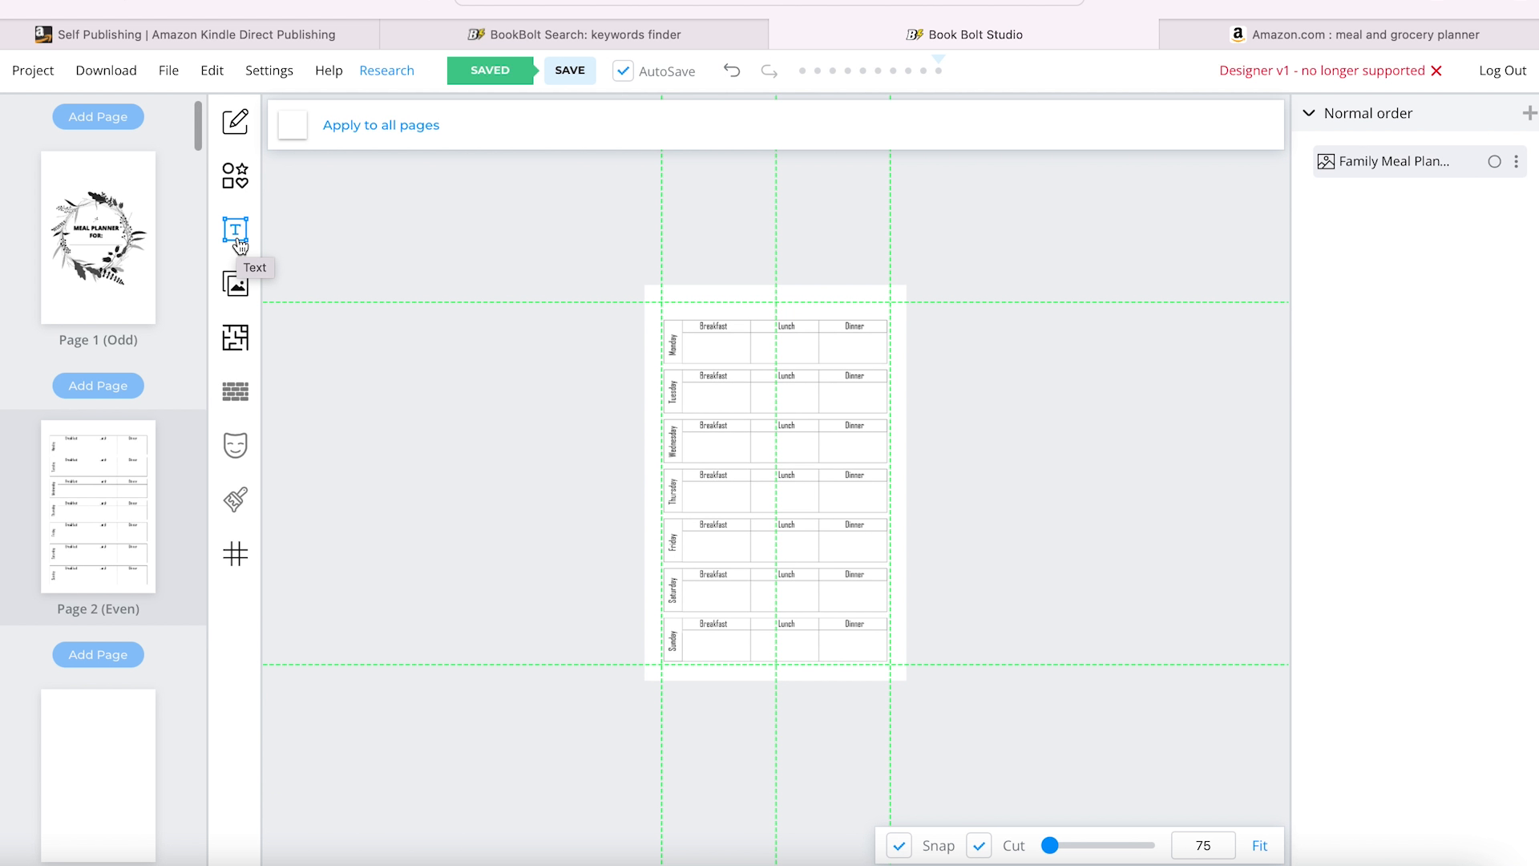
- Add a heading text reading "Week of:" to Page 2
click(236, 233)
click(393, 130)
text(Wee)
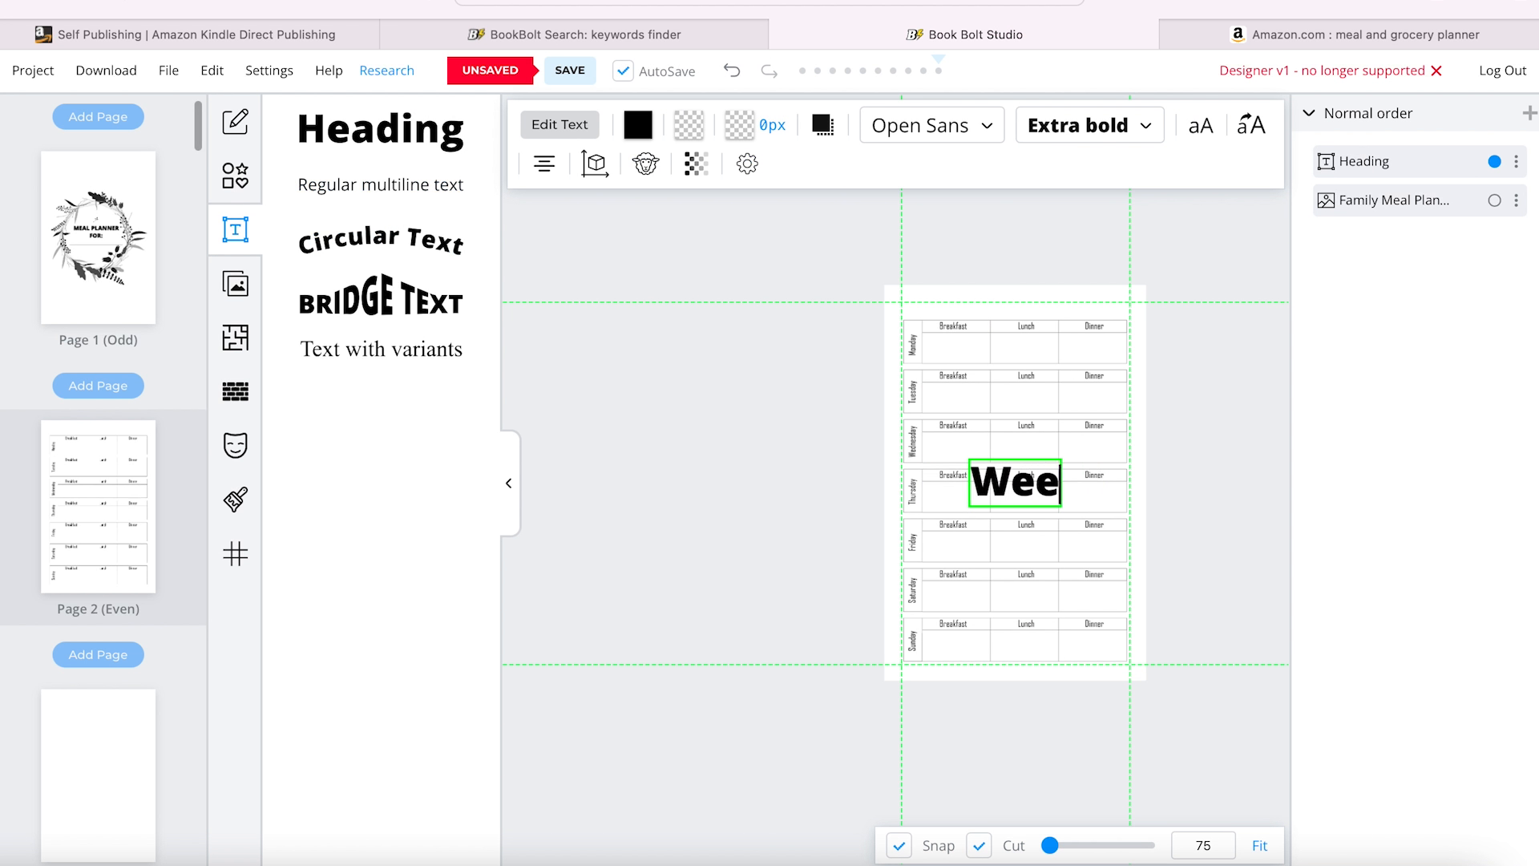
text(k of:)
- Set the "Week of:" text to the Alex Brush font at size 30
click(932, 125)
click(935, 376)
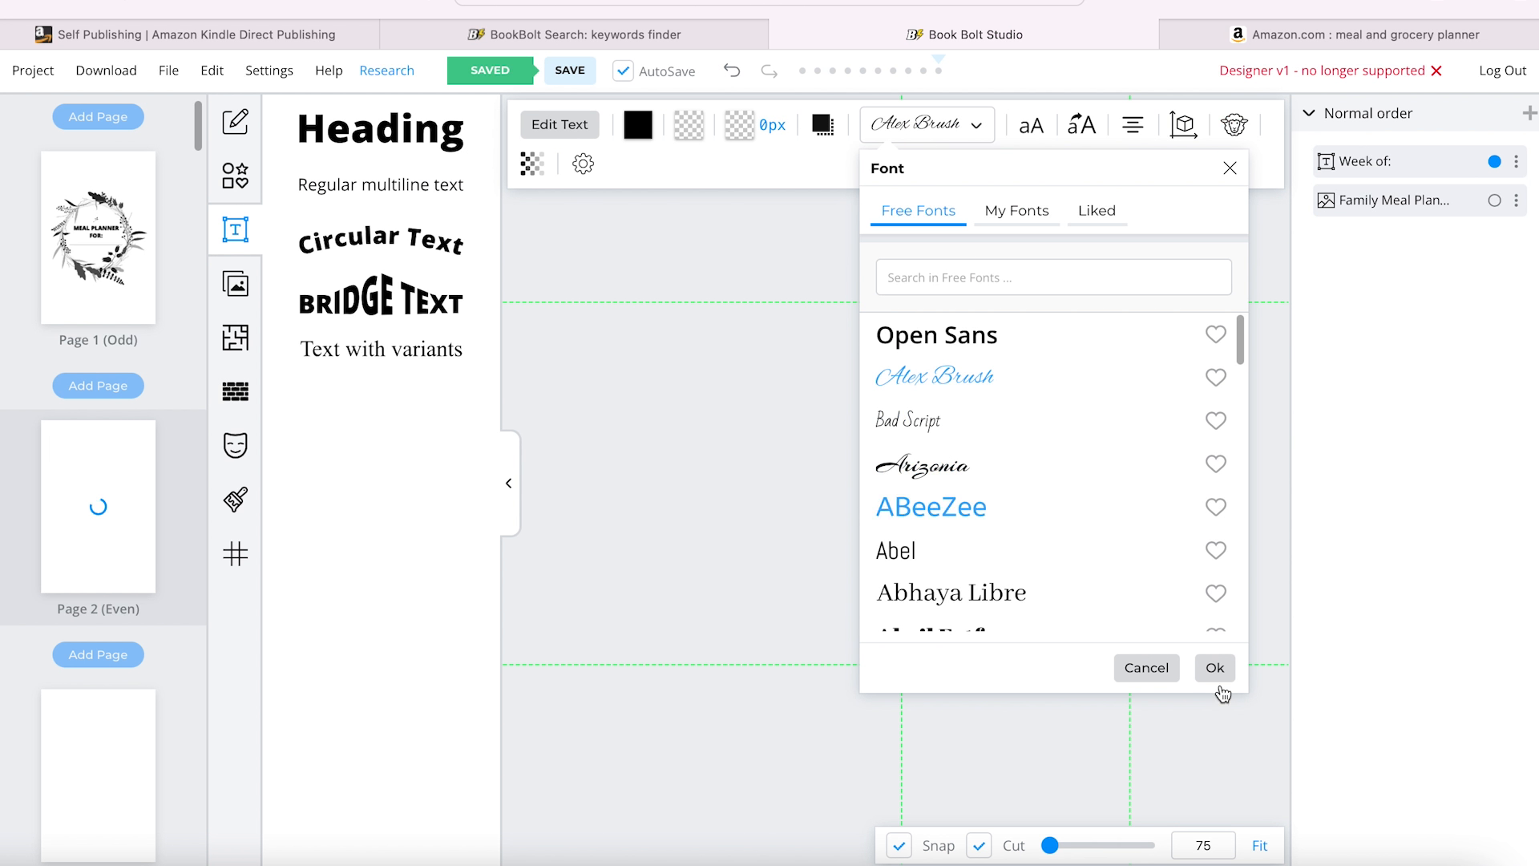
click(1215, 670)
click(1031, 125)
double_click(1292, 289)
text(30)
click(1292, 505)
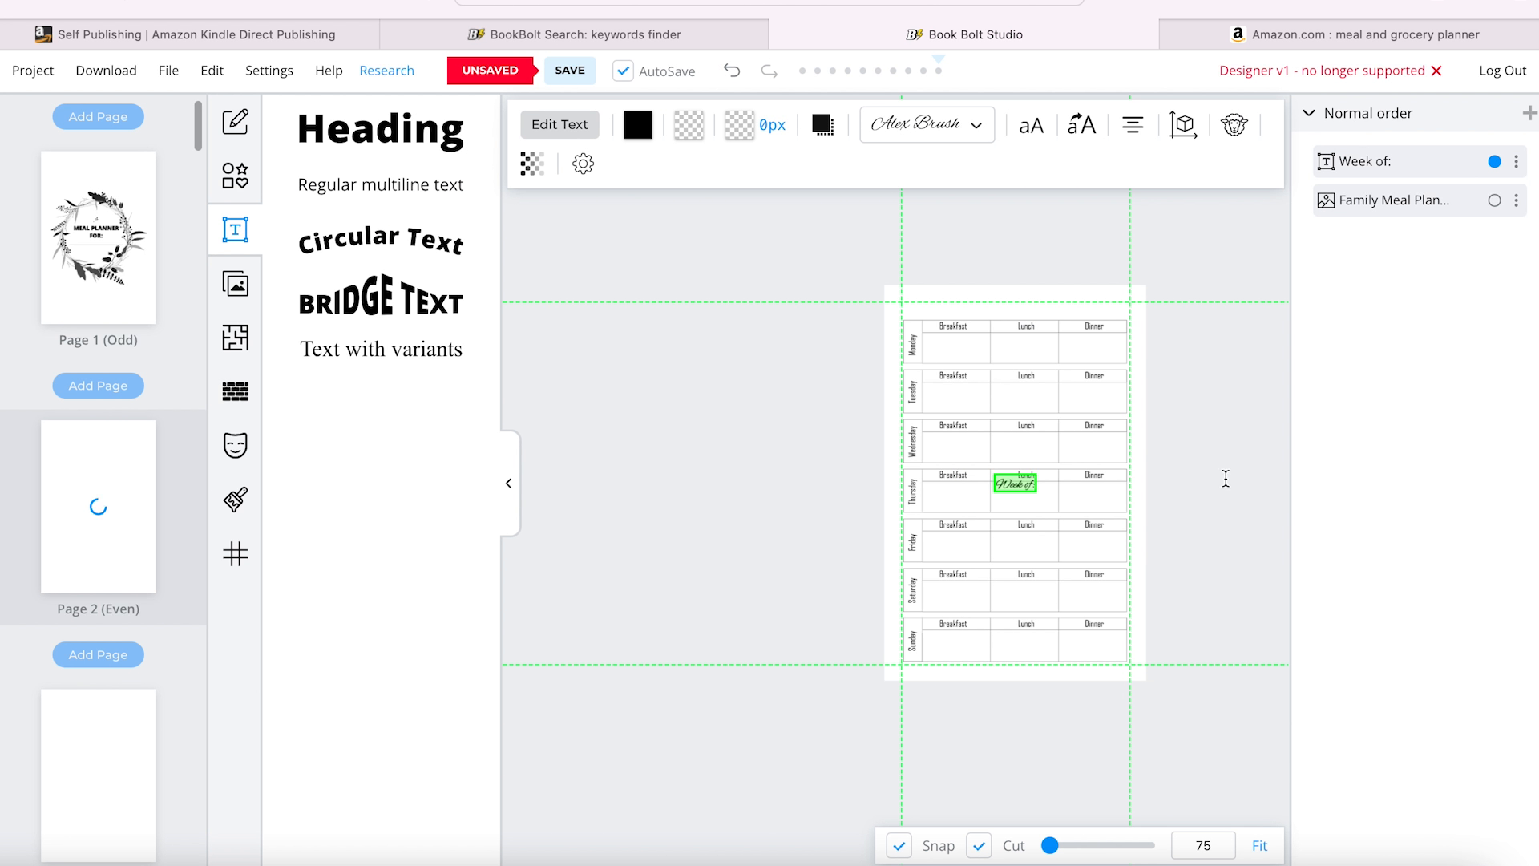
- Move the "Week of:" text above the Monday row, aligned with the page's left margin
scroll(1020, 475, up, 5)
click(1250, 433)
drag(1039, 488, 870, 227)
click(1280, 324)
click(757, 281)
click(508, 481)
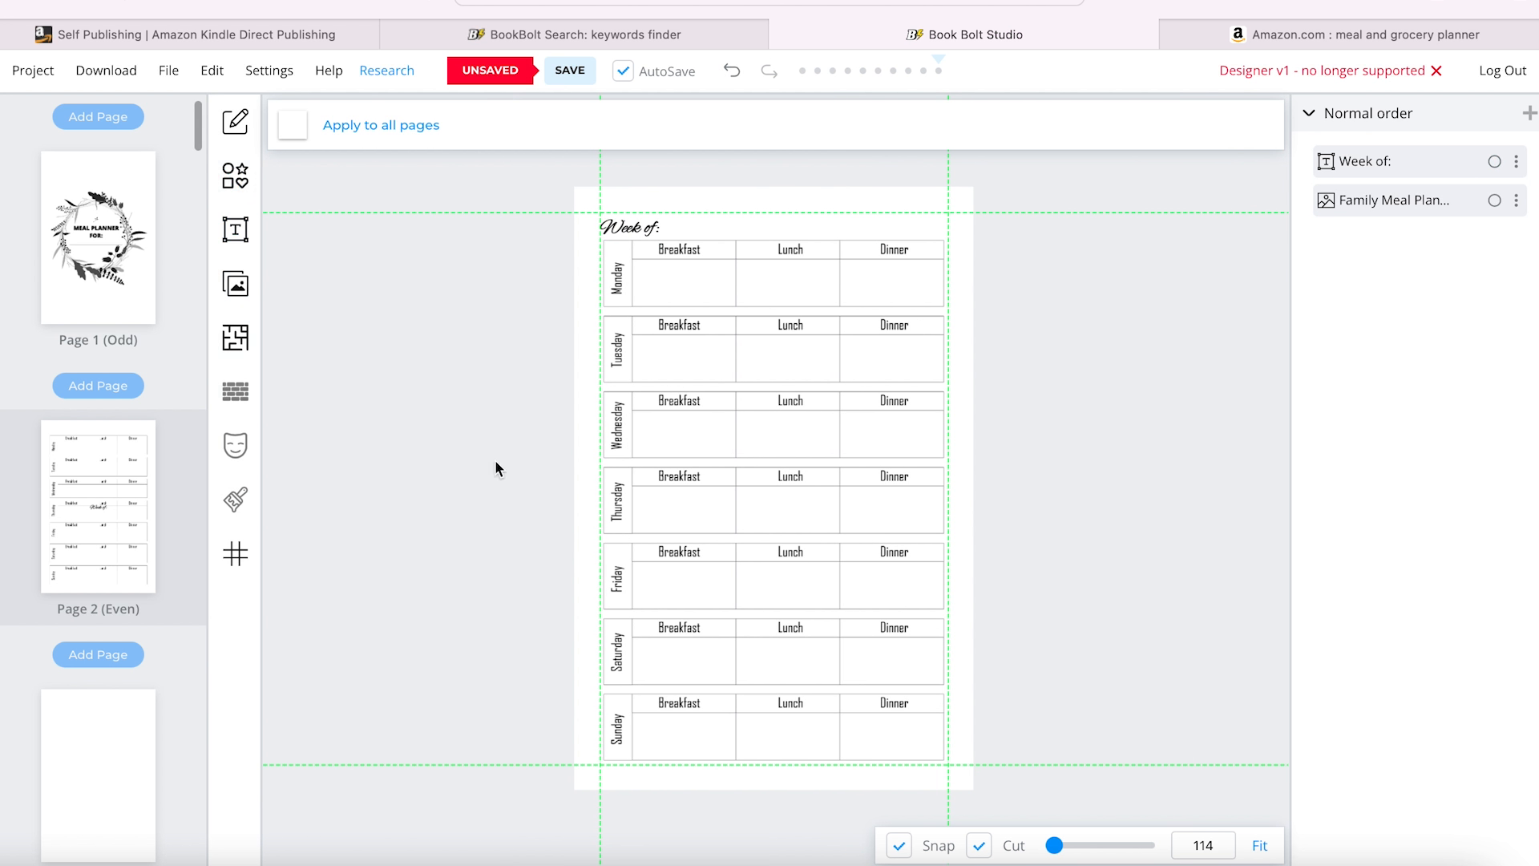
- Add a horizontal line, shorten it to less than half the table's width and place it right after "Week of:"
click(235, 175)
click(300, 251)
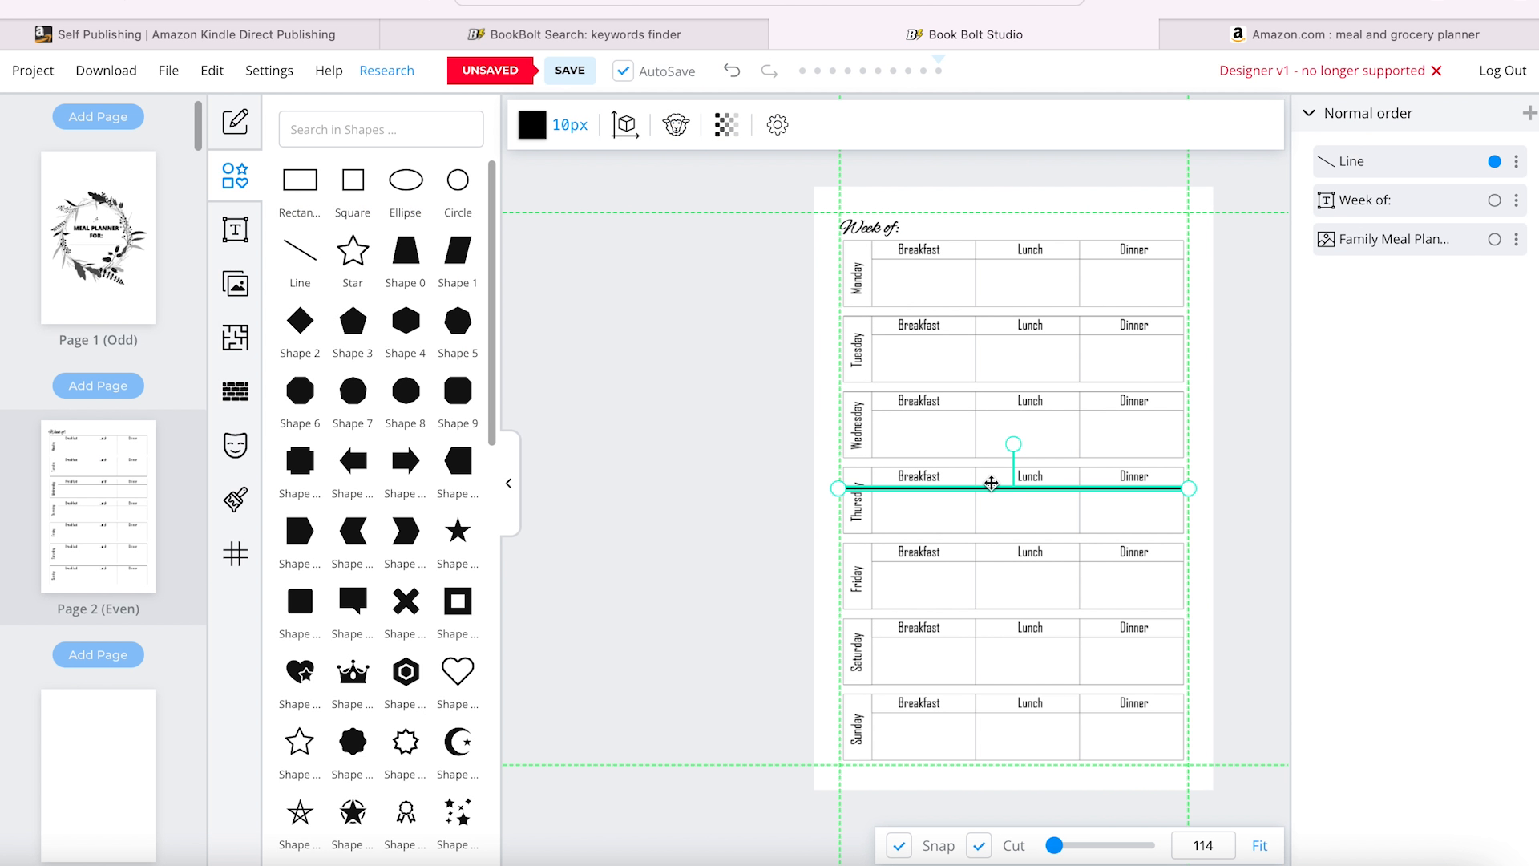
click(570, 124)
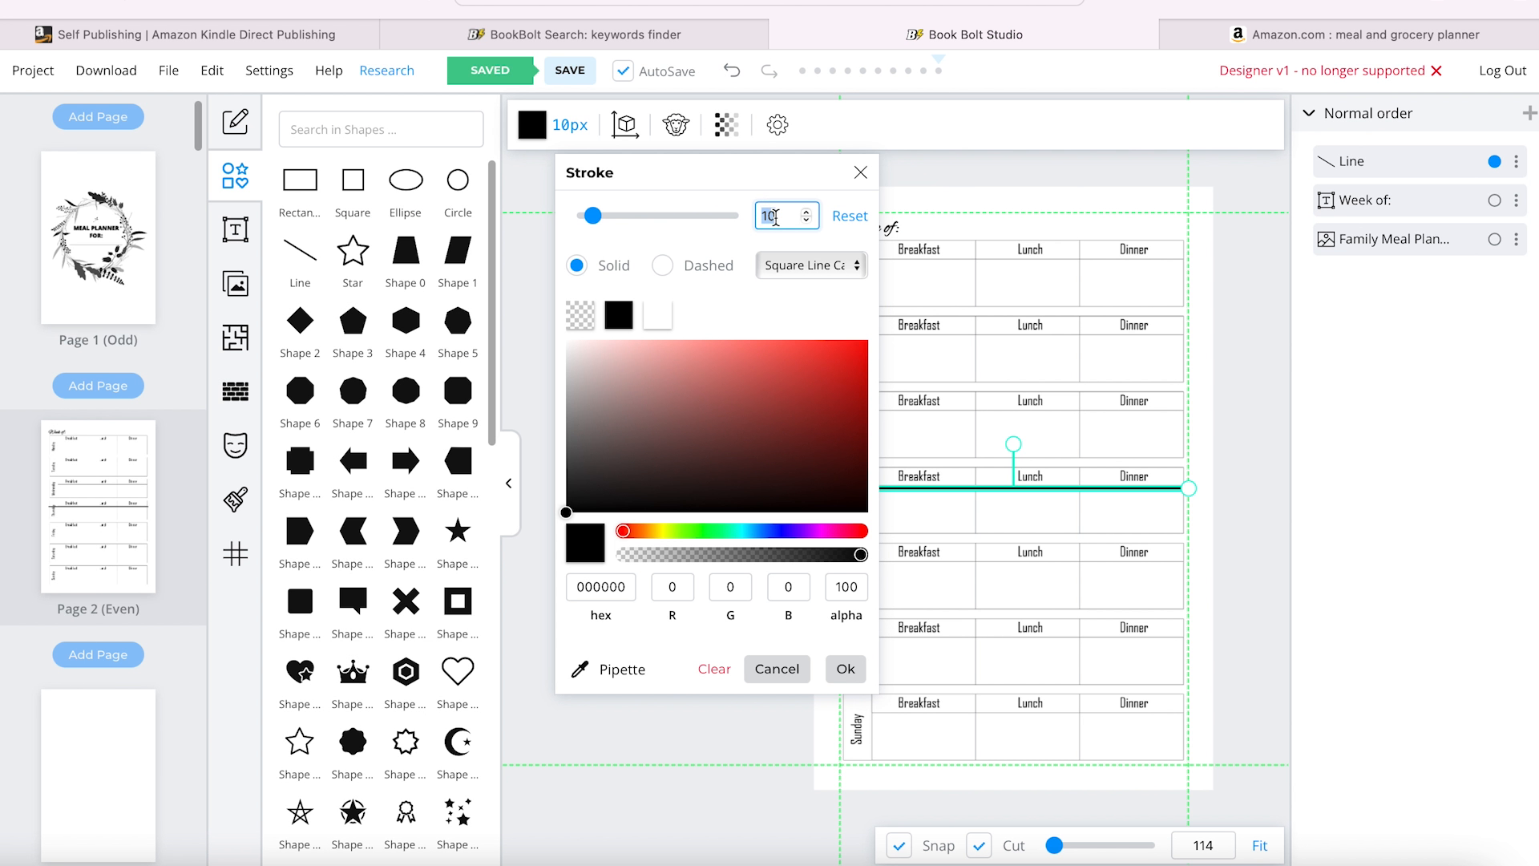
text(2)
click(1201, 488)
mouse_move(1155, 488)
mouse_down()
mouse_move(1211, 232)
mouse_move(1057, 233)
mouse_up()
click(212, 71)
click(221, 109)
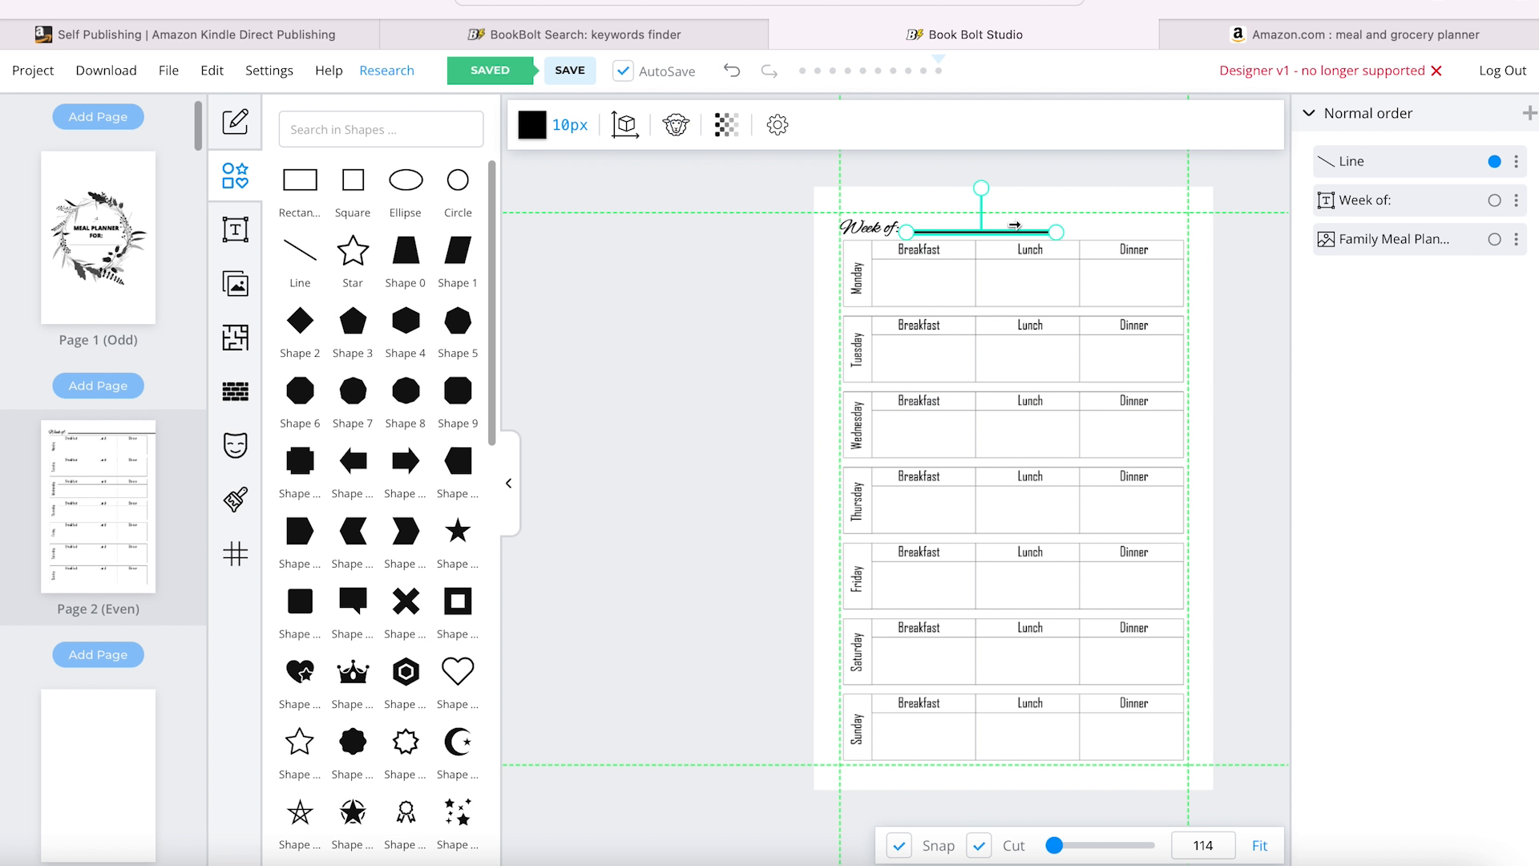
- Set the stroke width of the line beside "Week of:" to 2 px
click(572, 130)
double_click(782, 214)
text(2)
click(1051, 231)
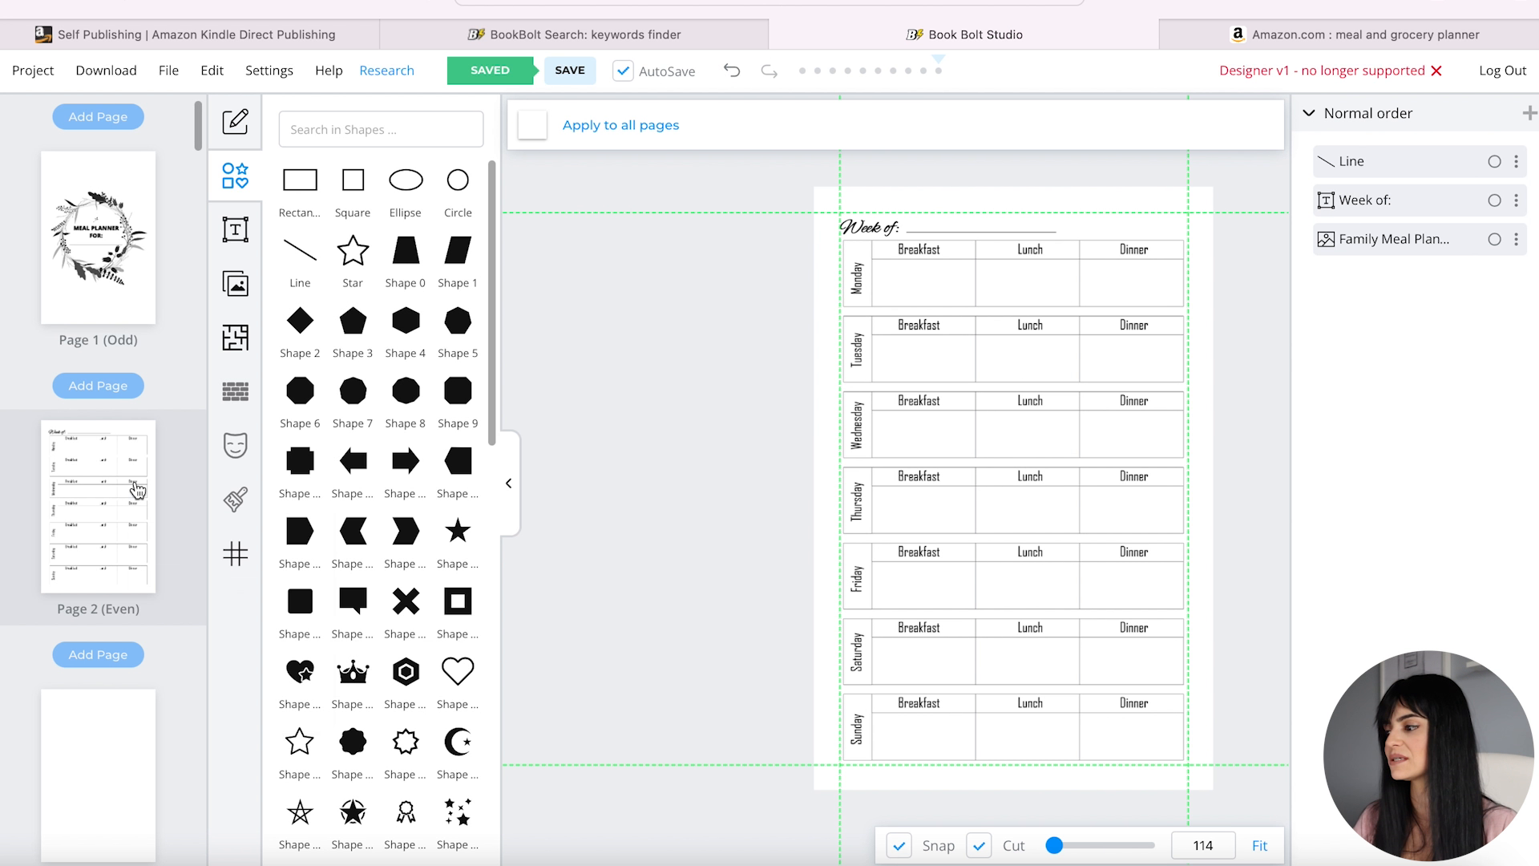
- Clone the page 2 meal planner onto all the other even pages, replacing their content, and check the copy on page 4
right_click(137, 490)
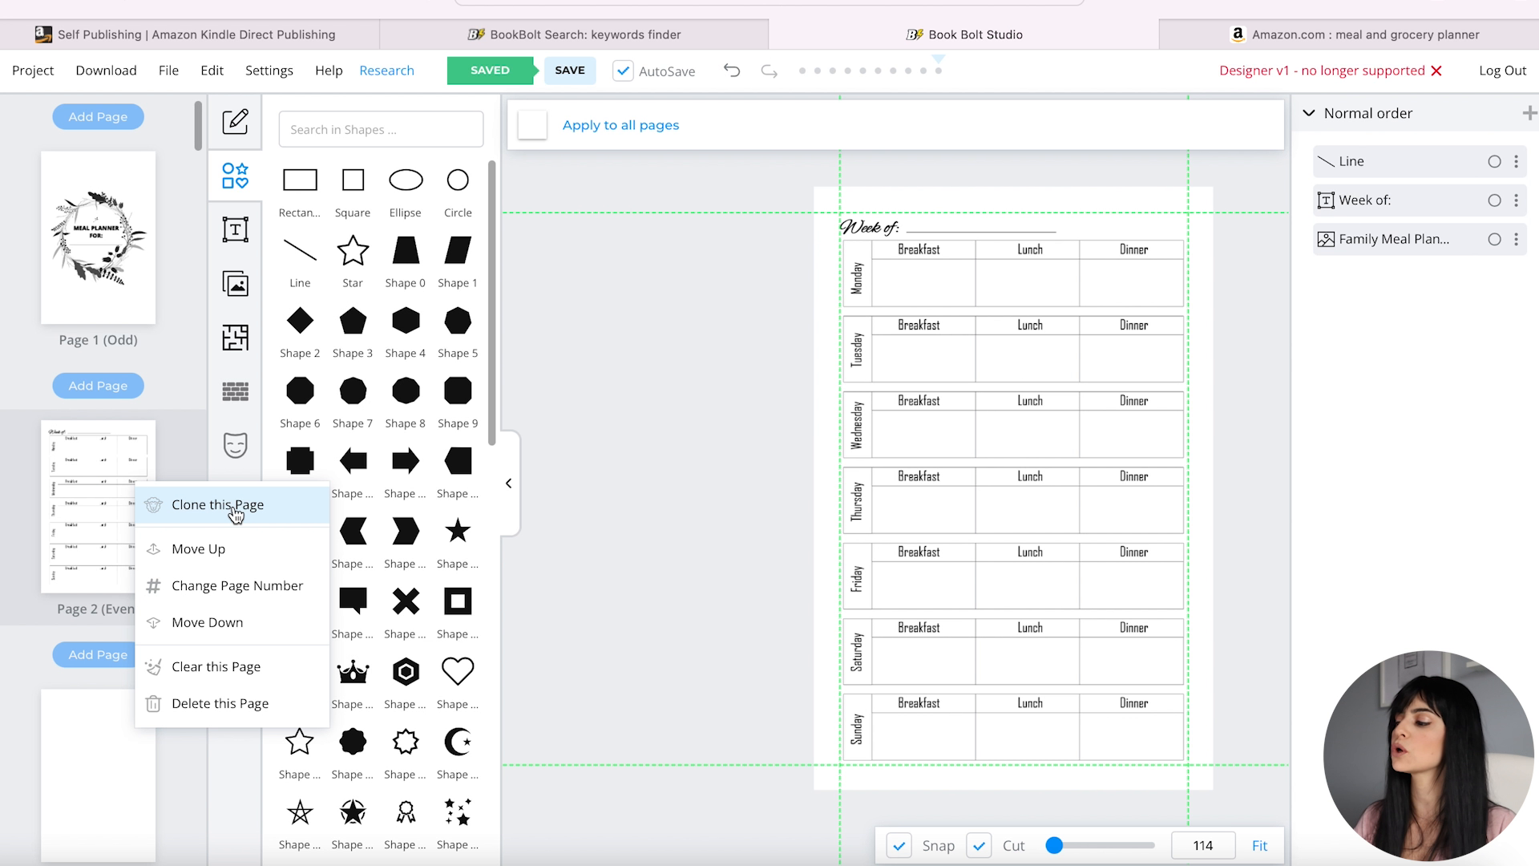
click(236, 511)
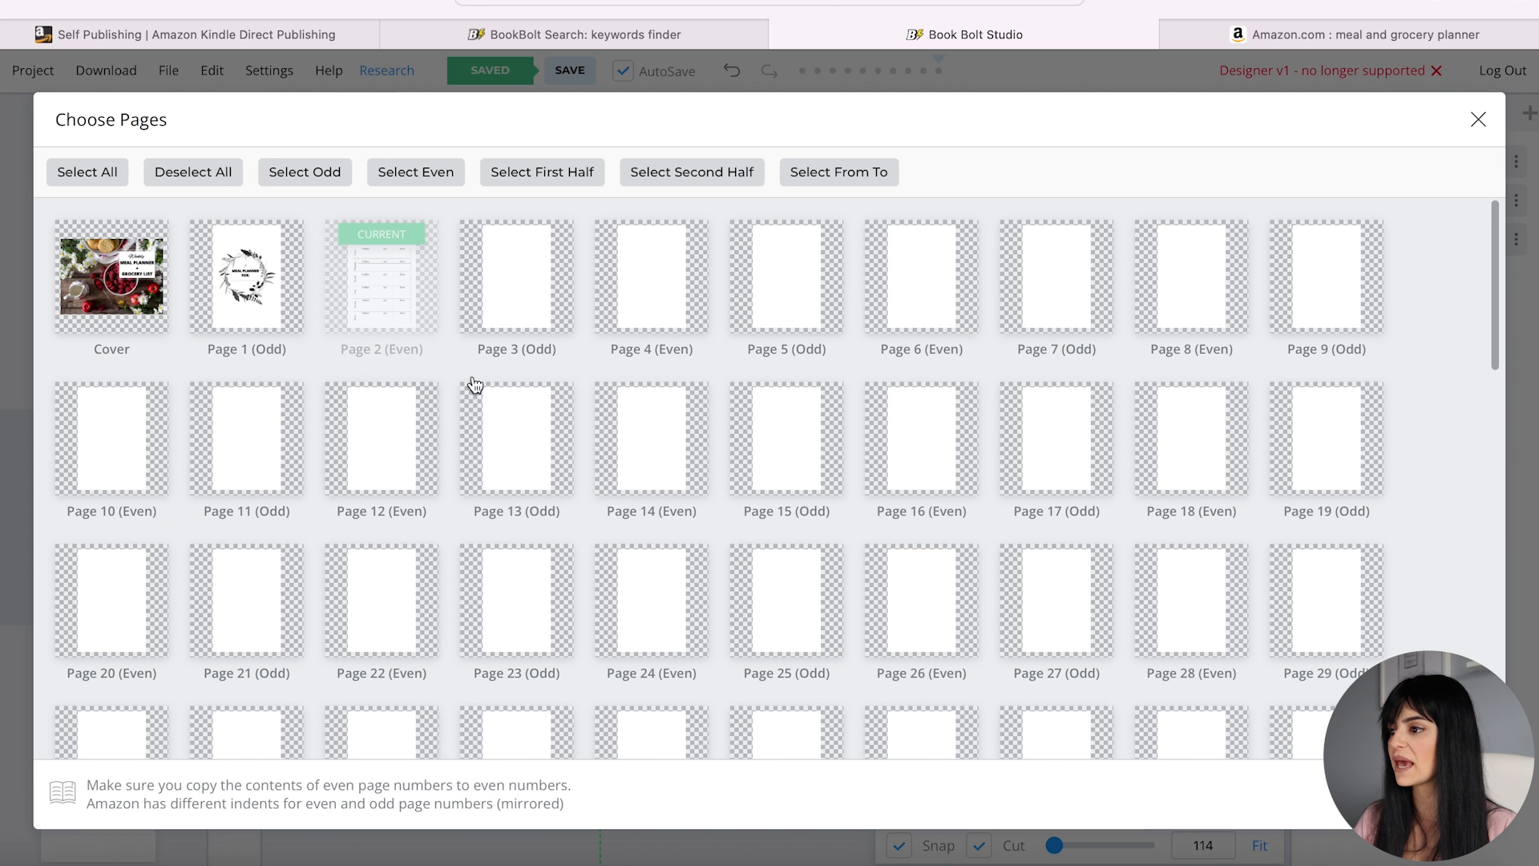
click(427, 179)
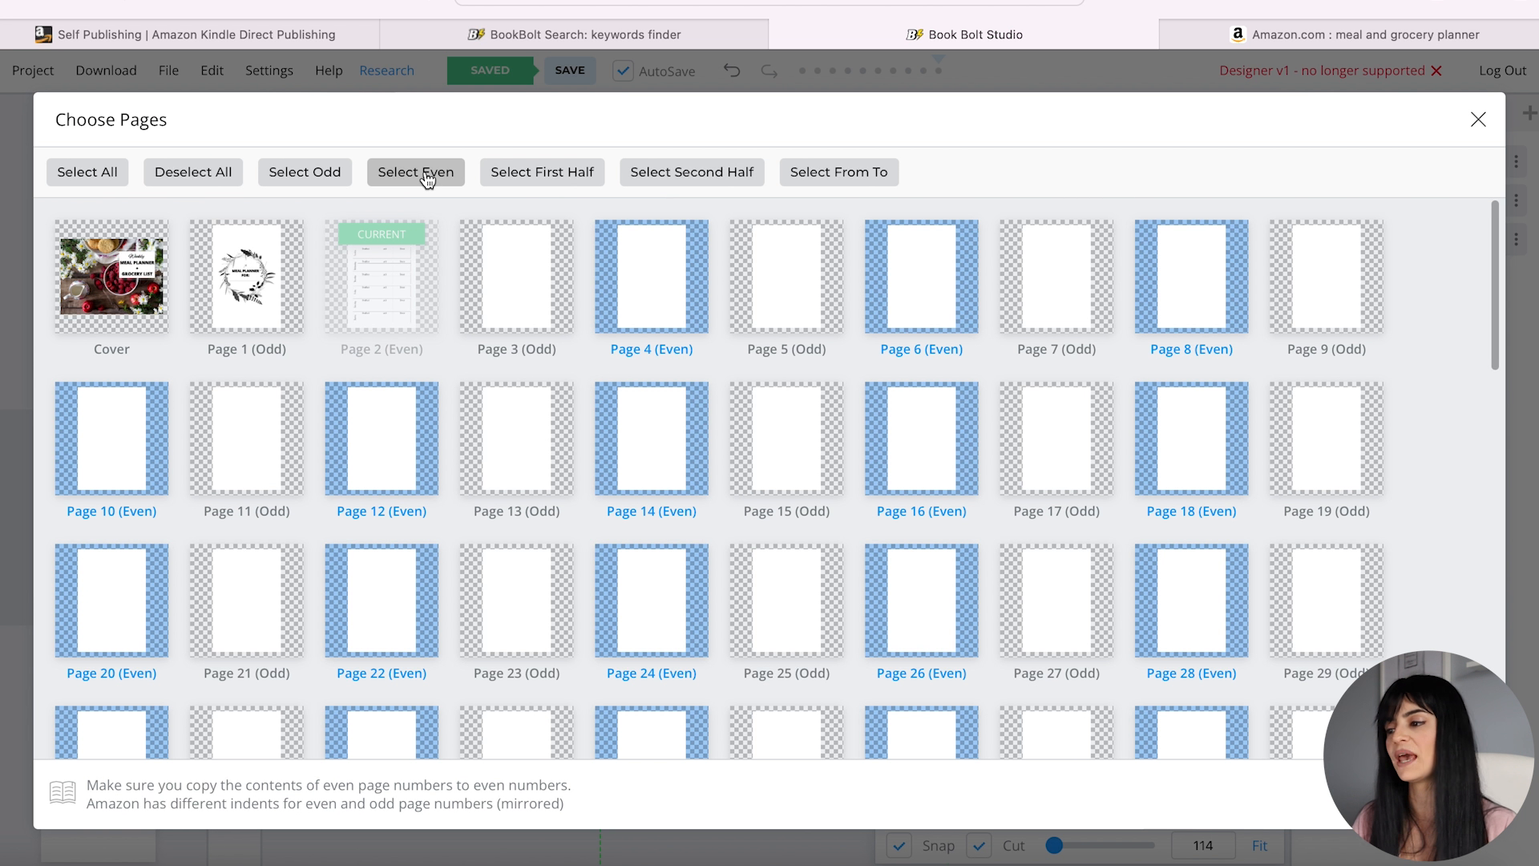
click(1435, 794)
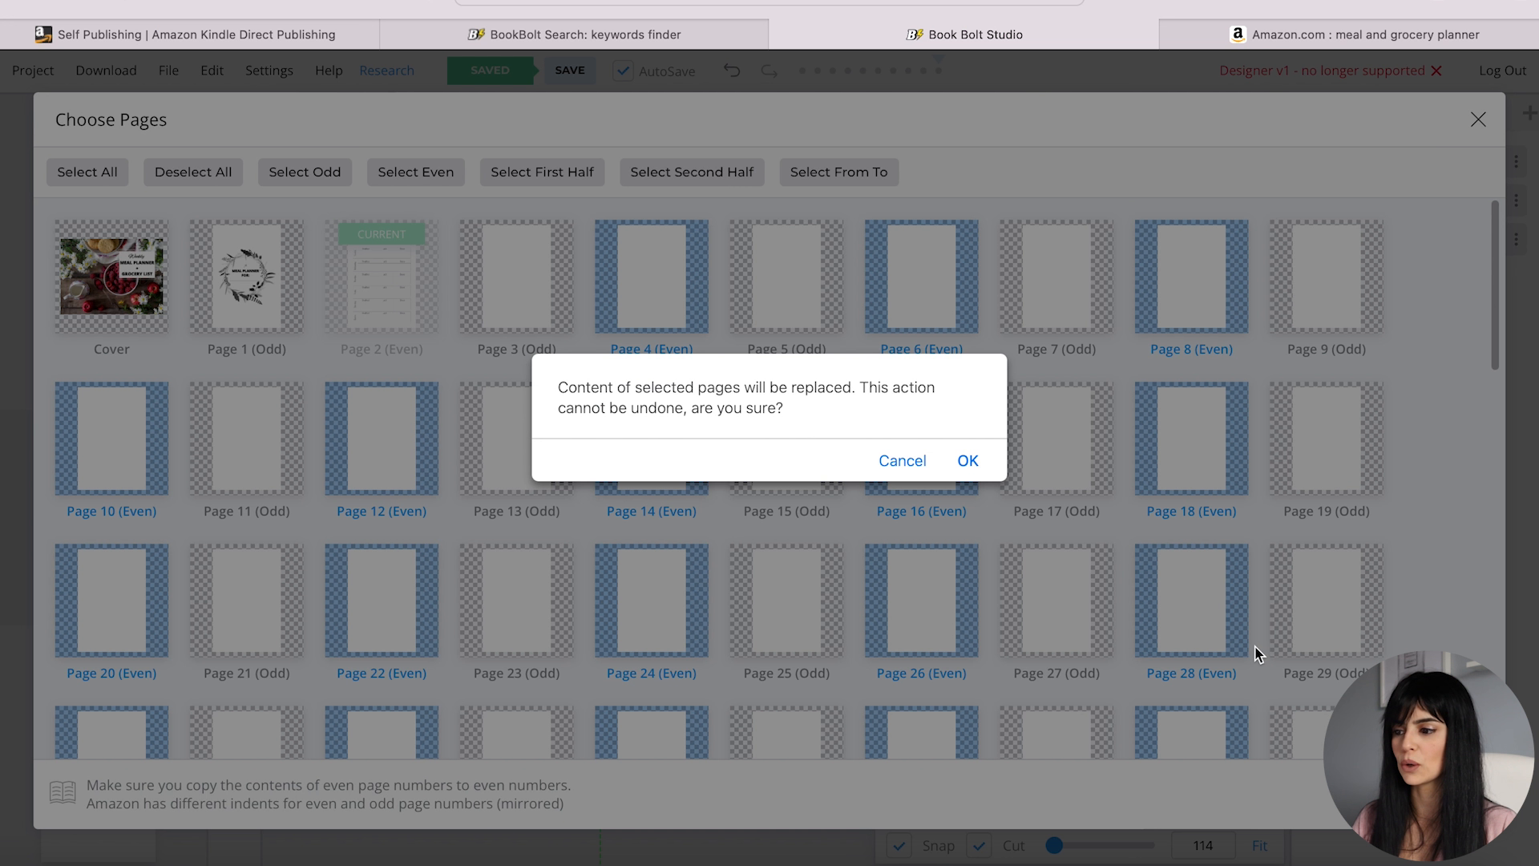
click(968, 464)
click(111, 659)
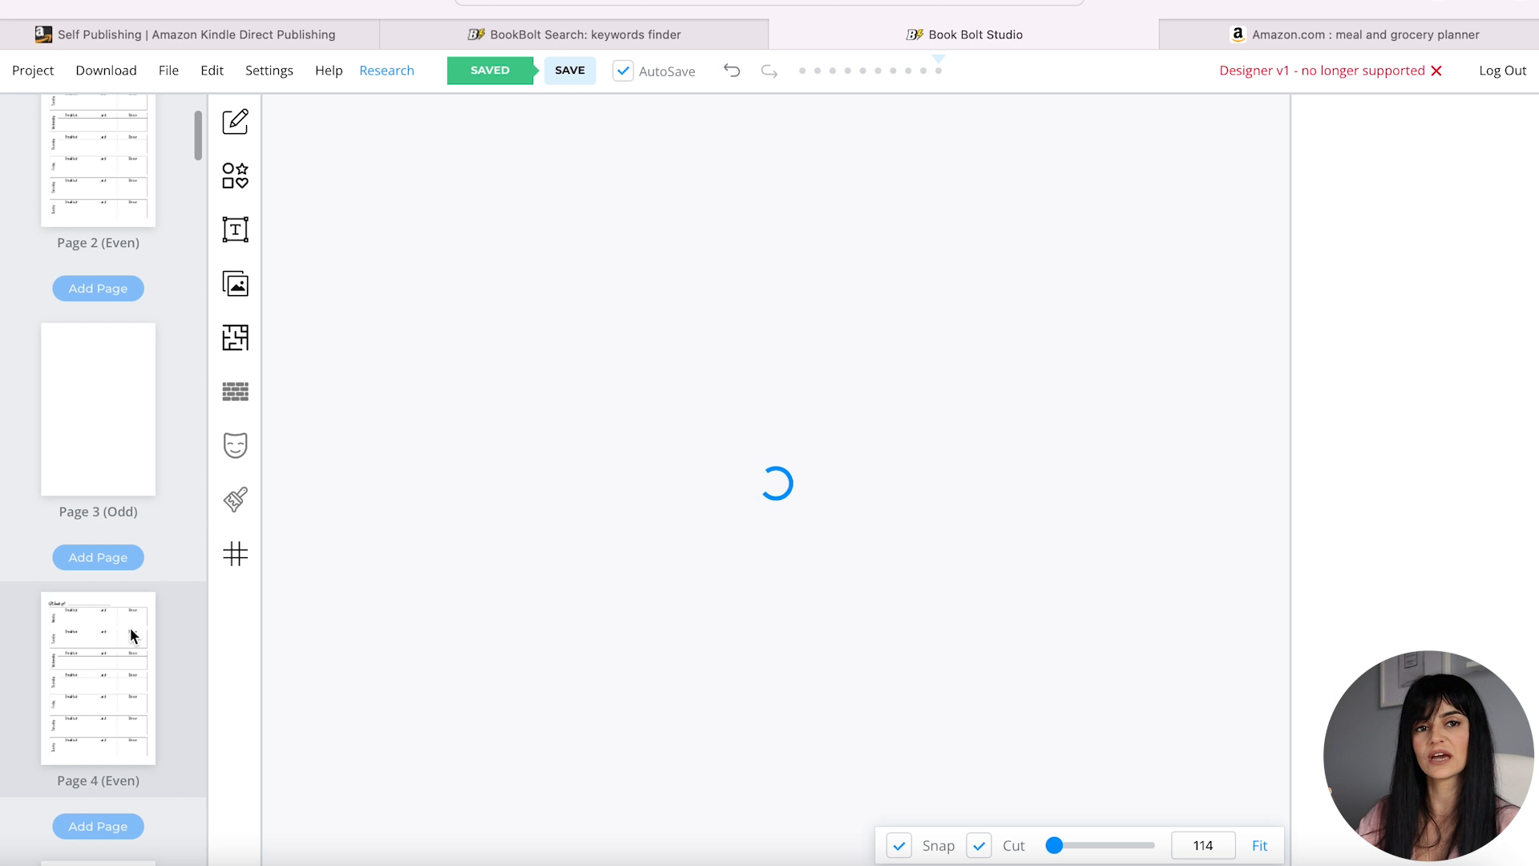
scroll(146, 626, down, 8)
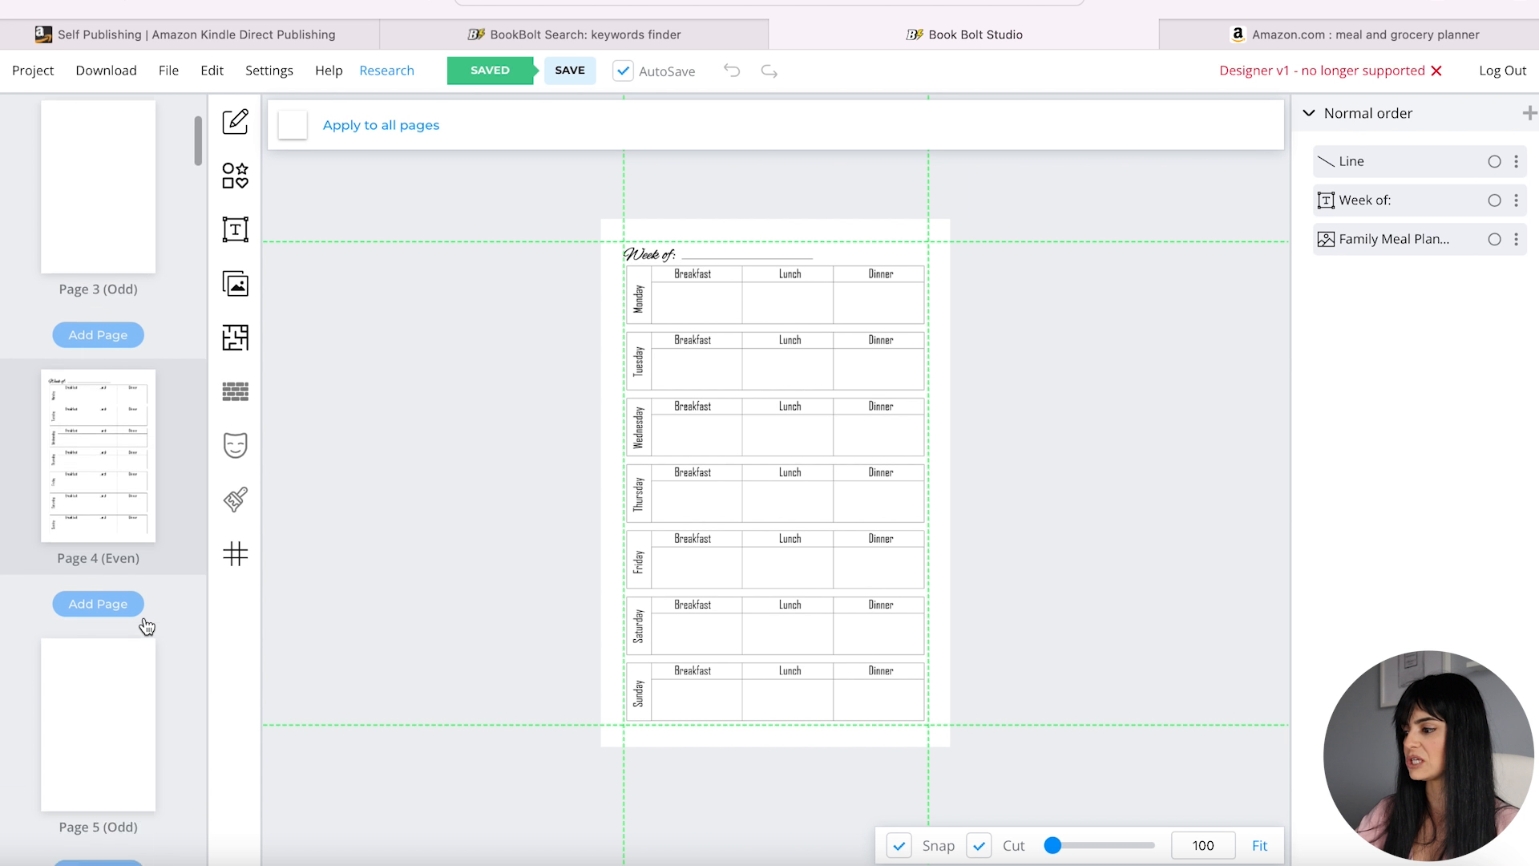
scroll(146, 626, up, 10)
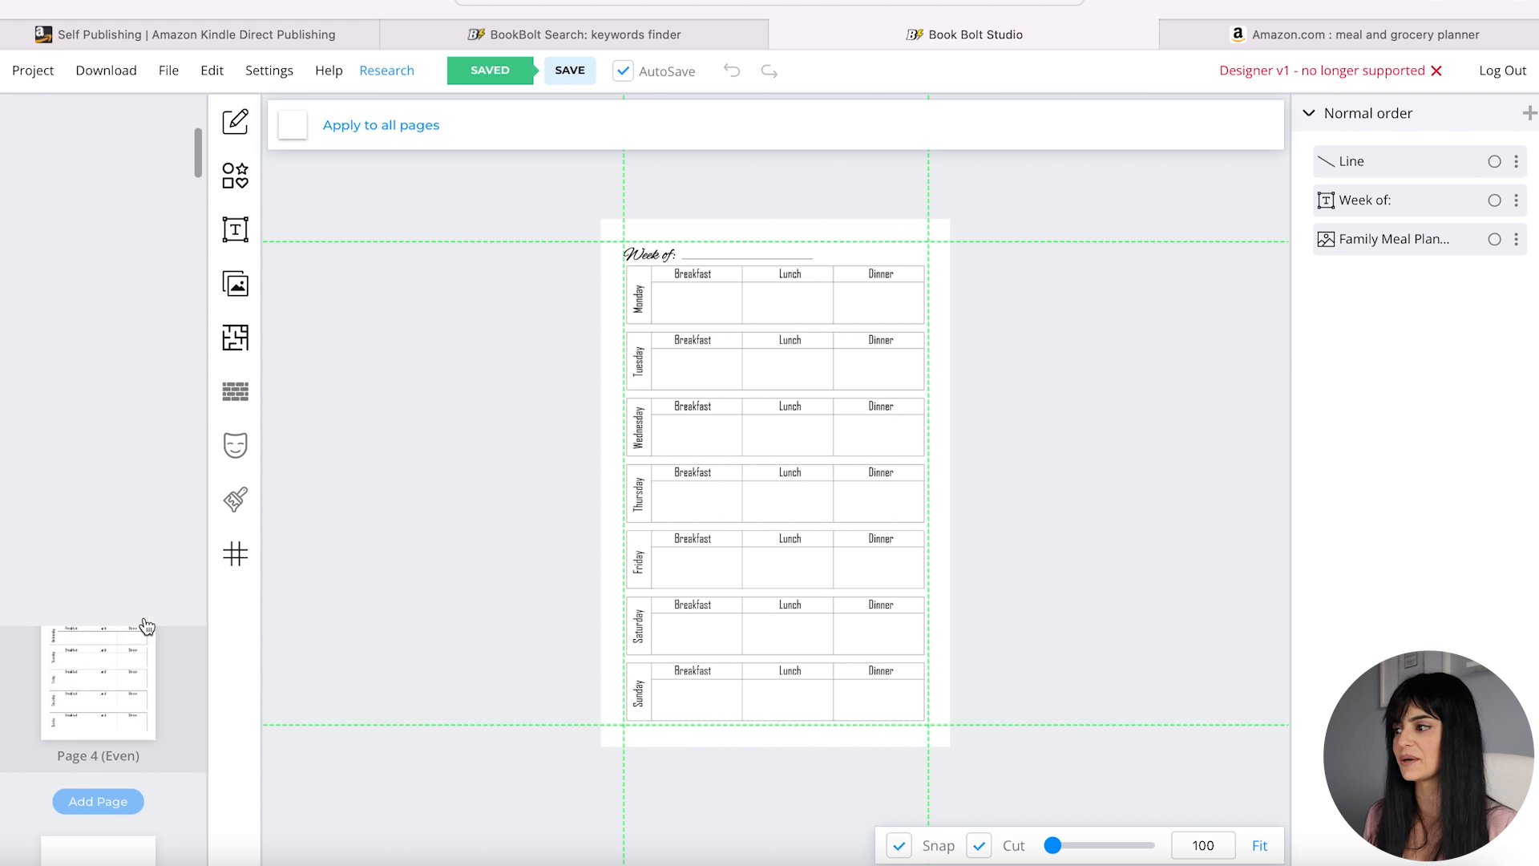
- Open the blank page 3 and search the interior templates library for "shopp" and "list"
click(103, 561)
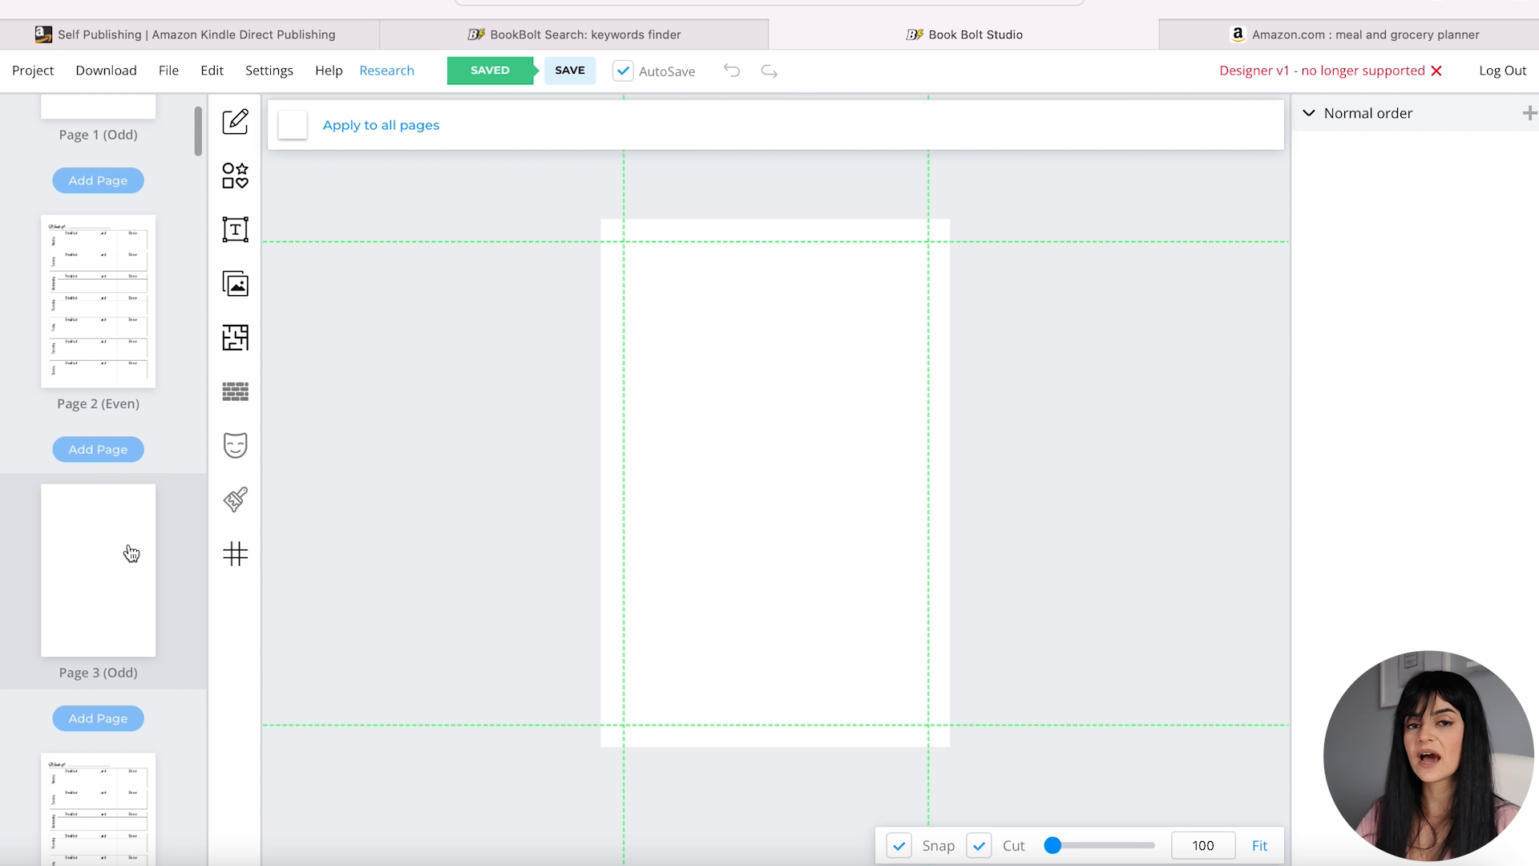
click(236, 341)
click(237, 179)
text(shopp)
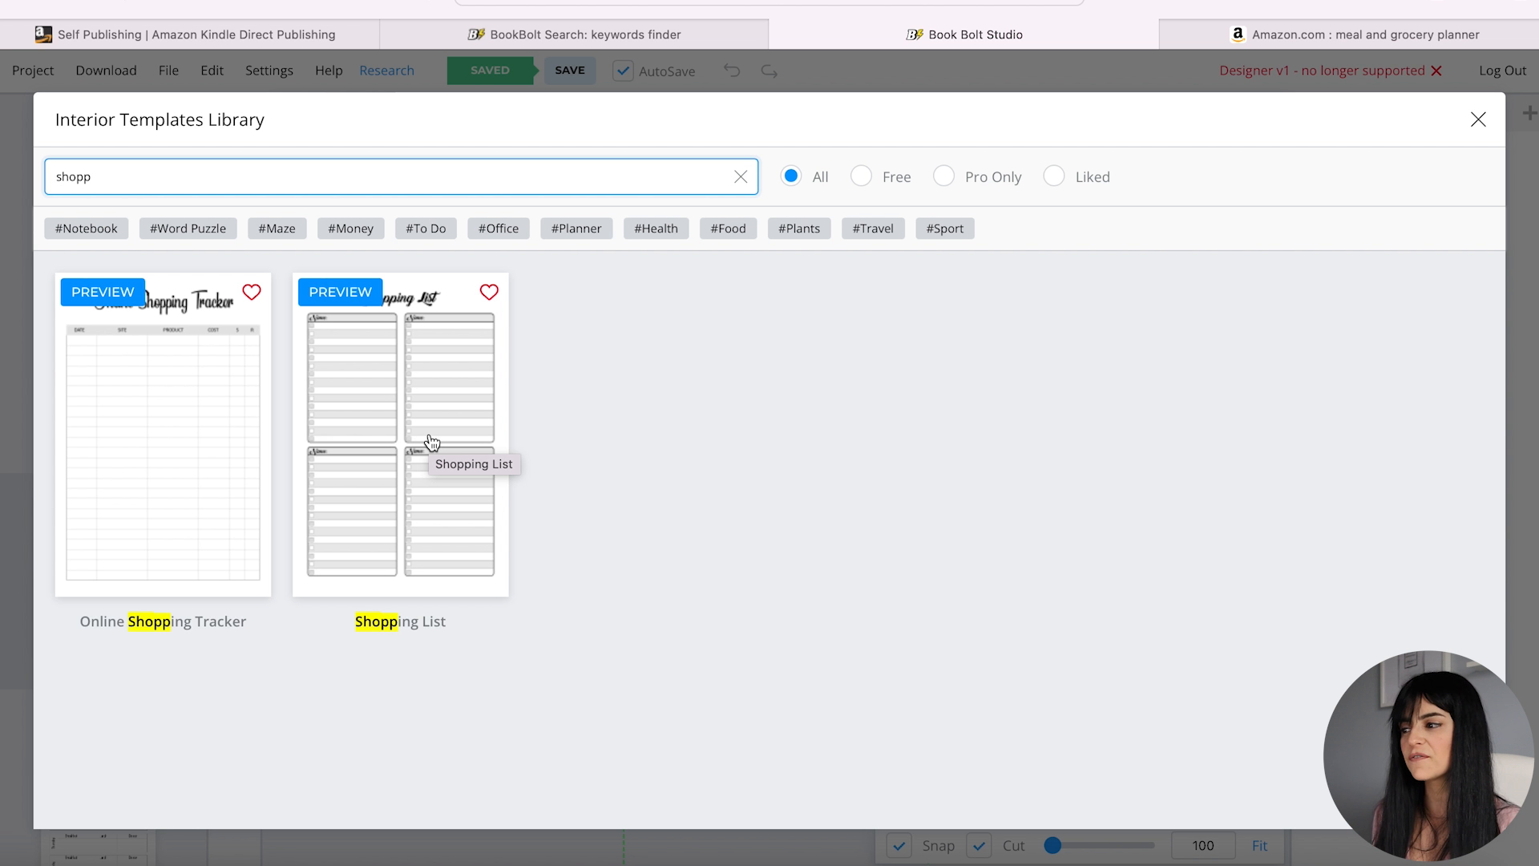
double_click(62, 176)
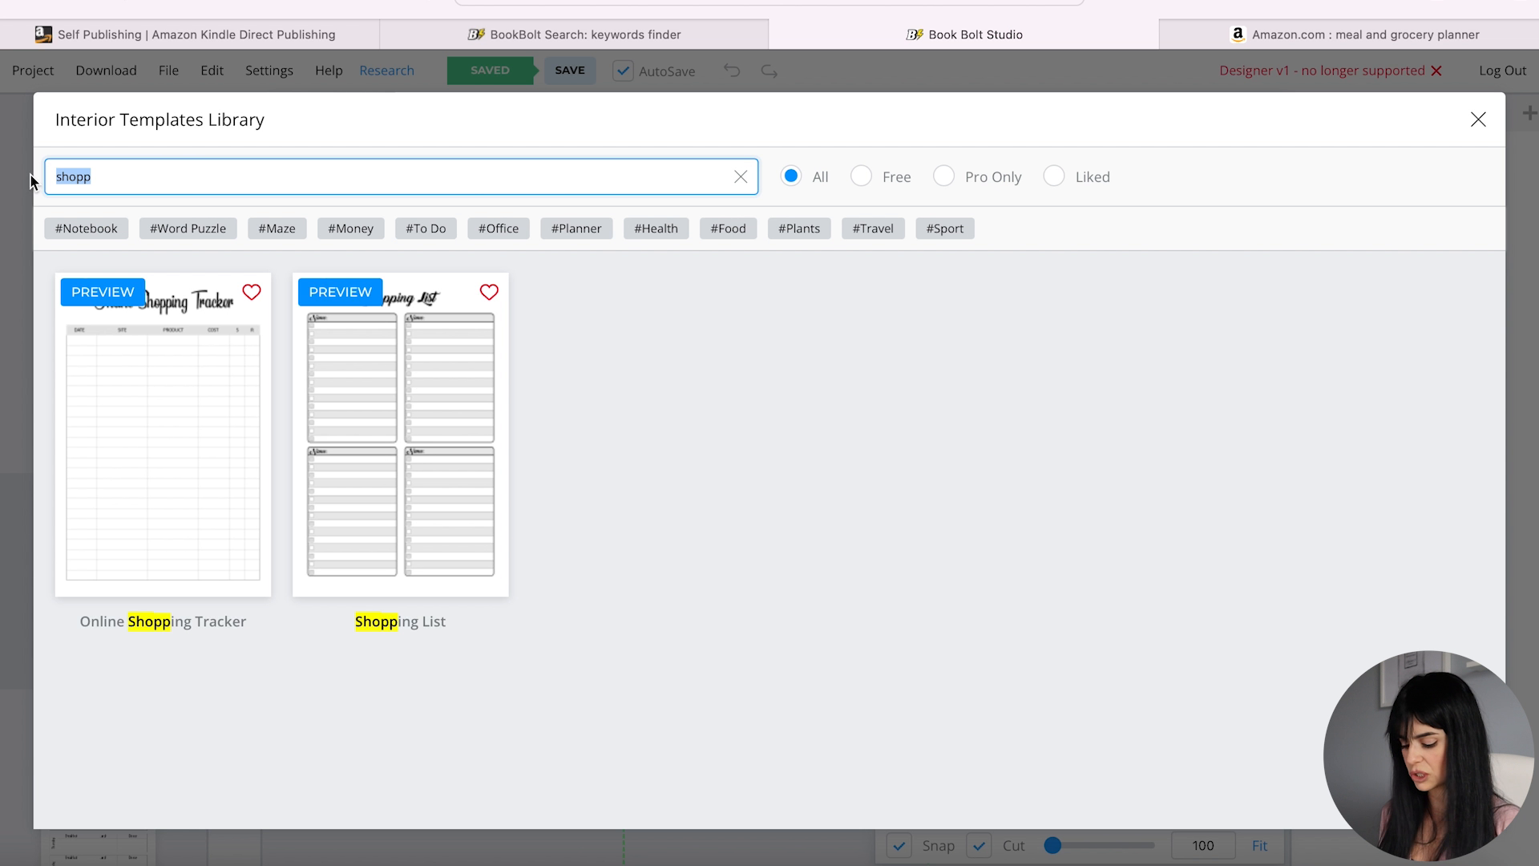
text(list)
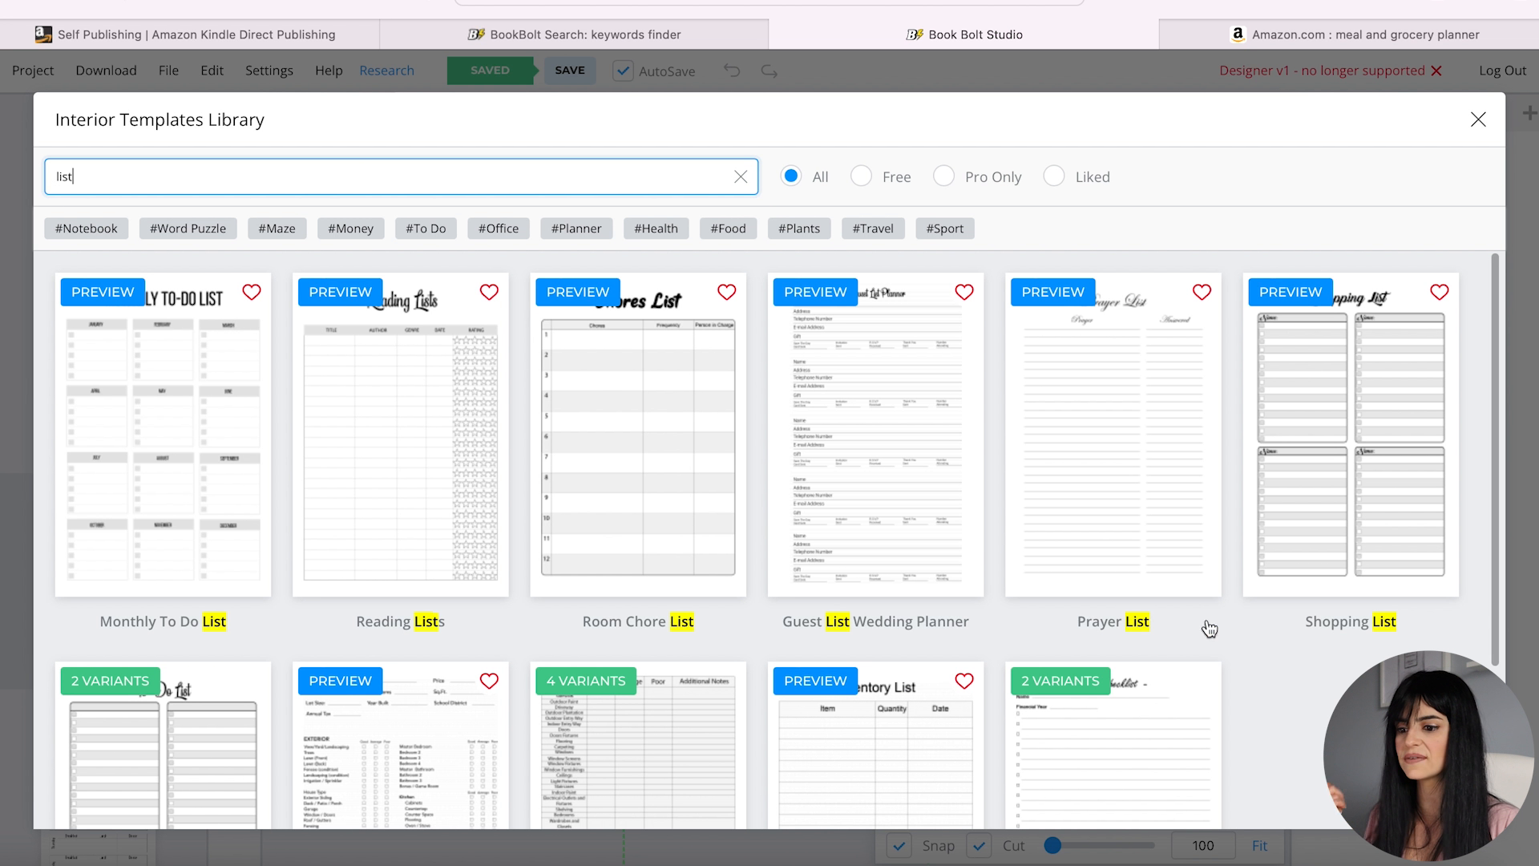
- Insert the To Do List 1 template on page 3 only, with 0 in margins and the aspect ratio constrained
scroll(1293, 693, down, 3)
click(215, 567)
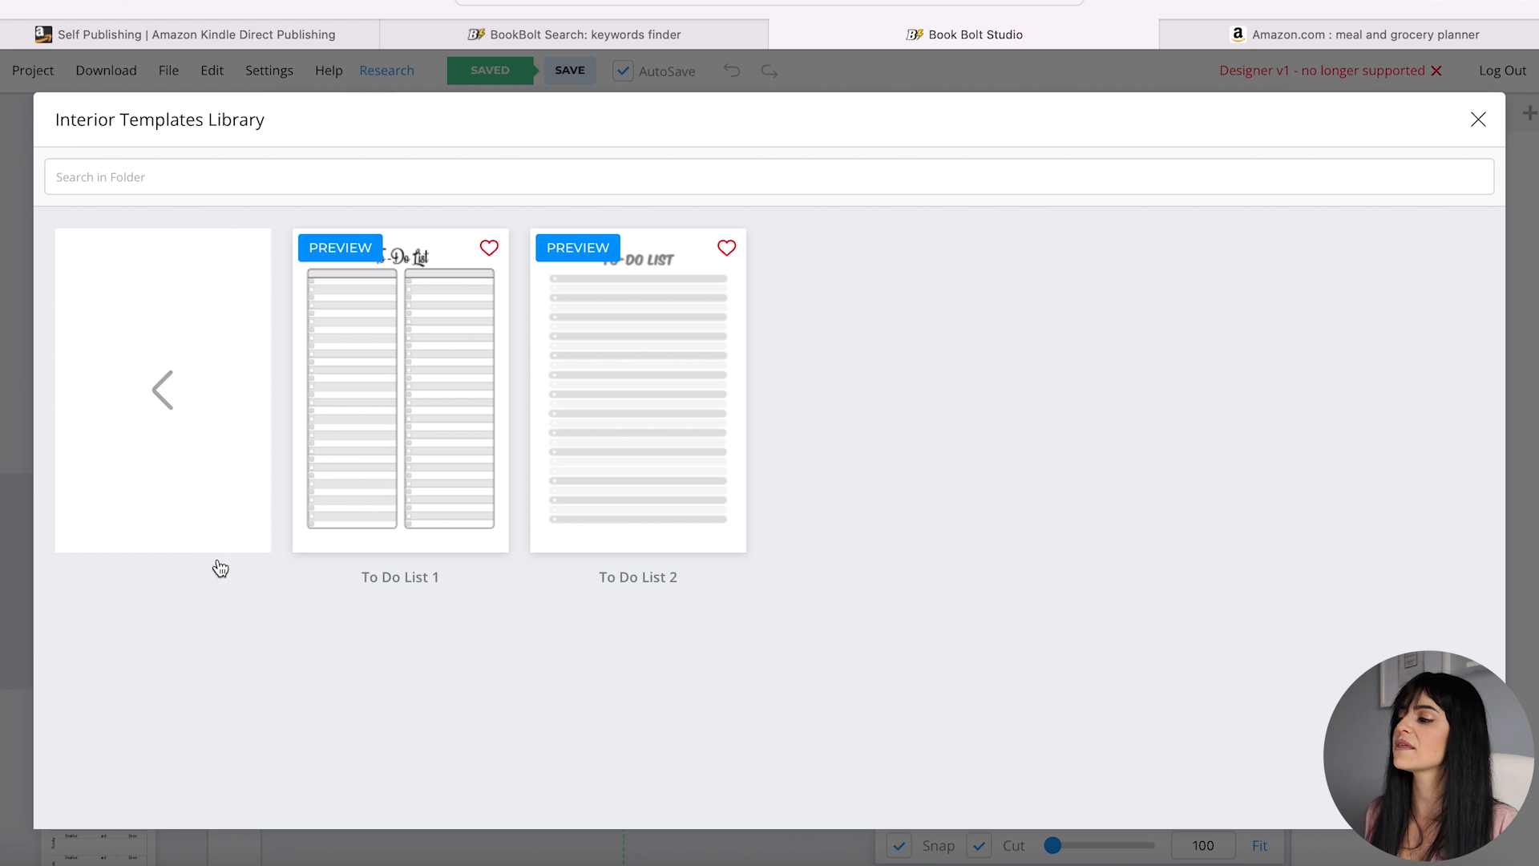
click(449, 396)
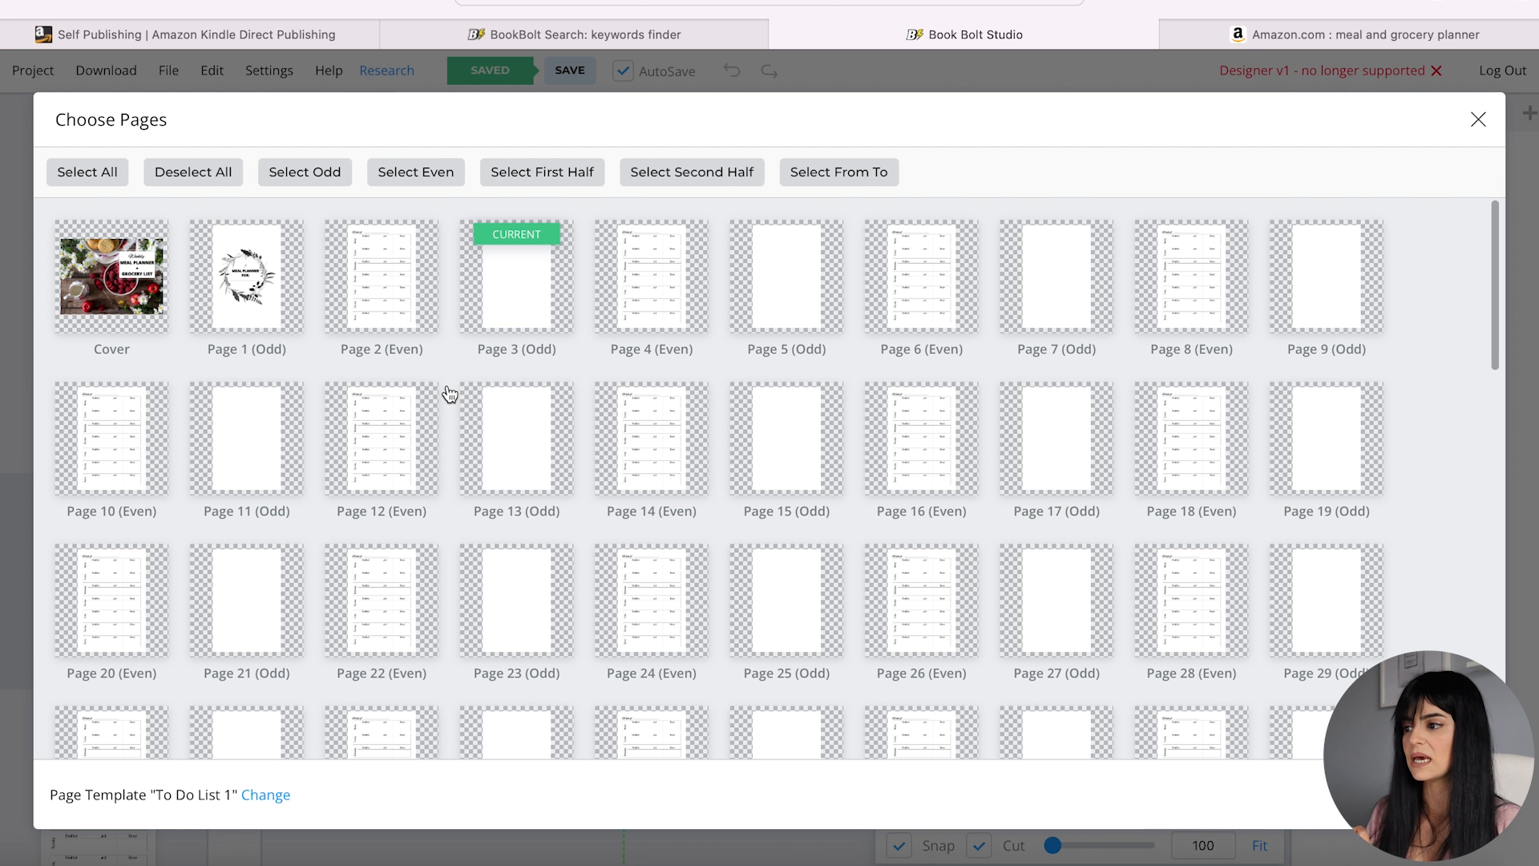
click(528, 320)
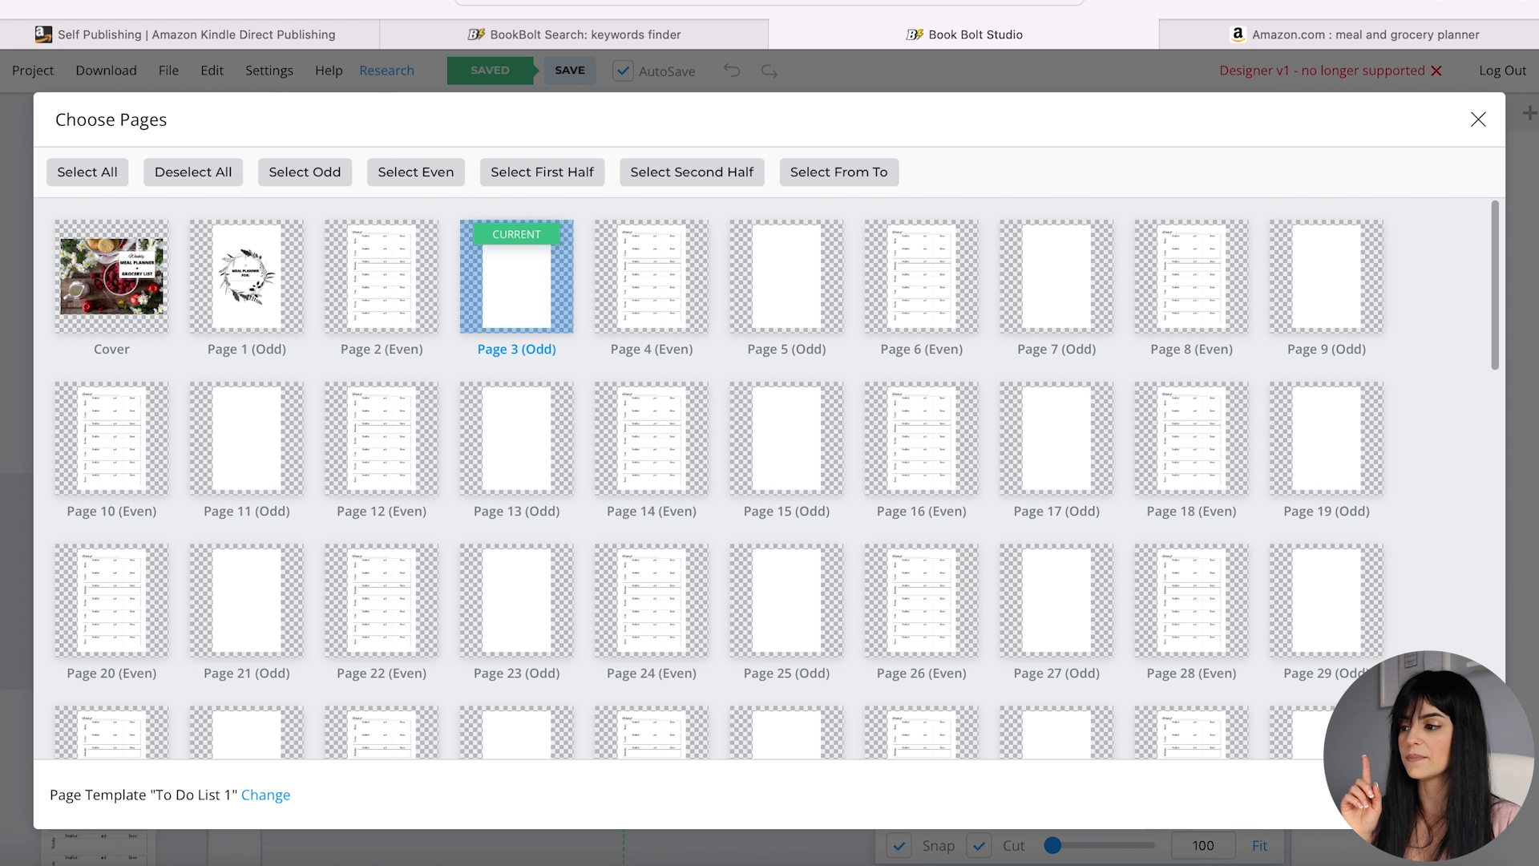
click(1446, 794)
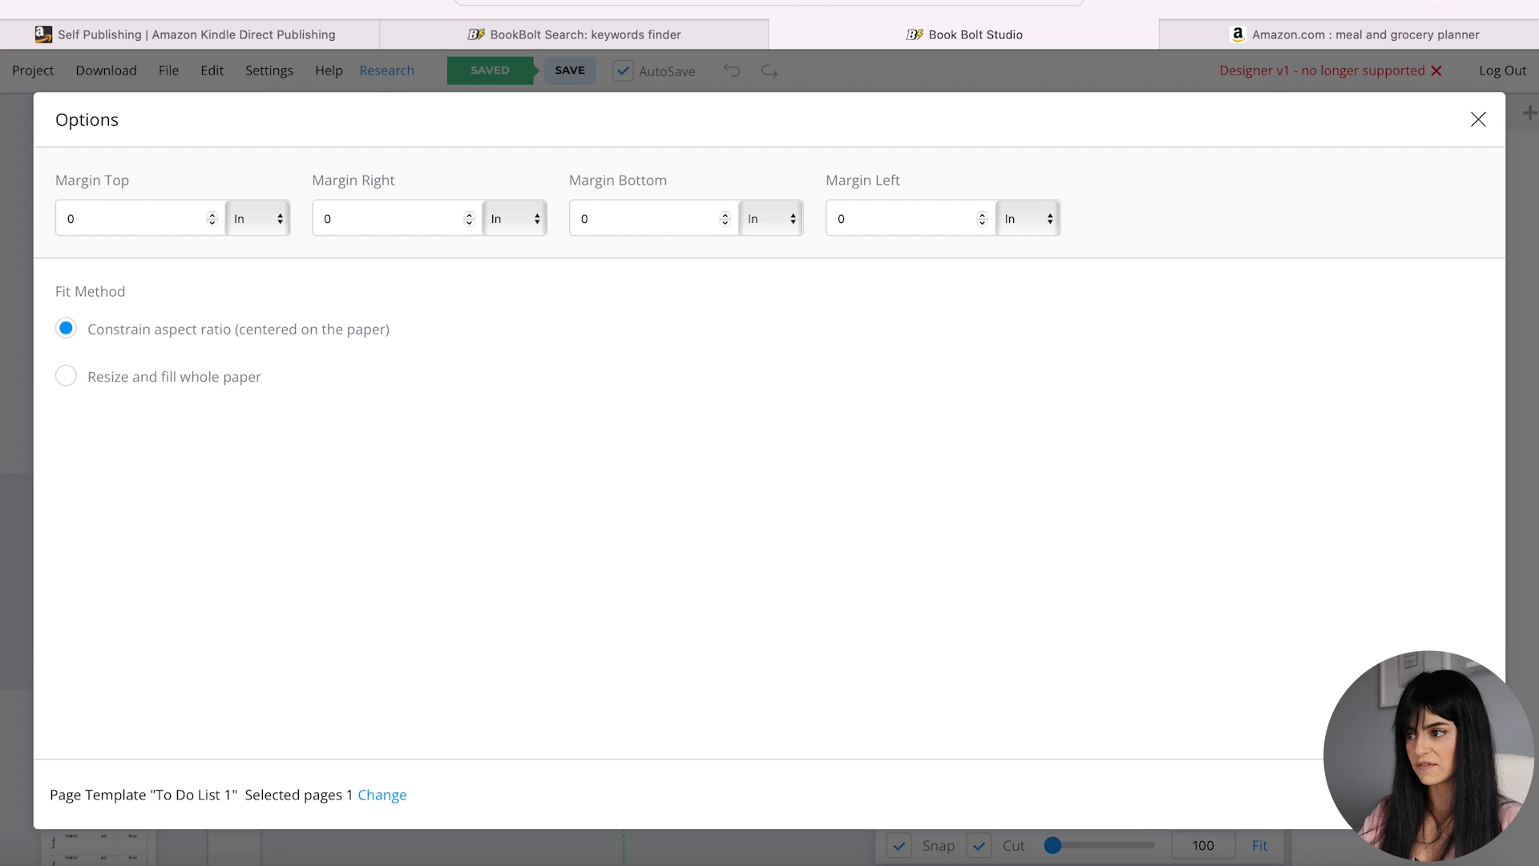
click(1447, 794)
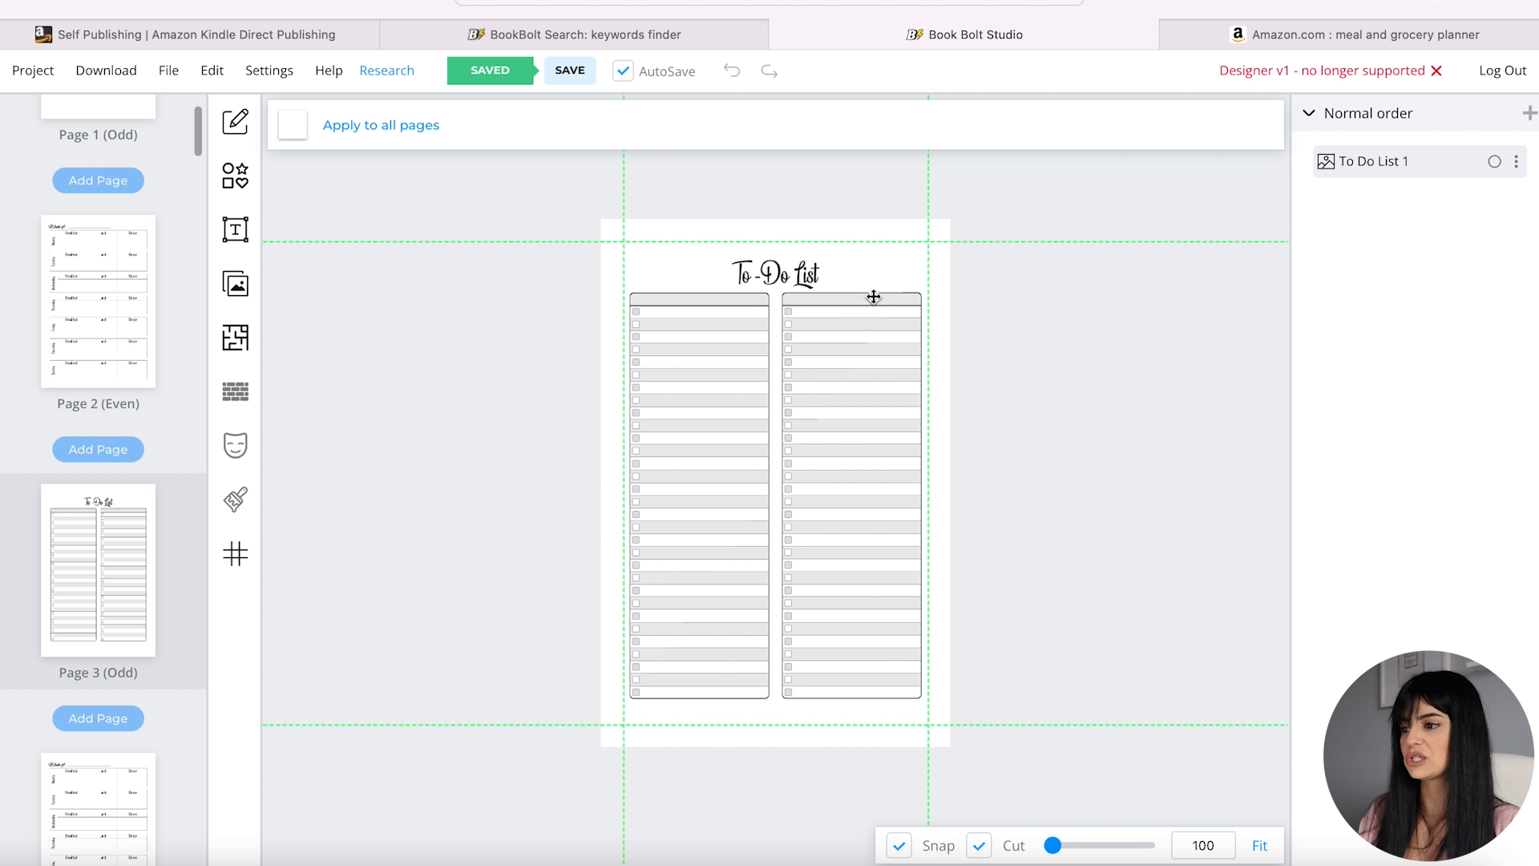
- Cover the template's "To-Do List" title on page 3 with a white rectangle
click(773, 278)
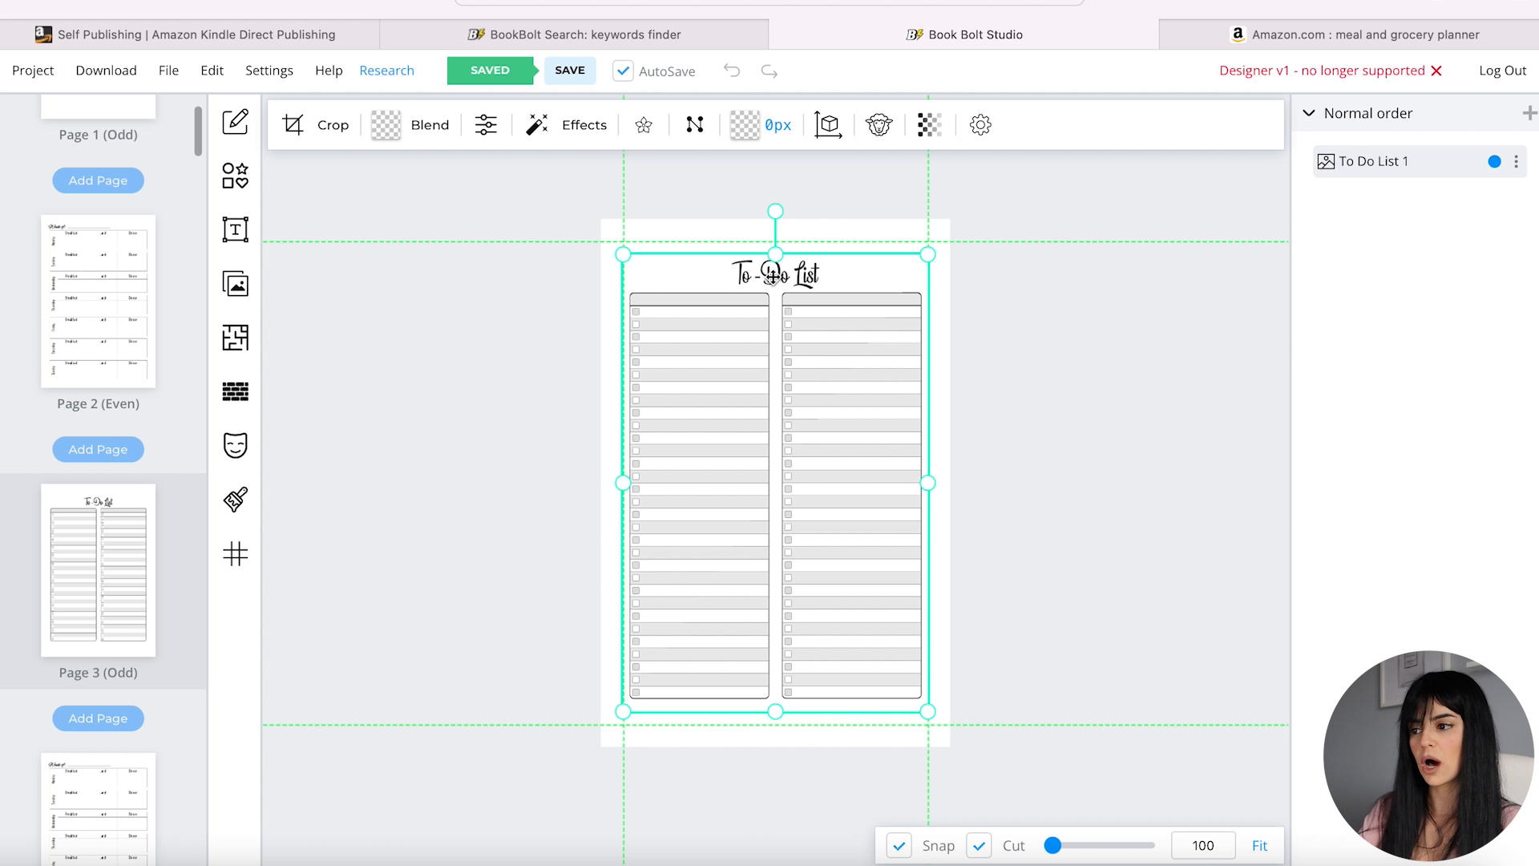
click(240, 184)
click(299, 180)
drag(1034, 472, 1074, 274)
click(533, 124)
click(618, 215)
click(1256, 309)
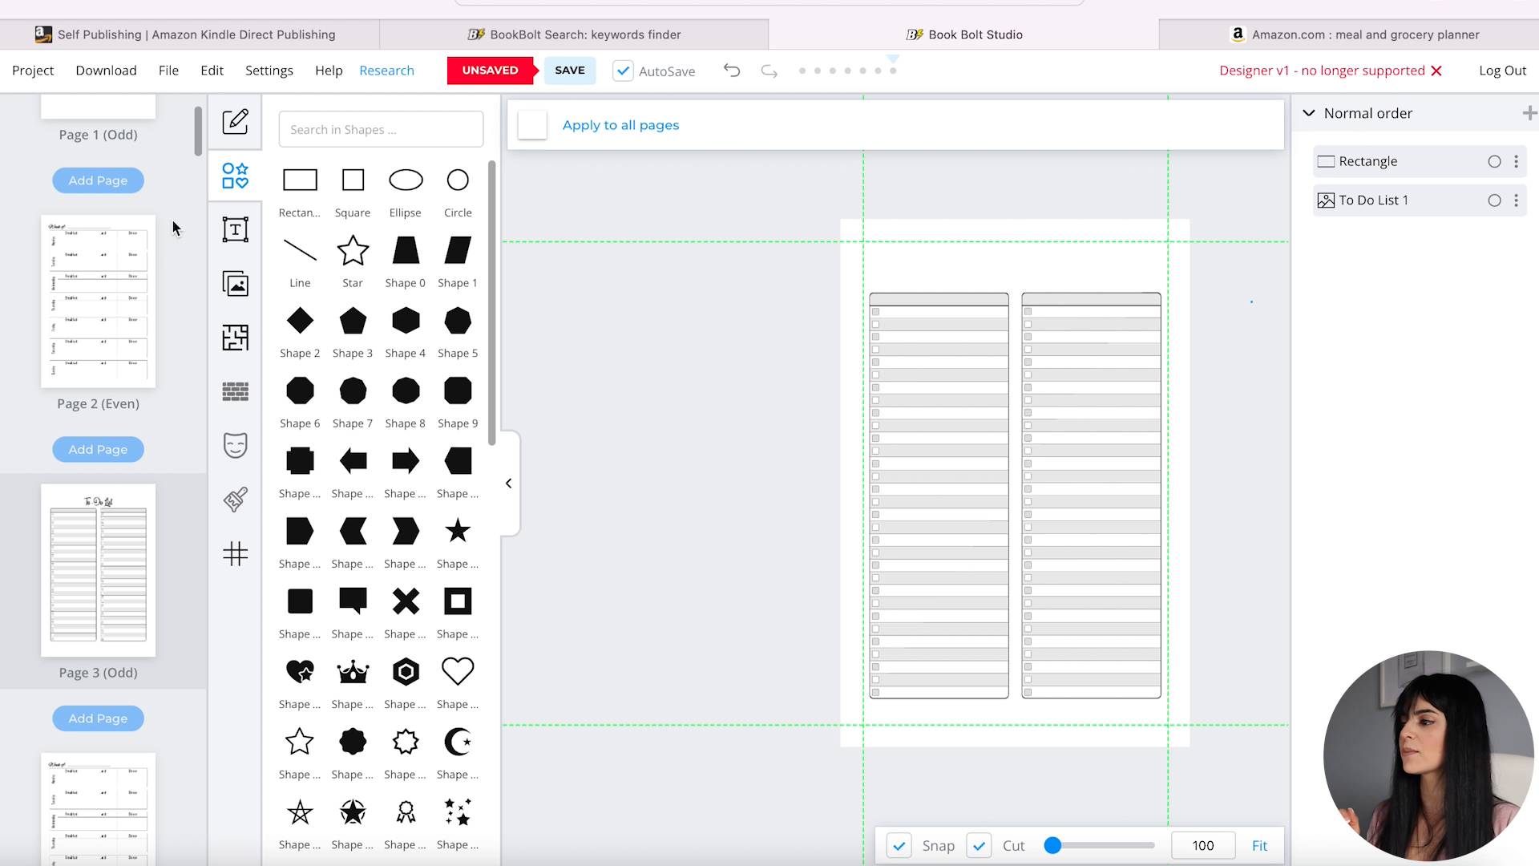
- Add a heading to page 3 that reads "Grocery List"
click(235, 230)
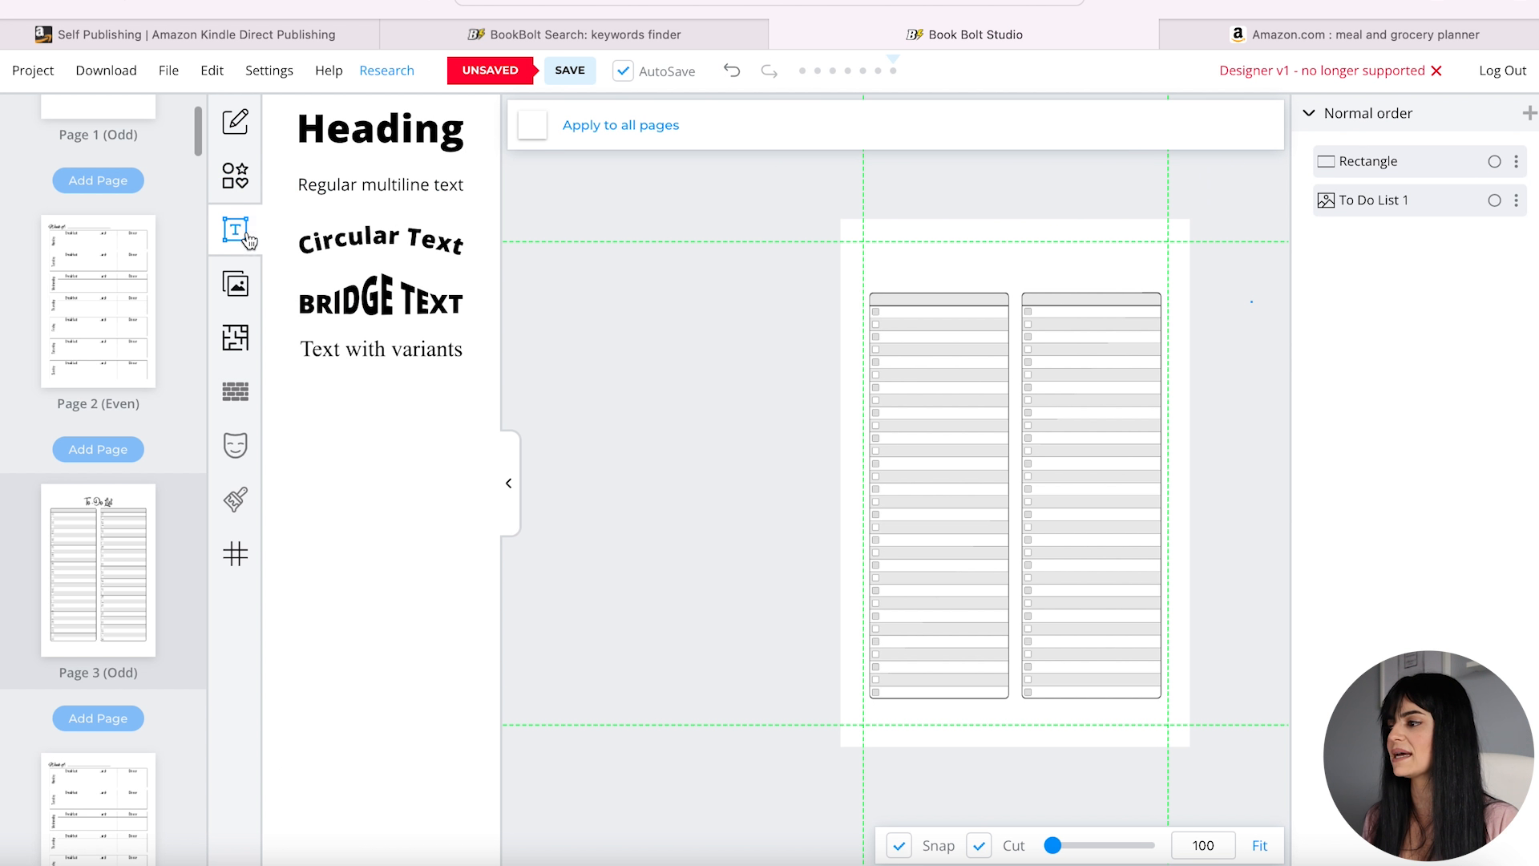
click(414, 145)
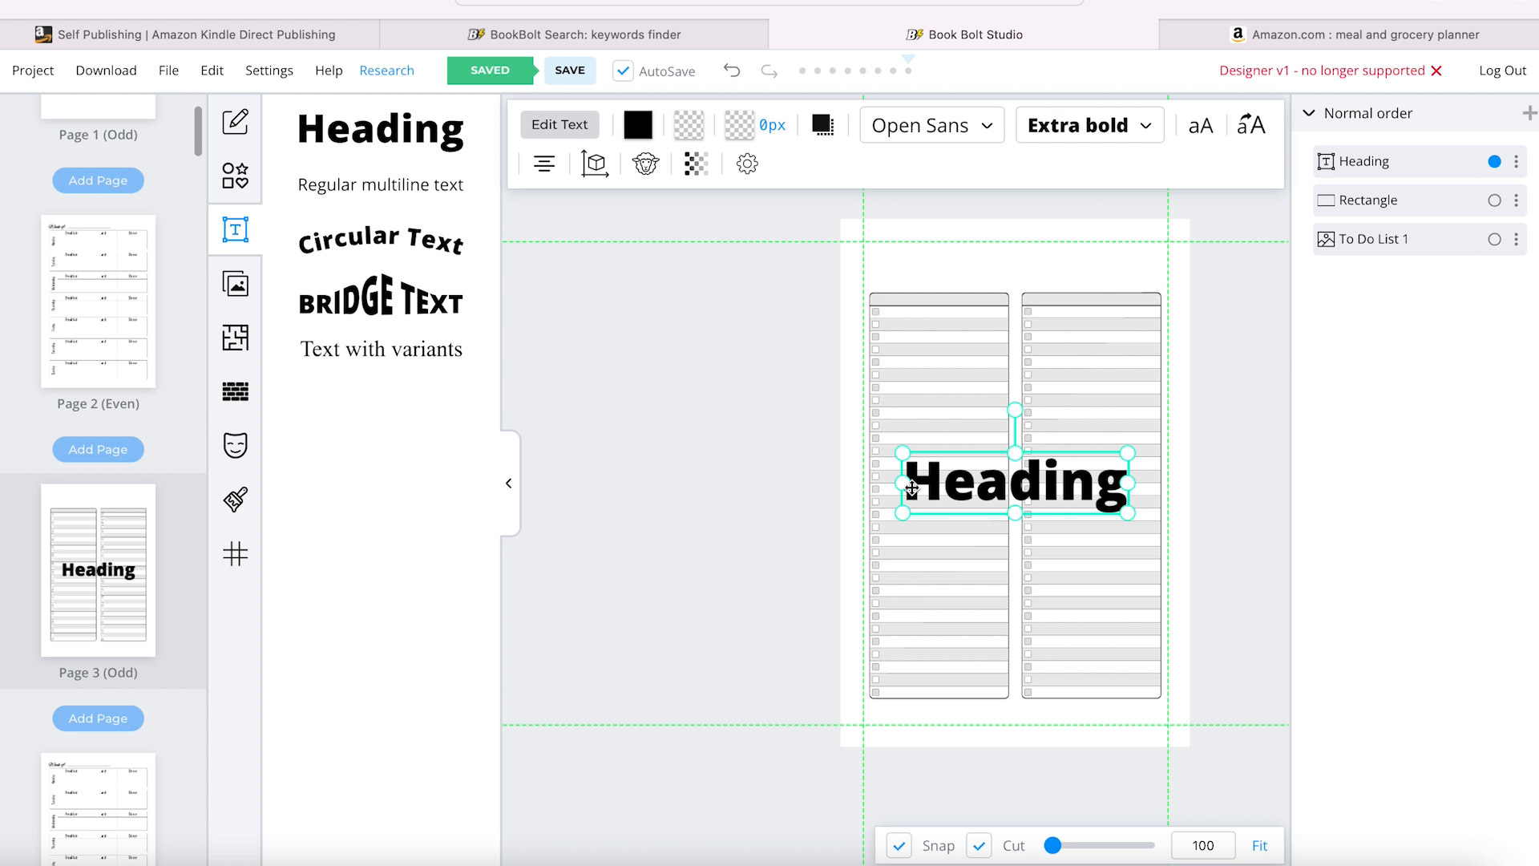
double_click(970, 506)
text(Grocery List)
- Set the "Grocery List" heading to the Alex Brush font and make it small enough to fit above the columns
key(ctrl+a)
click(968, 140)
click(934, 375)
click(1031, 125)
click(1278, 286)
click(1291, 507)
- Move the "Grocery List" heading to the covered title area, centered above the two list columns
click(766, 433)
click(1016, 271)
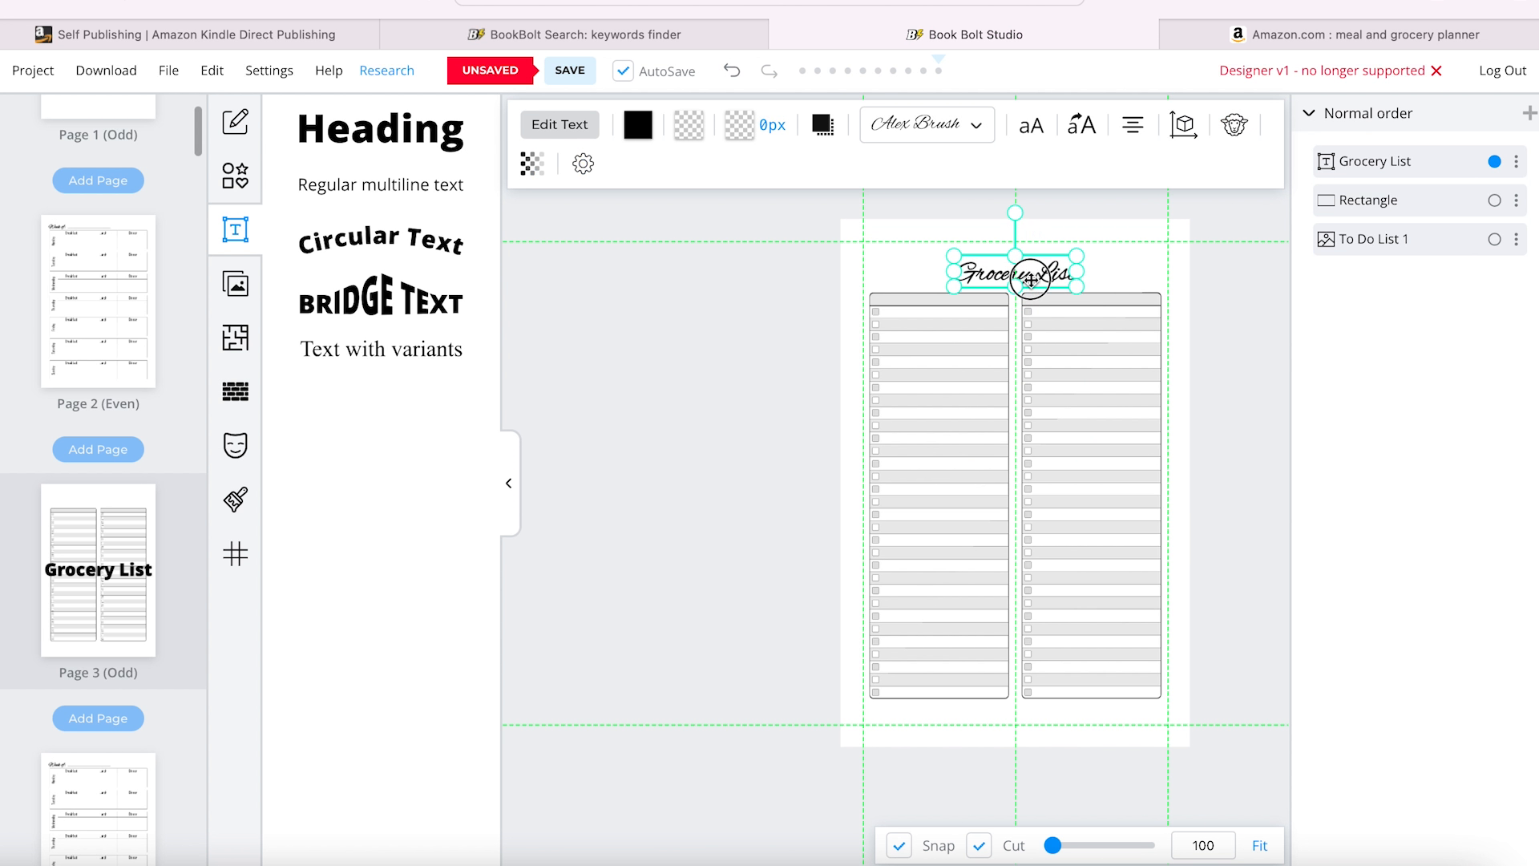
click(1261, 351)
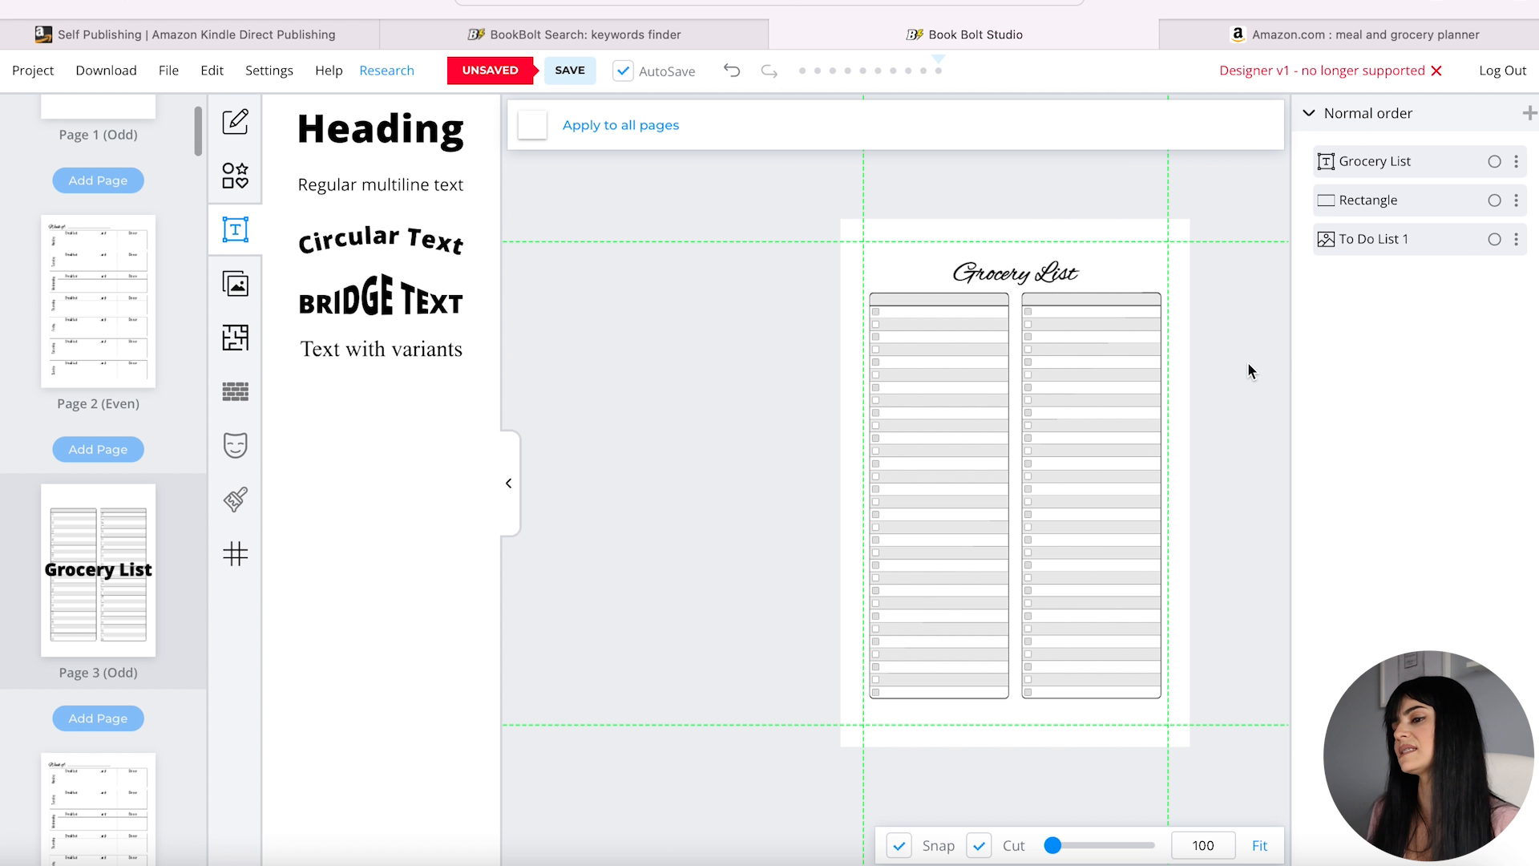
click(510, 481)
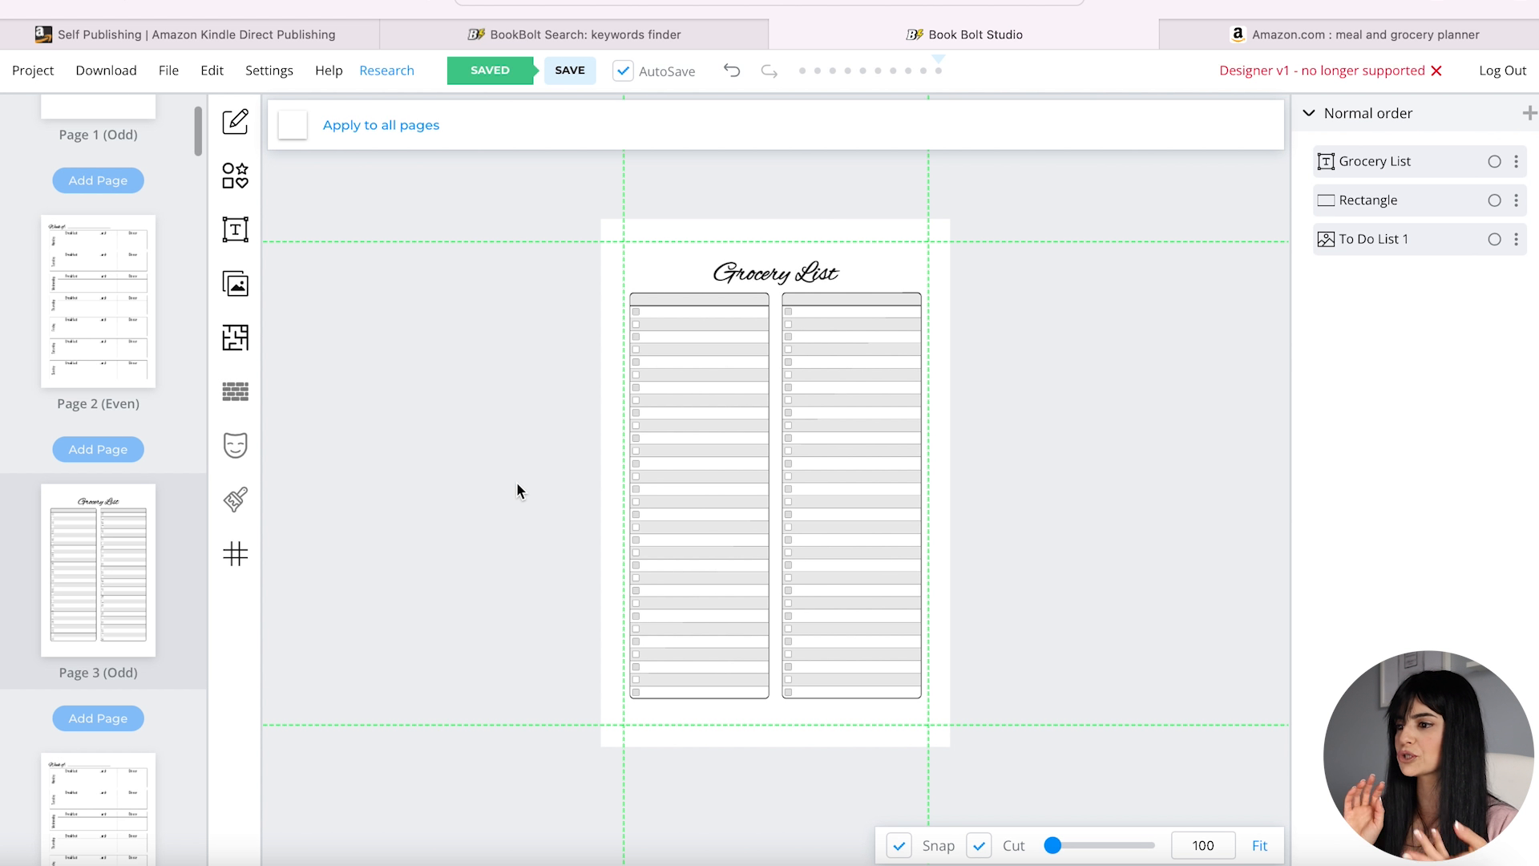
- Search Pixabay for "strawberry" and insert a black-and-white strawberry drawing on page 3
click(244, 293)
double_click(167, 201)
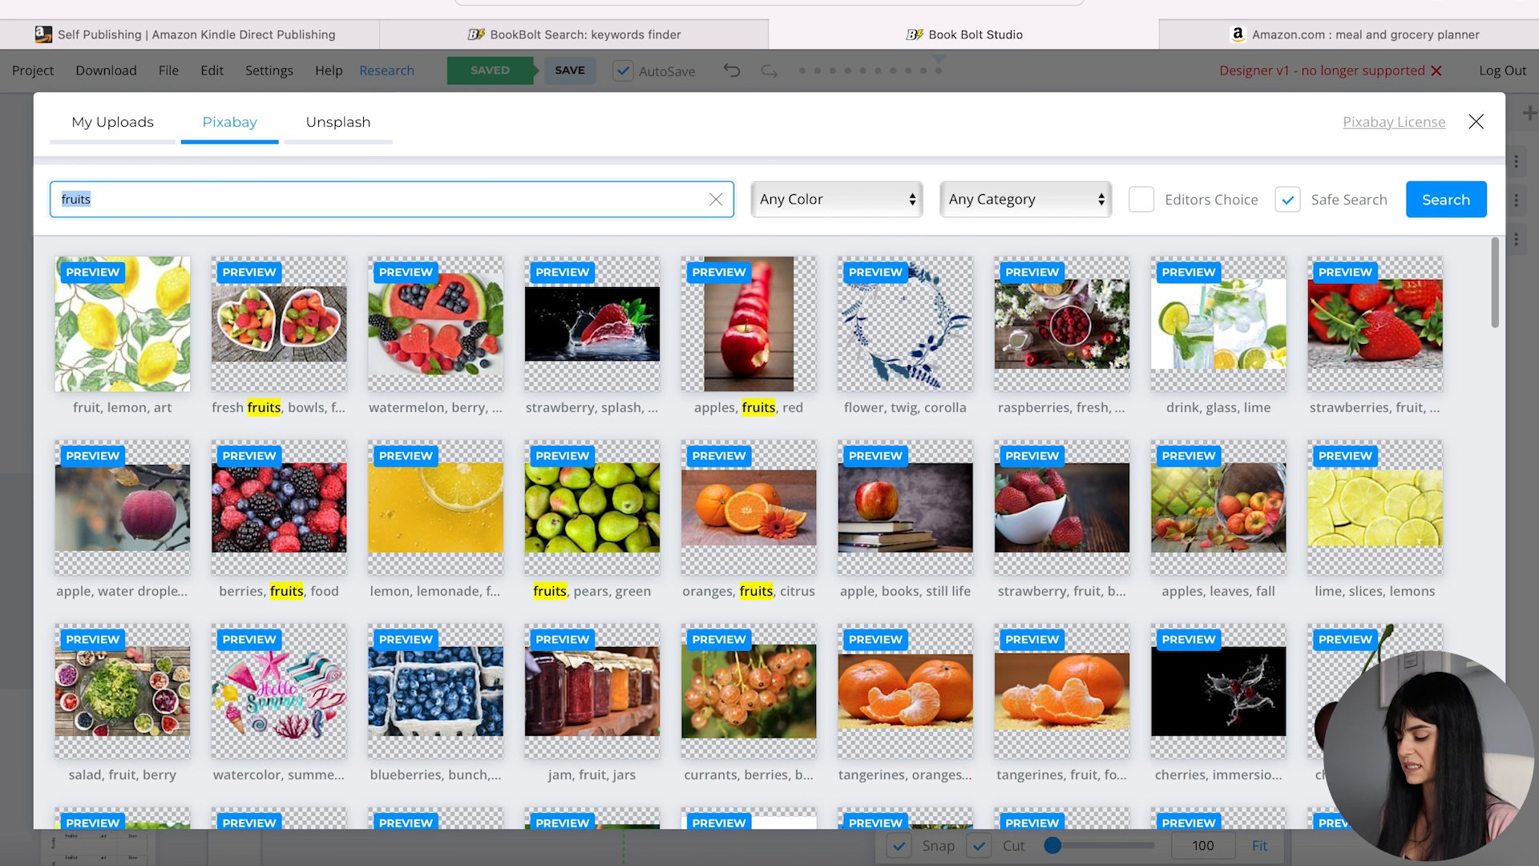
text(strawberry)
key(Return)
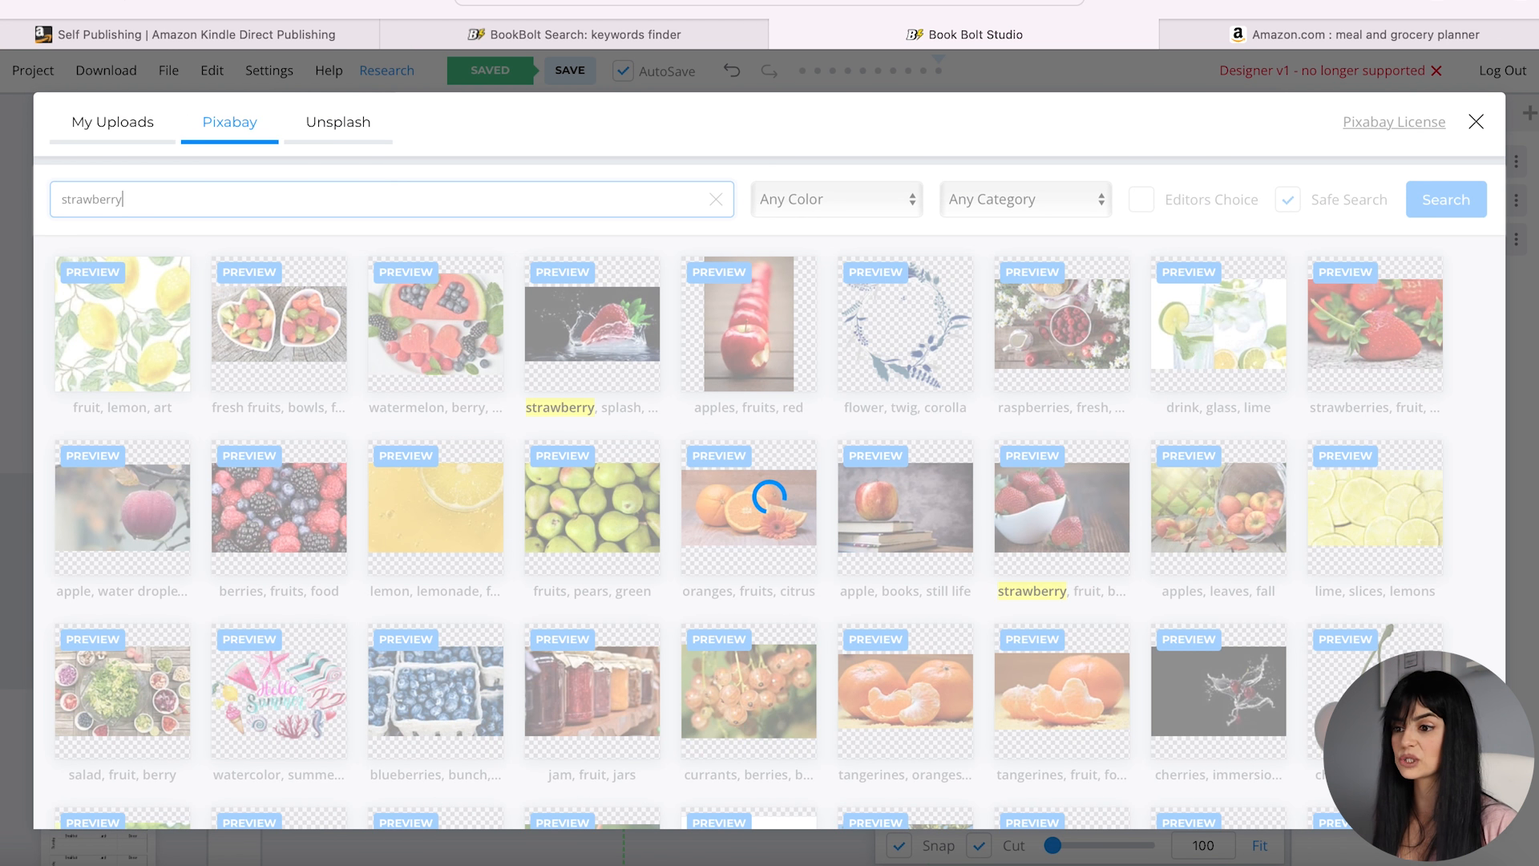
scroll(1459, 507, down, 5)
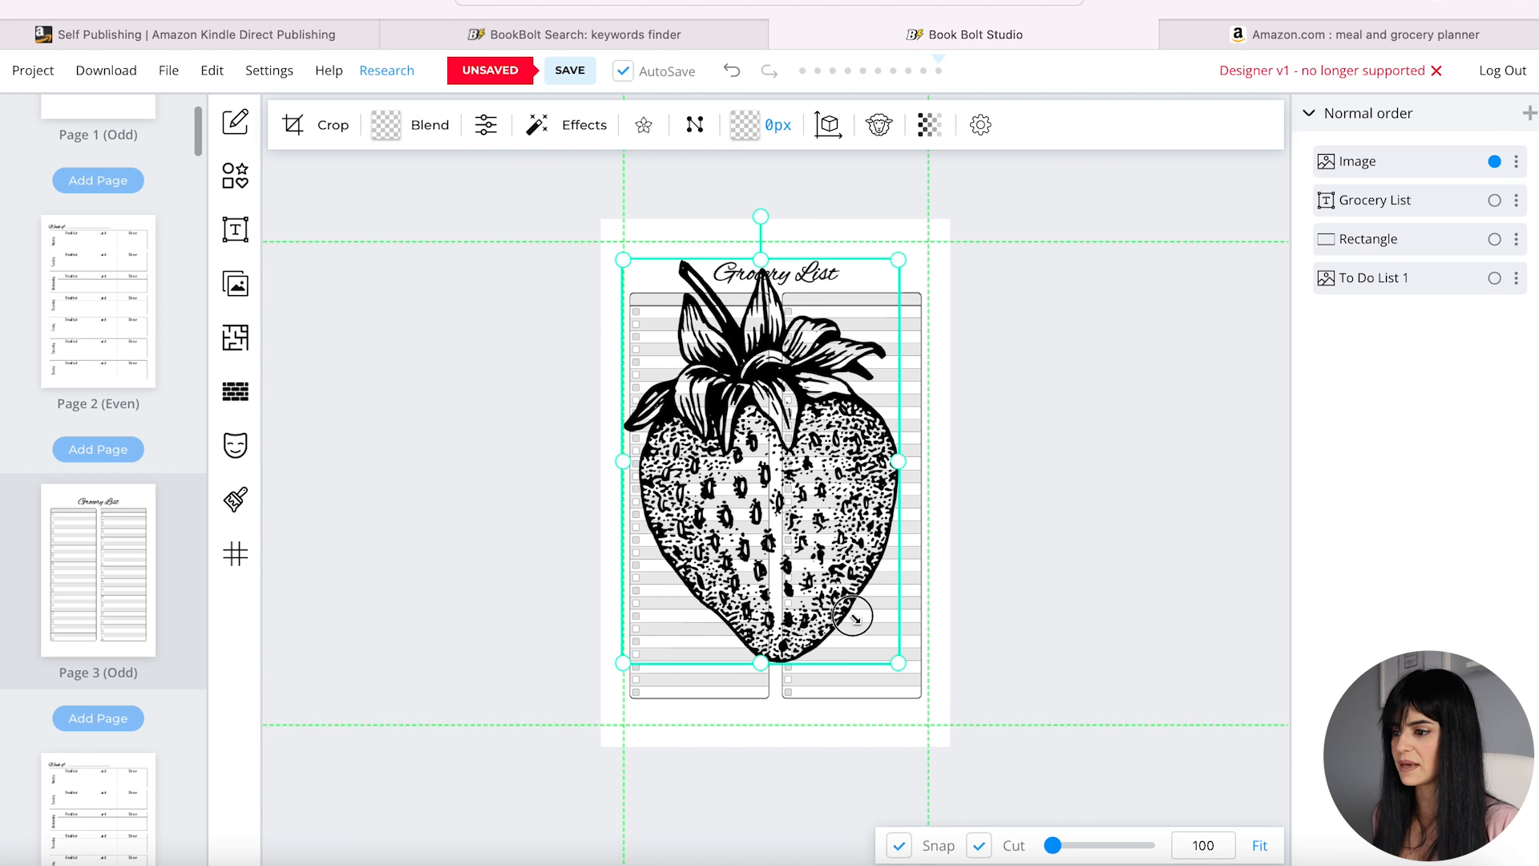
- Shrink the strawberry to about the heading's height, place it right after "Grocery List" and tilt it slightly clockwise
drag(703, 366, 866, 278)
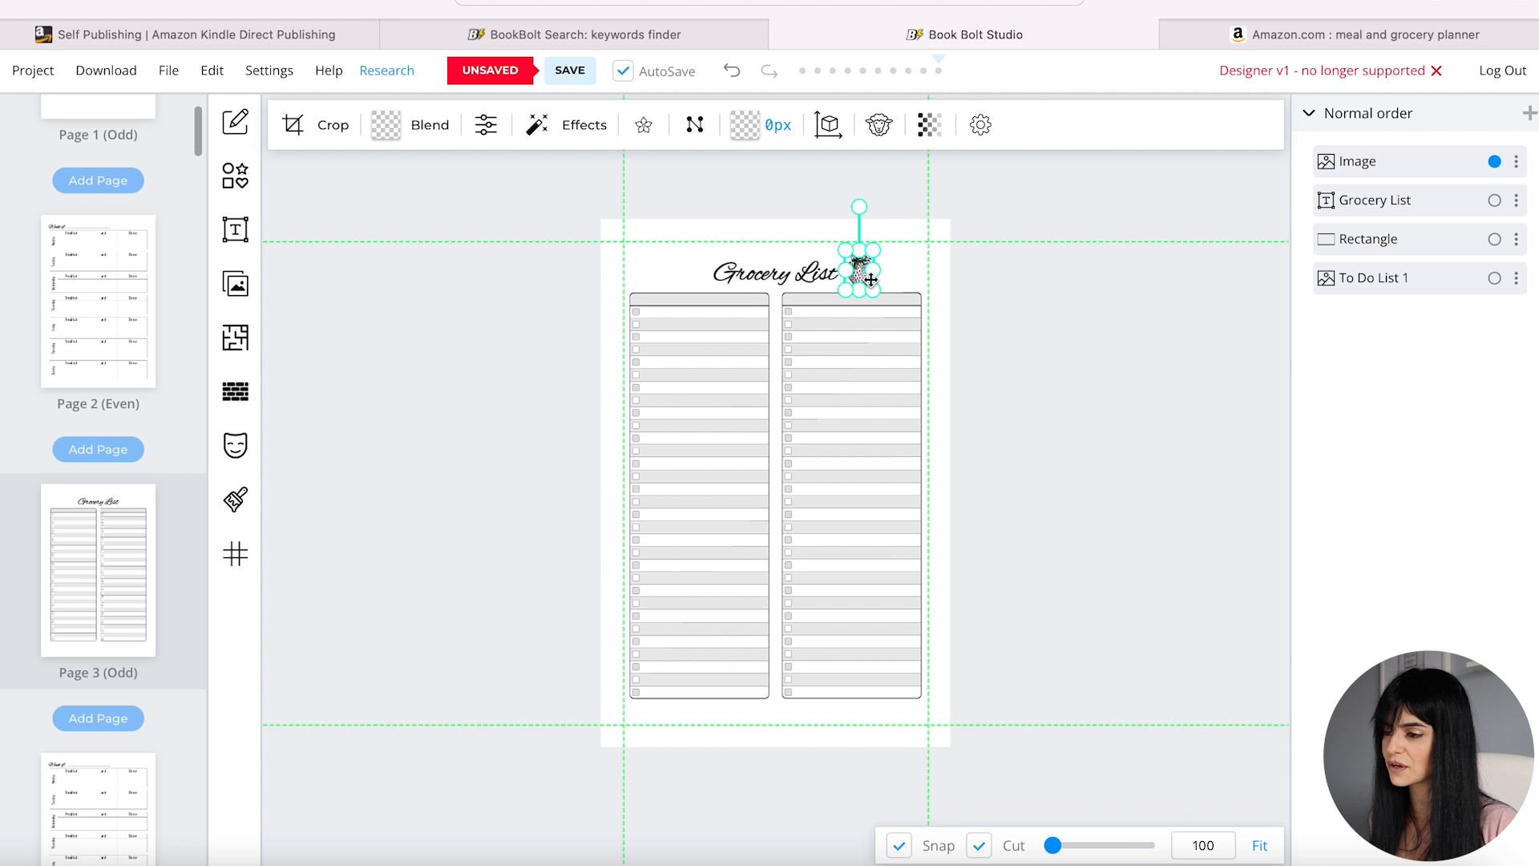
drag(860, 206, 873, 203)
click(1037, 357)
click(879, 298)
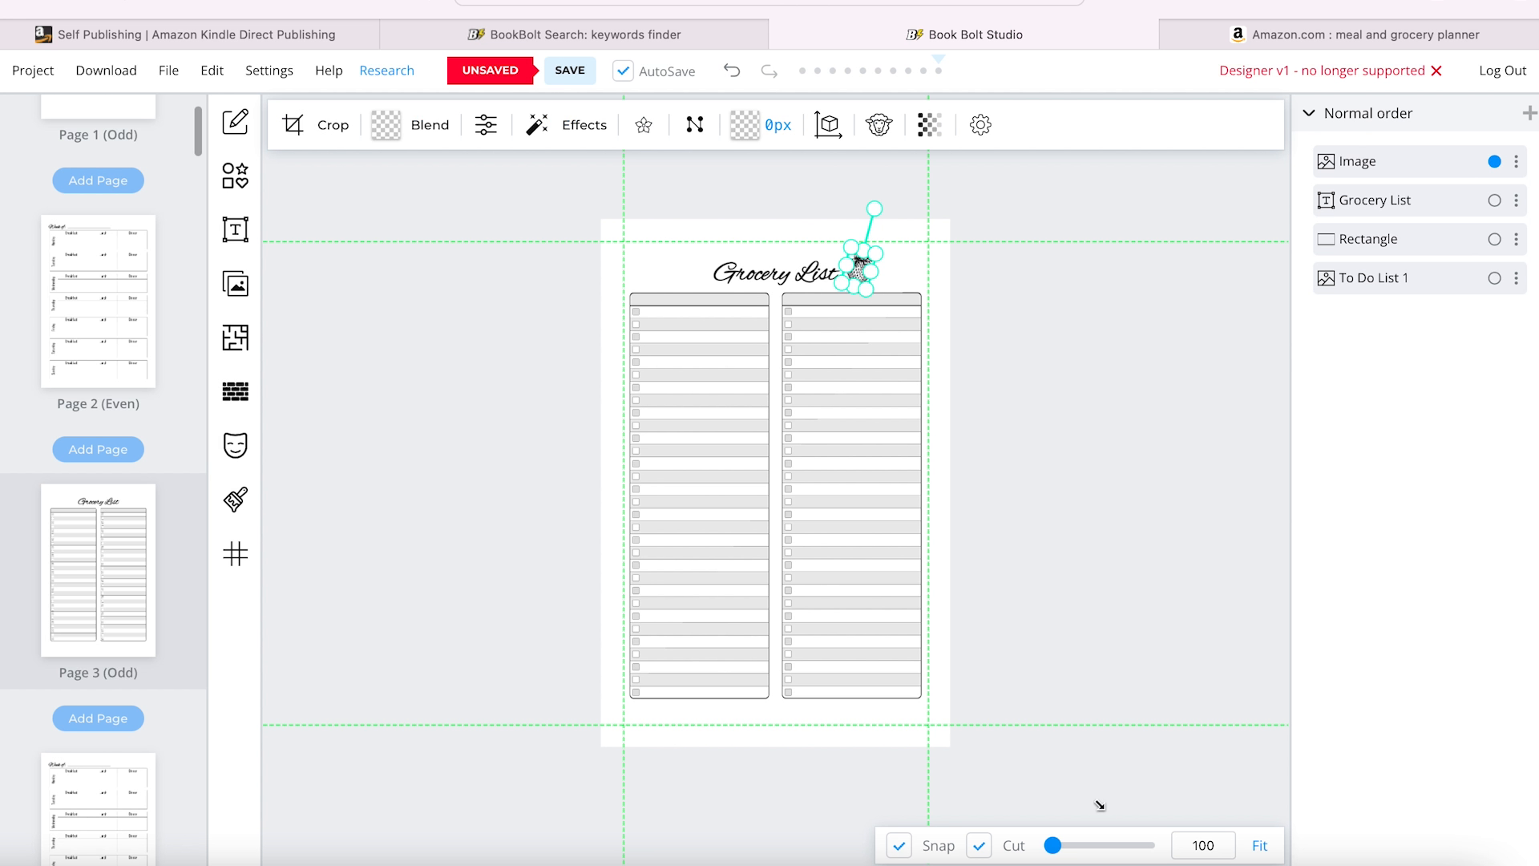
scroll(886, 261, up, 5)
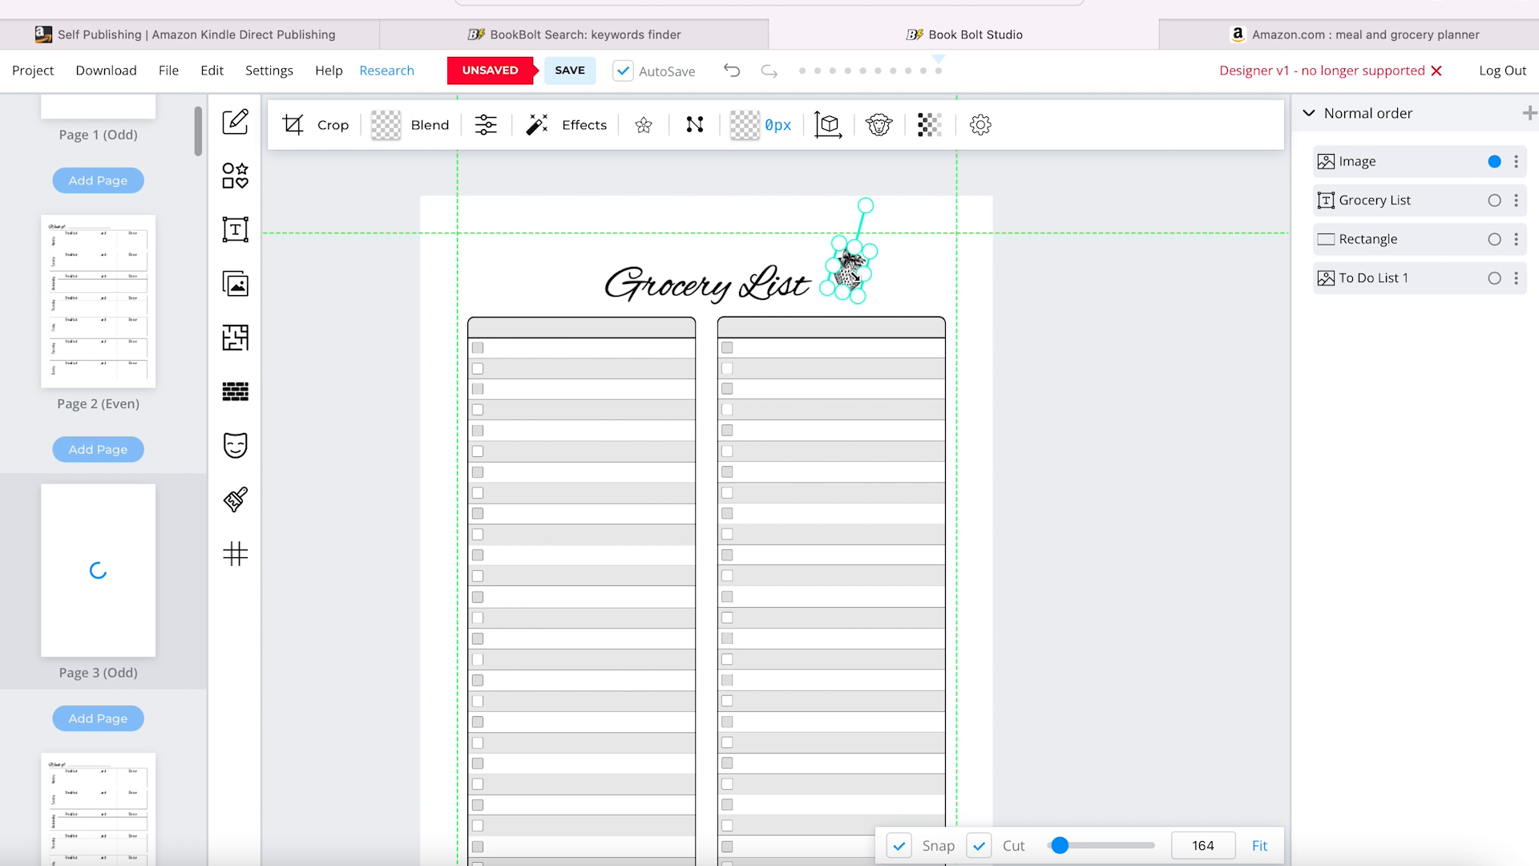
click(1059, 349)
scroll(1058, 348, down, 1)
- Search Pixabay for "milk" and insert a milk carton drawing on page 3
click(235, 283)
triple_click(319, 201)
text(milk)
key(Return)
scroll(875, 543, down, 10)
click(874, 544)
- Shrink the milk carton to an icon and place it just before the "Grocery List" heading
drag(934, 231, 711, 505)
drag(649, 698, 718, 382)
drag(827, 685, 634, 262)
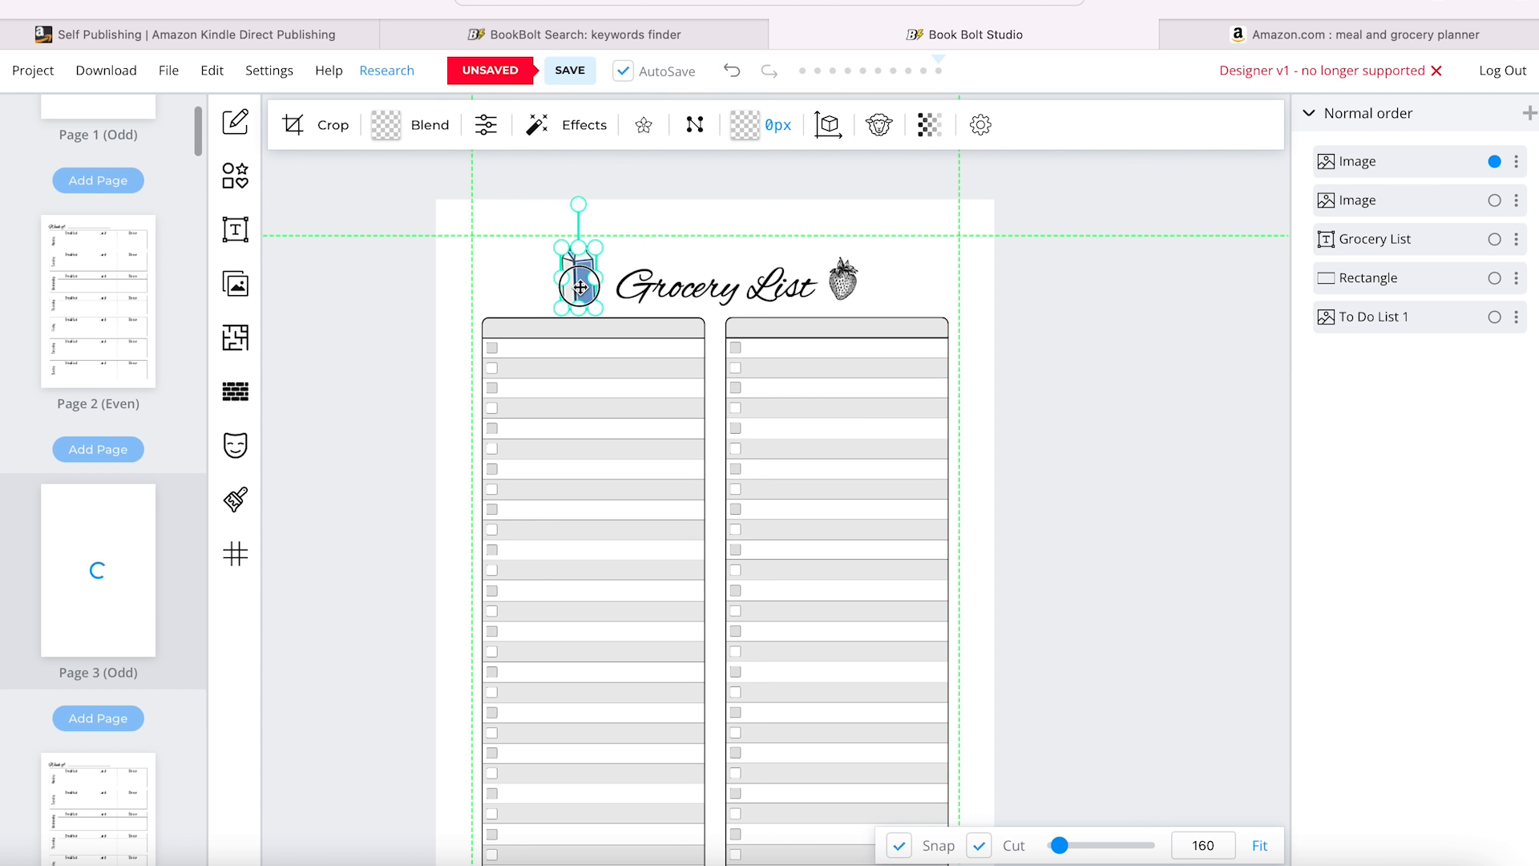
- Apply the Greyscale effect in Average mode to the milk carton image
click(571, 125)
click(656, 253)
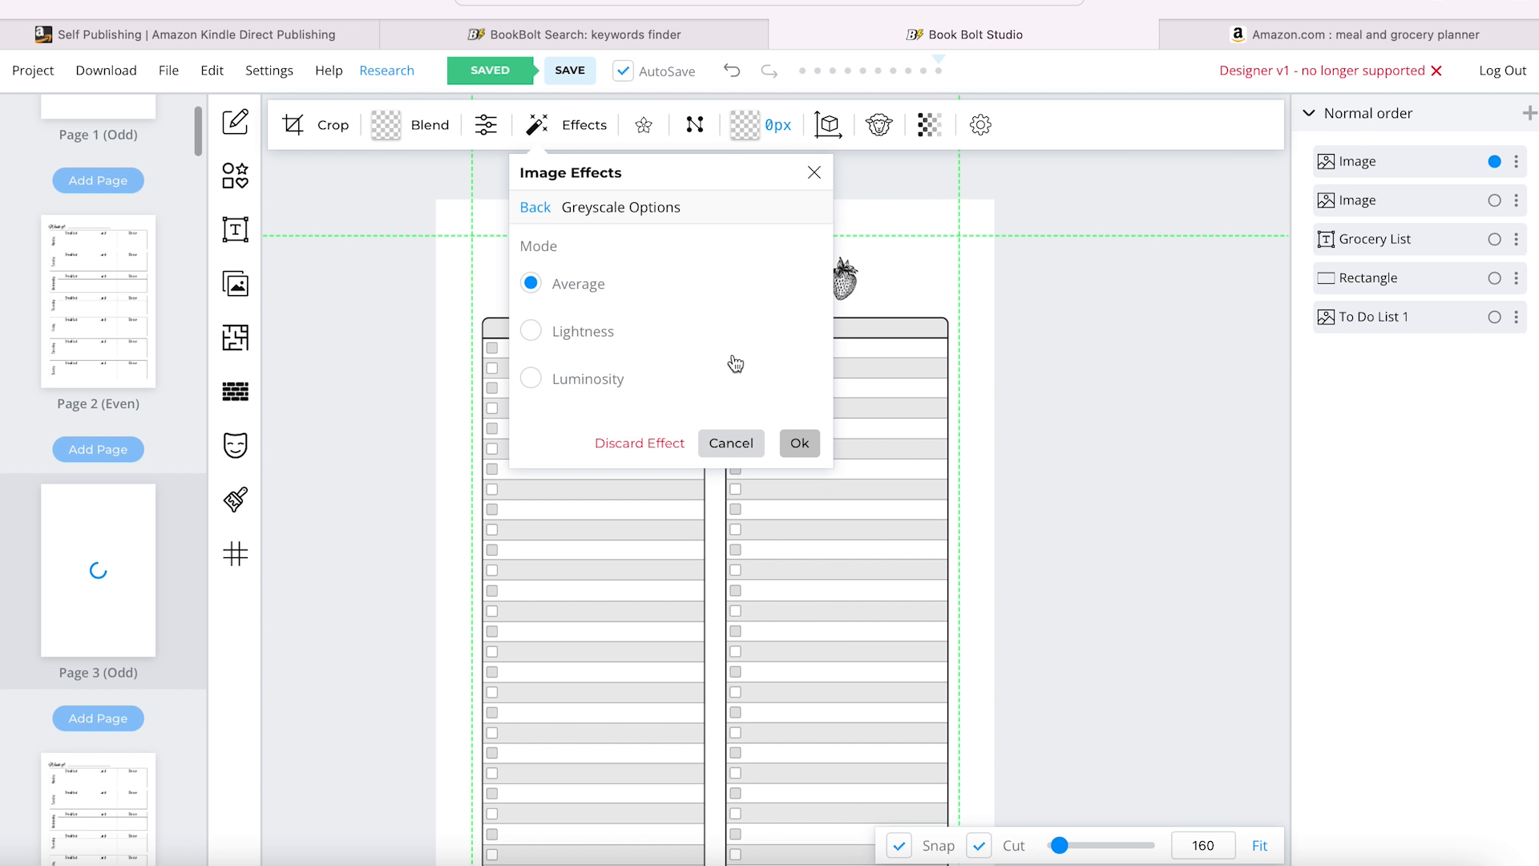
click(1098, 423)
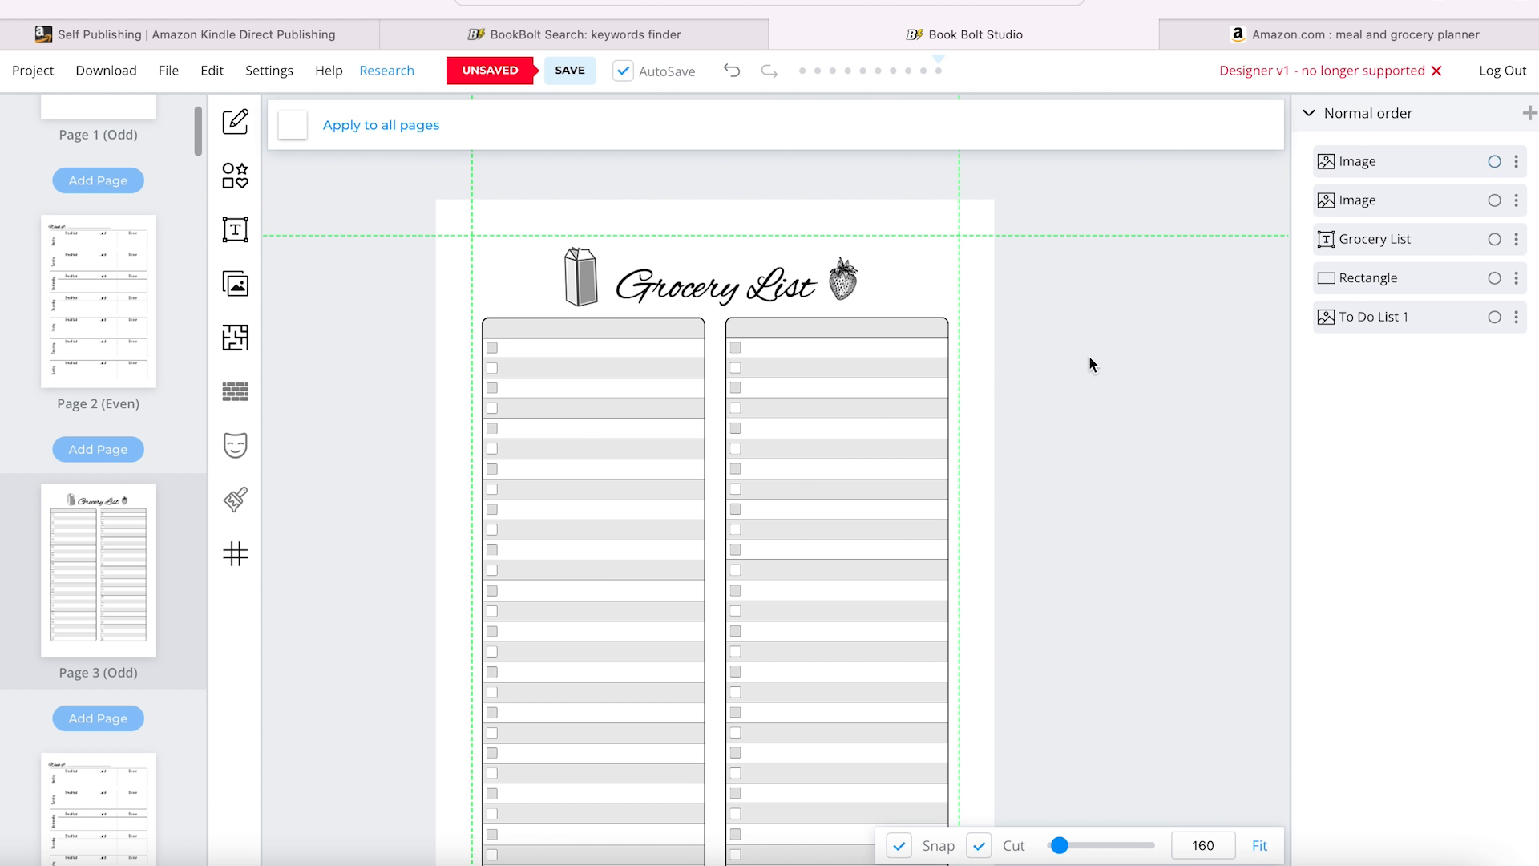
- Clone the Grocery List layout on page 3 onto all other odd pages, leaving out page 1
click(1059, 845)
scroll(1009, 603, down, 5)
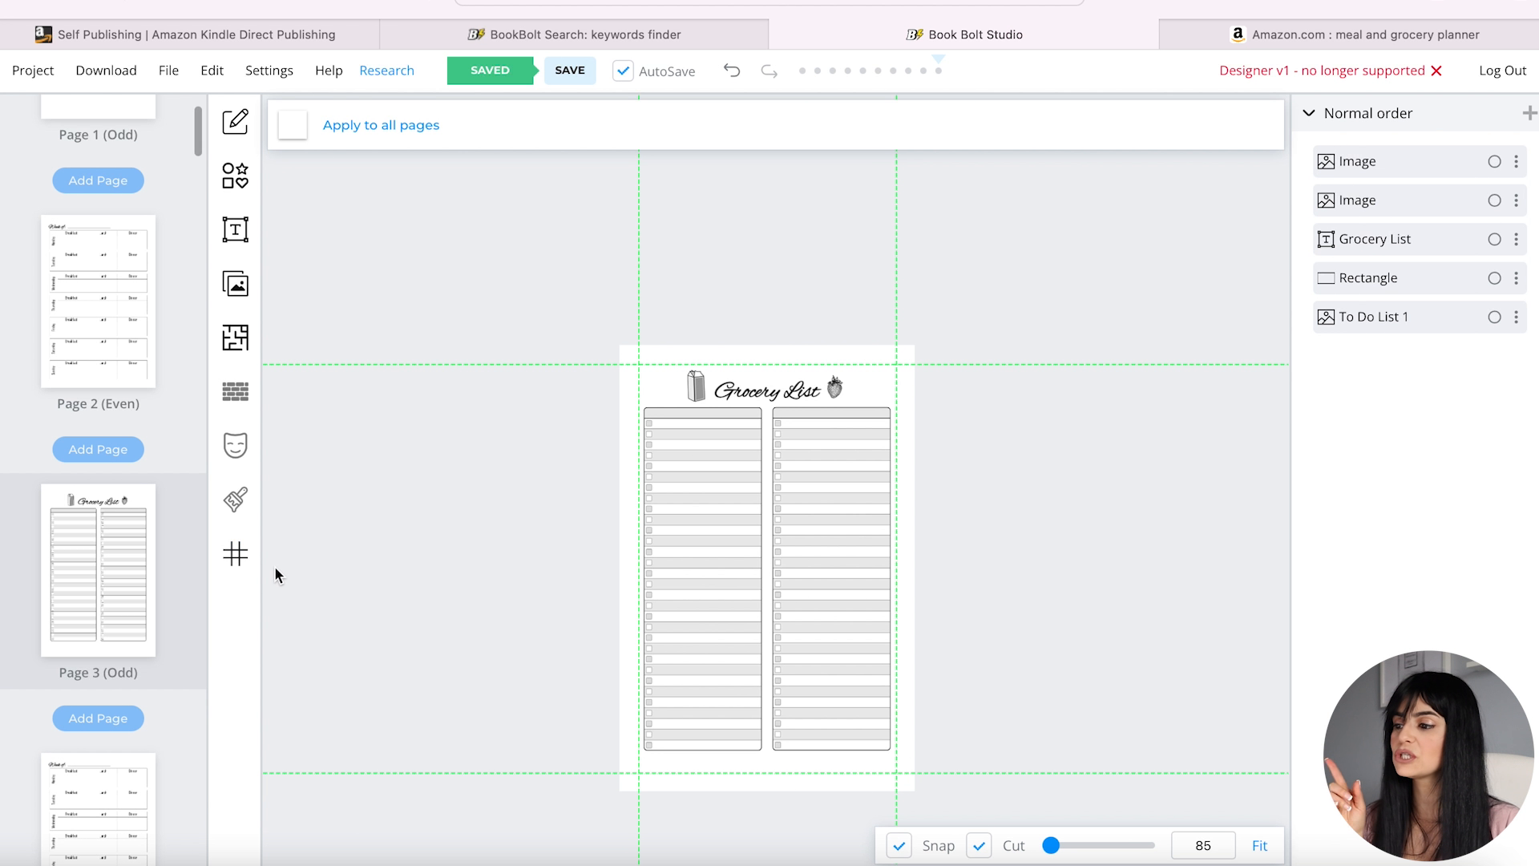
right_click(128, 567)
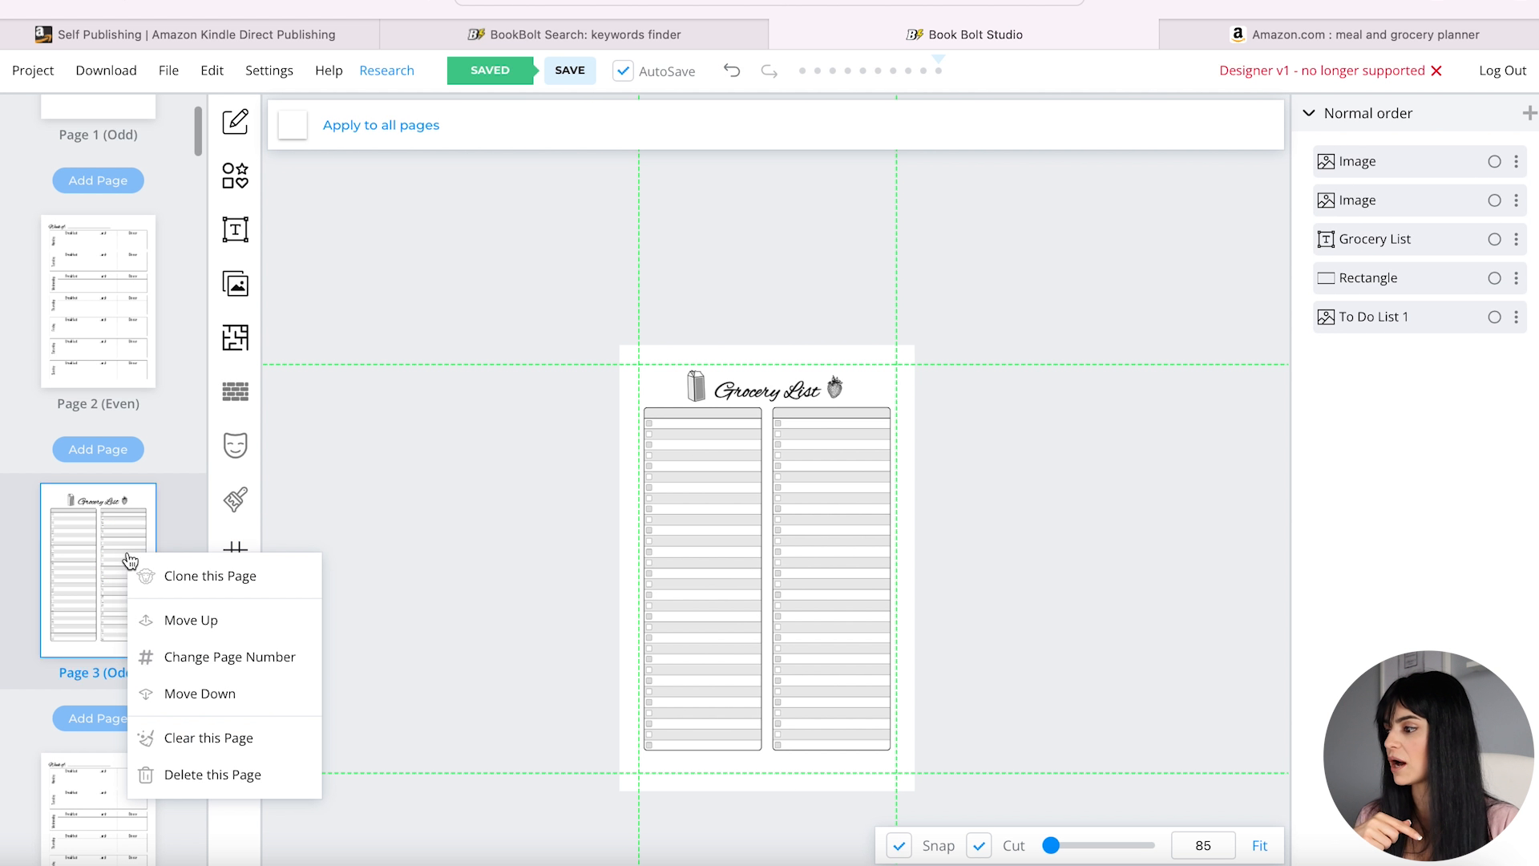
click(215, 579)
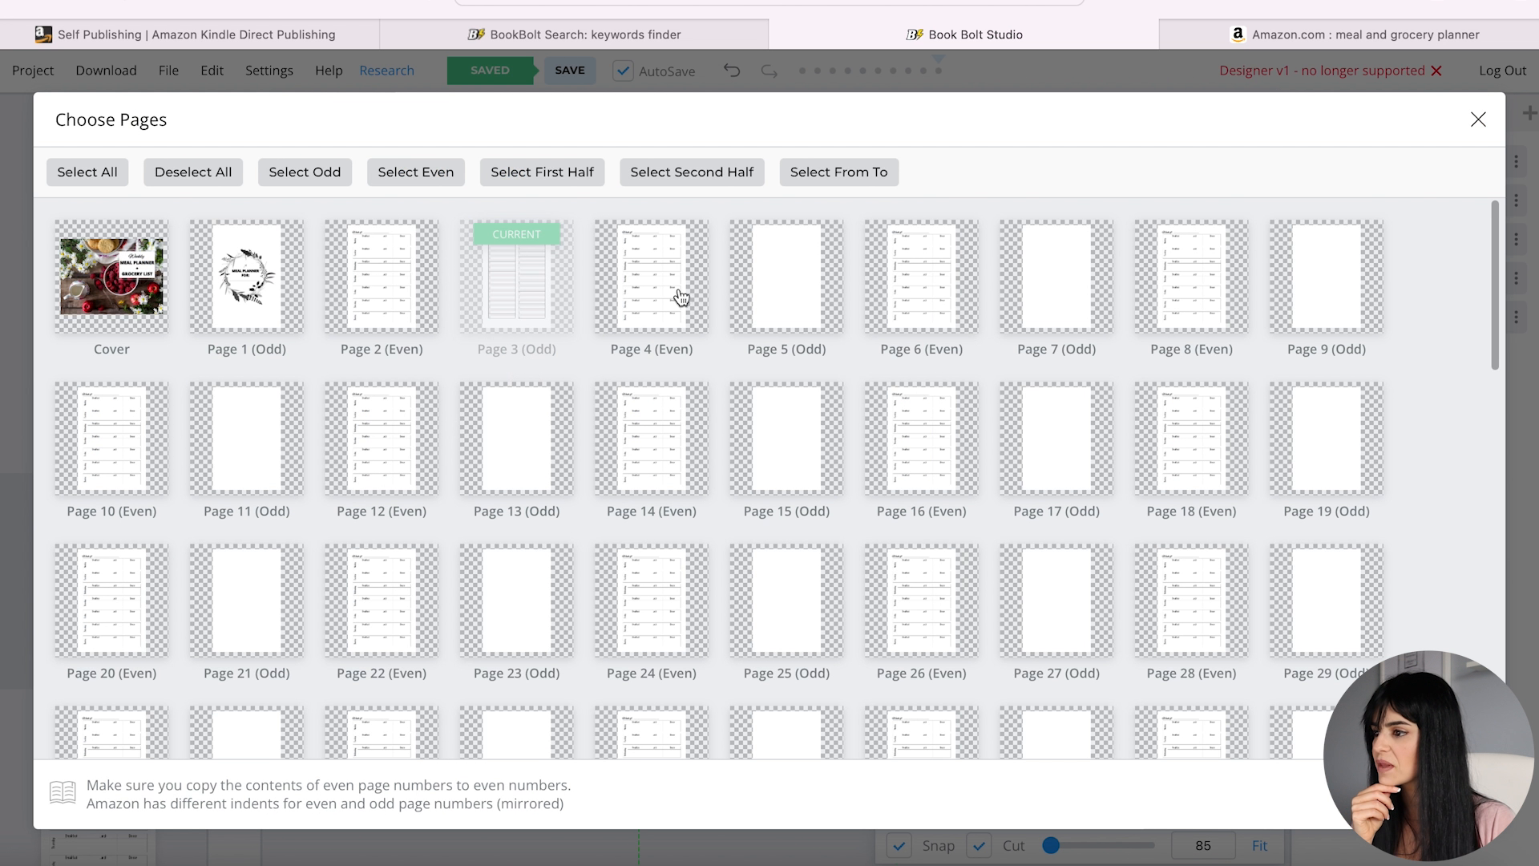
click(333, 183)
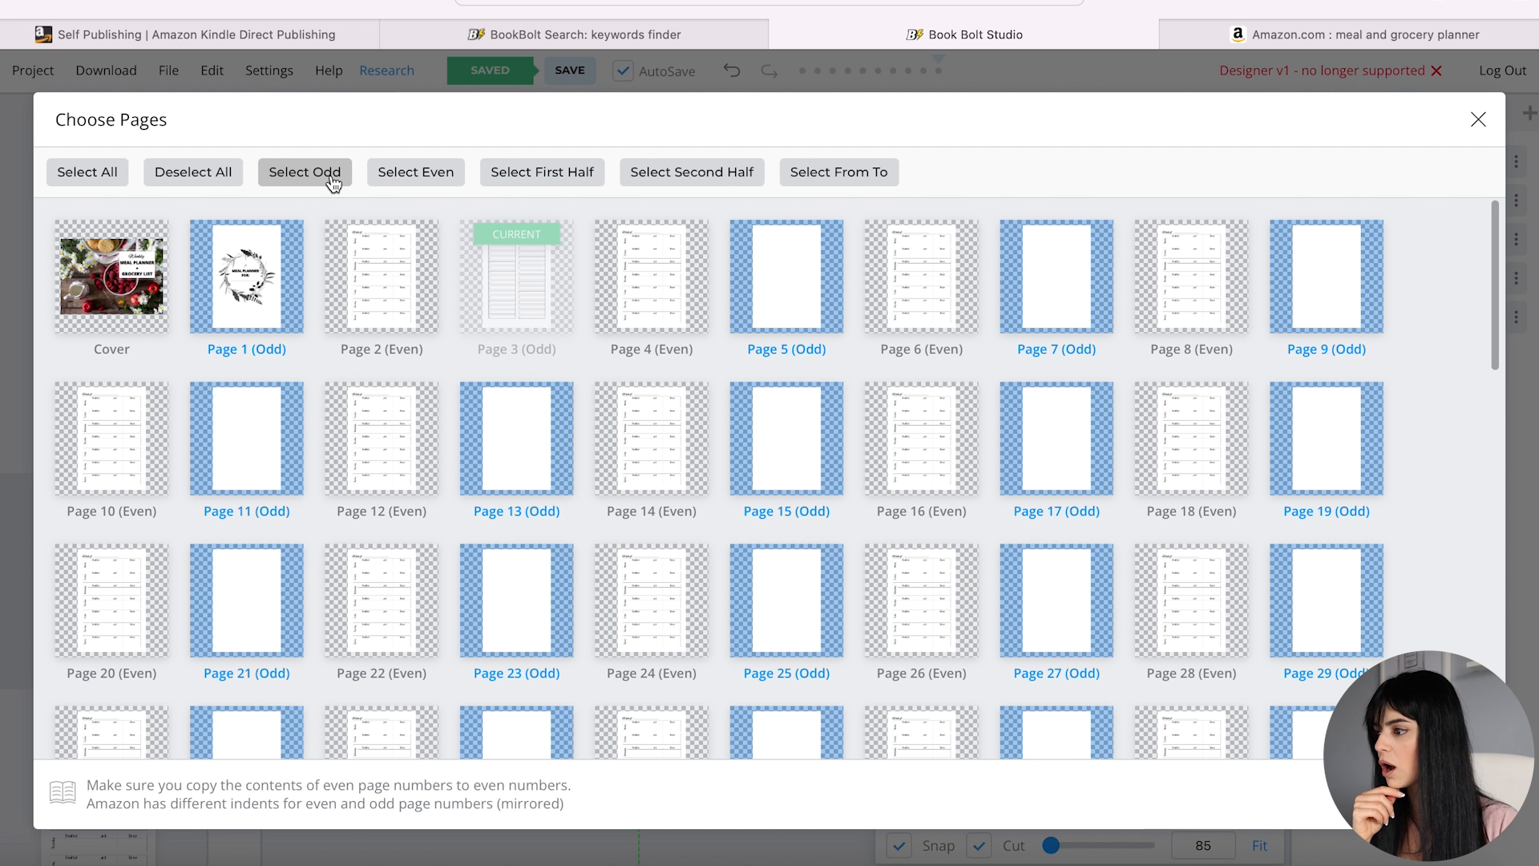
click(275, 287)
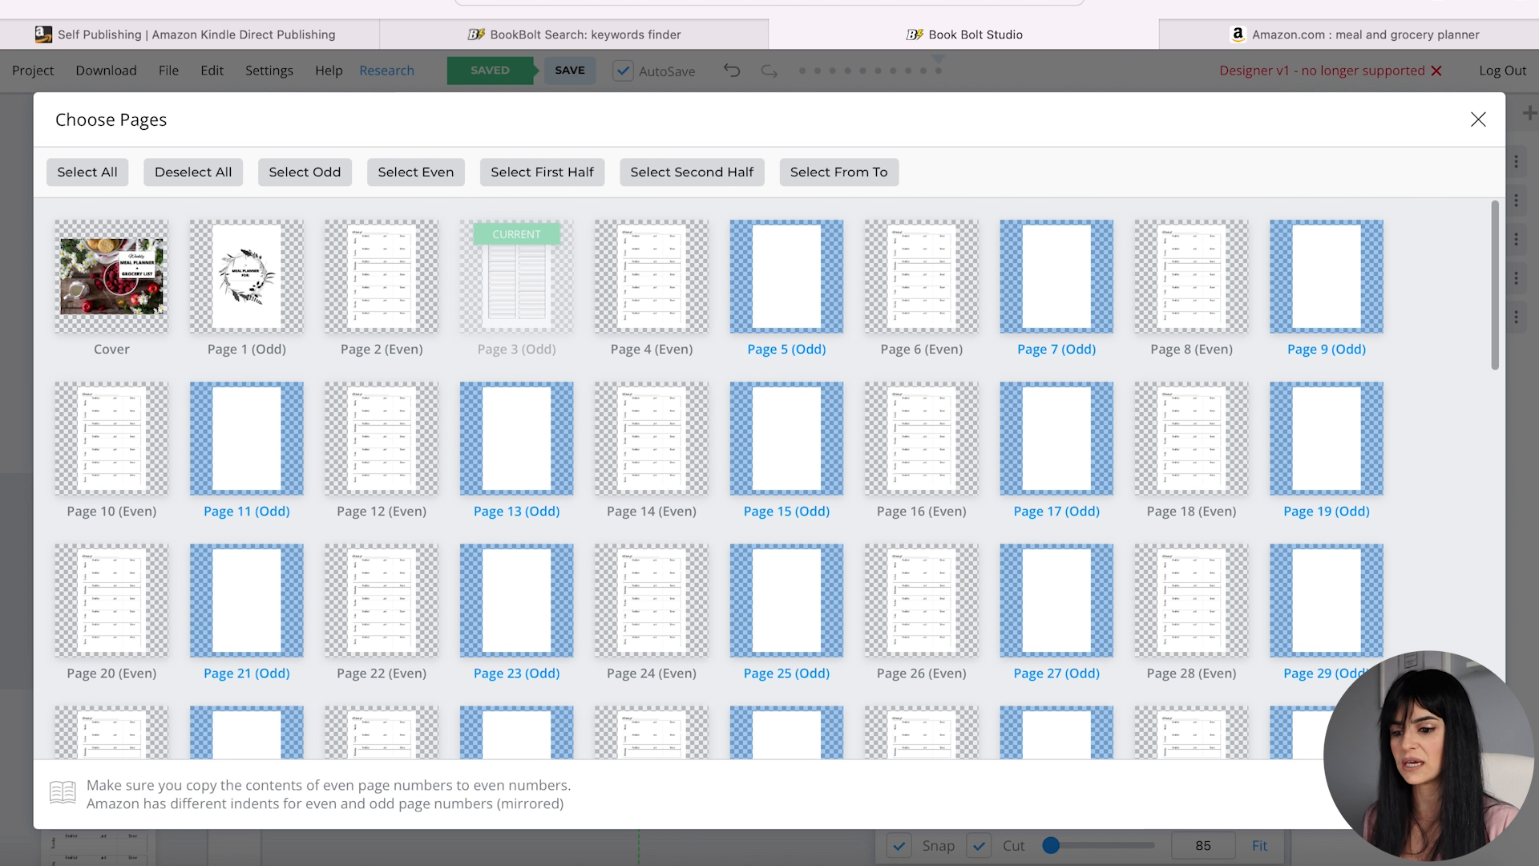
click(1435, 793)
click(969, 460)
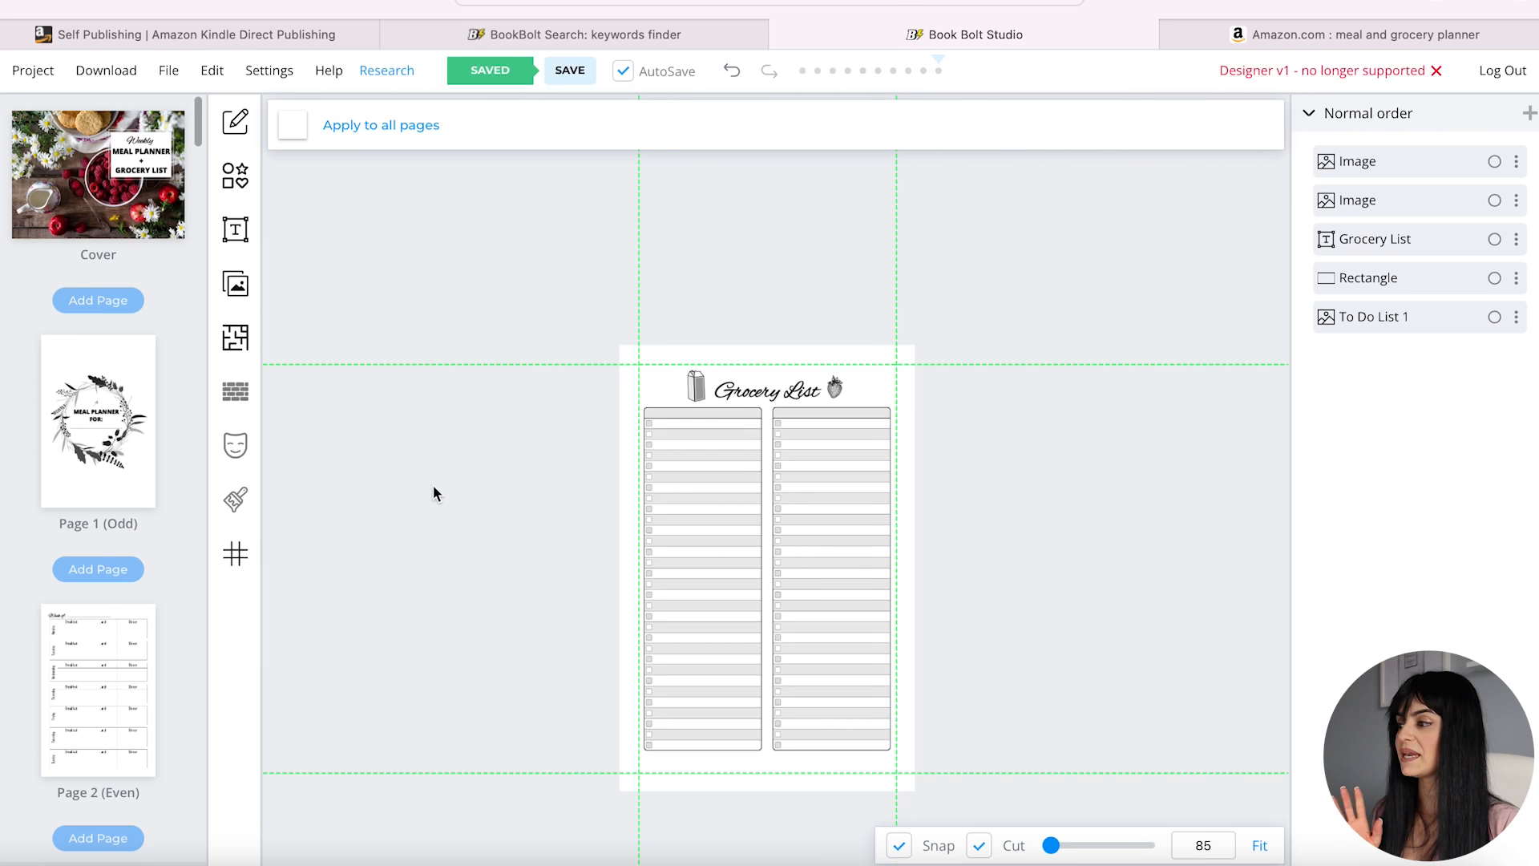
- Download the whole current project in CMYK
click(113, 78)
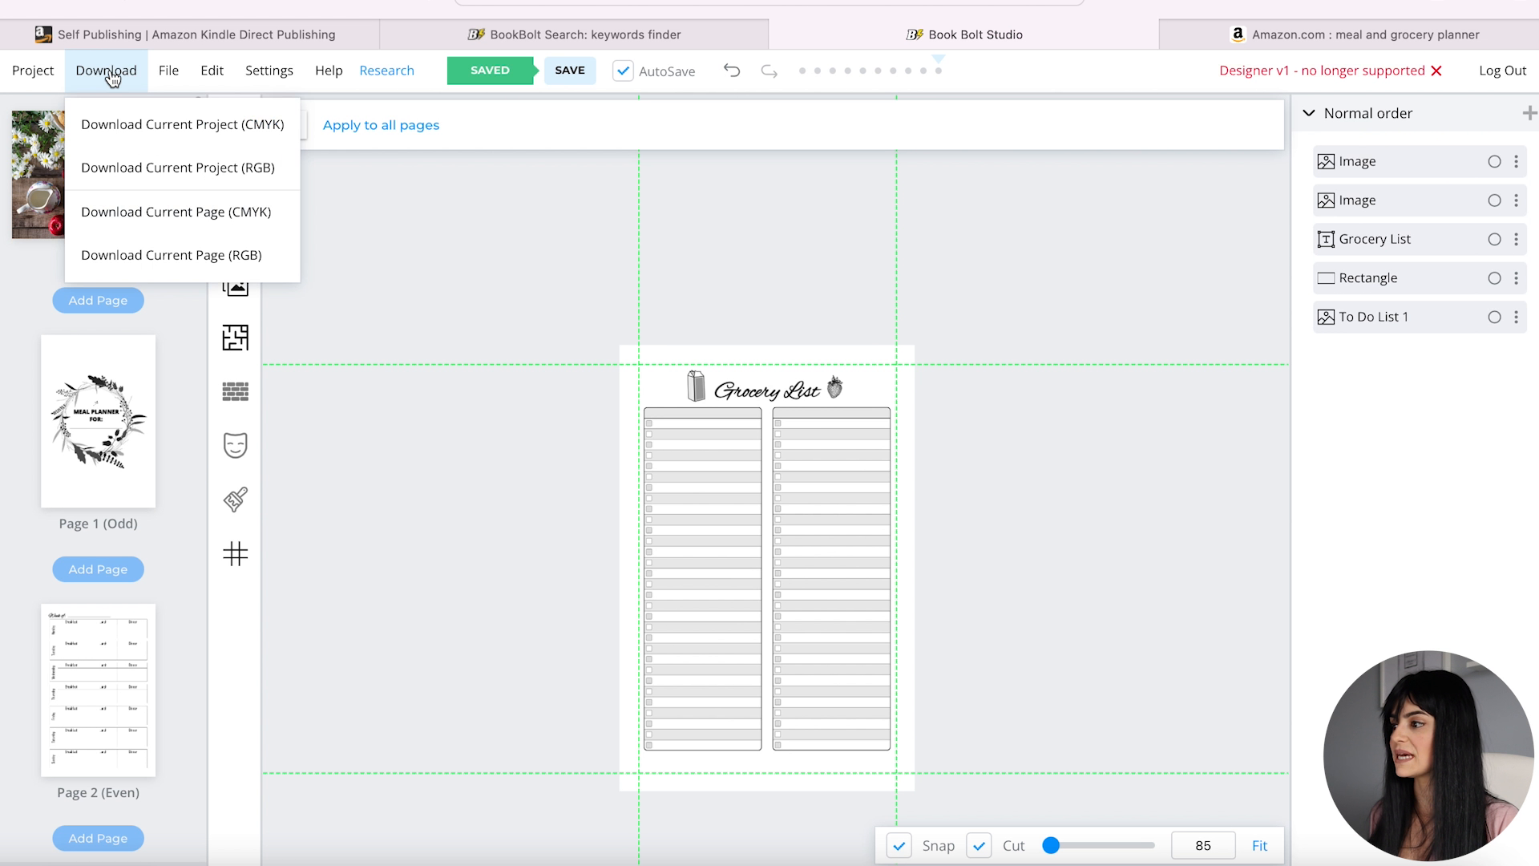
click(213, 135)
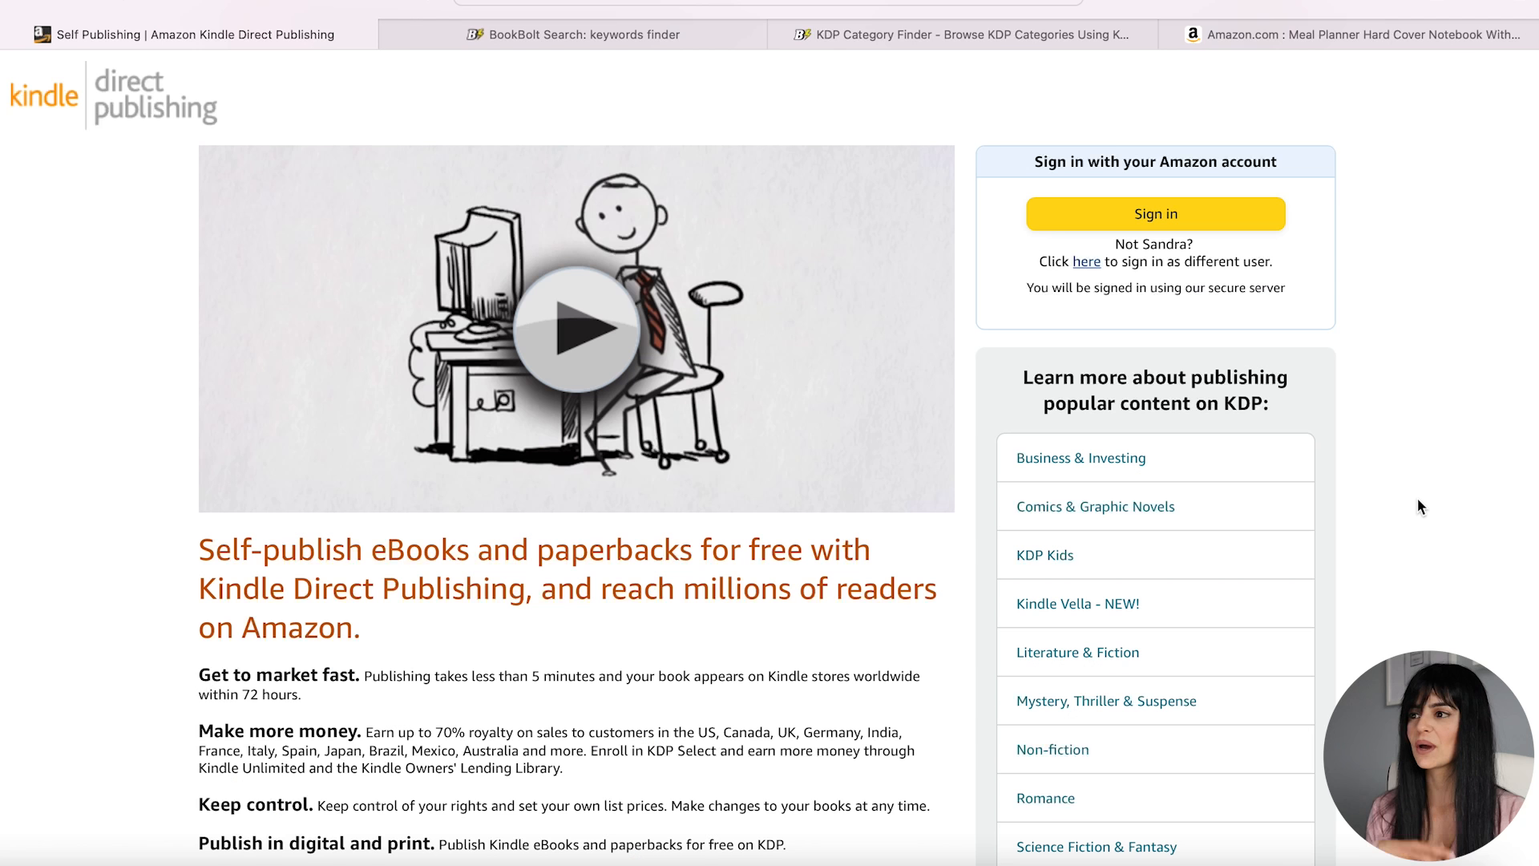
- Switch to Kindle Direct Publishing and sign in with the Amazon account to reach the Bookshelf
click(1179, 220)
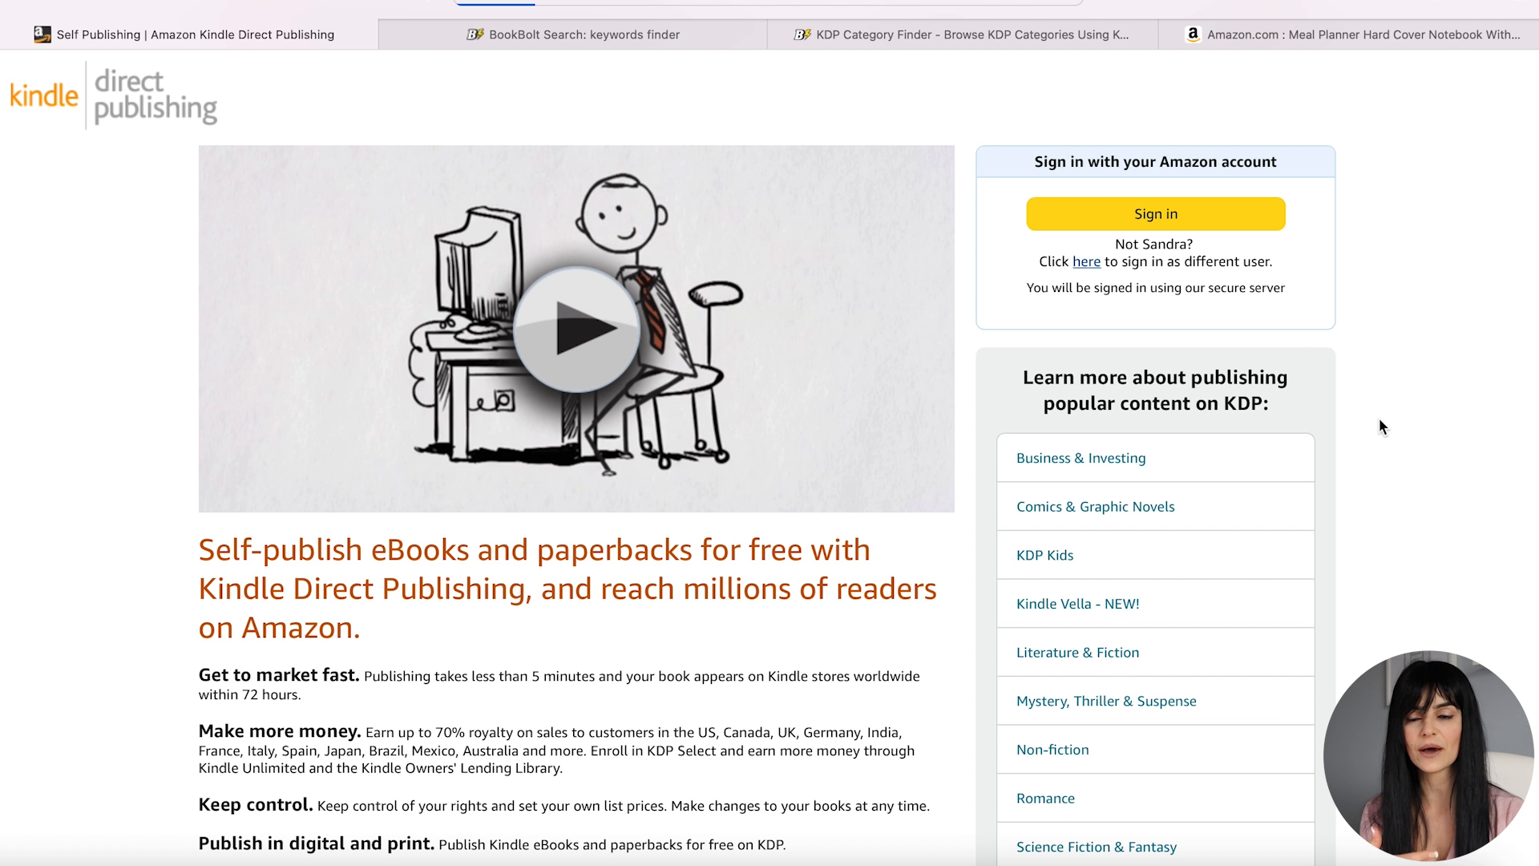
scroll(1388, 416, down, 3)
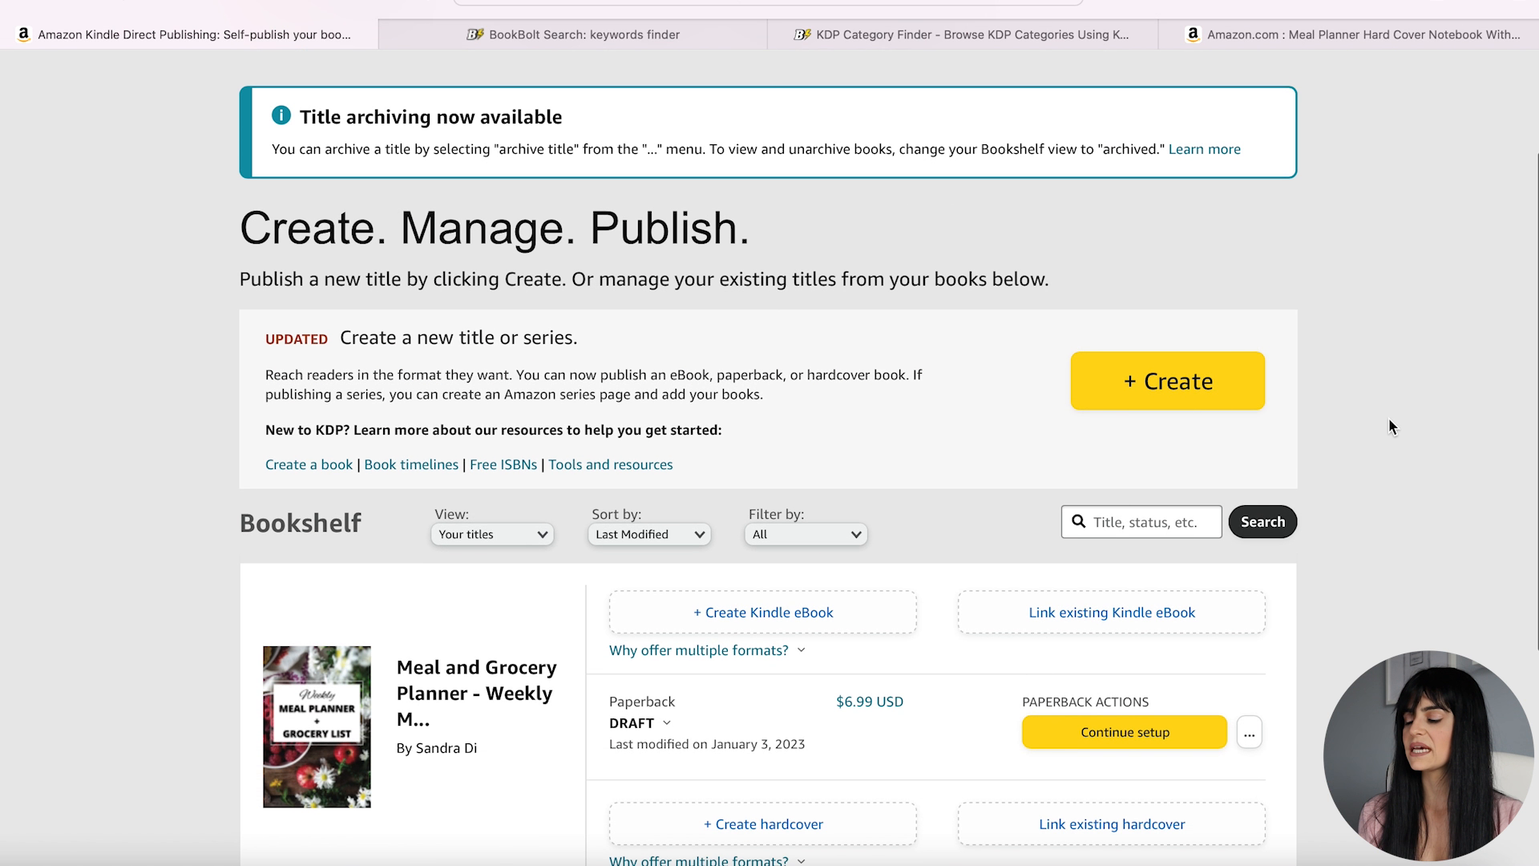
scroll(1389, 417, down, 1)
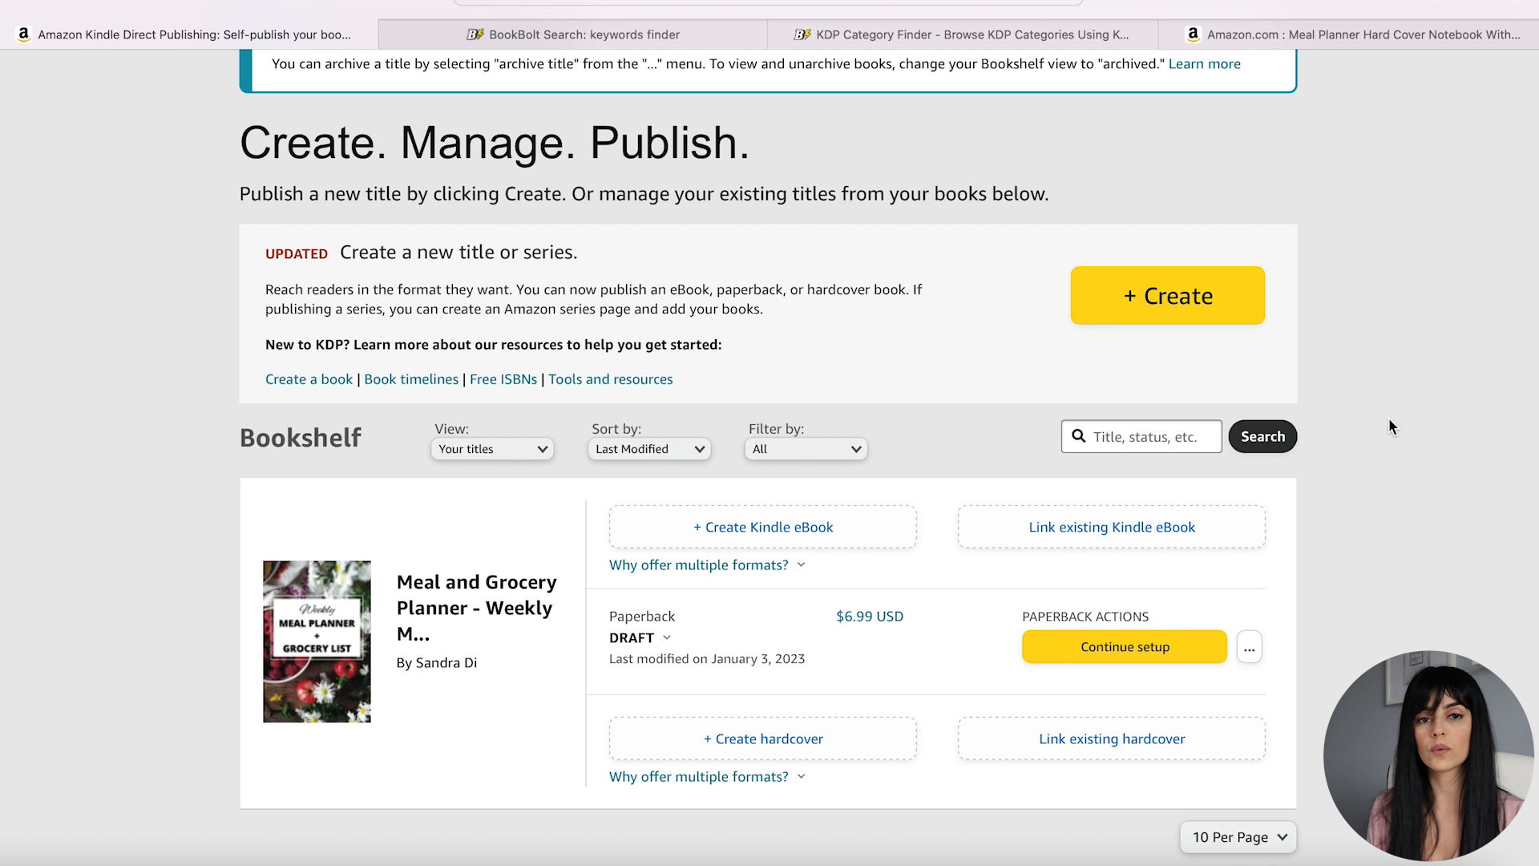
scroll(1388, 417, up, 2)
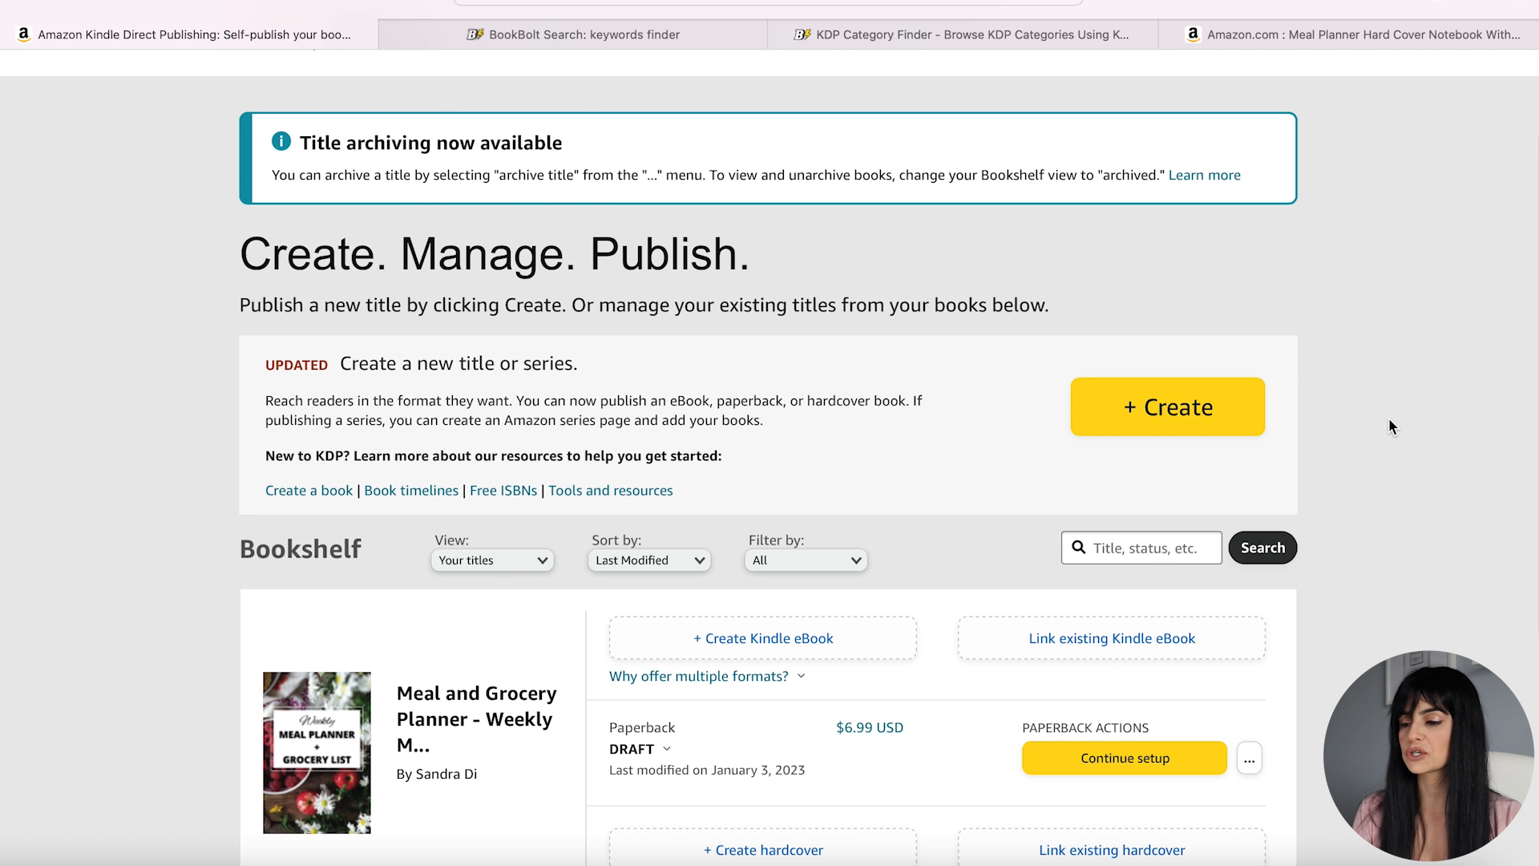
click(1155, 410)
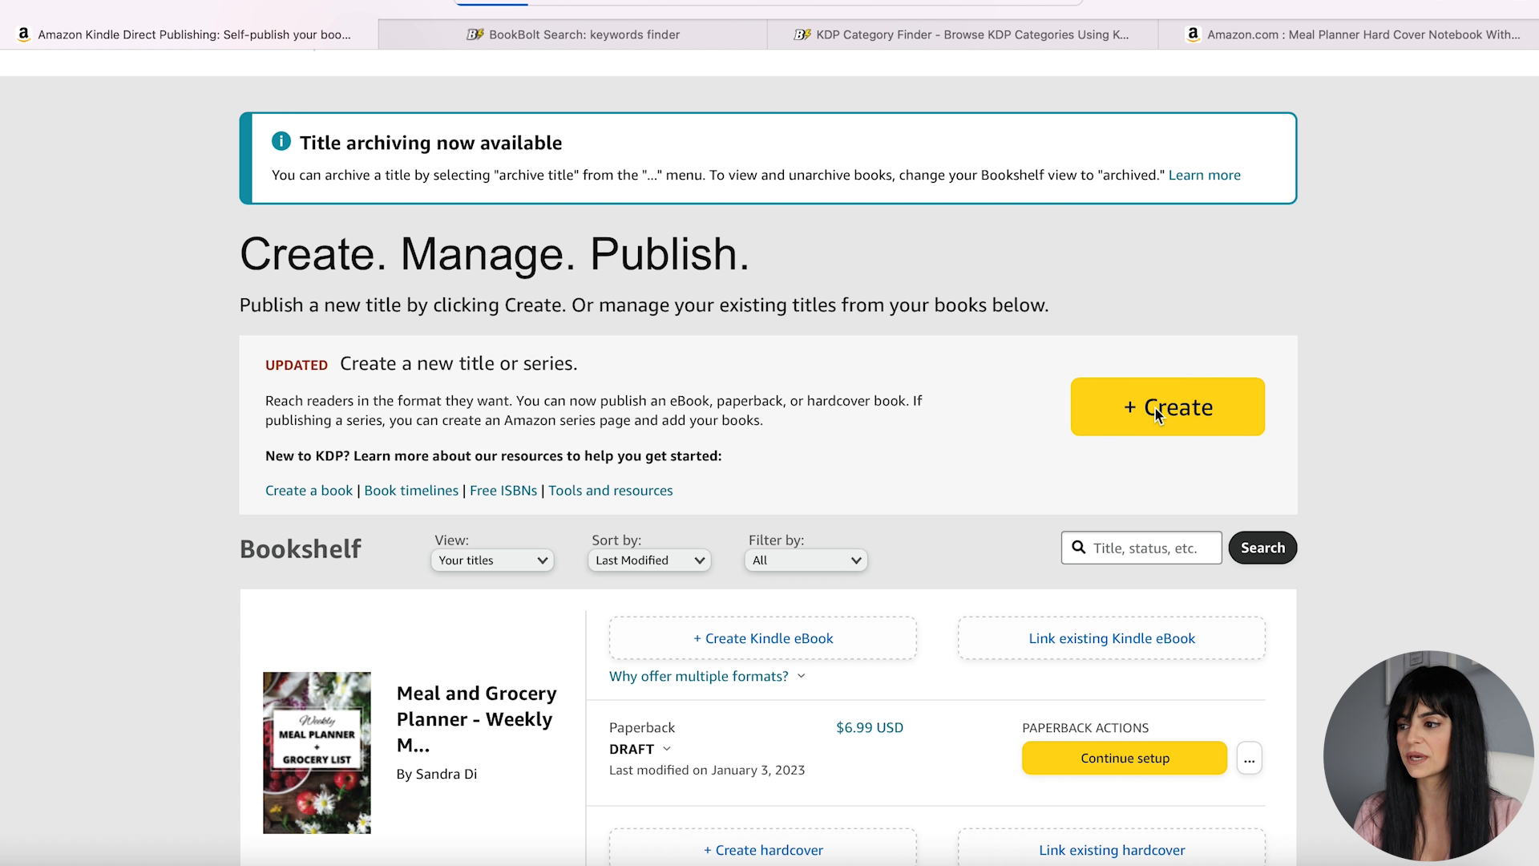
scroll(1434, 455, down, 5)
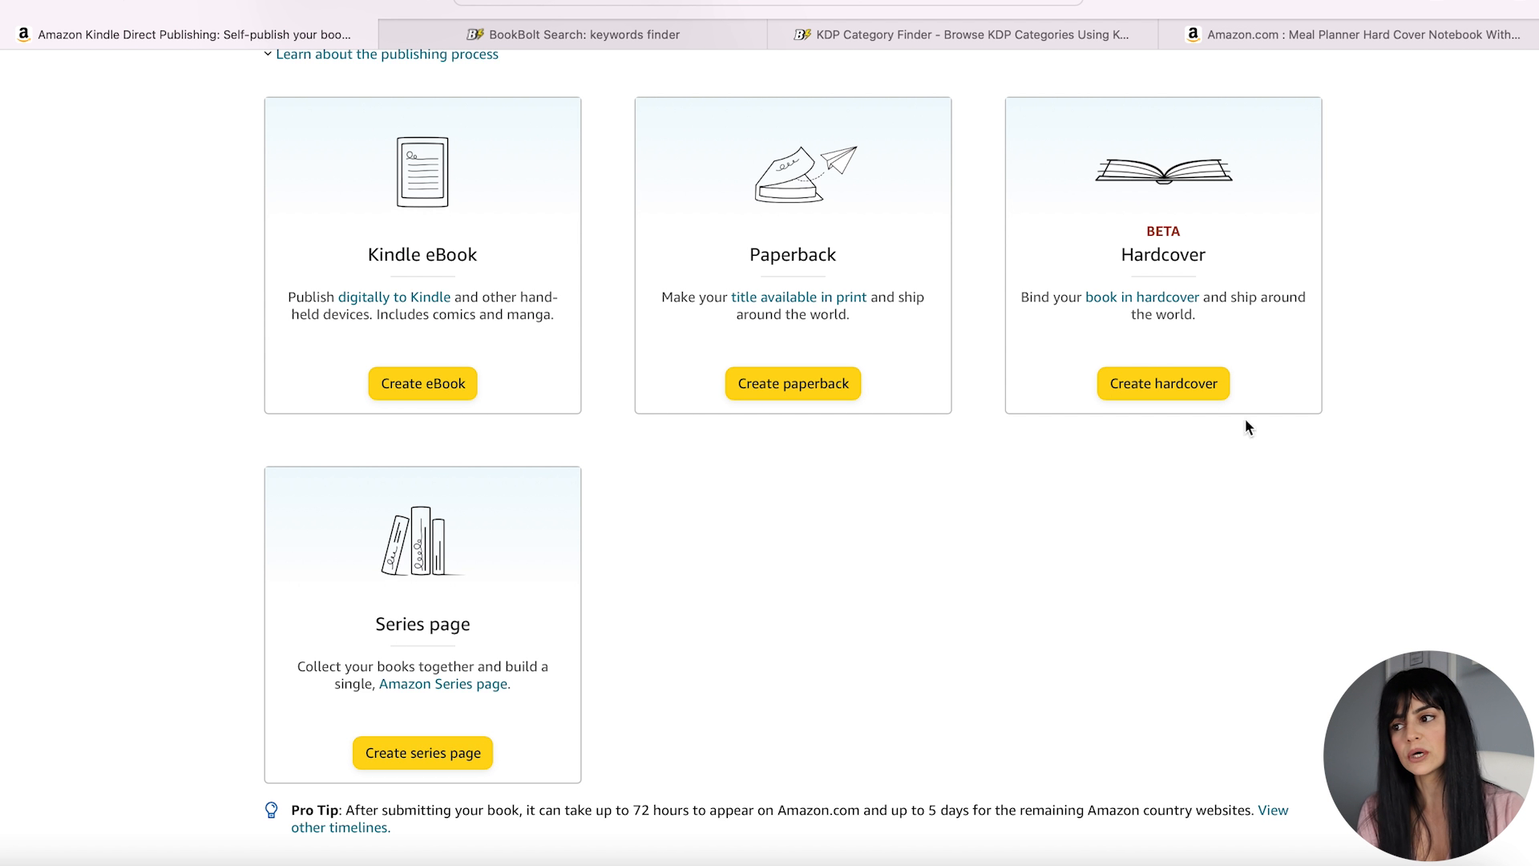
click(816, 388)
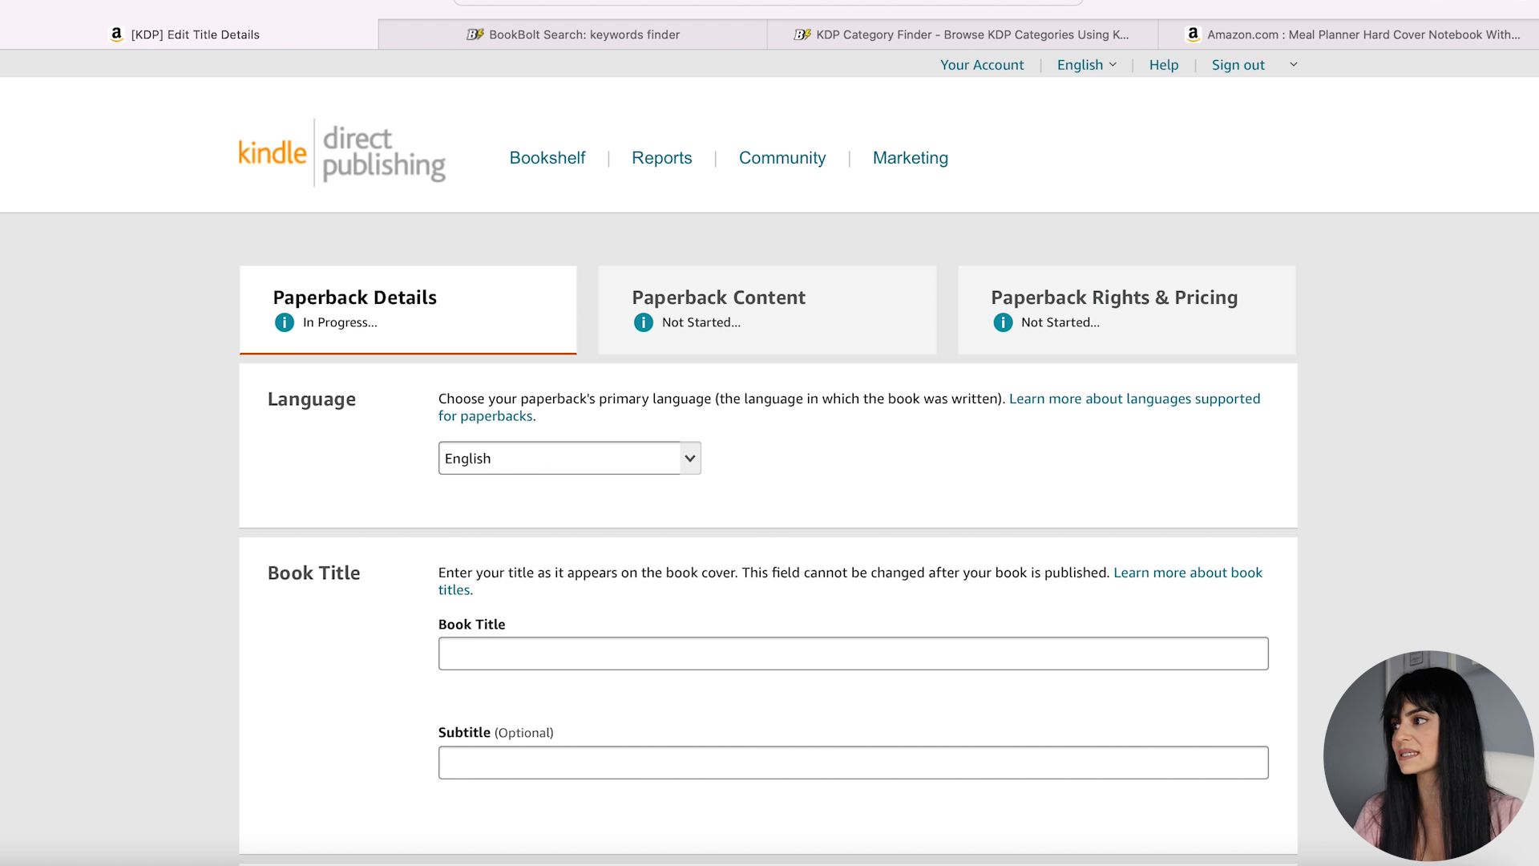
click(178, 1)
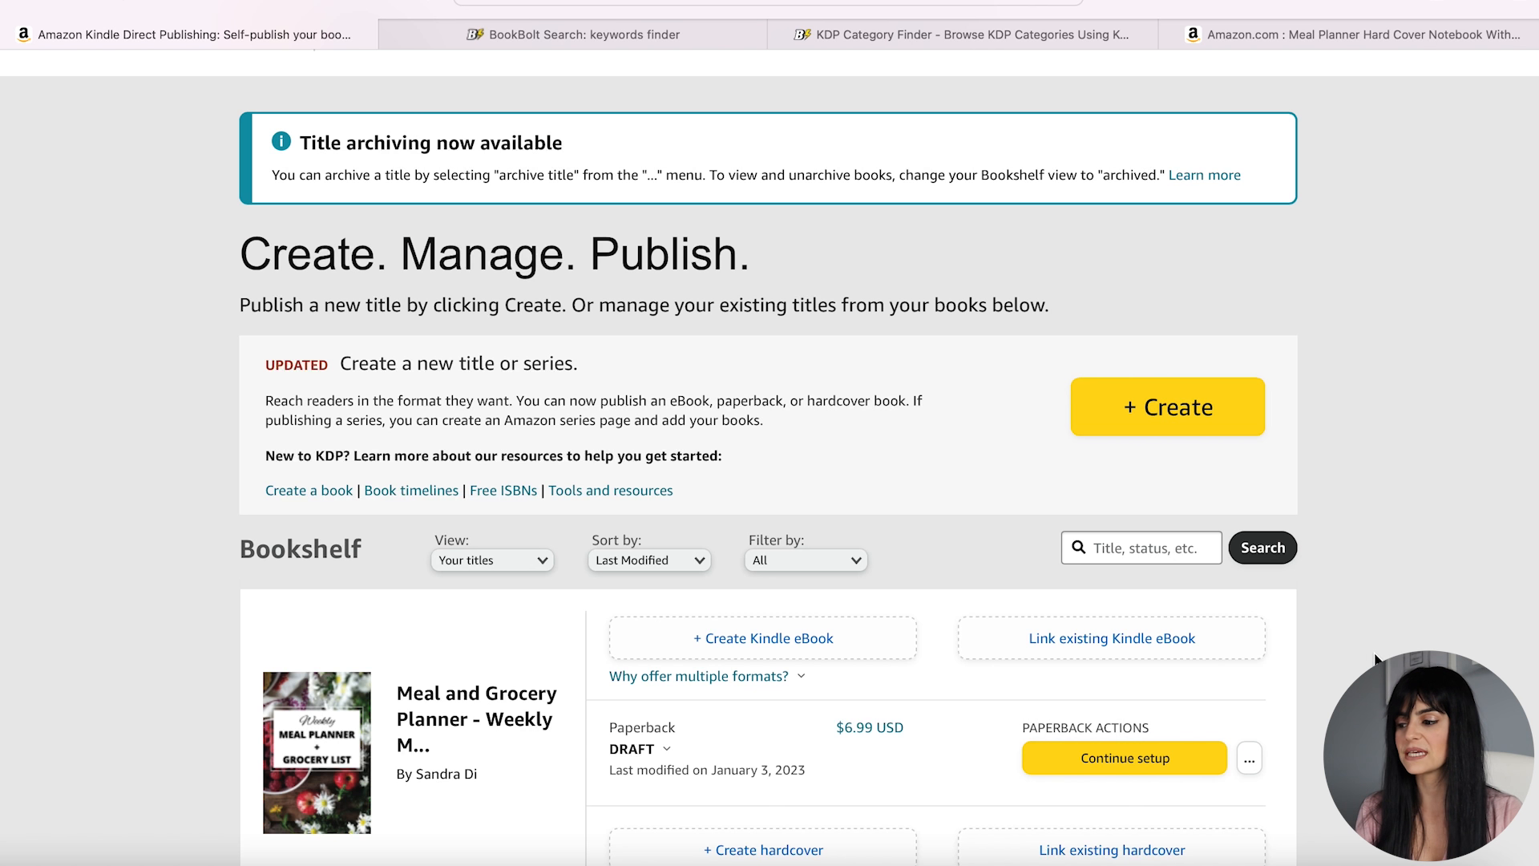
- Continue the setup of the Meal and Grocery Planner paperback draft from the Bookshelf
scroll(1380, 634, down, 5)
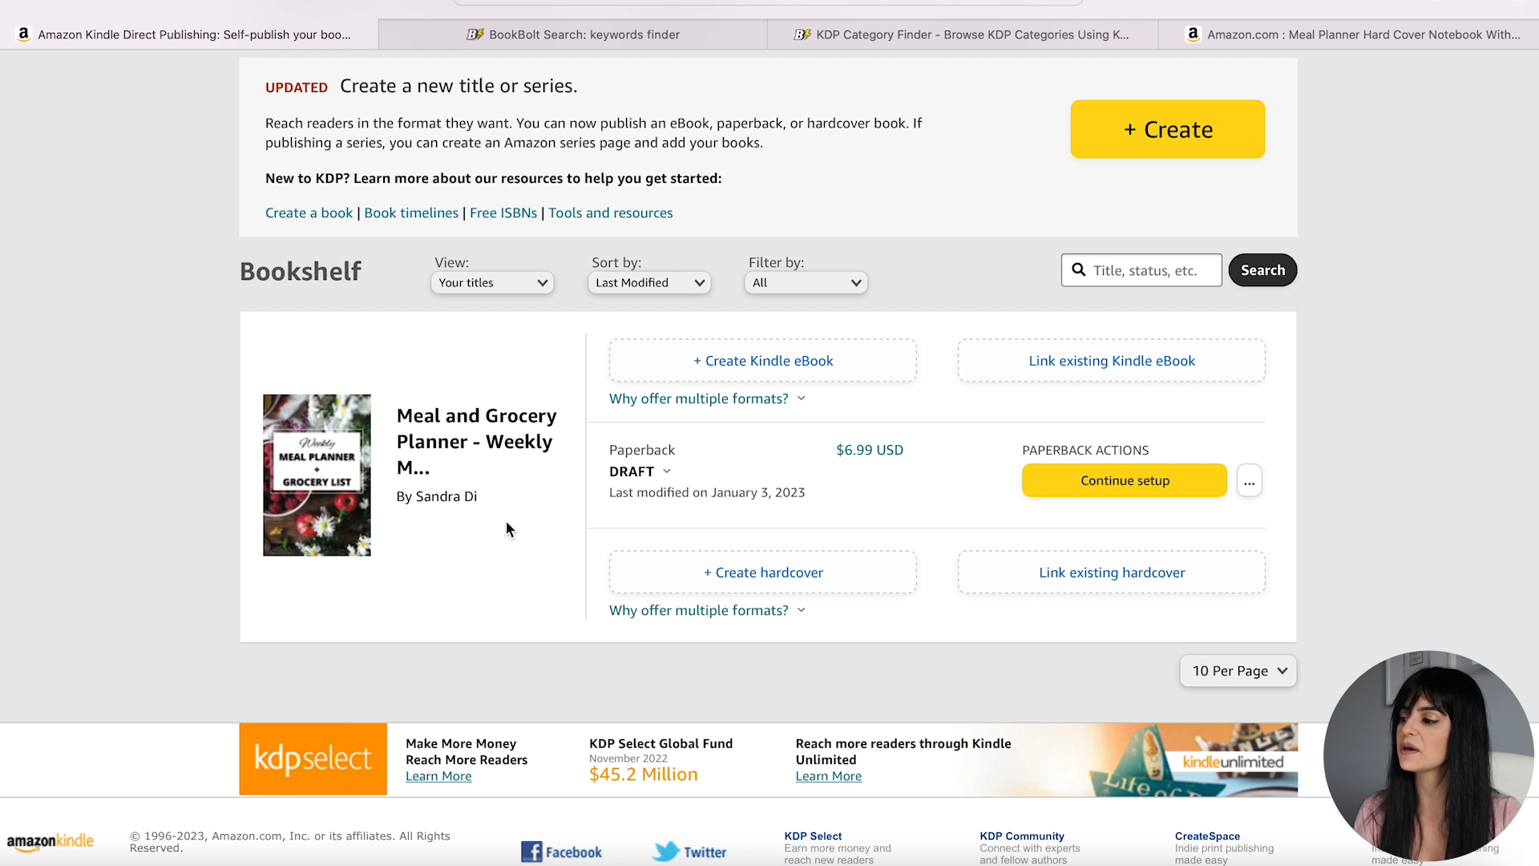
click(1135, 484)
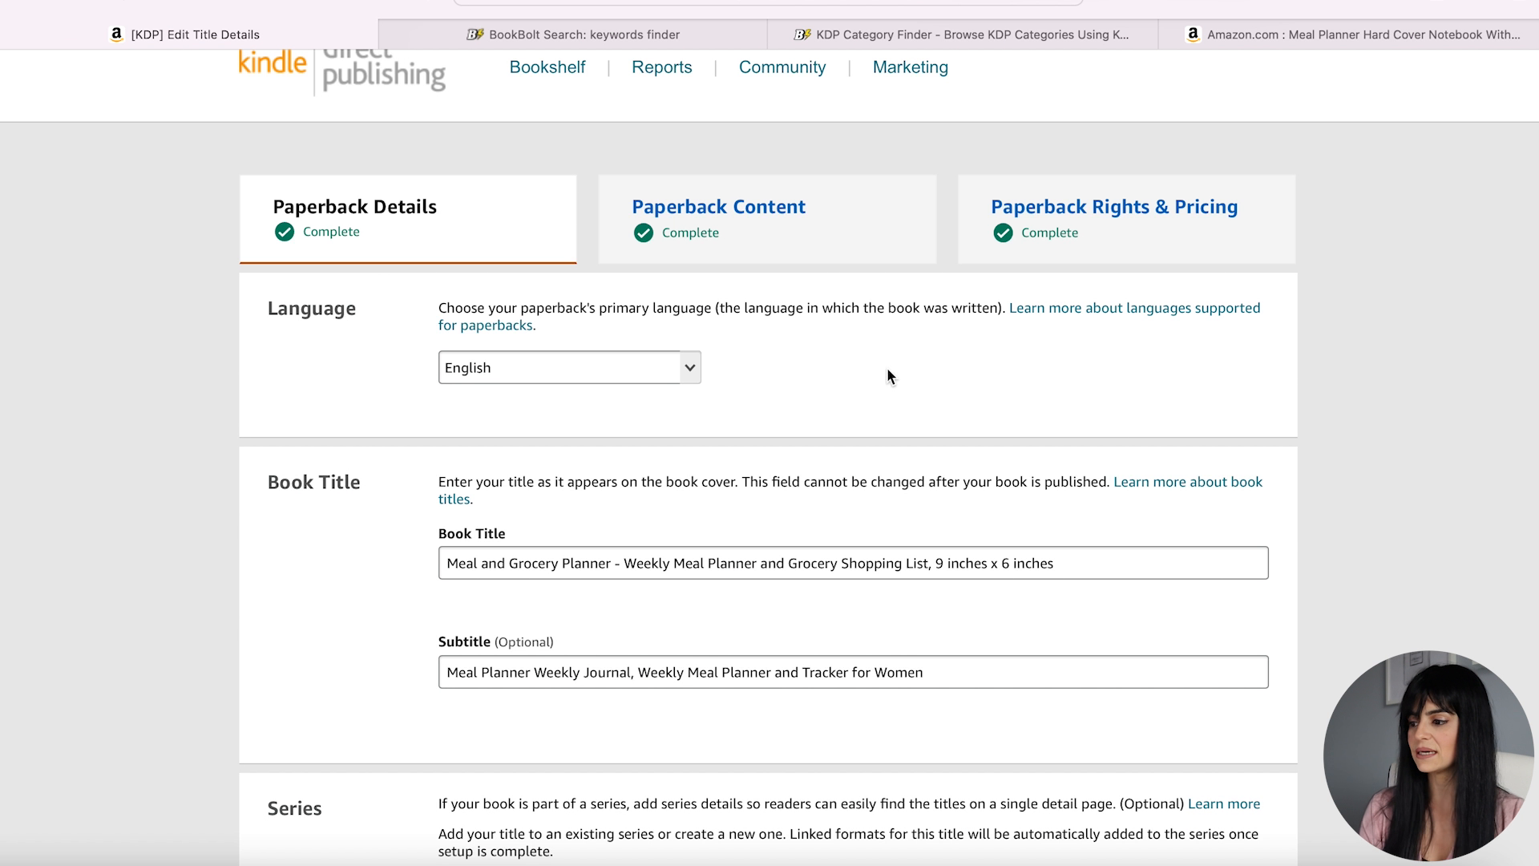
- Examine the paperback's book title, checking its keyword phrases and the size wording at its end
scroll(889, 367, down, 3)
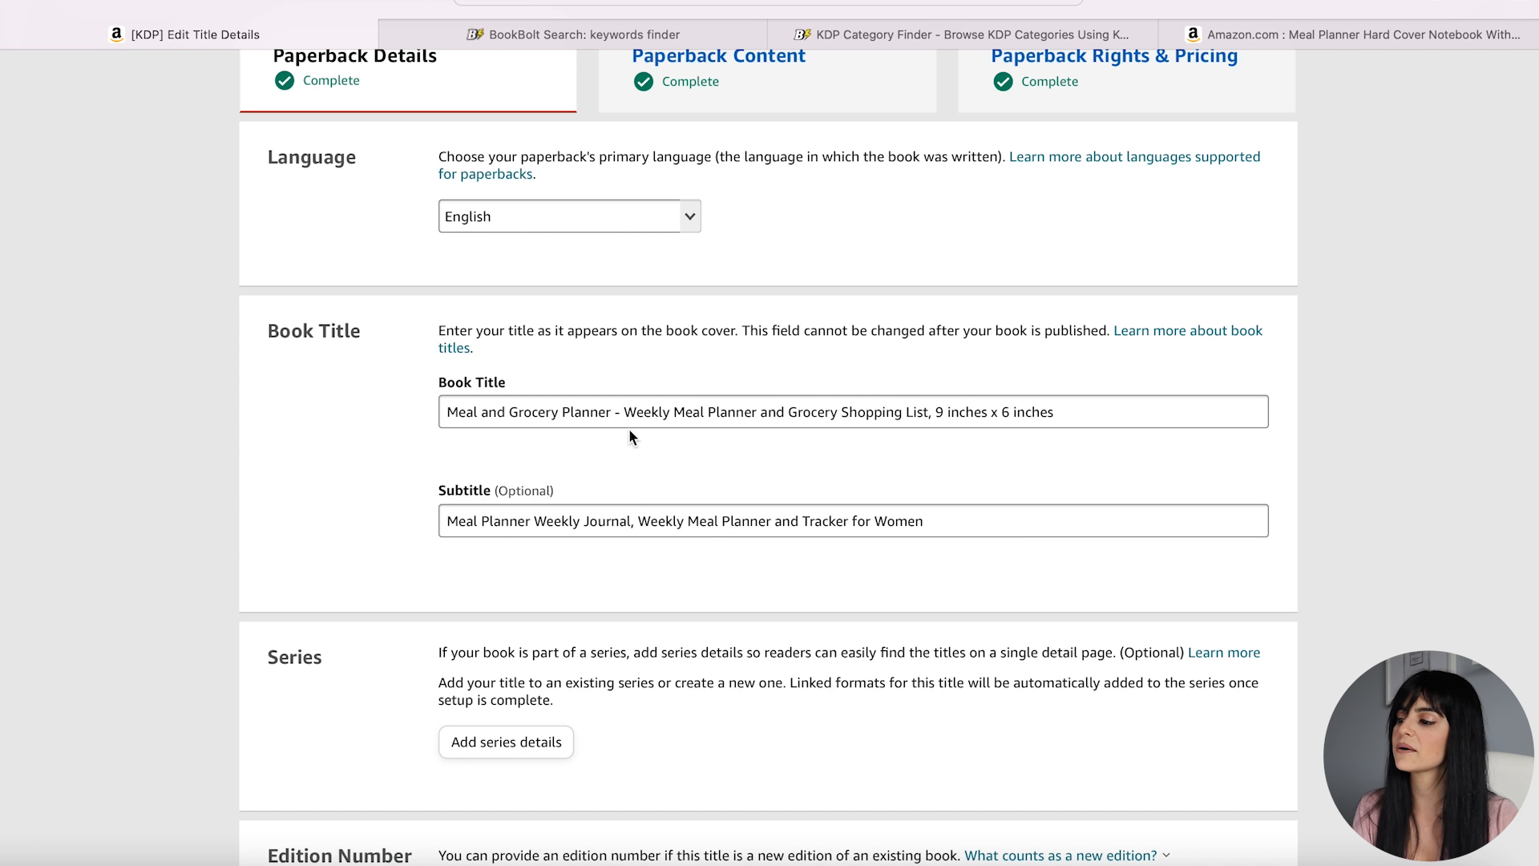
scroll(626, 413, down, 1)
drag(611, 361, 581, 361)
click(579, 363)
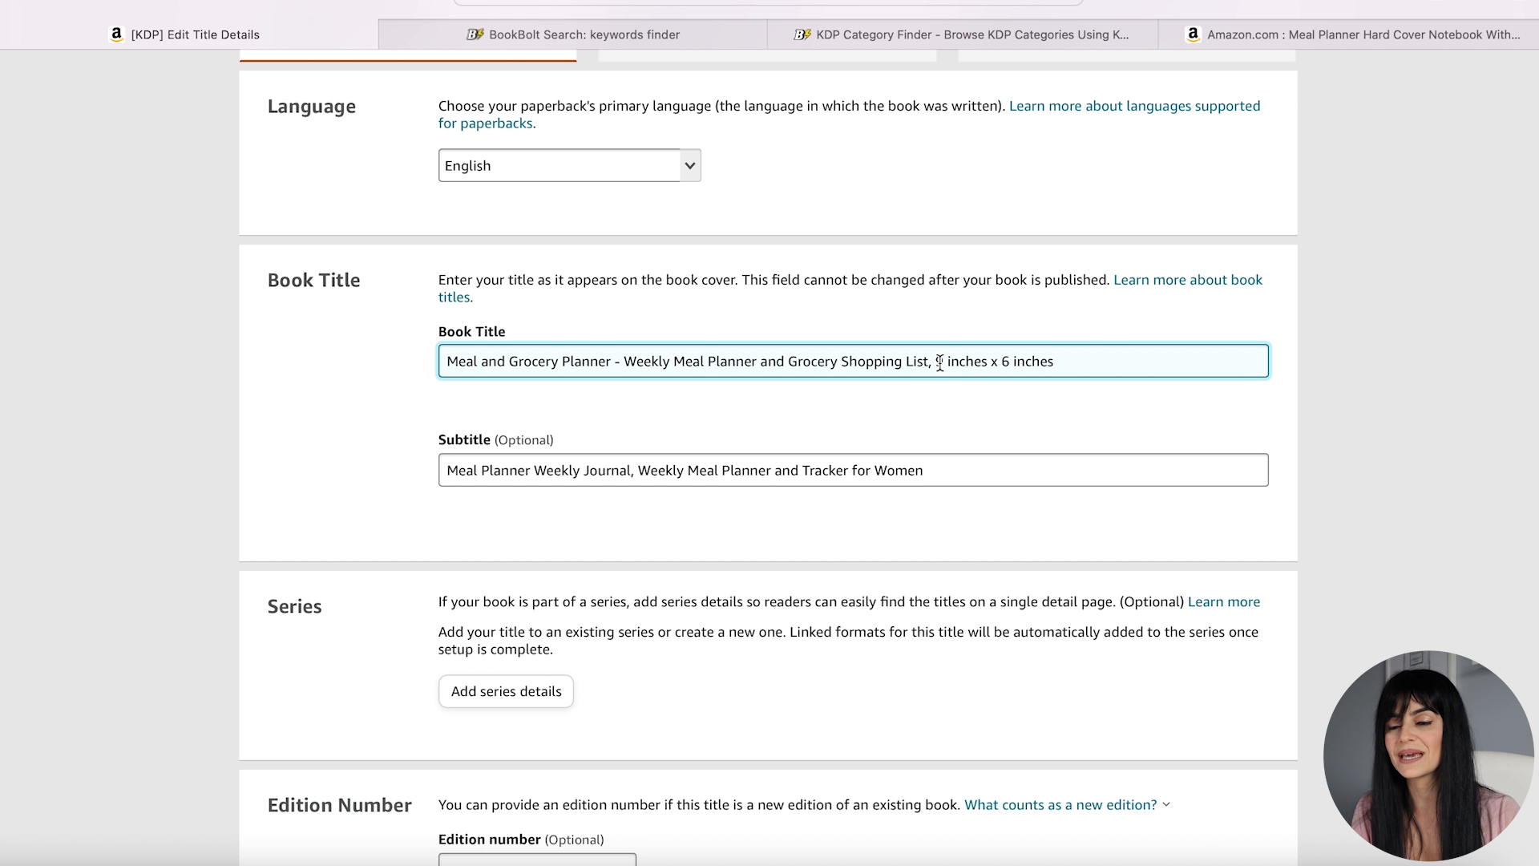
drag(935, 356, 1072, 358)
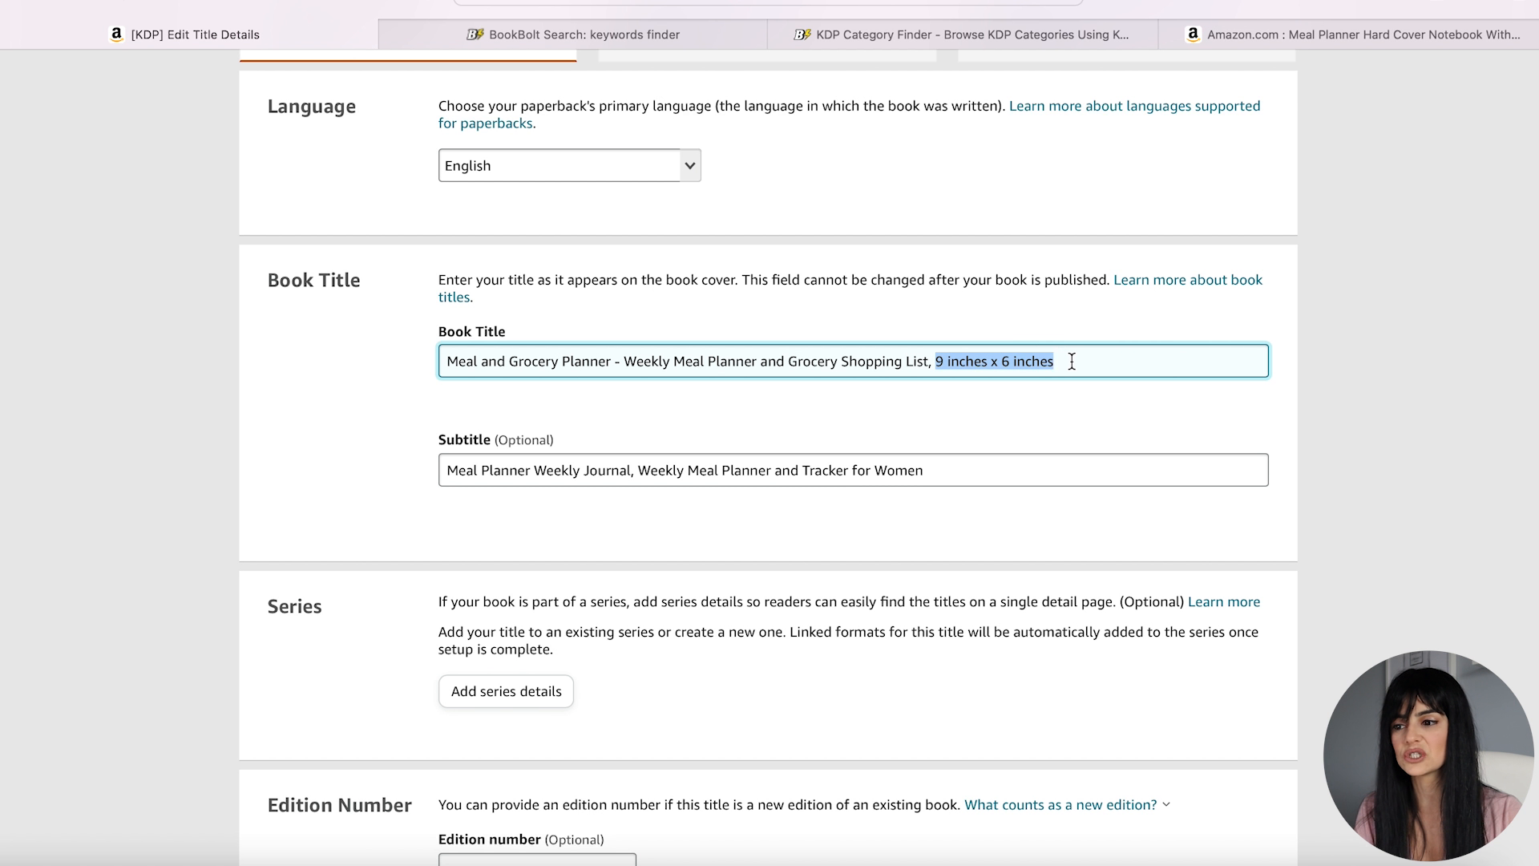
click(1072, 361)
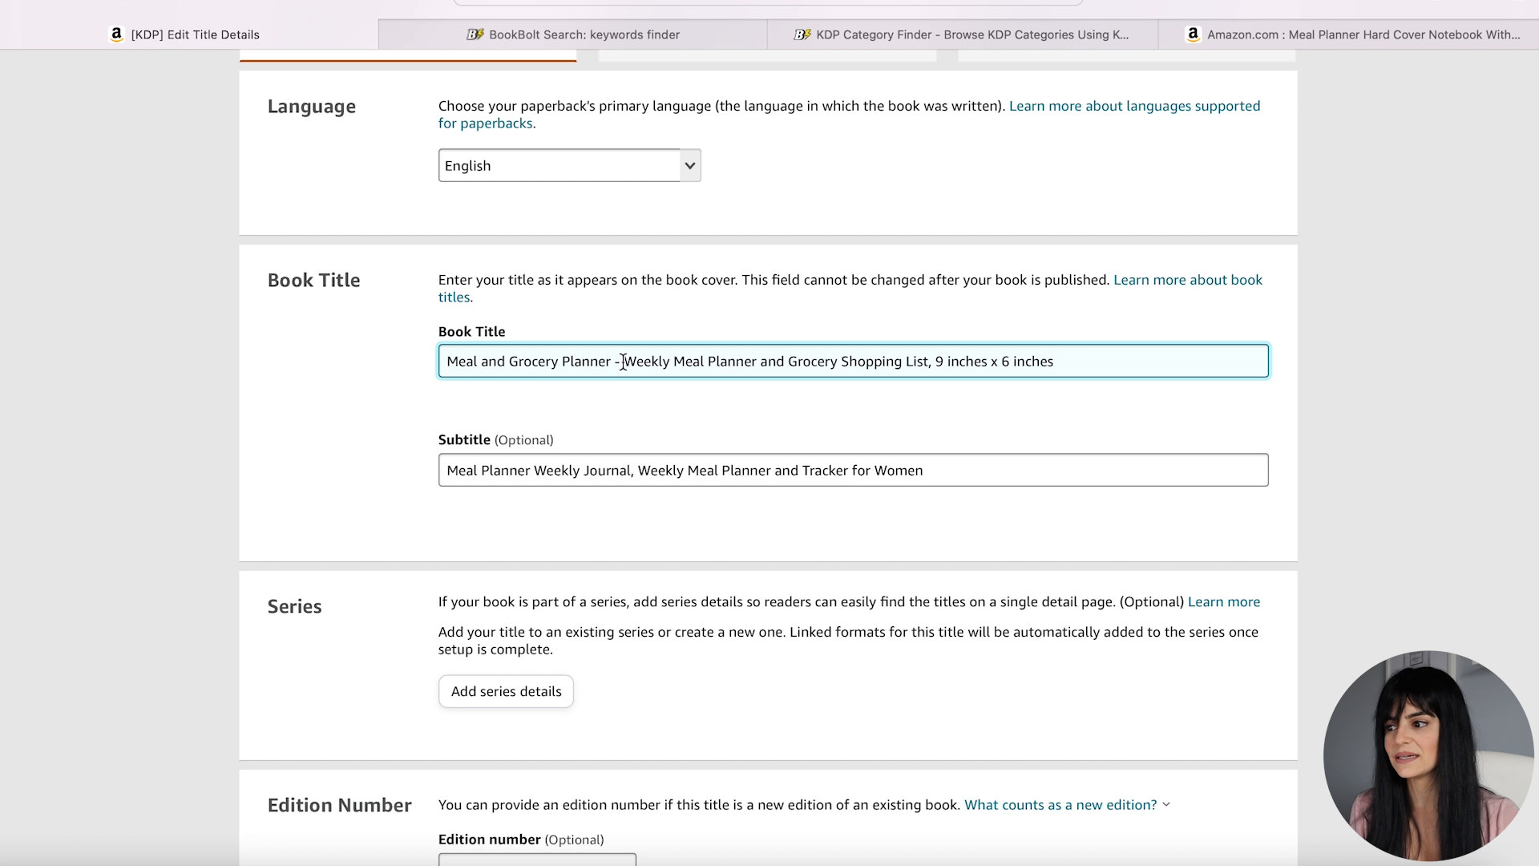
drag(627, 362, 898, 362)
click(794, 362)
click(896, 364)
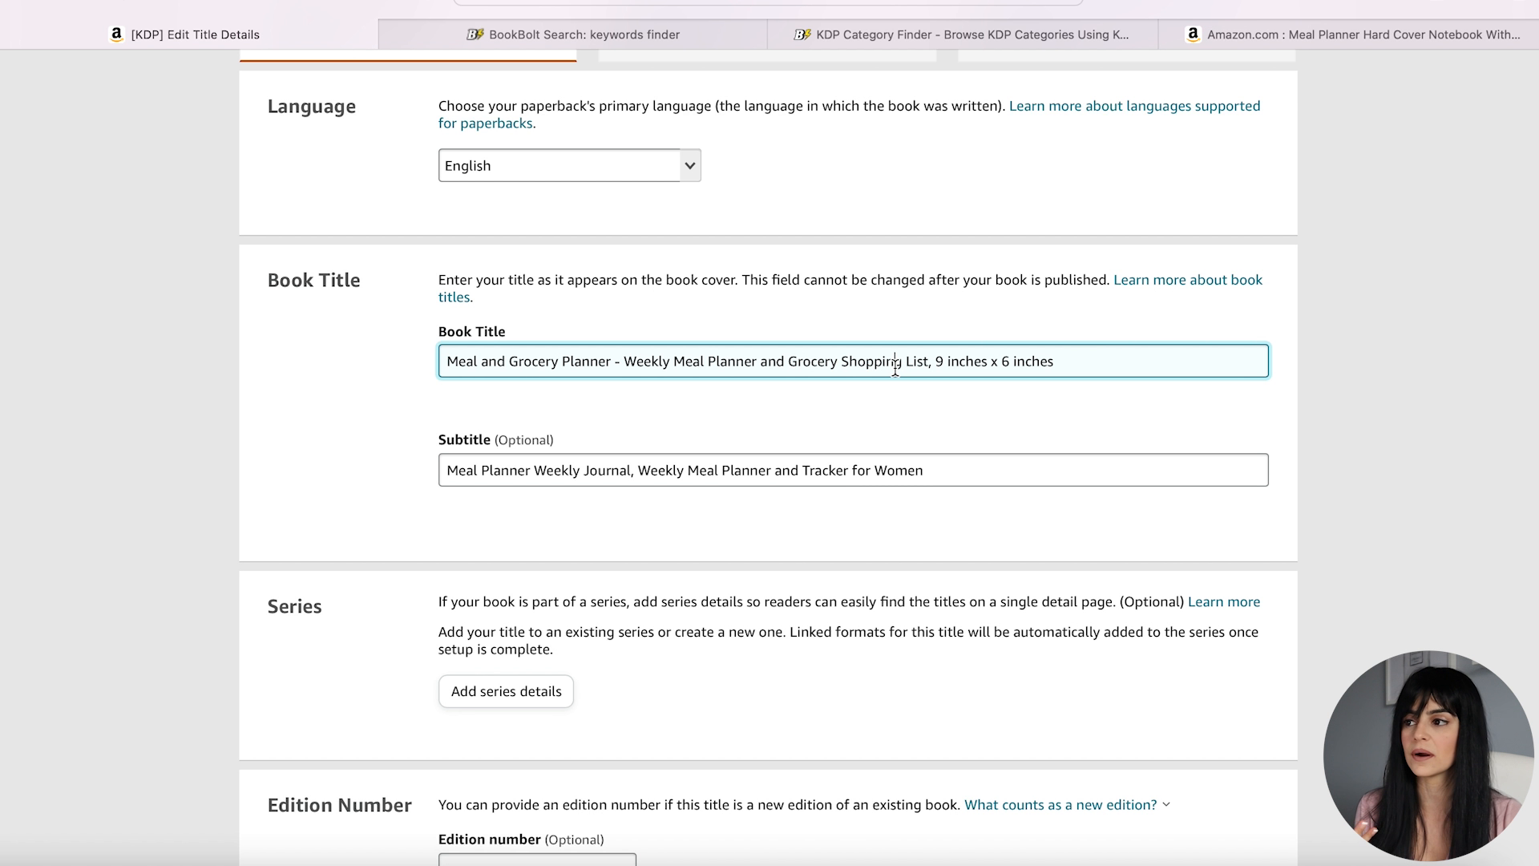
- Switch to the Book Bolt keyword finder and review the search volumes and competition for meal planner phrases
click(648, 32)
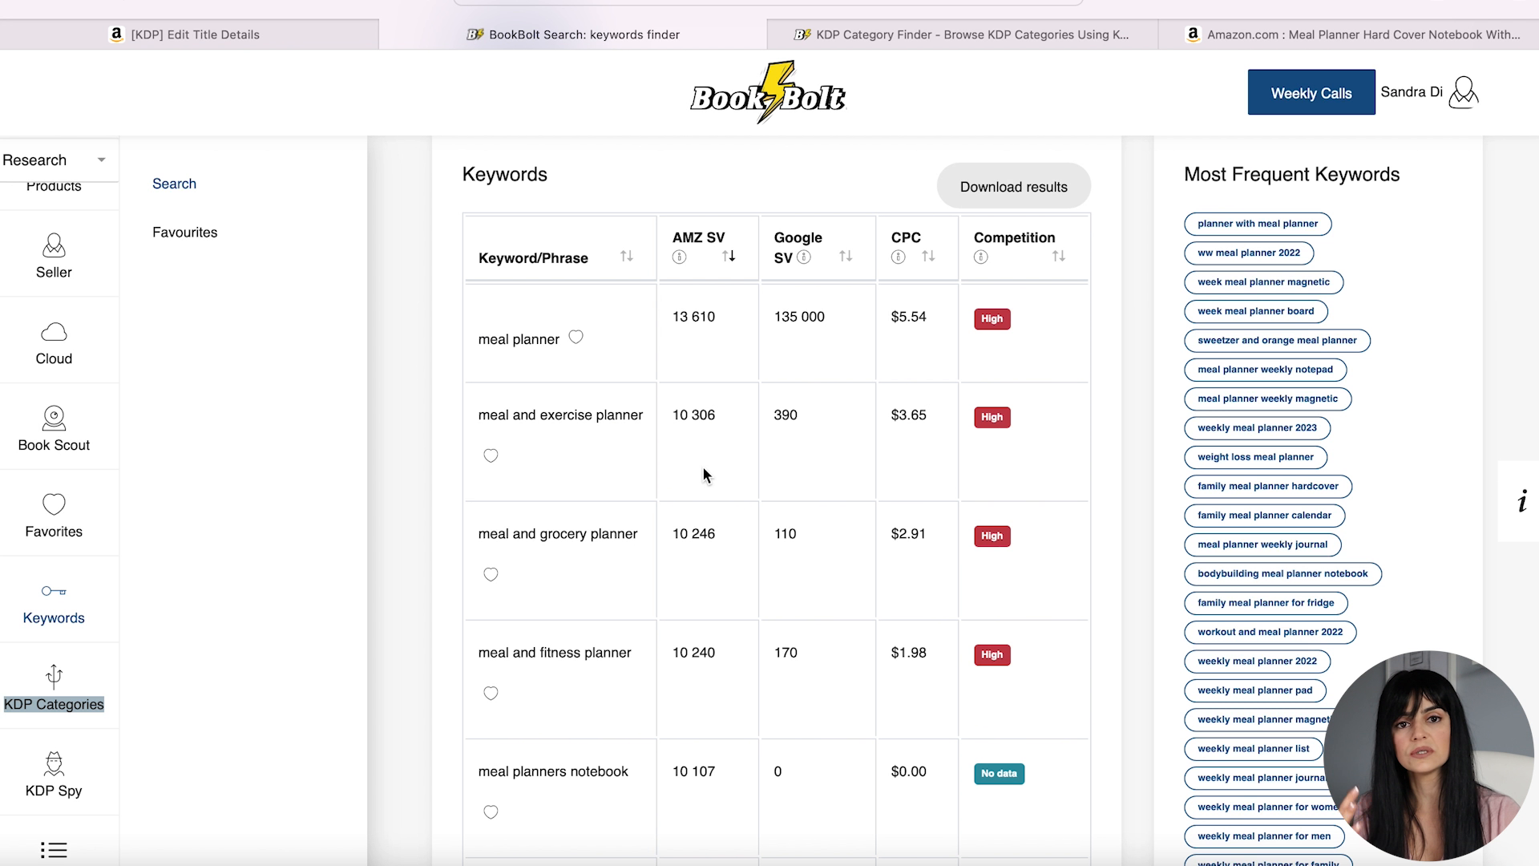
scroll(704, 473, down, 3)
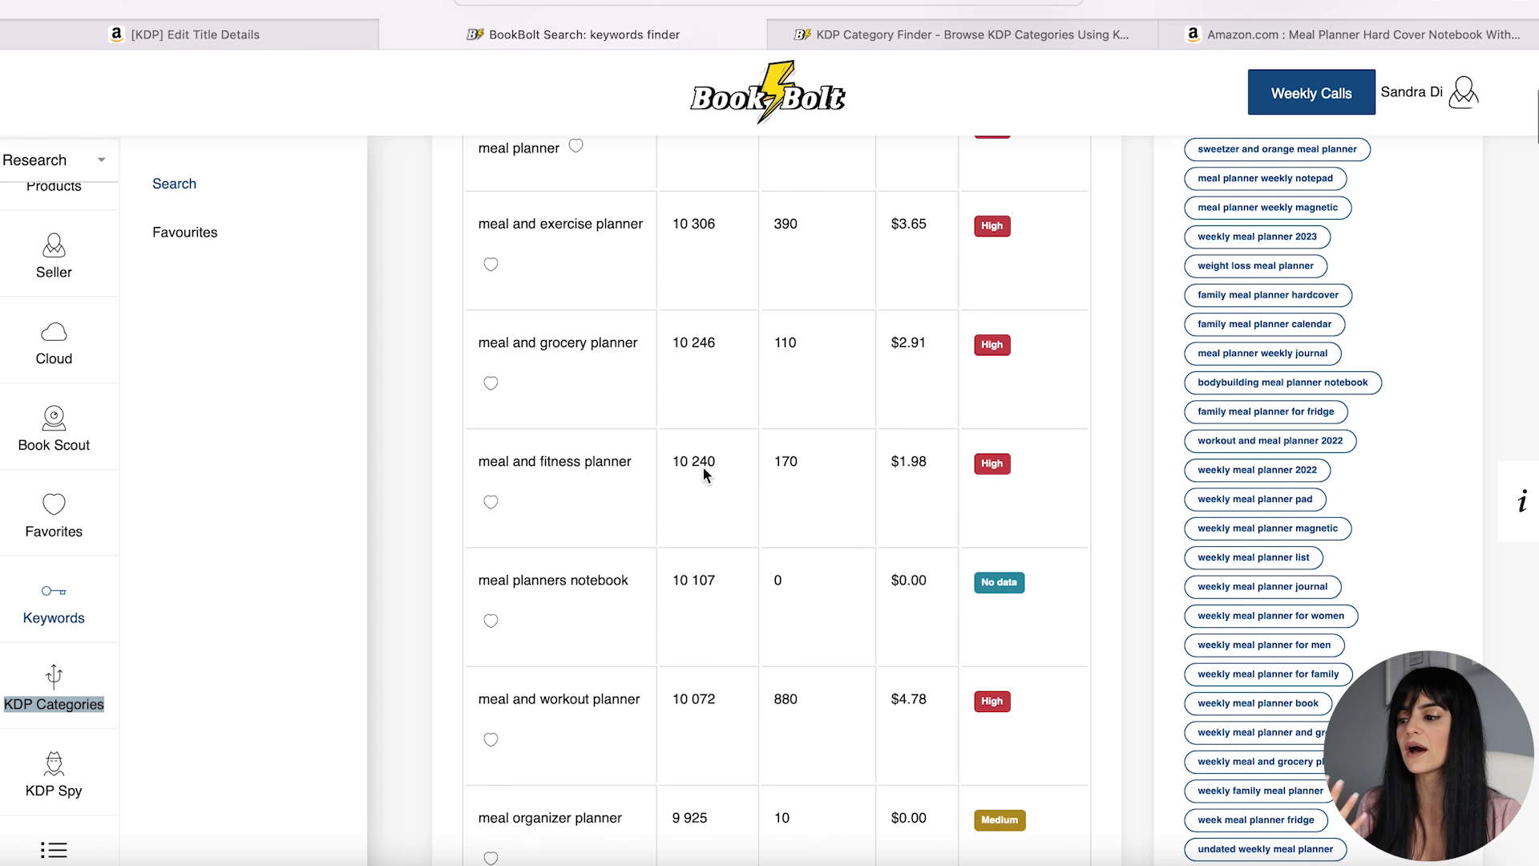
scroll(703, 473, down, 1)
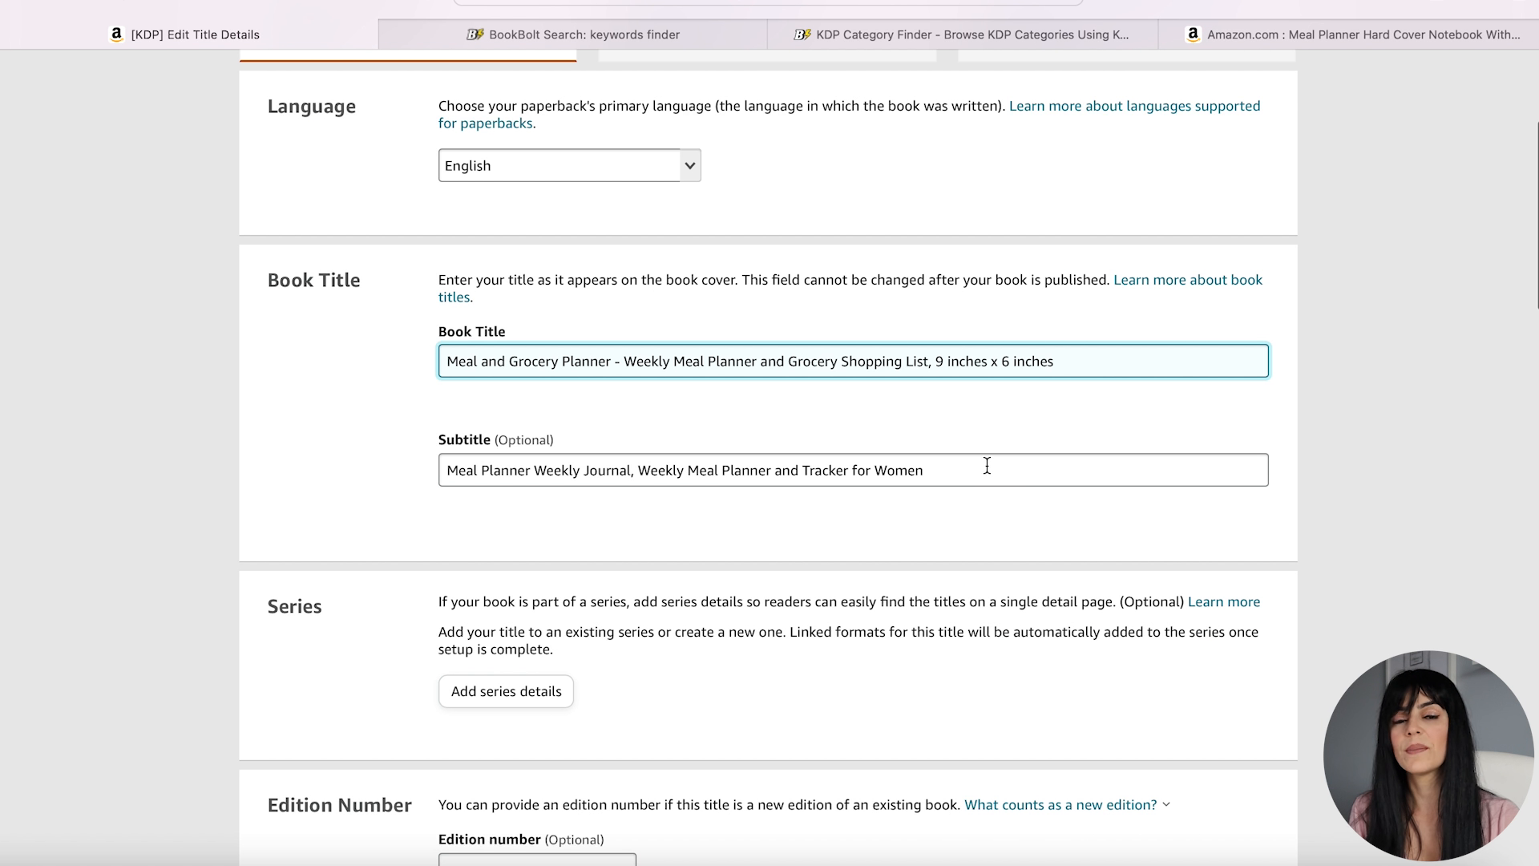
- Return to the KDP paperback details and review the subtitle, series, edition, author, contributor and description sections
scroll(986, 466, down, 1)
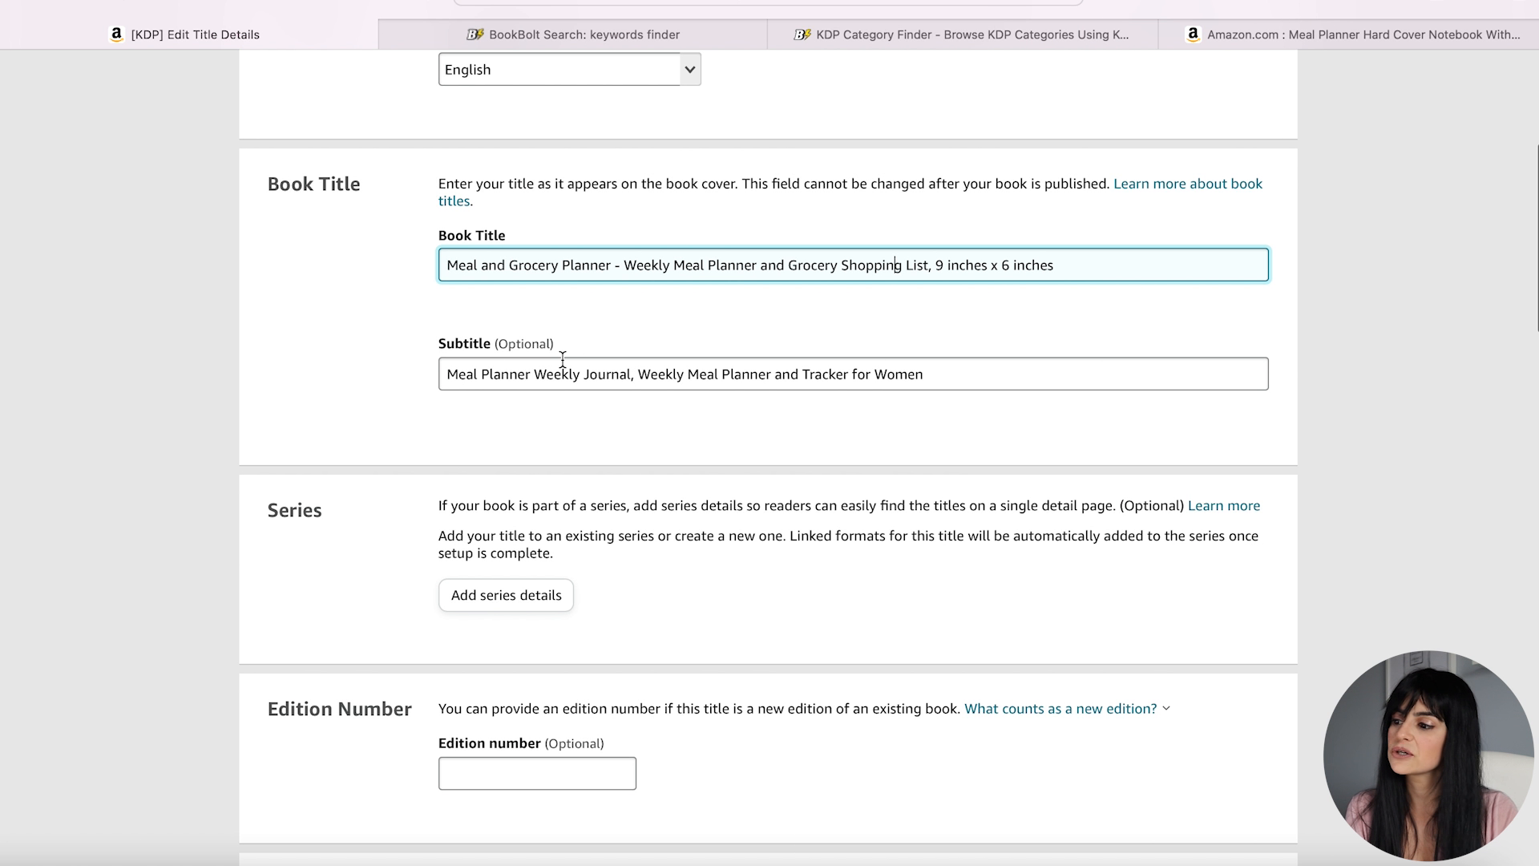
click(949, 377)
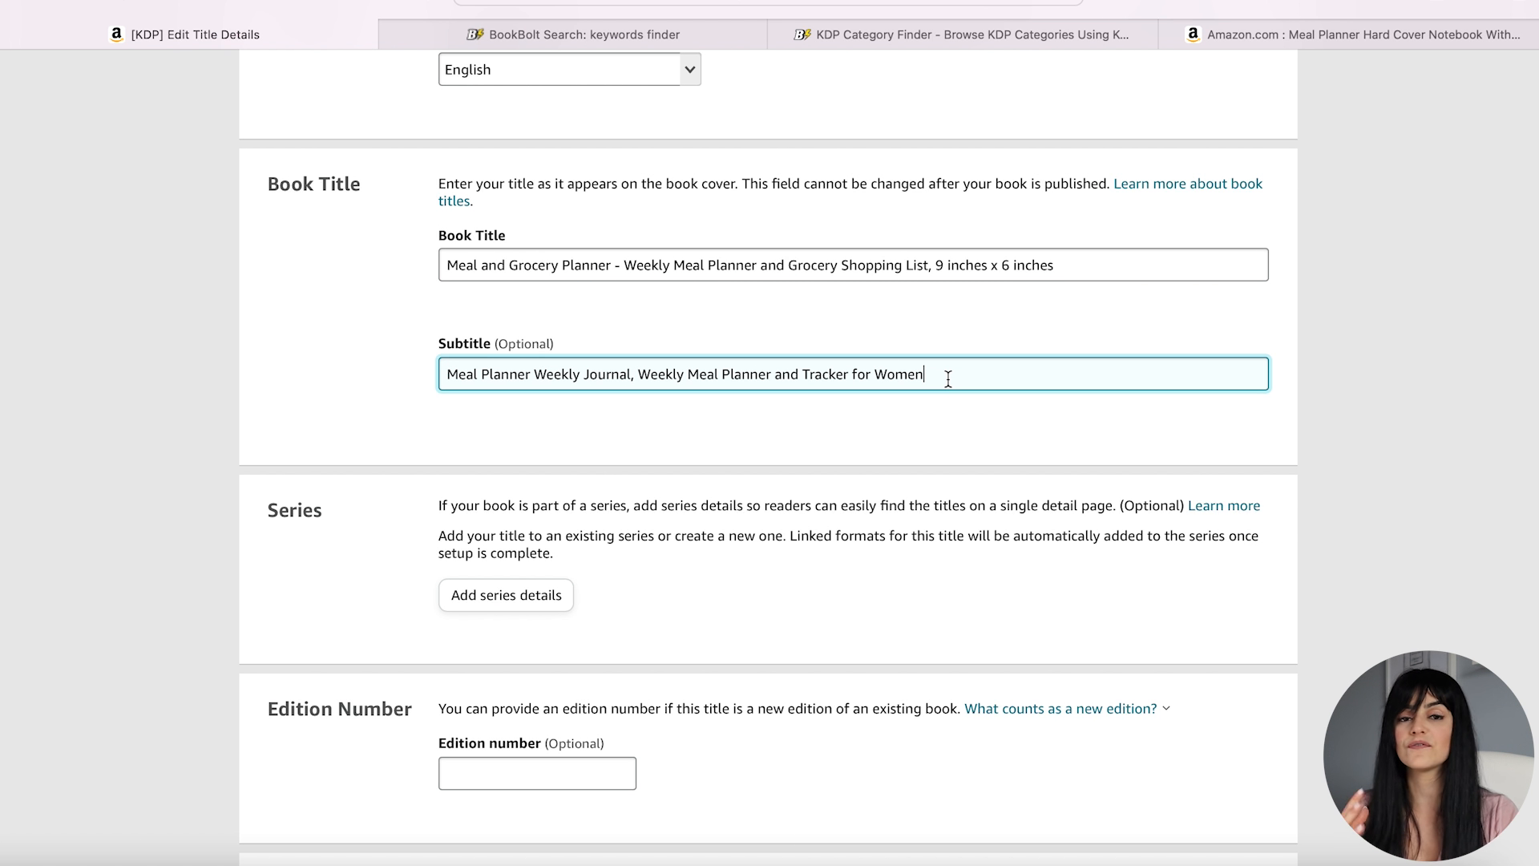
scroll(726, 381, down, 1)
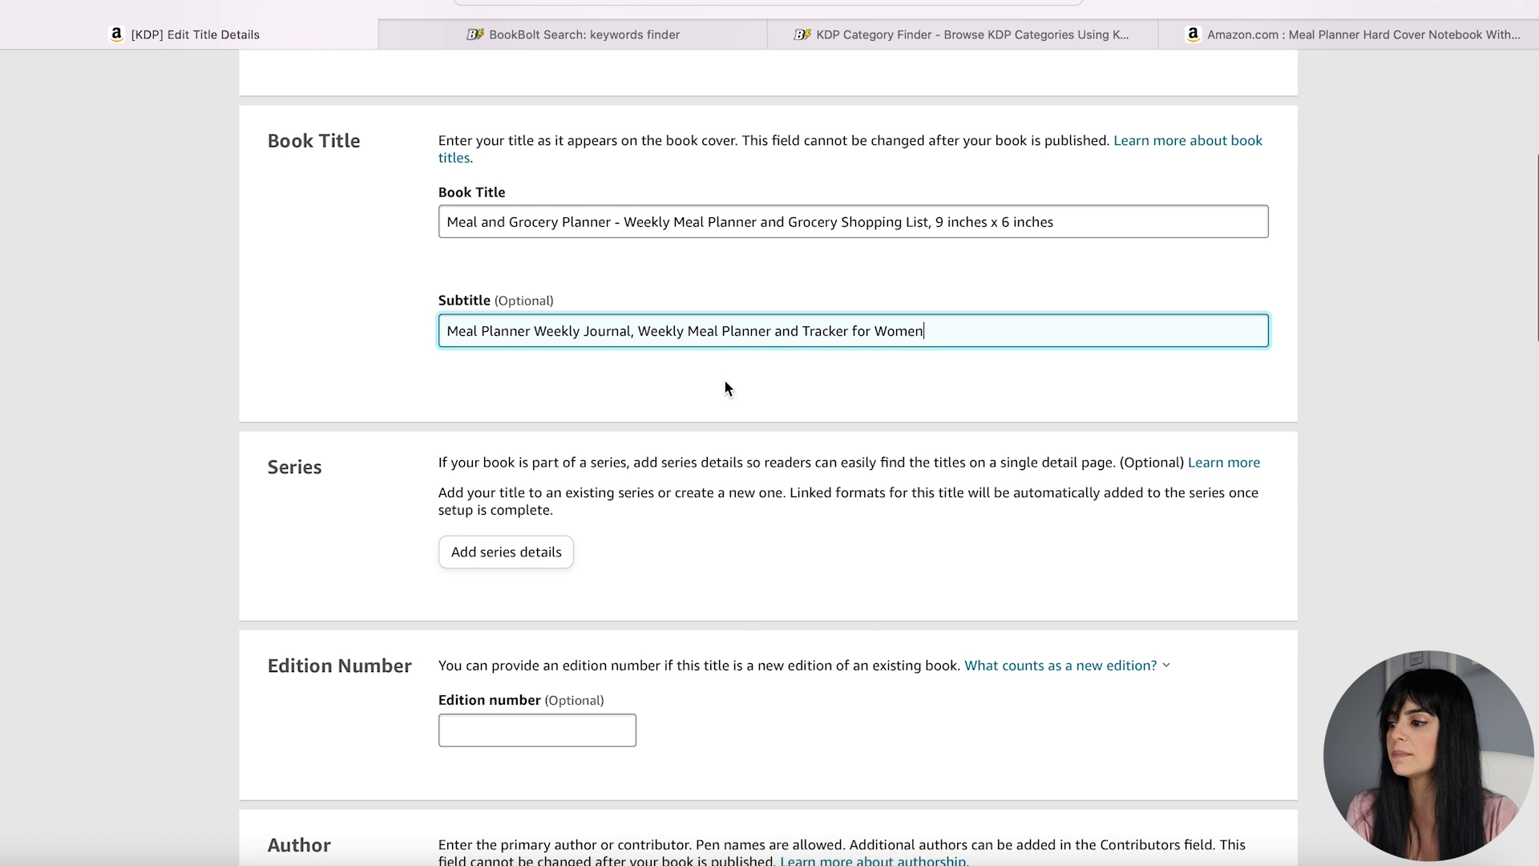
scroll(636, 341, down, 1)
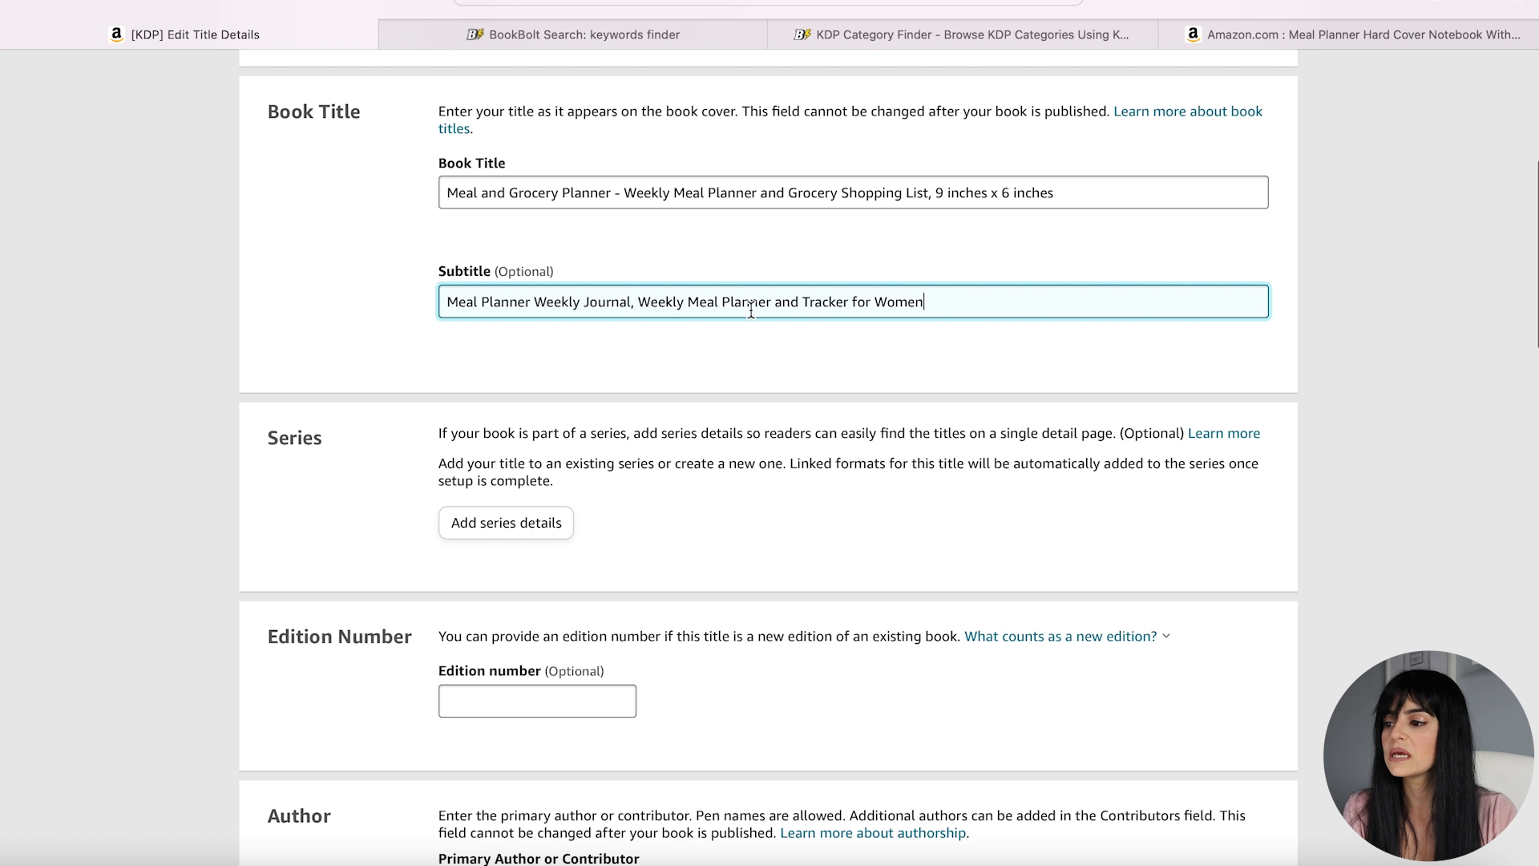
scroll(952, 319, down, 5)
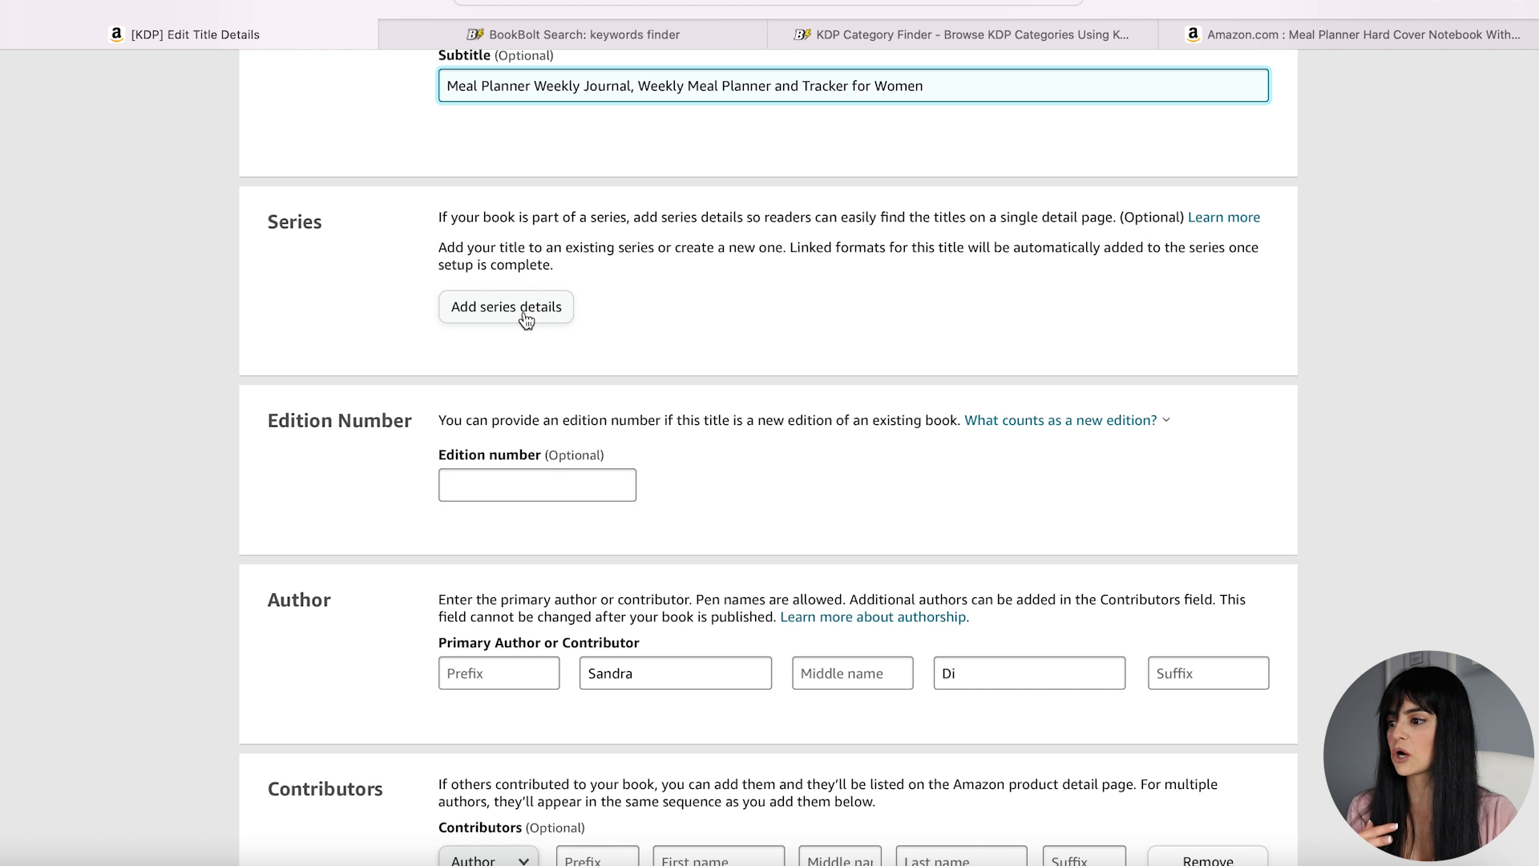
scroll(533, 326, down, 1)
scroll(533, 326, down, 4)
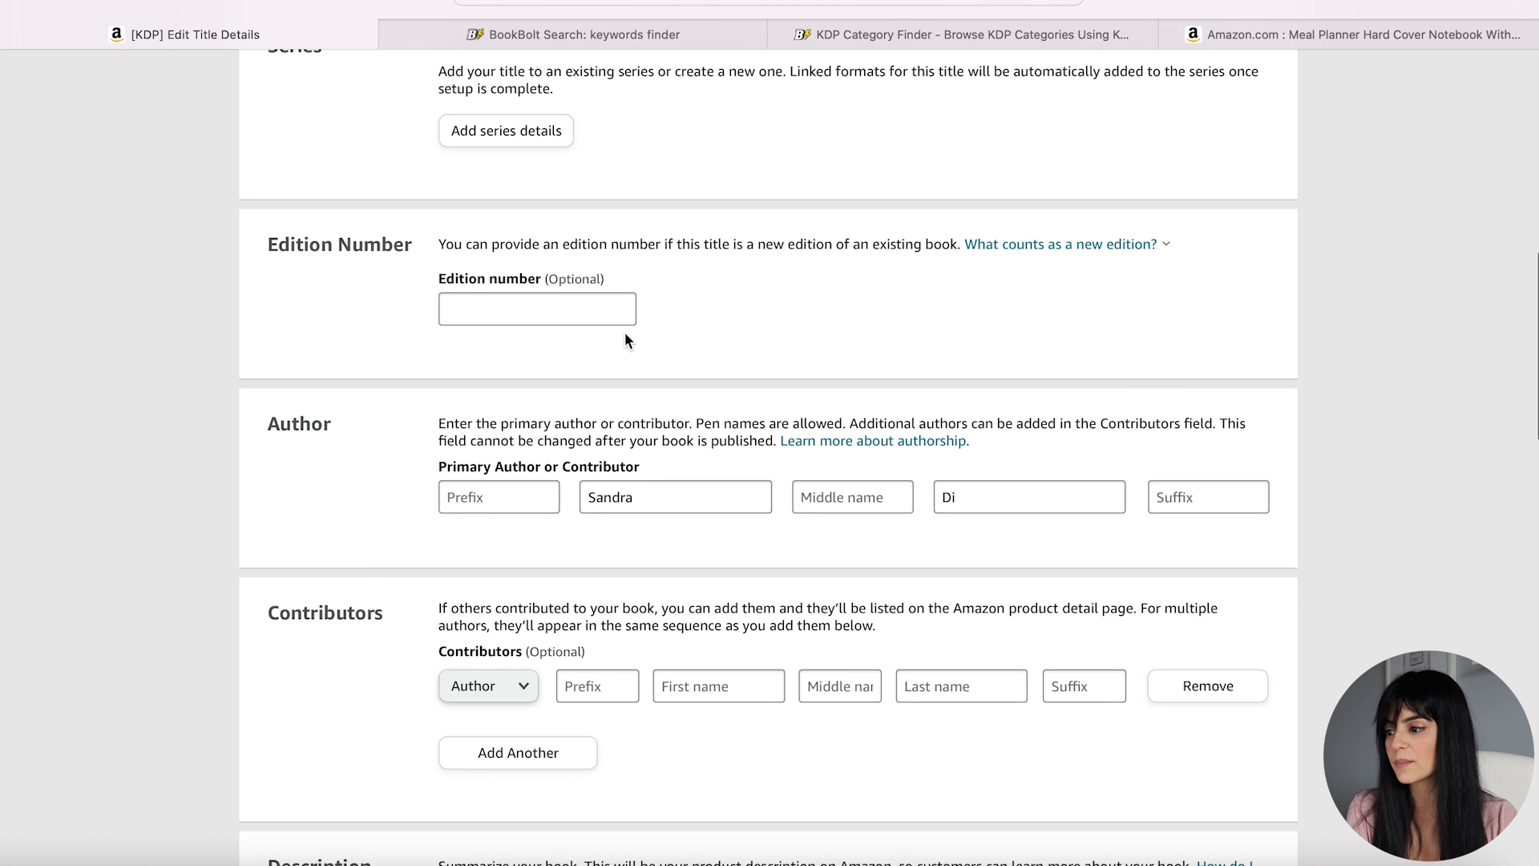
scroll(624, 331, down, 3)
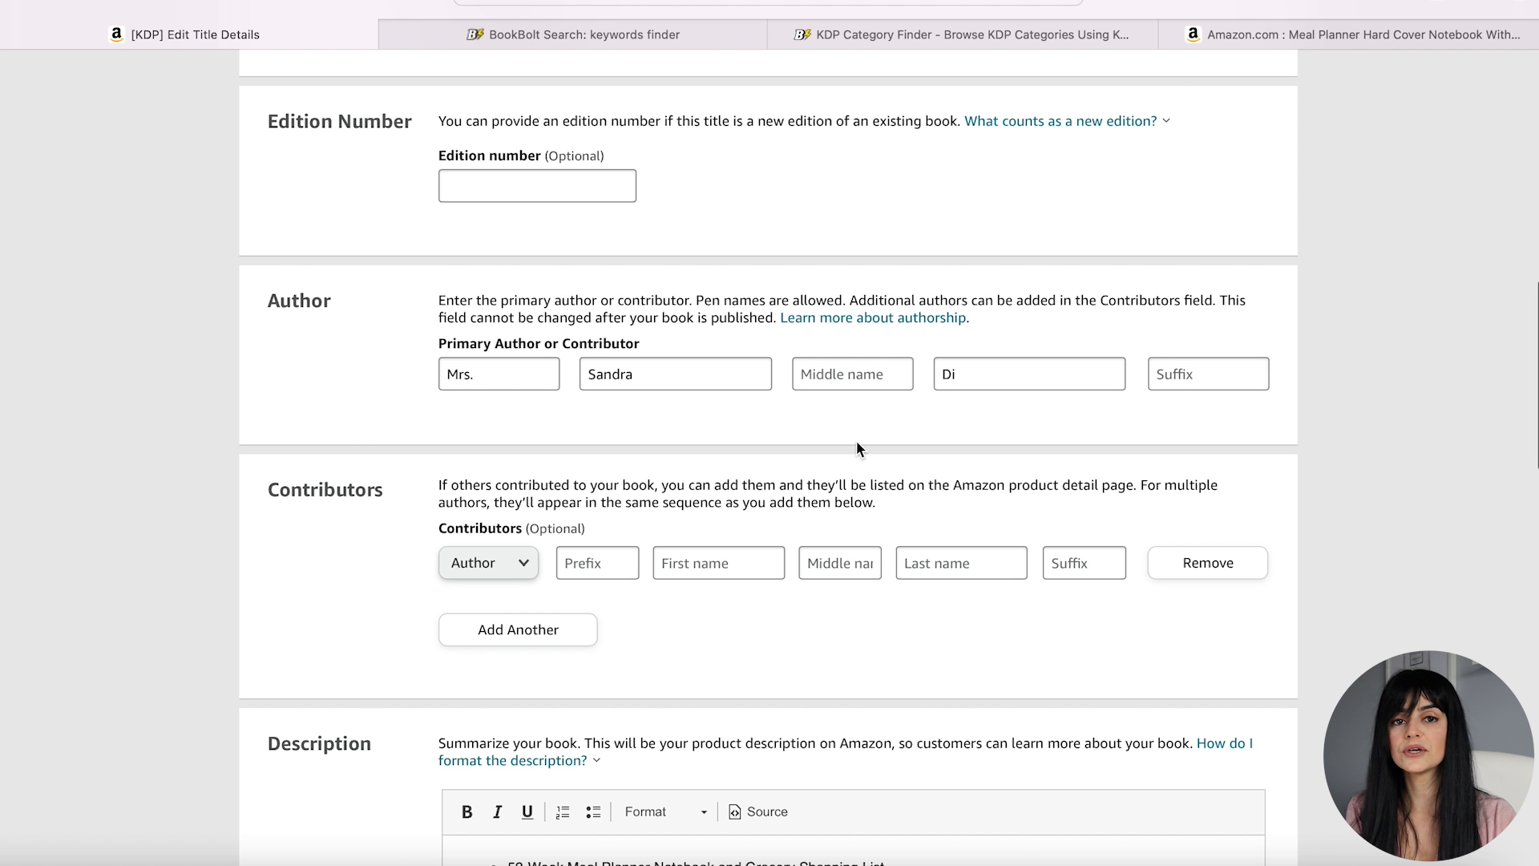
scroll(814, 424, down, 5)
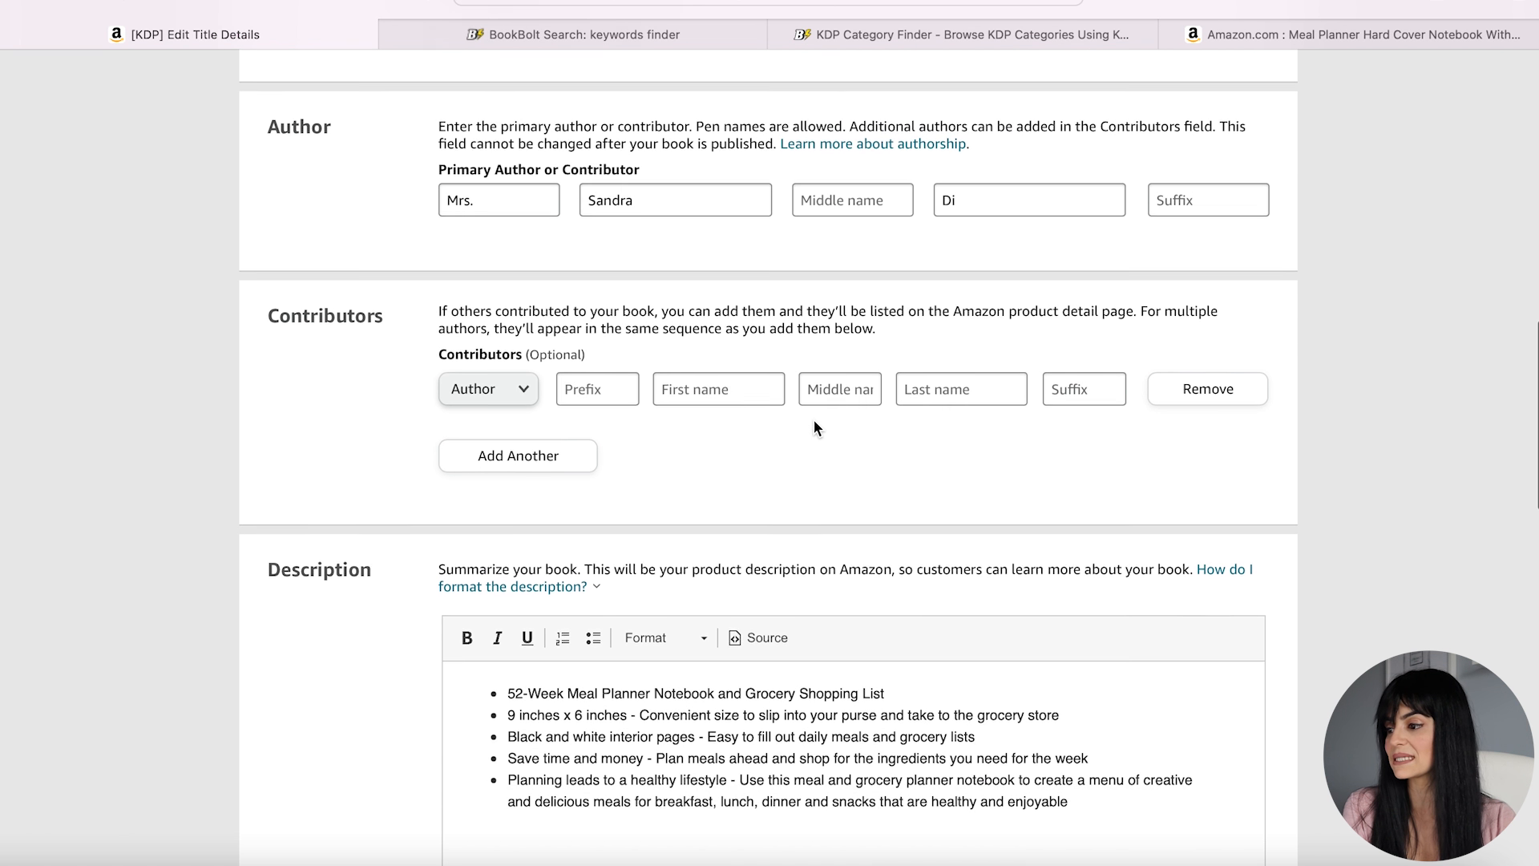
scroll(815, 427, up, 1)
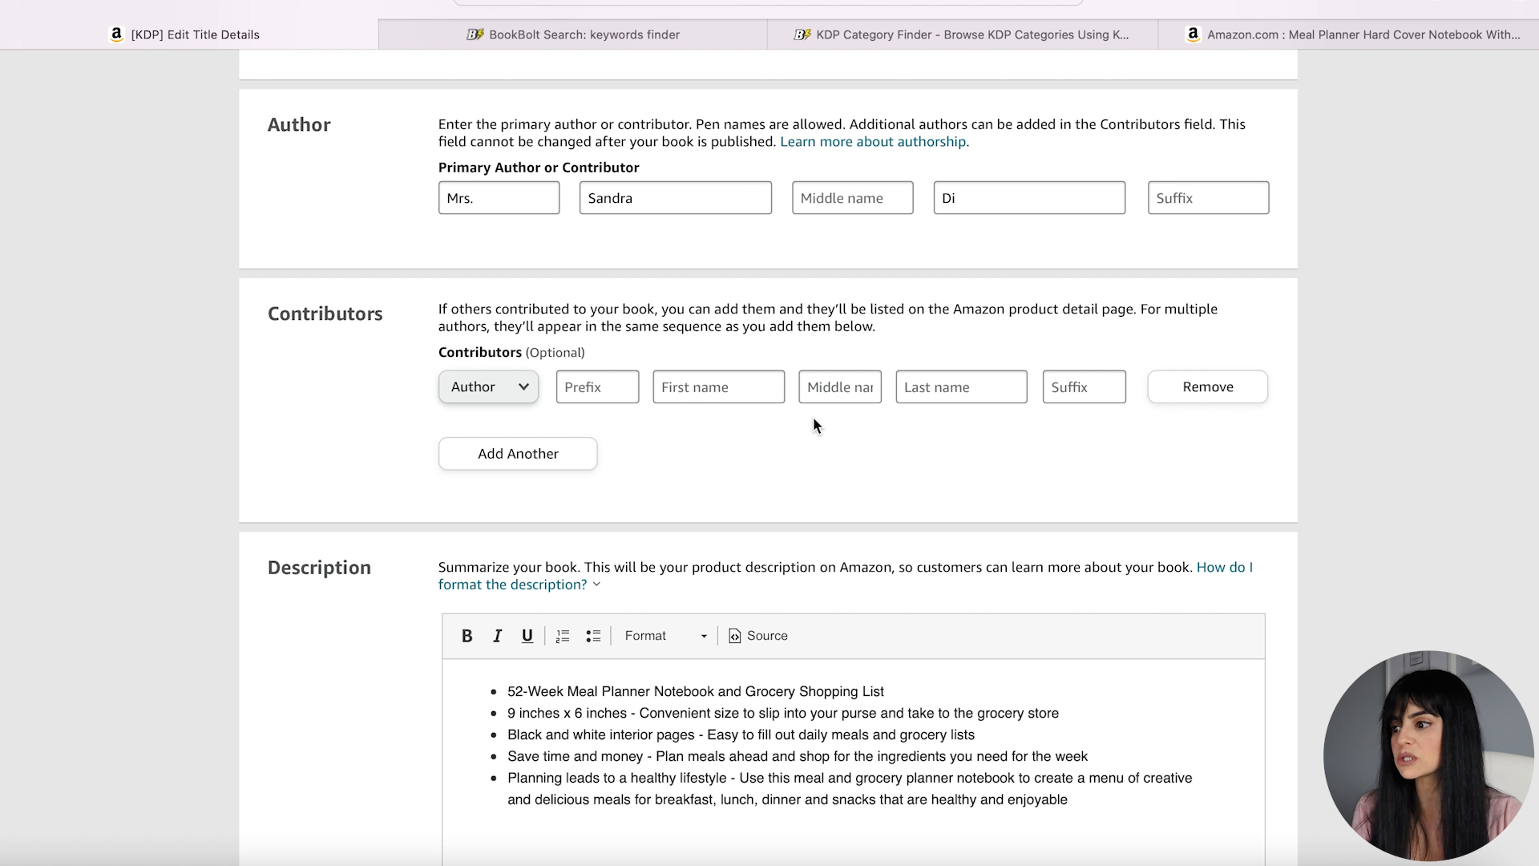
- Examine the paperback's description bullets, comparing them with the "About this item" section of the Meal Planner Hard Cover Notebook listing on Amazon
scroll(813, 416, down, 5)
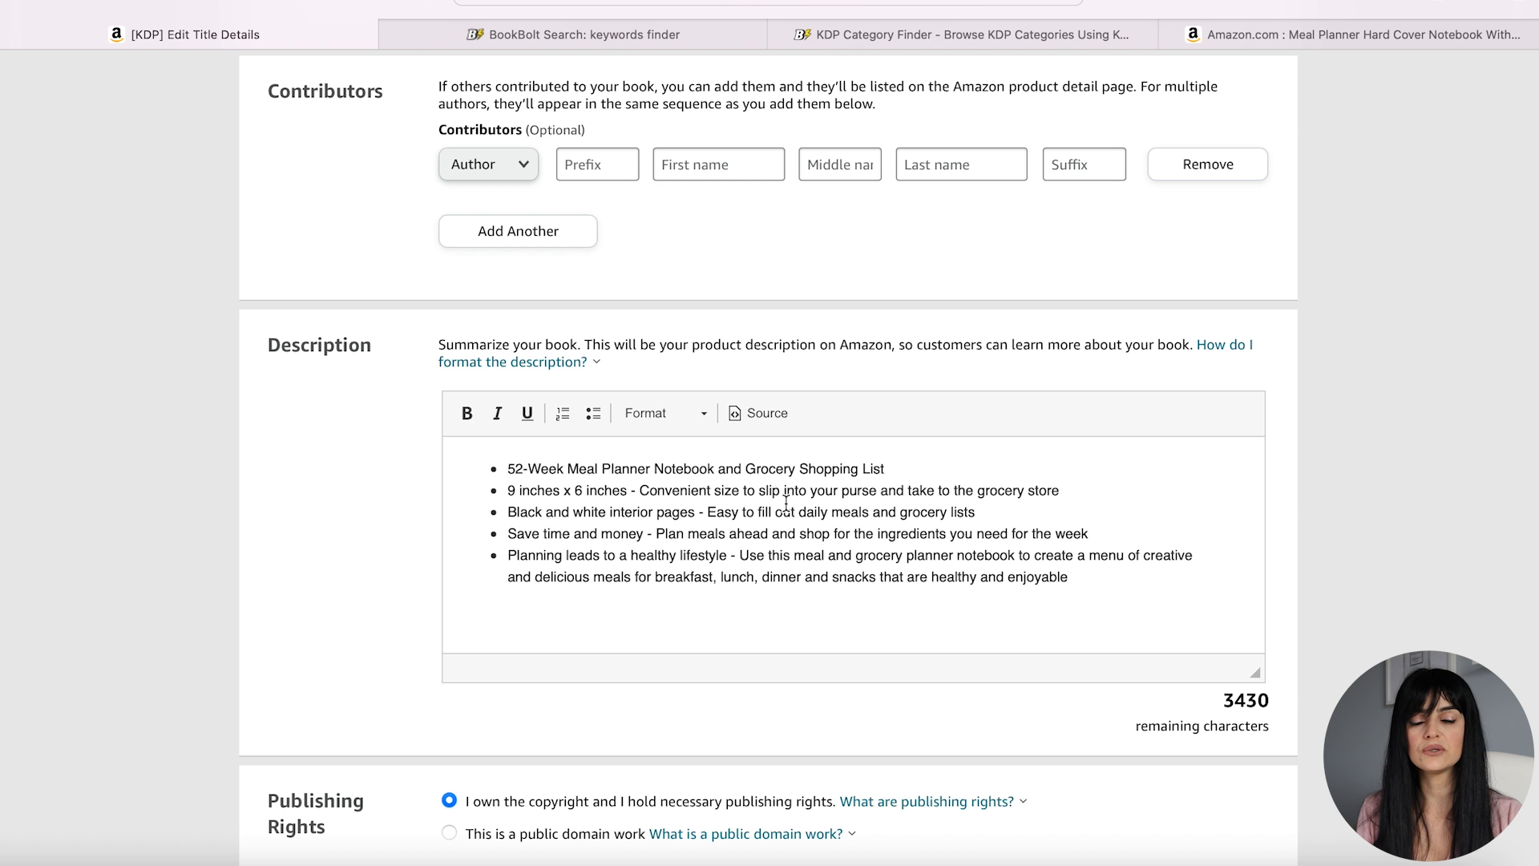
scroll(786, 503, down, 1)
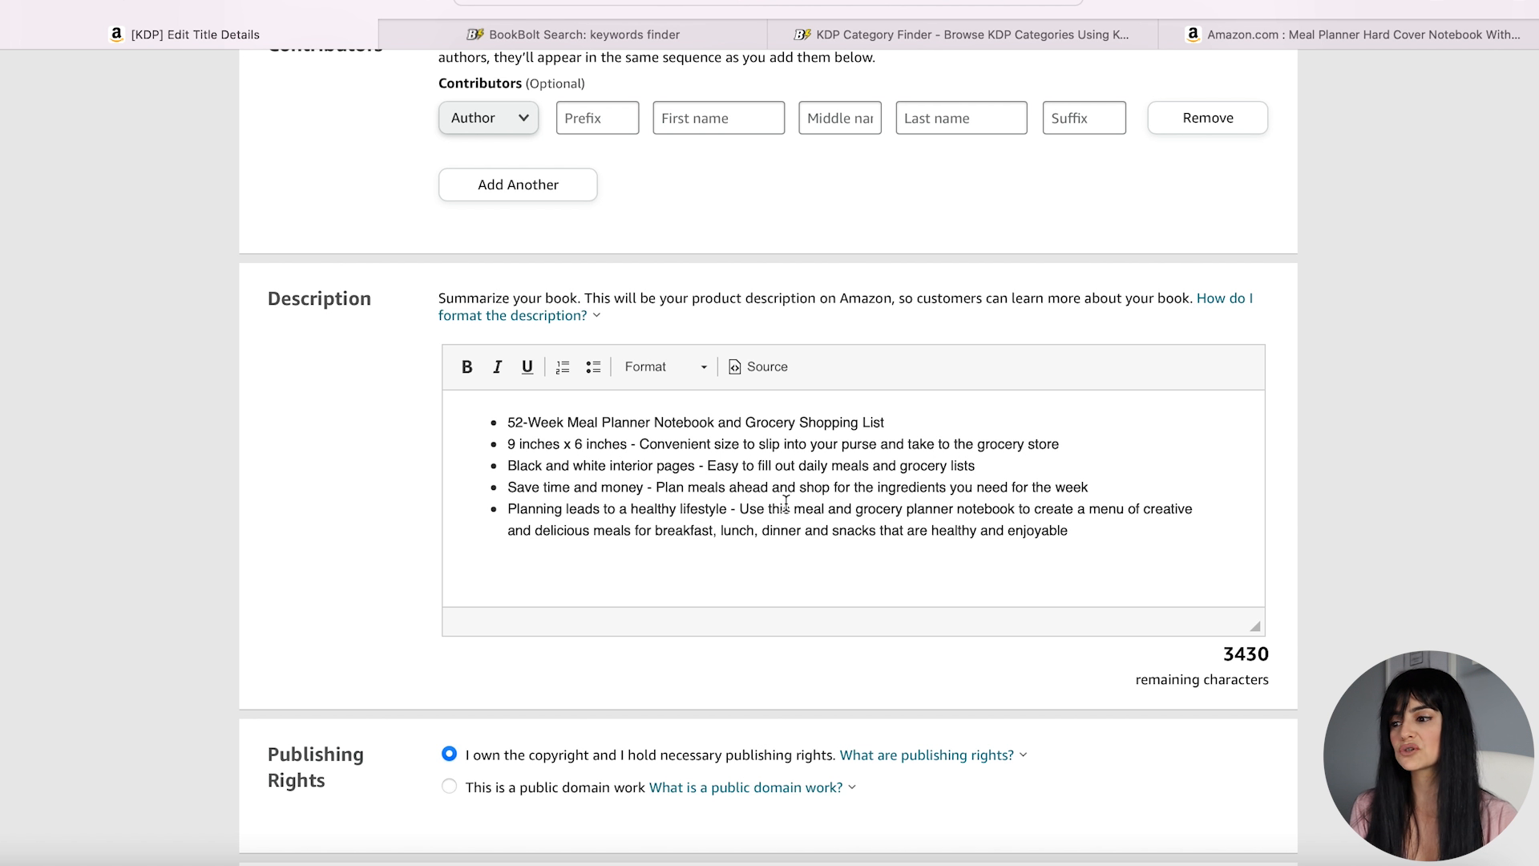
drag(1106, 527, 518, 426)
click(641, 465)
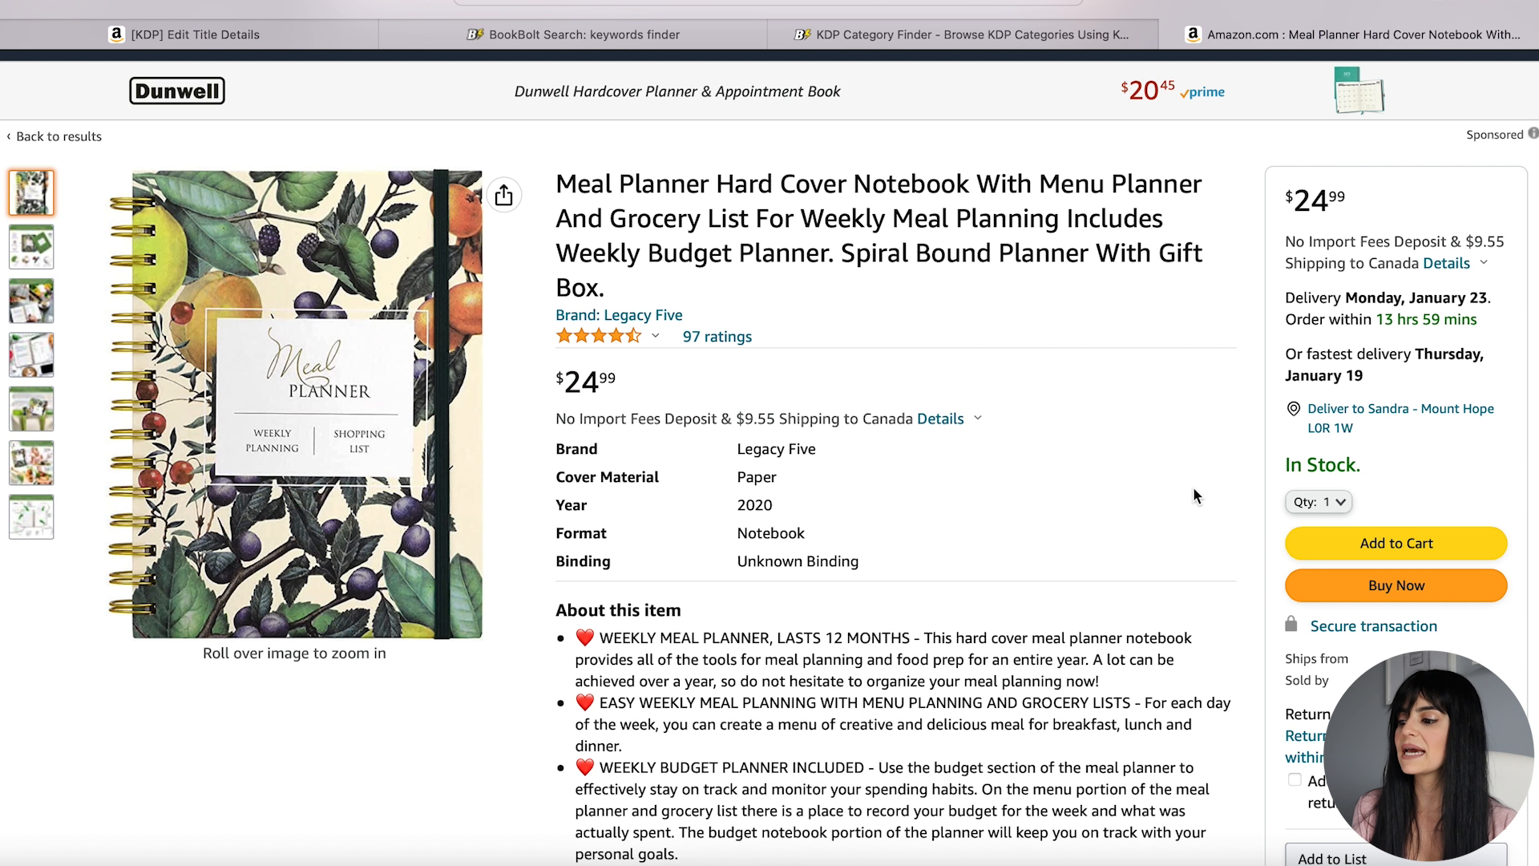
scroll(1193, 491, down, 5)
scroll(1193, 494, down, 1)
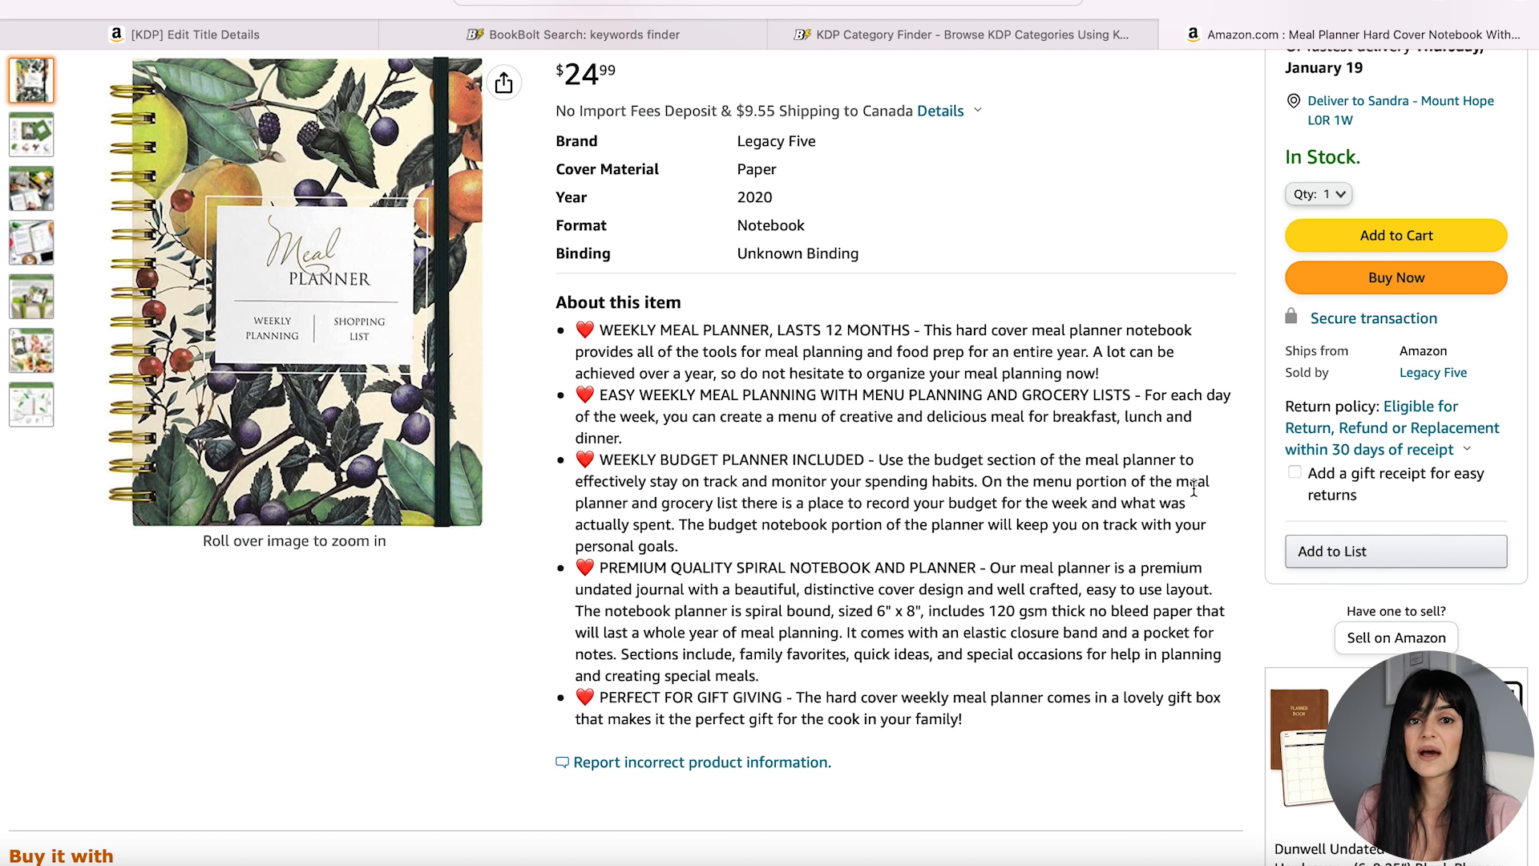
- Return to the KDP paperback details and review the publishing rights, the keyword entries and the categories section
click(345, 32)
scroll(1386, 497, down, 5)
scroll(1384, 492, down, 2)
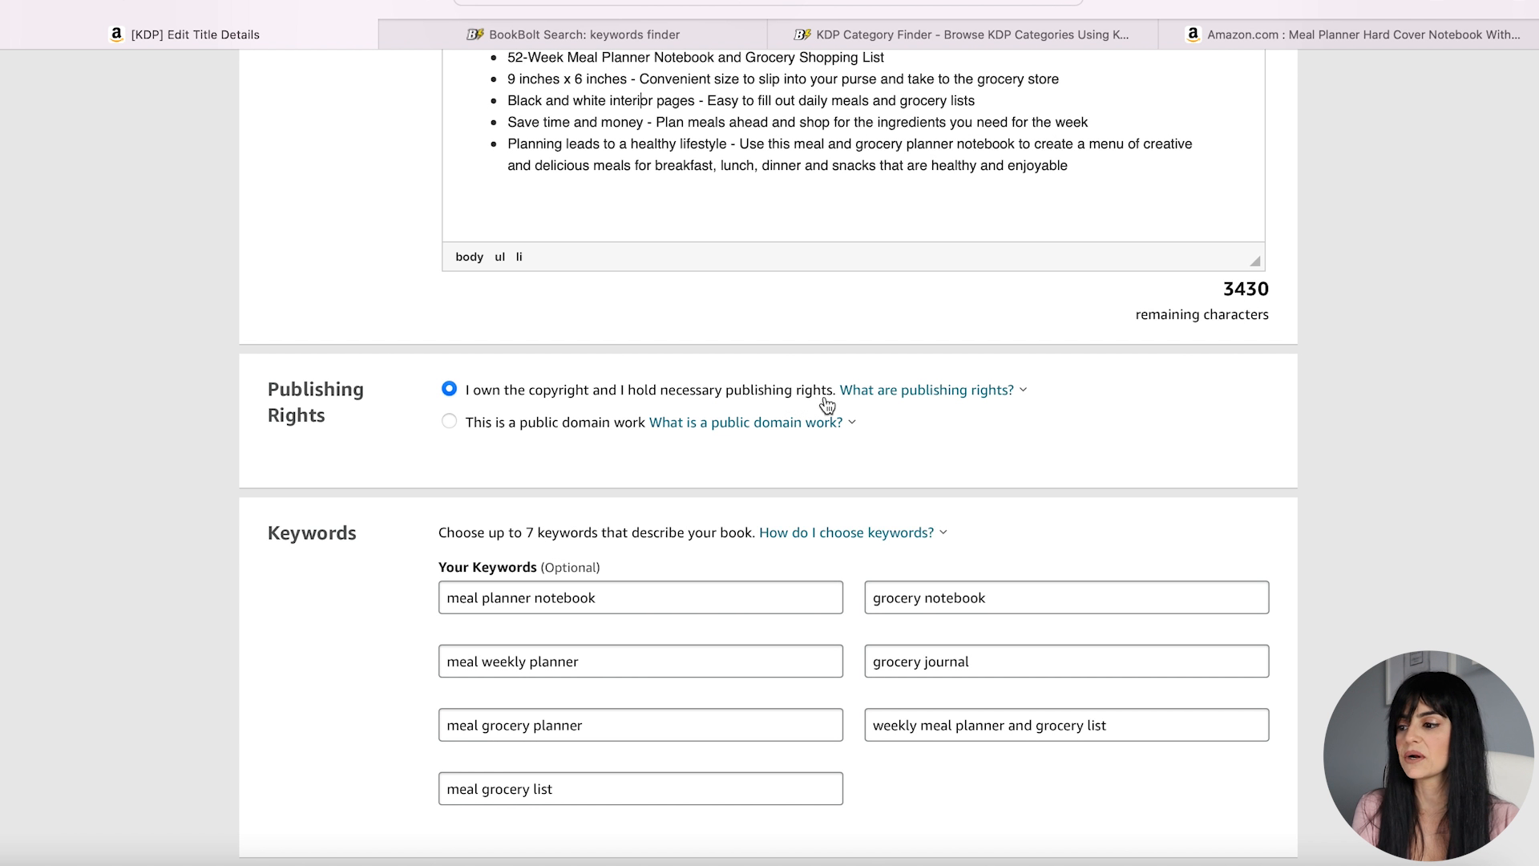
scroll(1363, 454, down, 2)
scroll(1363, 451, down, 2)
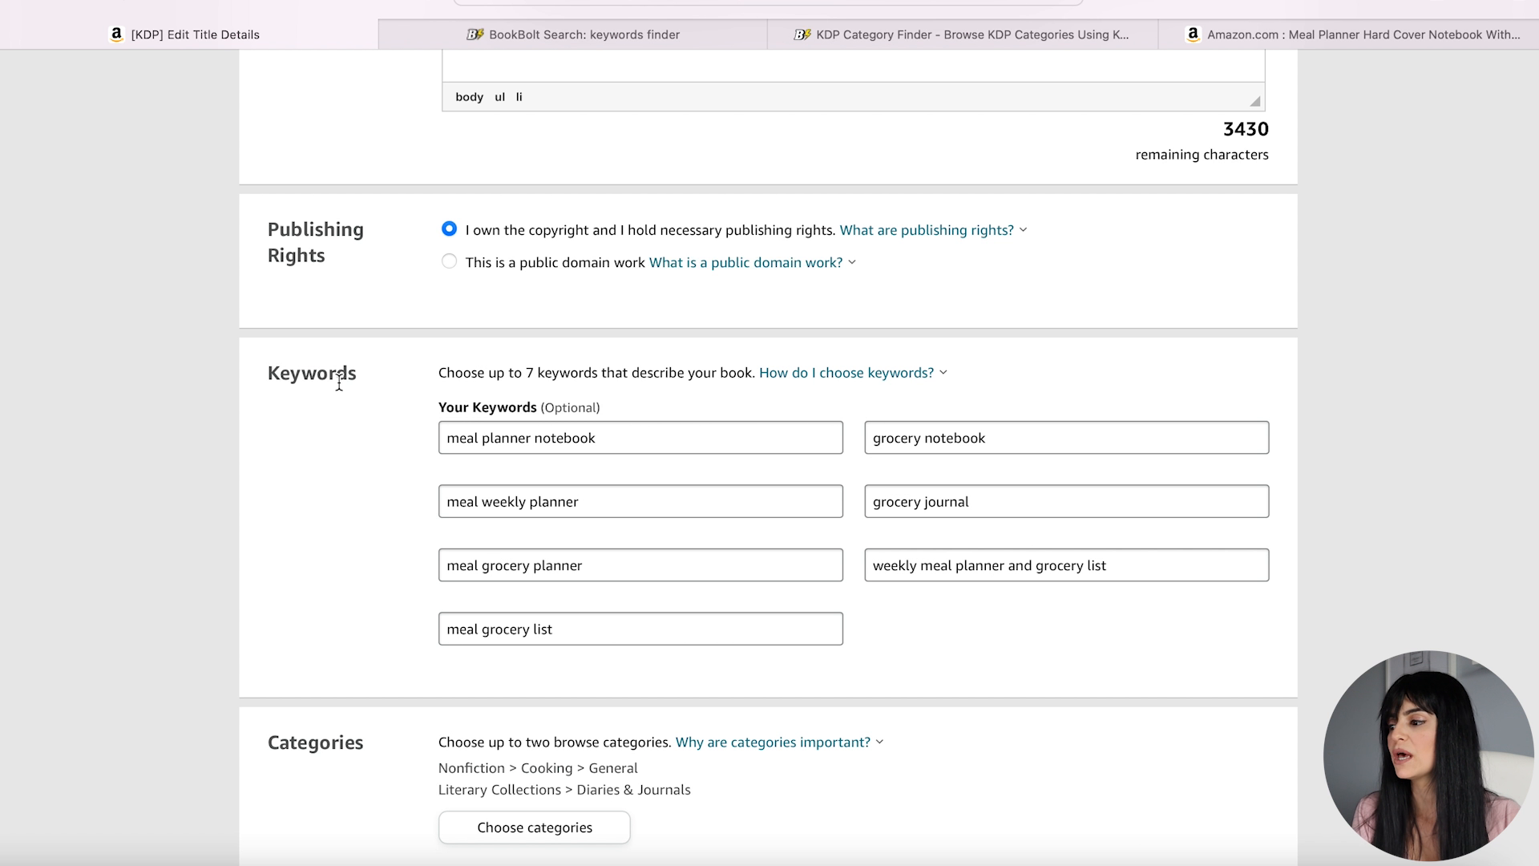
scroll(339, 383, down, 1)
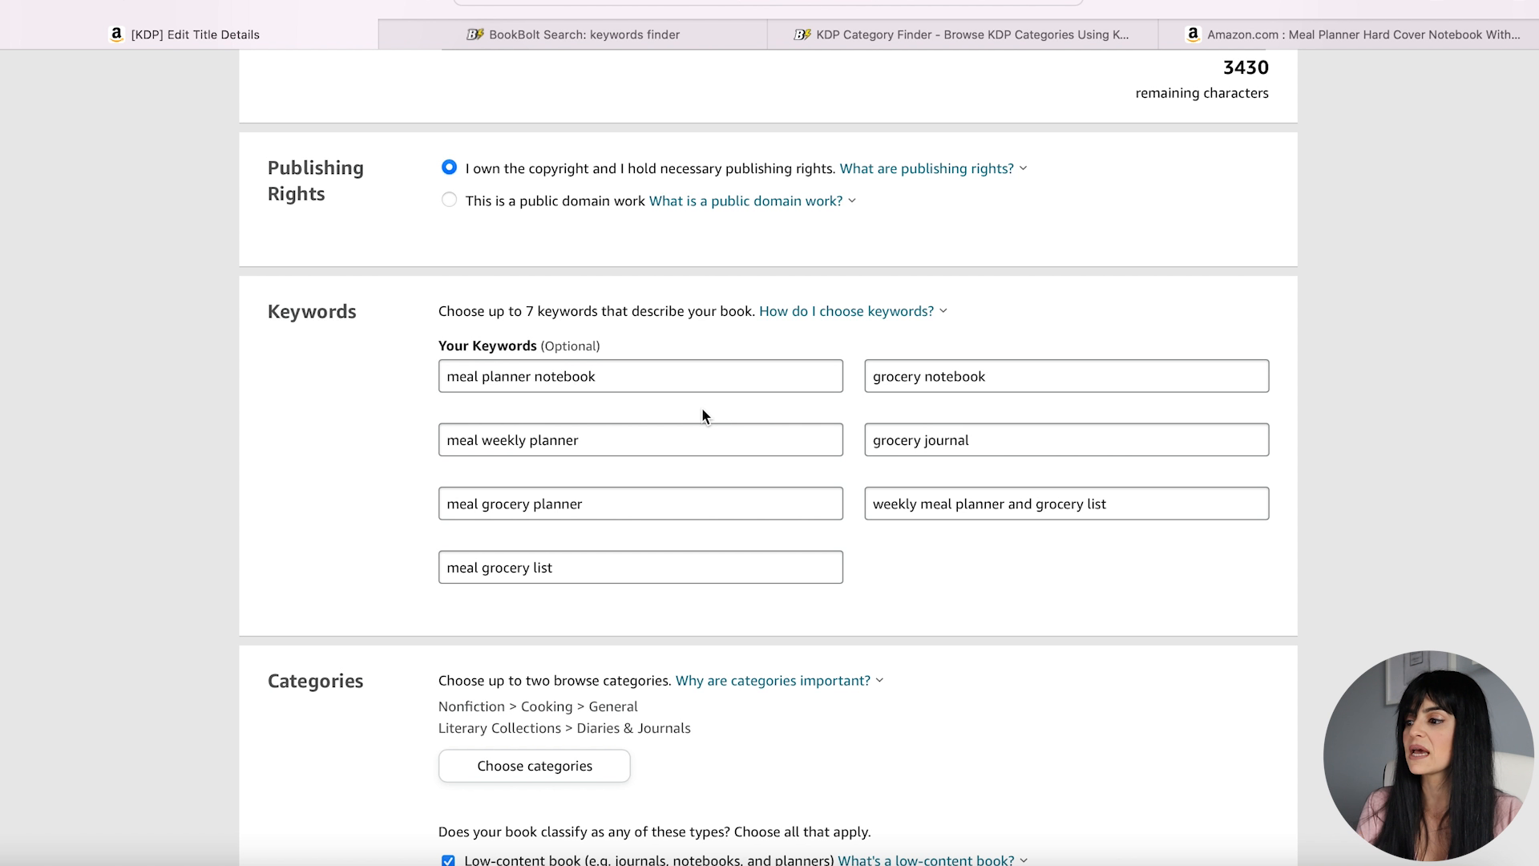
scroll(702, 406, down, 2)
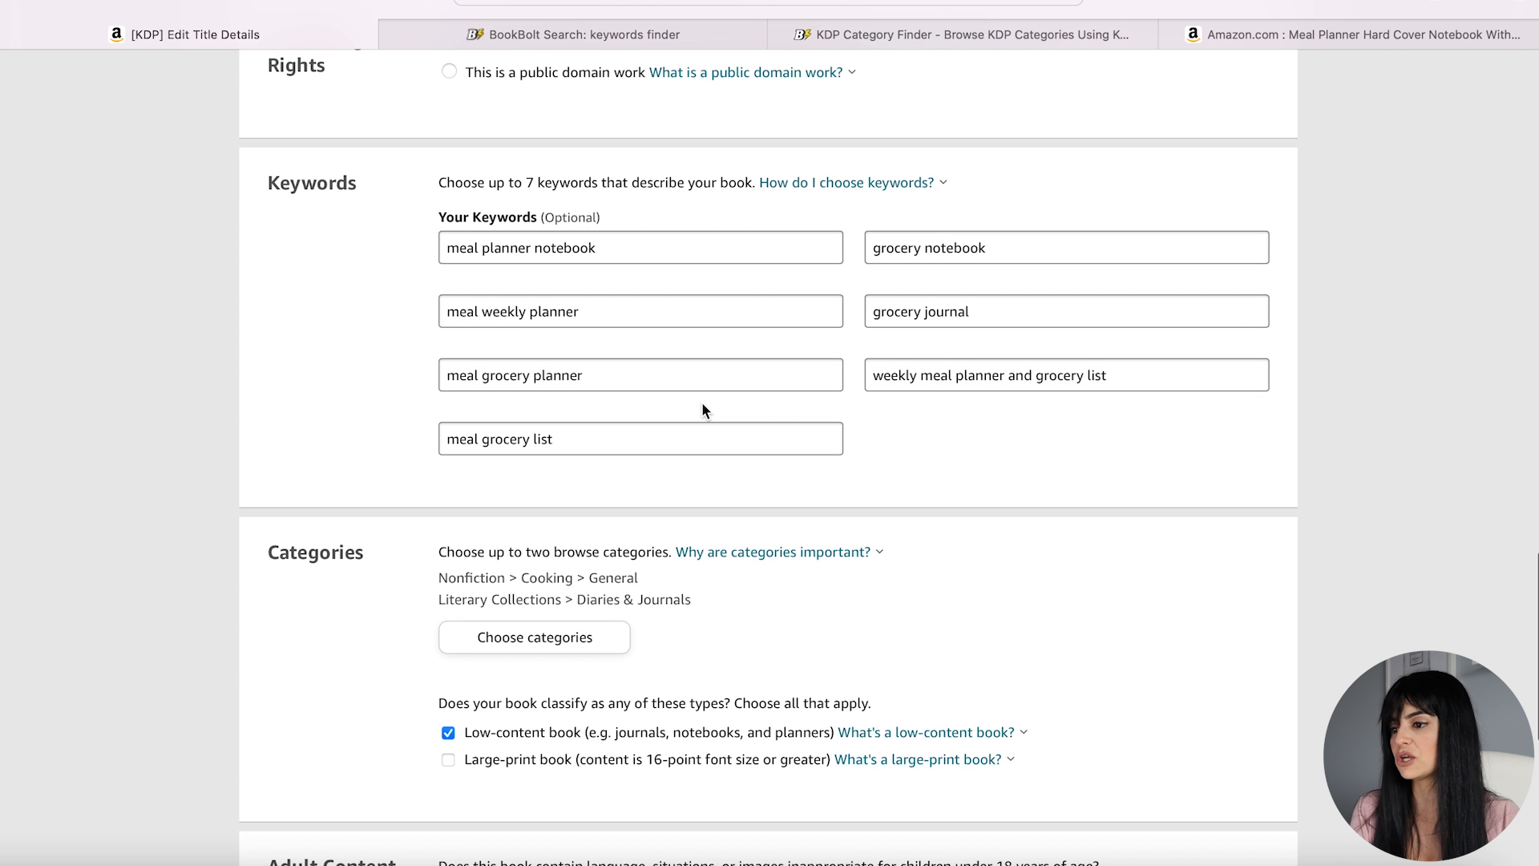
scroll(701, 401, down, 3)
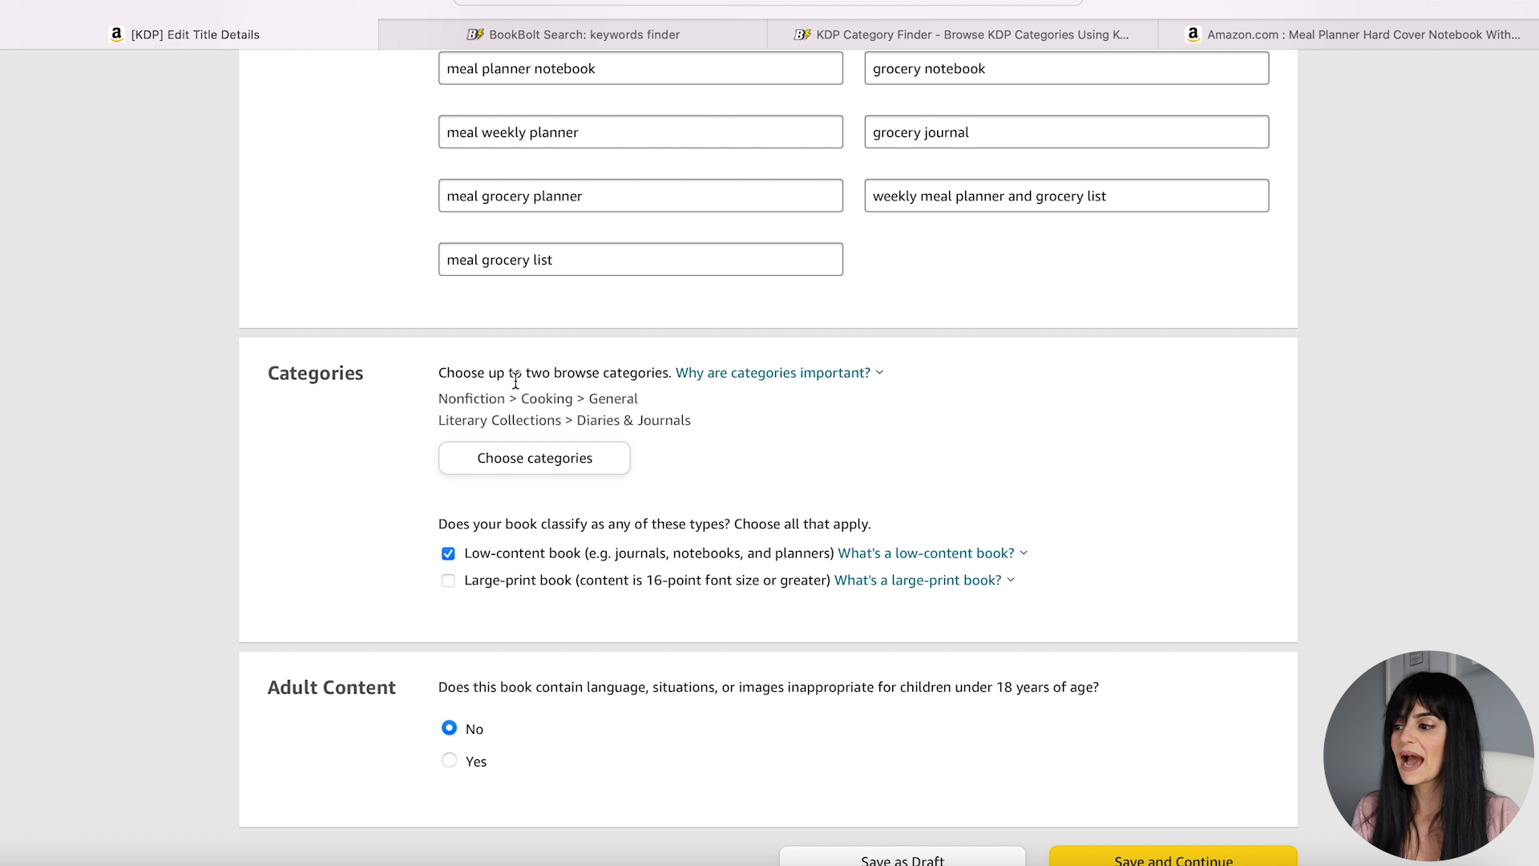
- Look over the paperback's category chooser without changing it, and check the Book Bolt KDP Category Finder results for "journal"
click(562, 470)
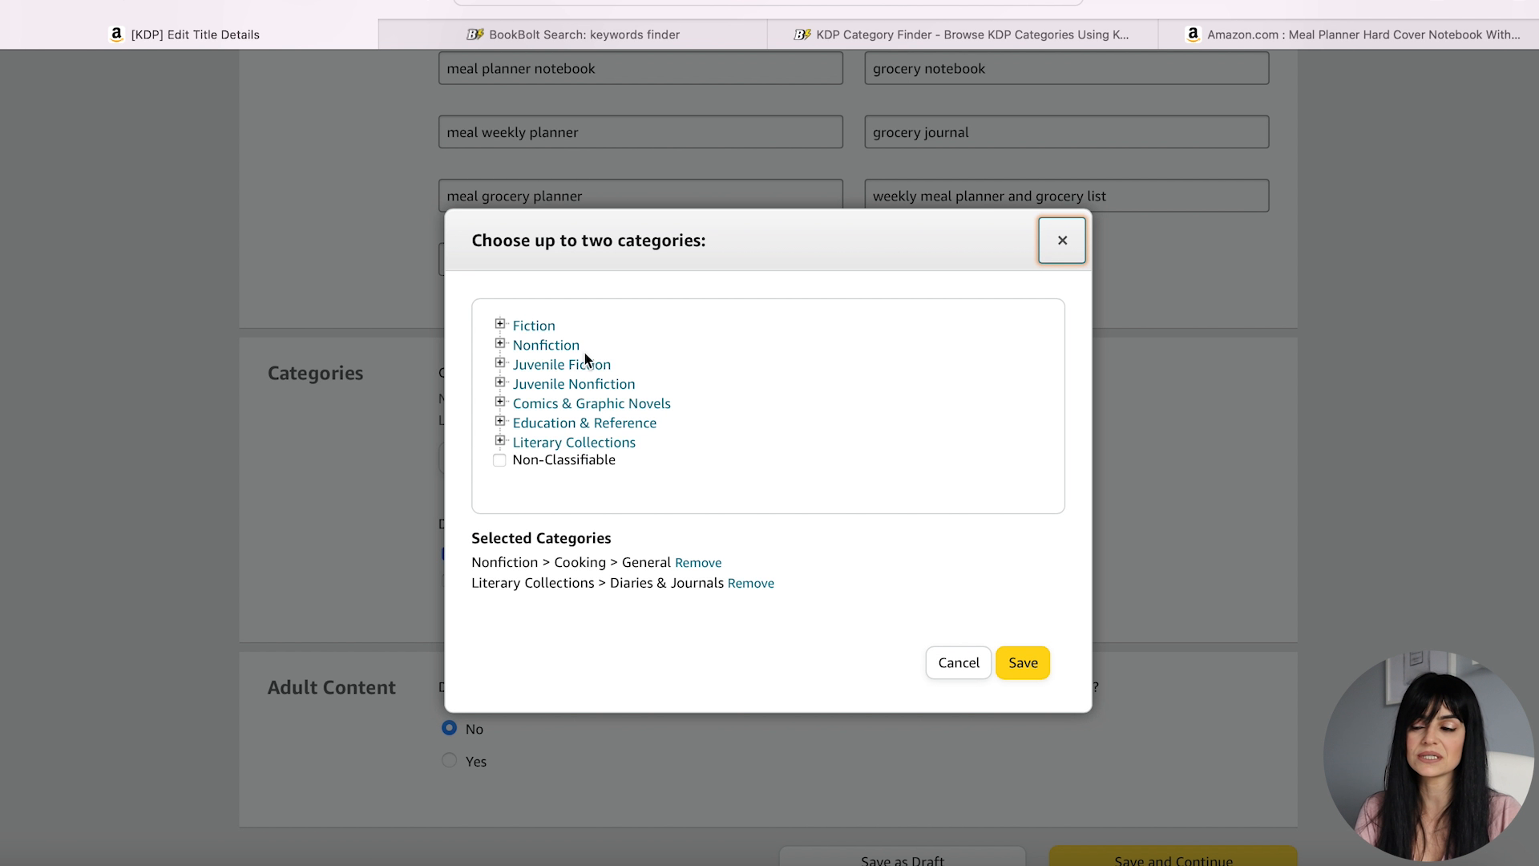
click(1064, 247)
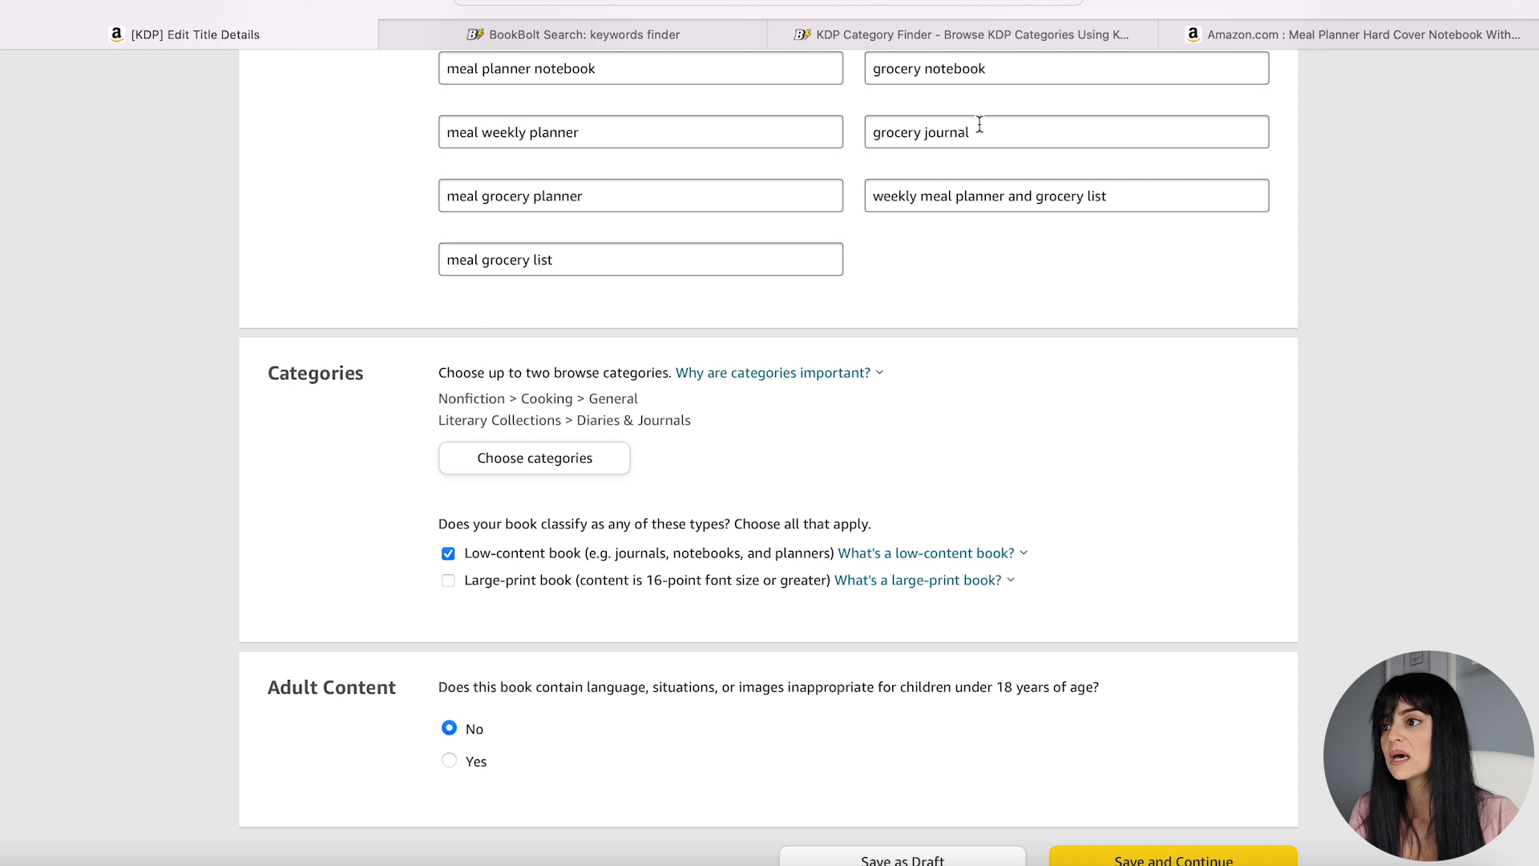
click(868, 34)
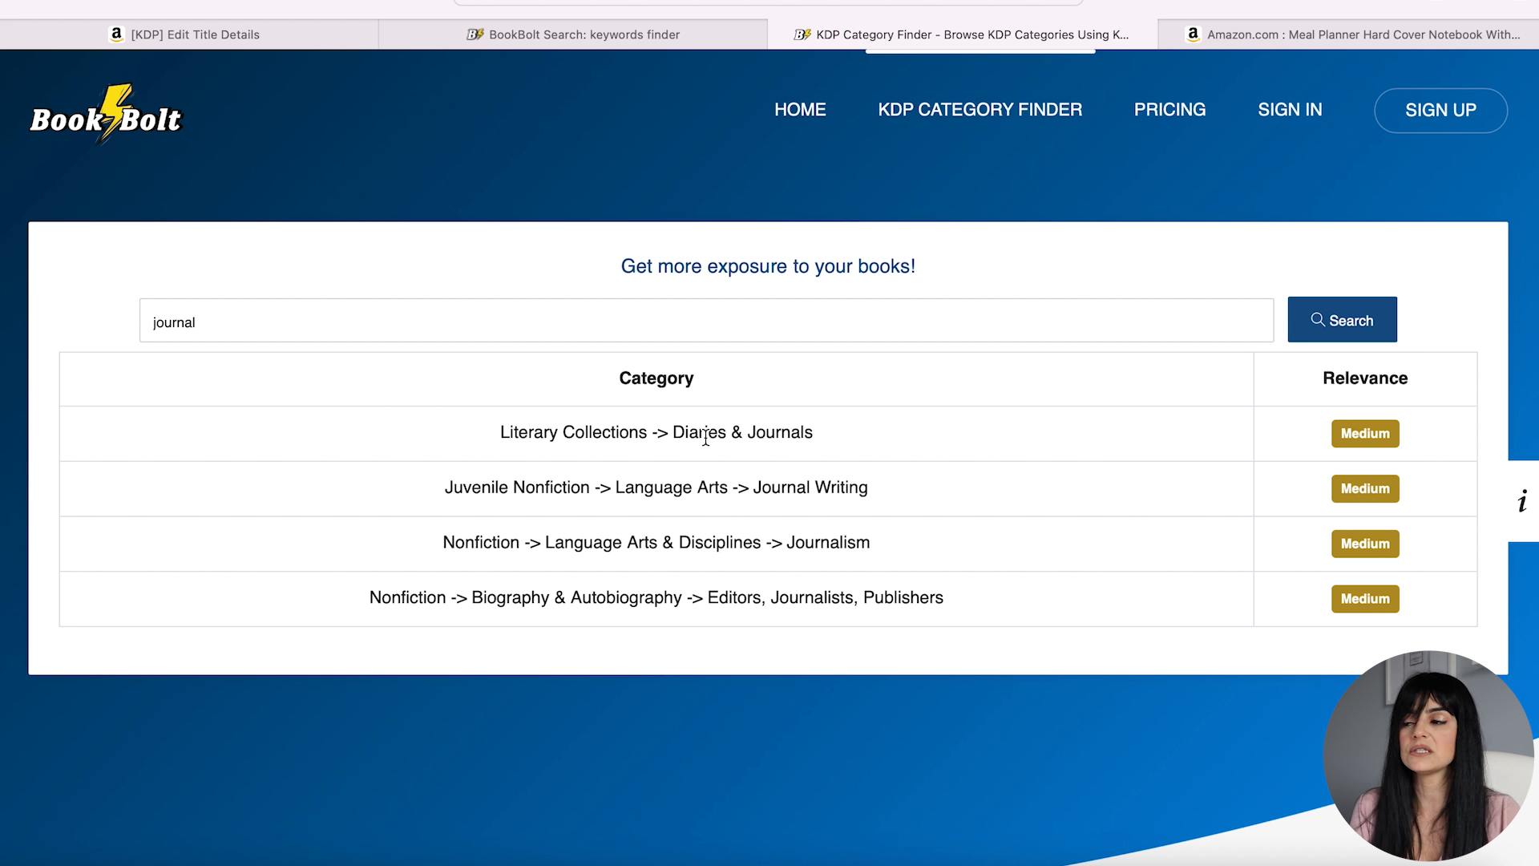
- Return to the KDP paperback details, check the low-content and adult content settings, and save them to continue to the content stage
click(305, 38)
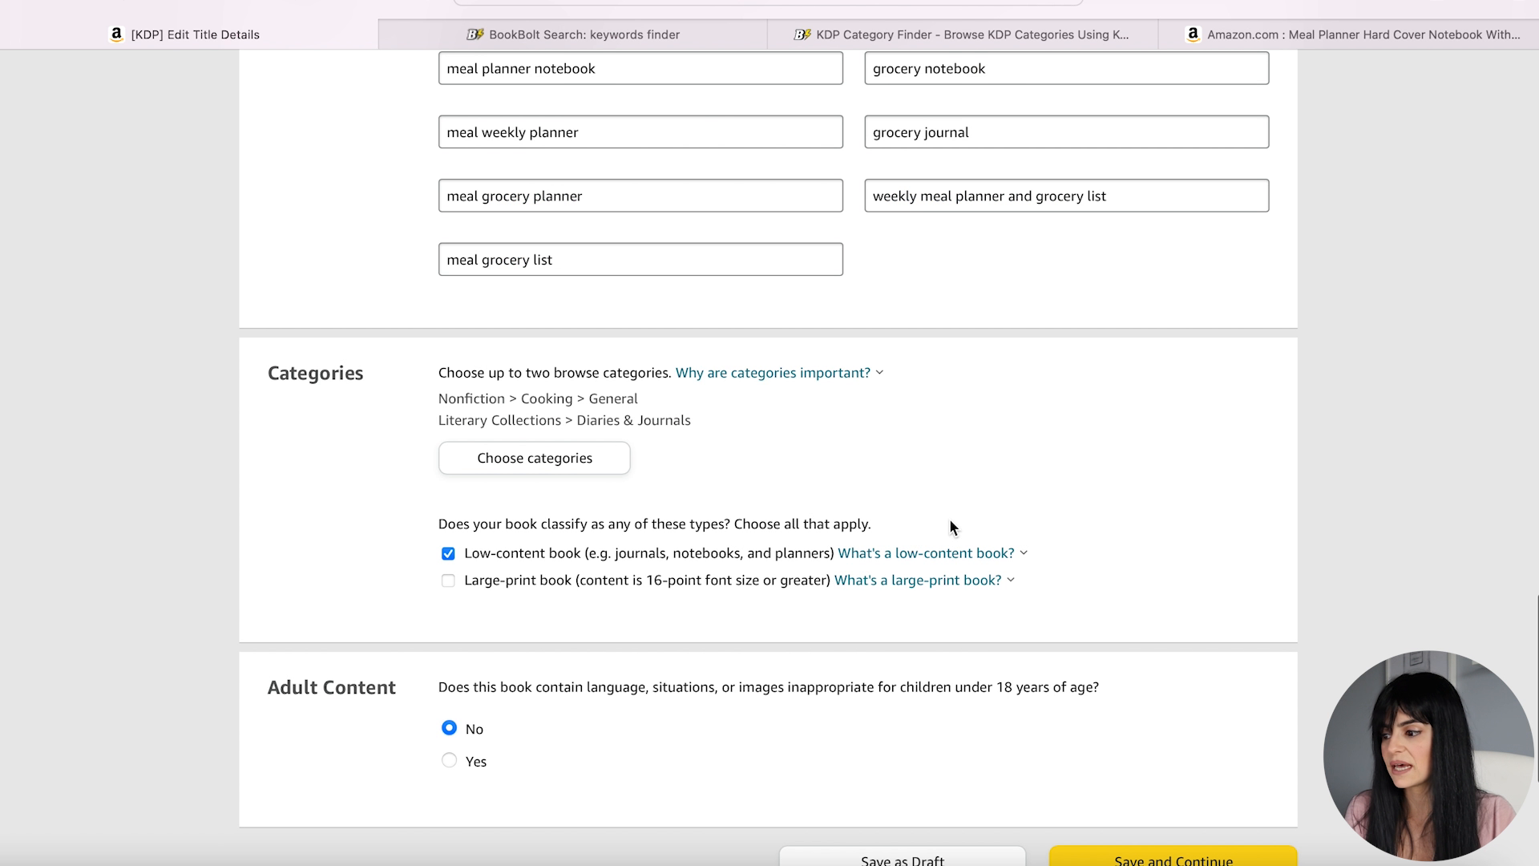
scroll(951, 527, down, 3)
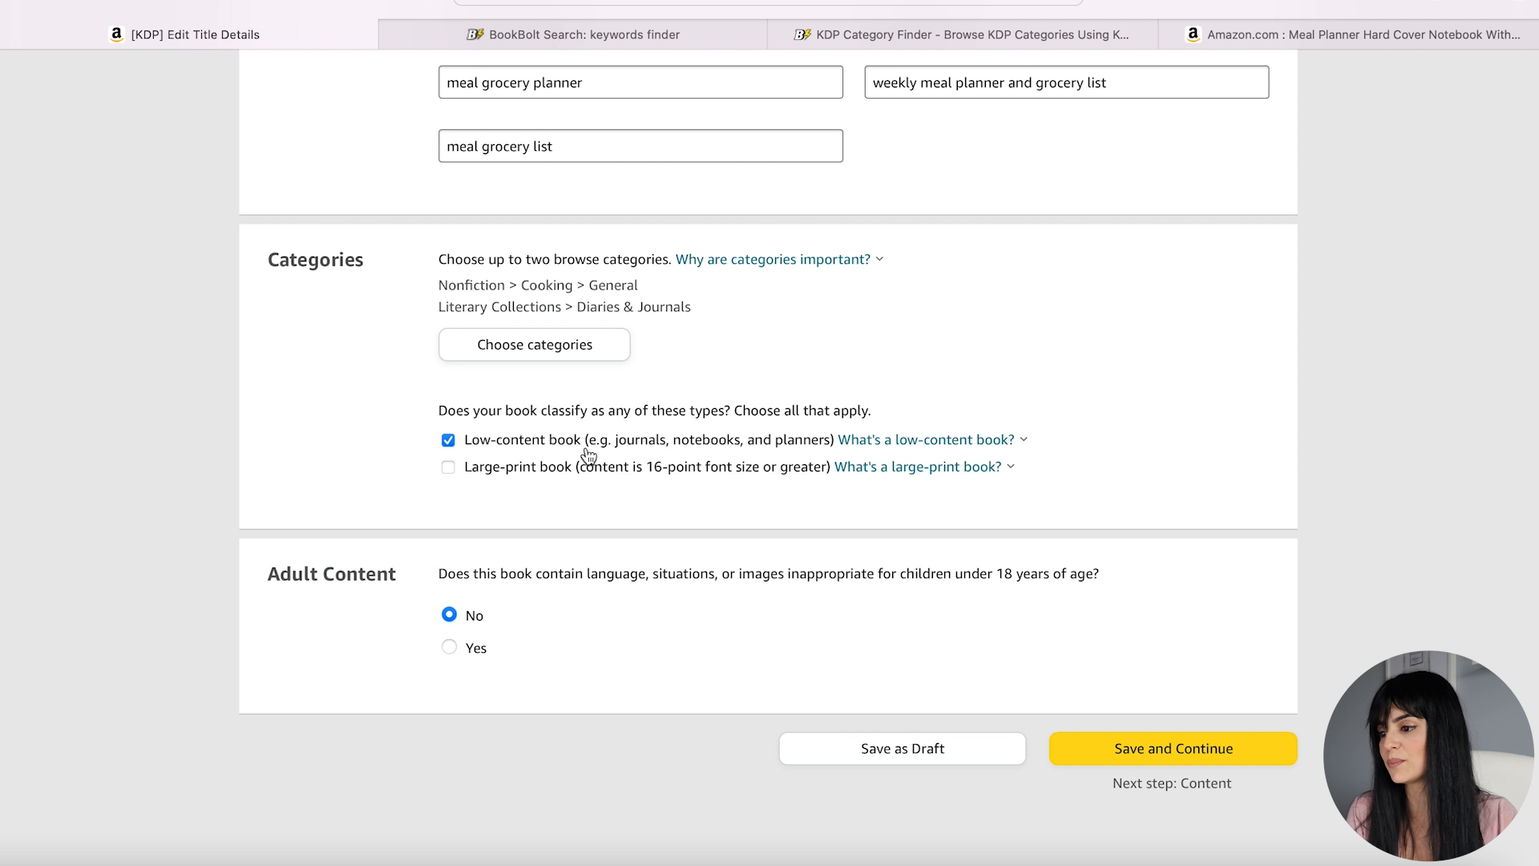
scroll(598, 523, down, 1)
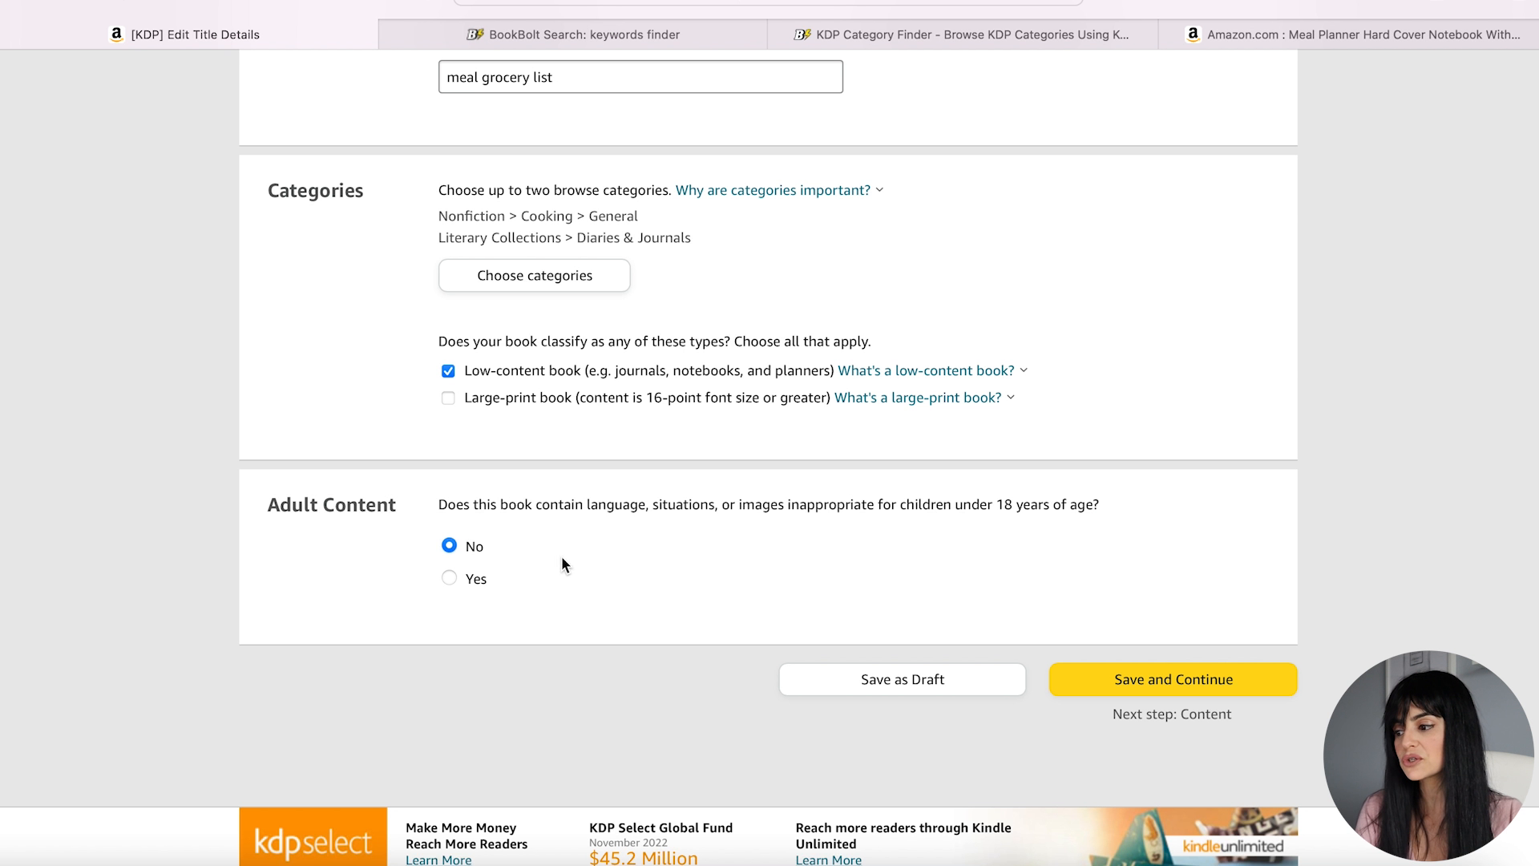
click(1204, 686)
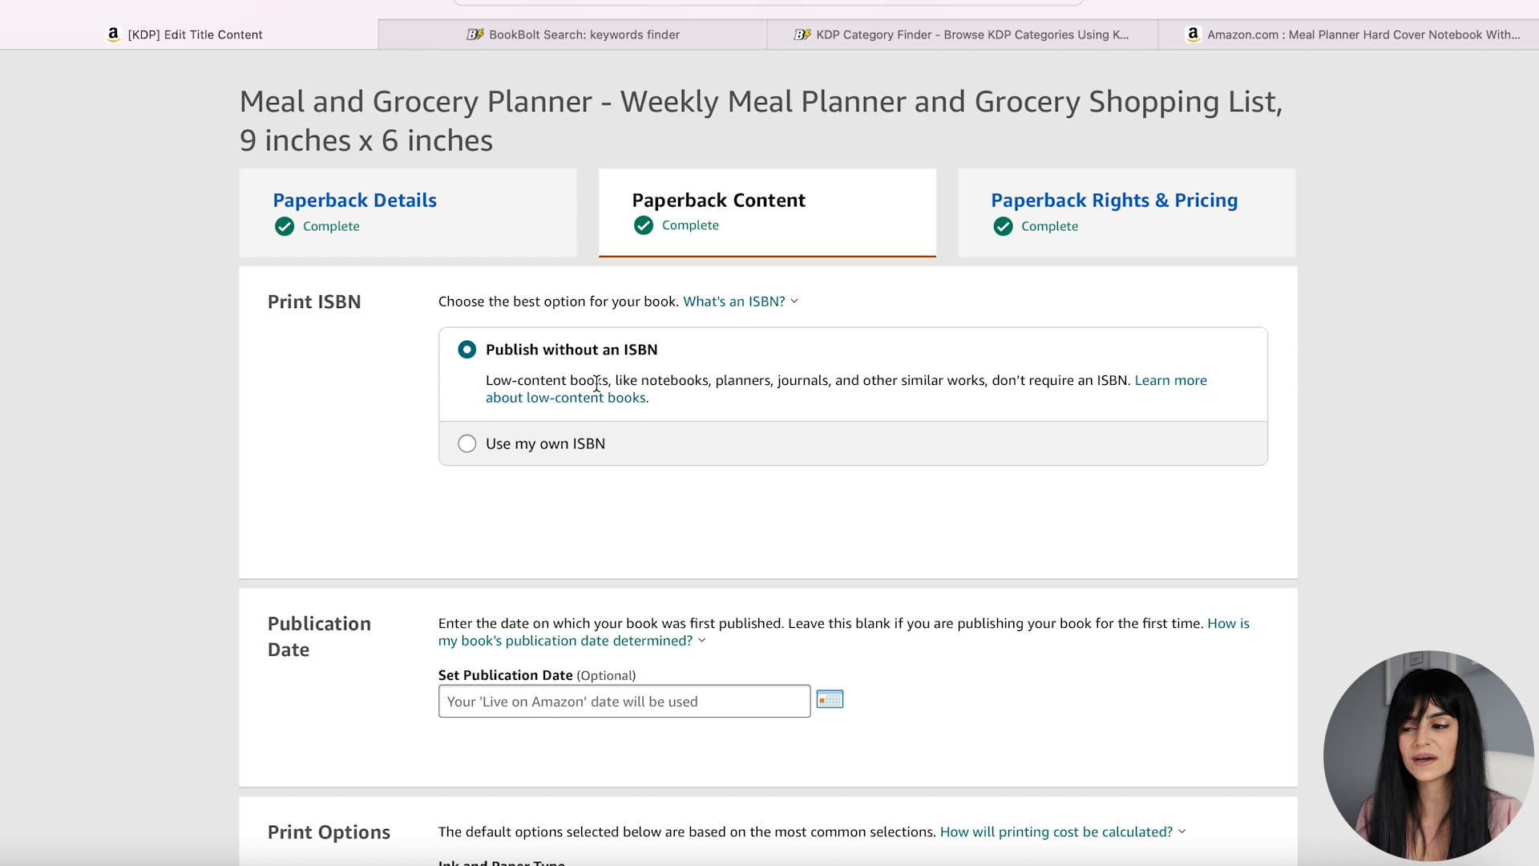
- Examine the paperback's ISBN, publication date, ink and paper type, trim size, bleed and cover finish settings
scroll(1408, 473, down, 3)
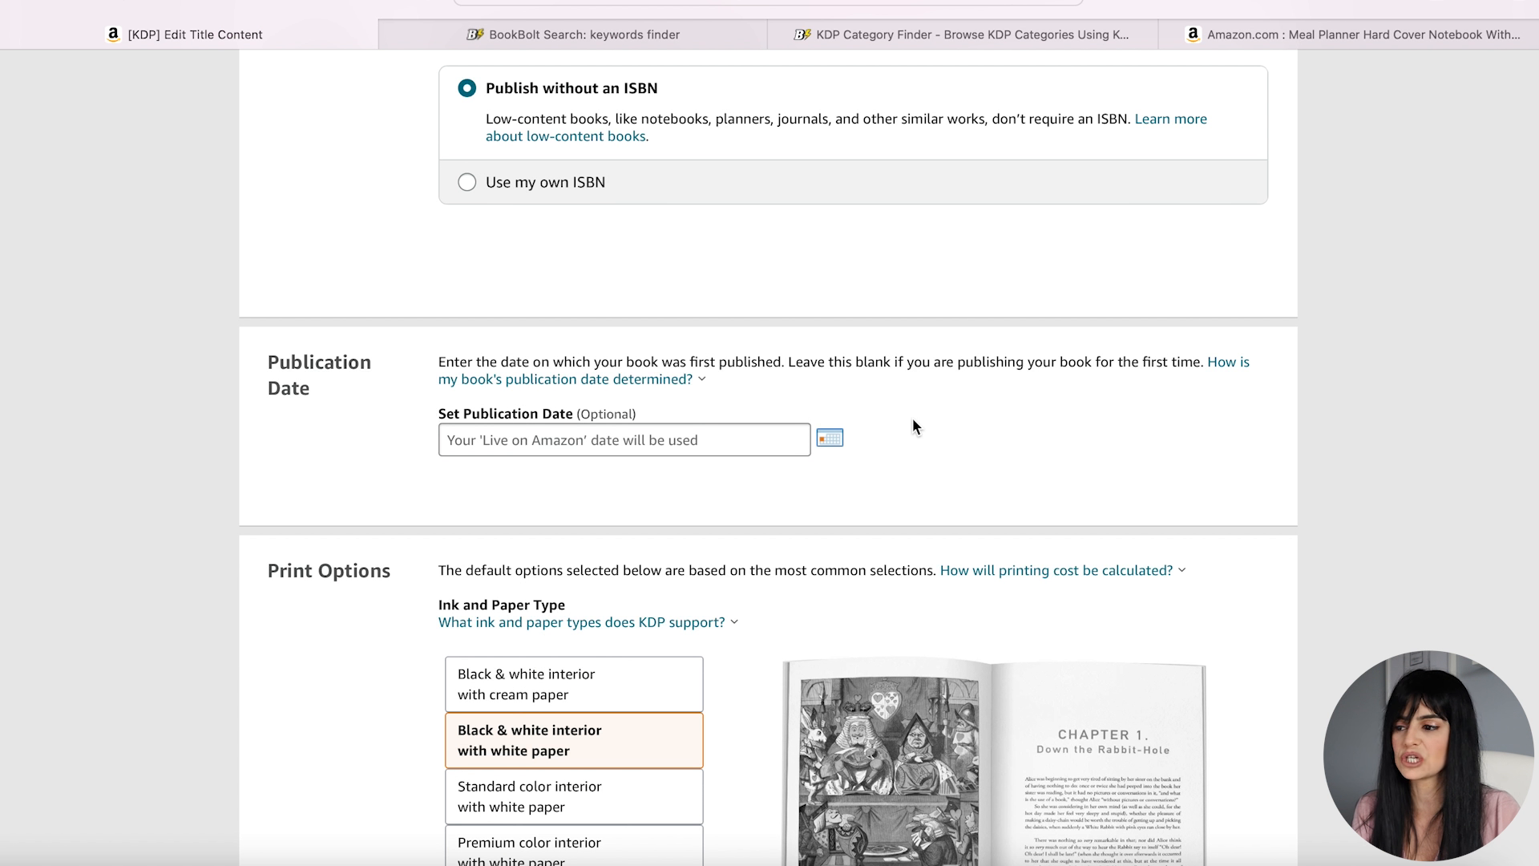
scroll(913, 418, down, 2)
scroll(914, 426, down, 3)
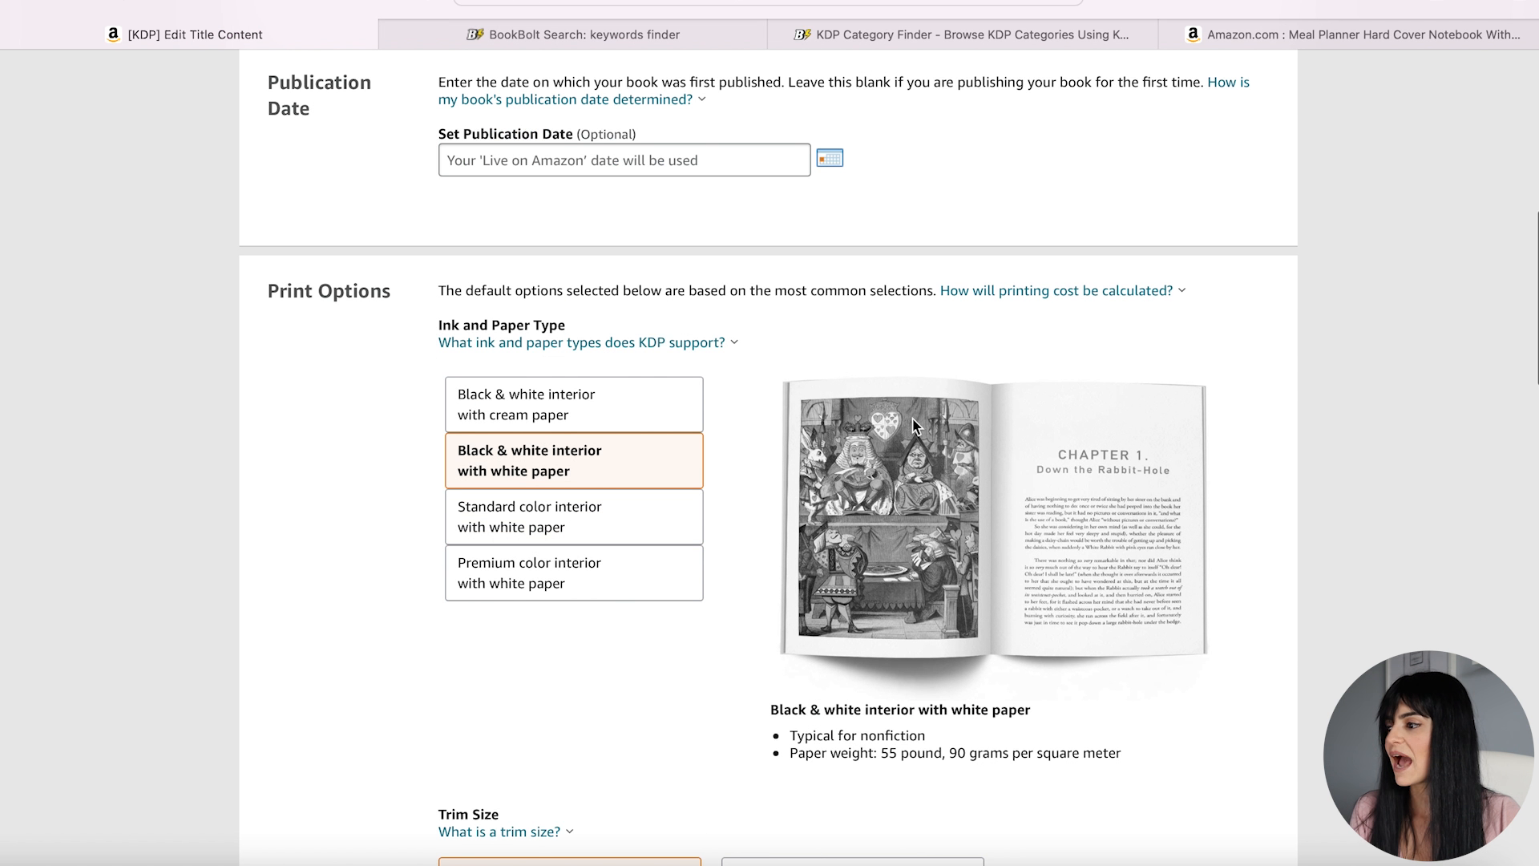
scroll(392, 458, down, 2)
scroll(393, 465, down, 1)
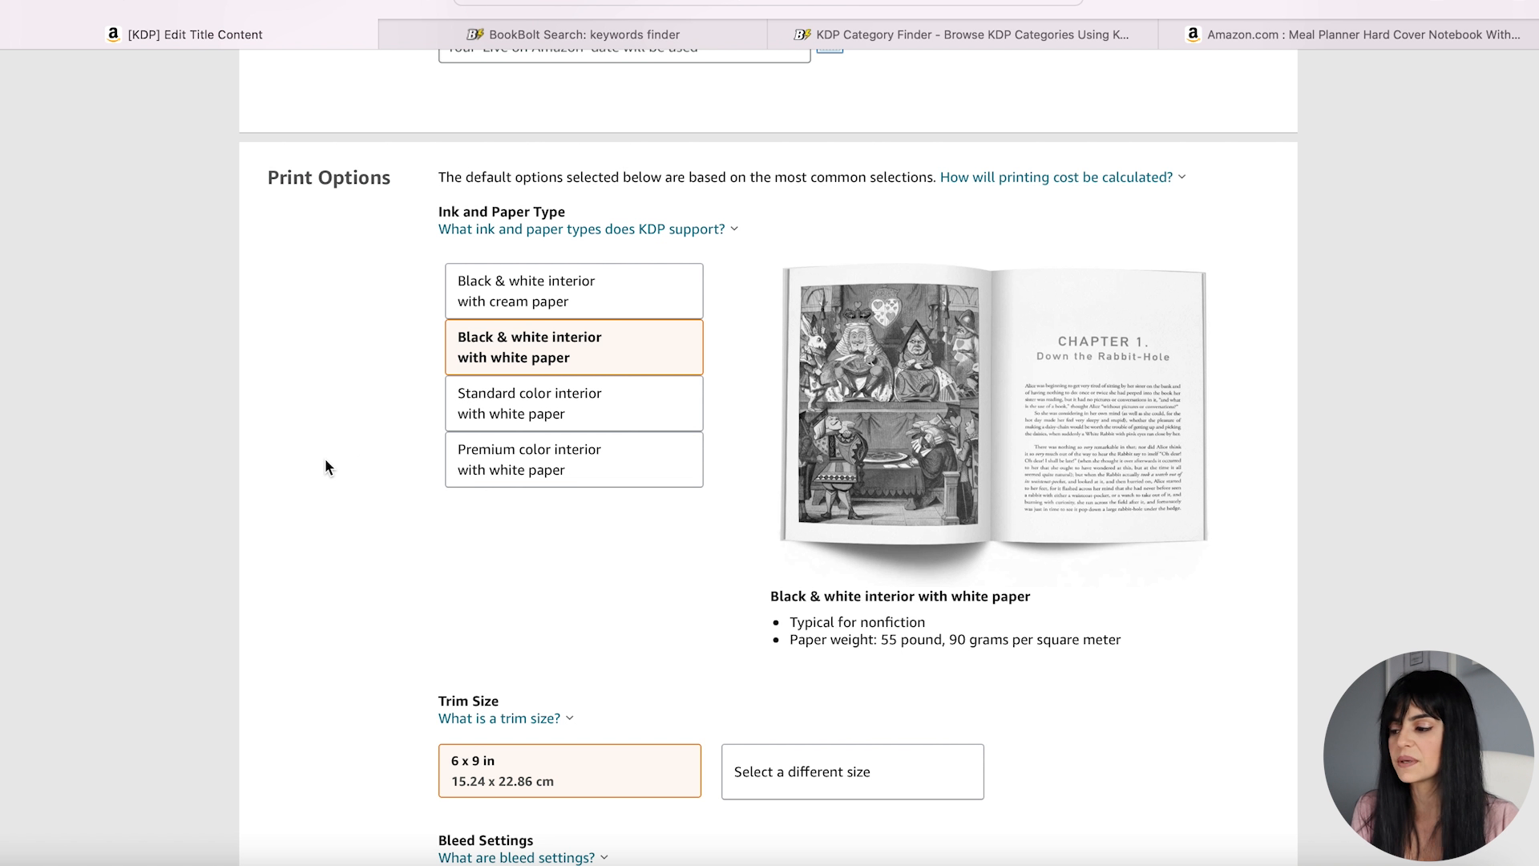
scroll(325, 463, down, 5)
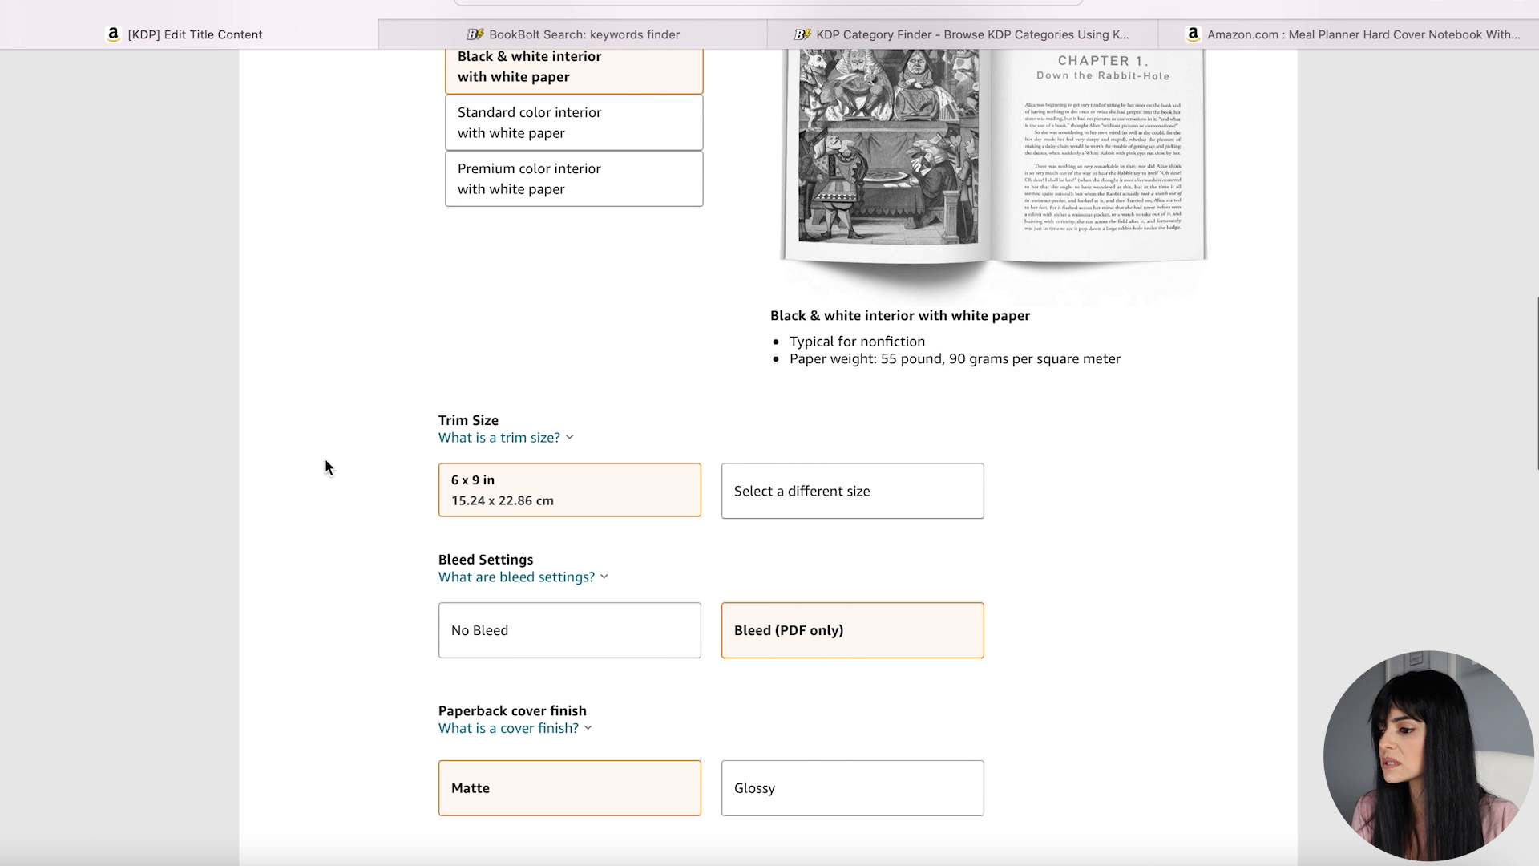
scroll(325, 459, down, 1)
scroll(430, 501, down, 2)
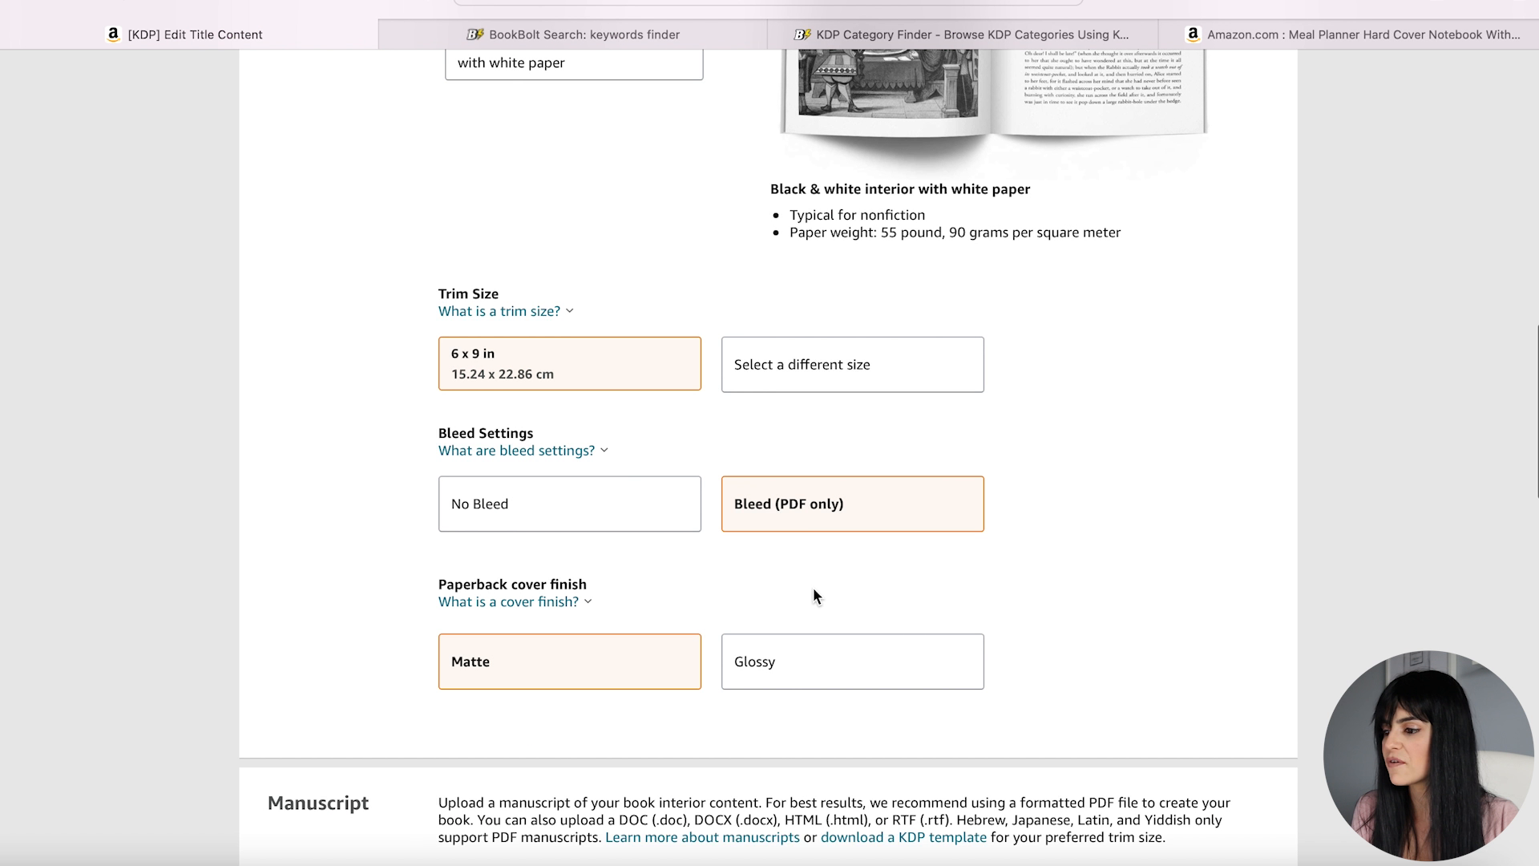
scroll(813, 586, down, 5)
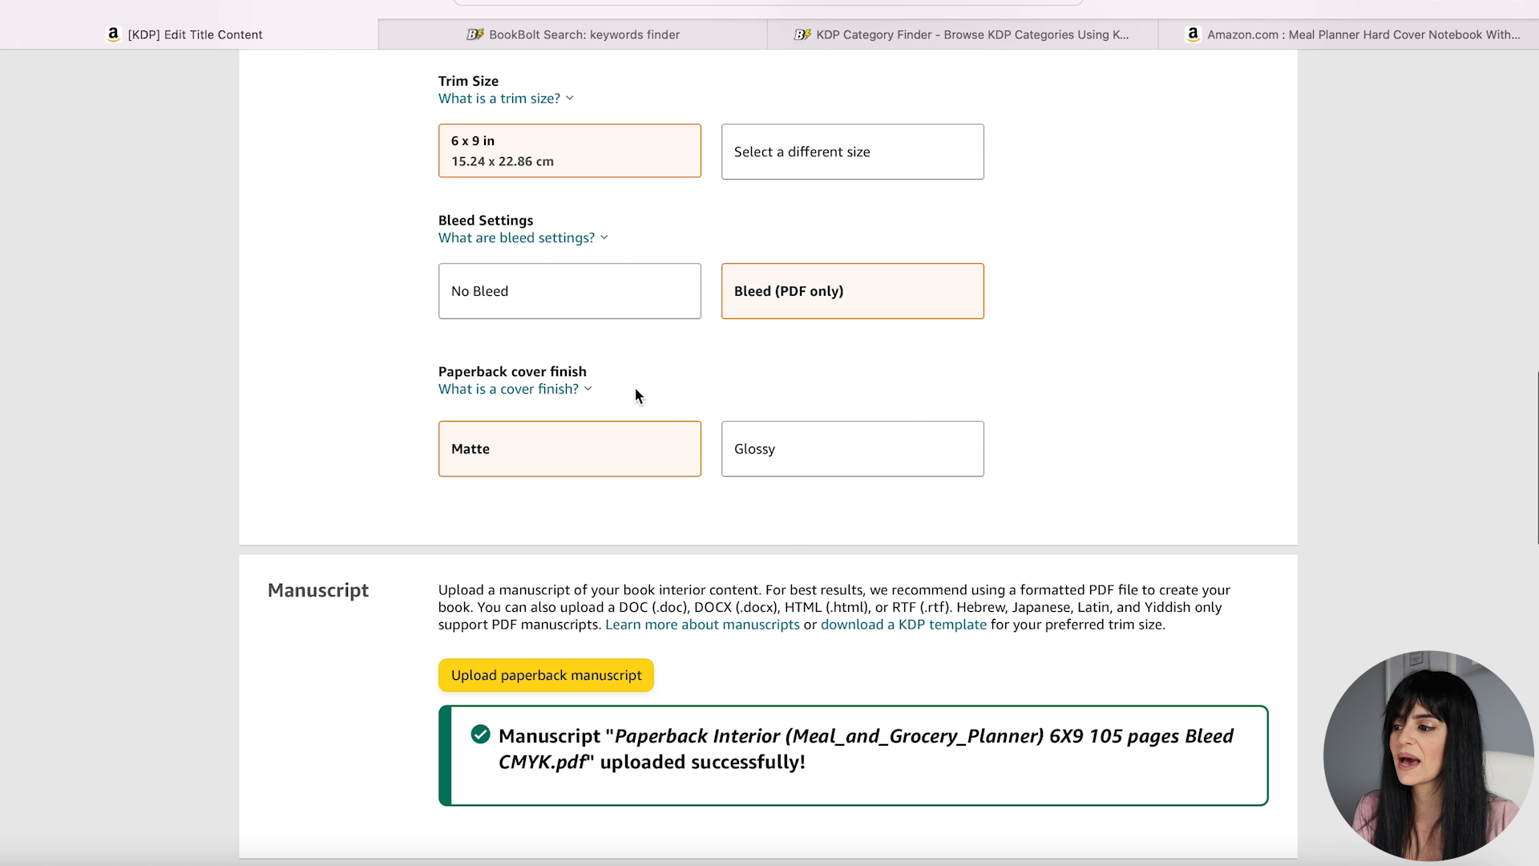
mouse_move(600, 388)
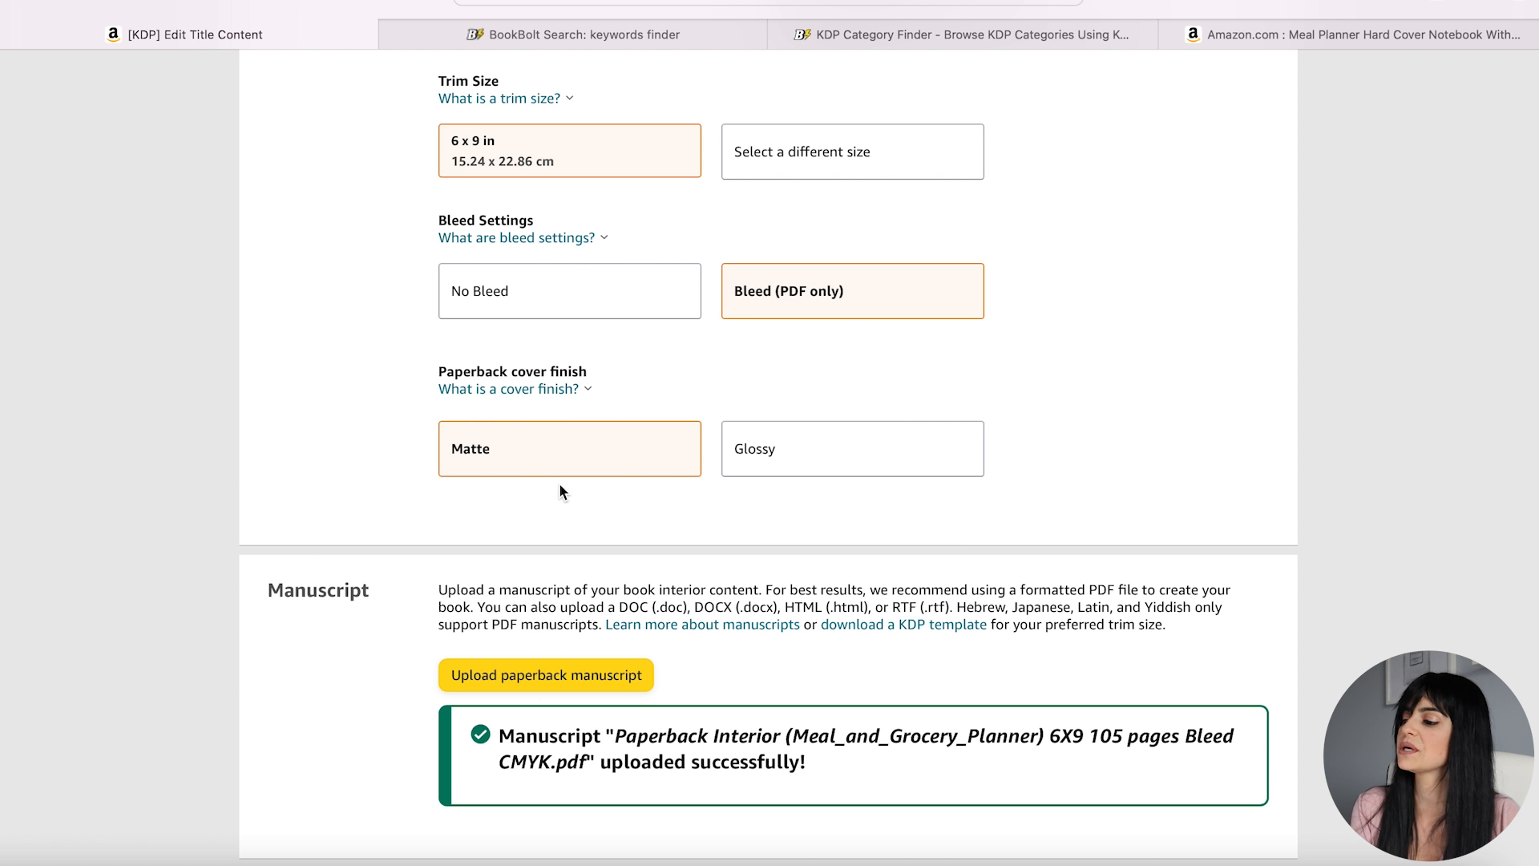
- Review the uploaded manuscript PDF, the uploaded book cover and the barcode option in the paperback content
scroll(559, 483, down, 3)
scroll(560, 485, down, 5)
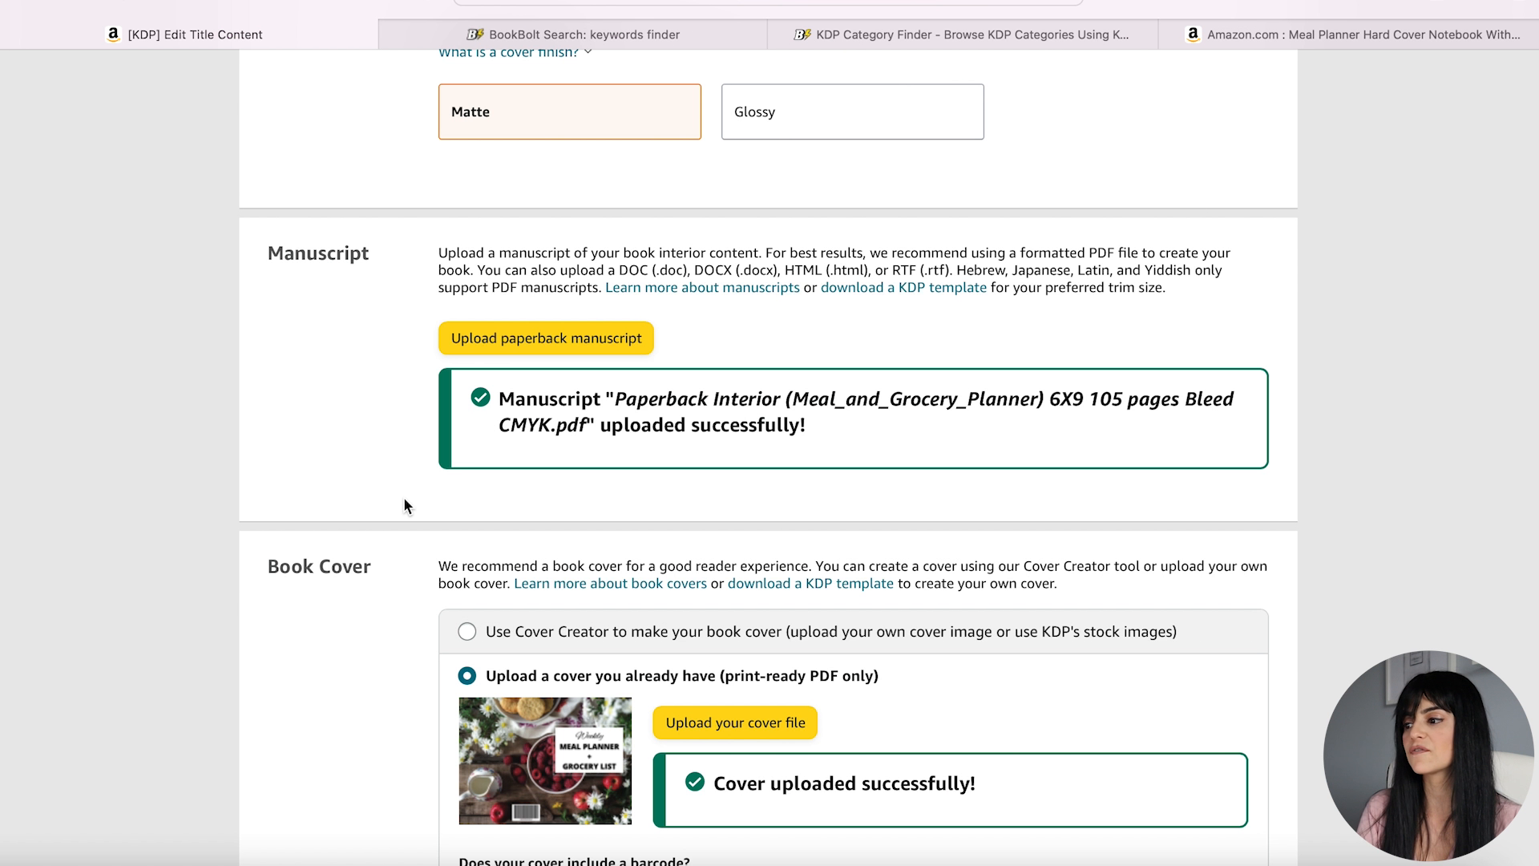
scroll(404, 505, down, 1)
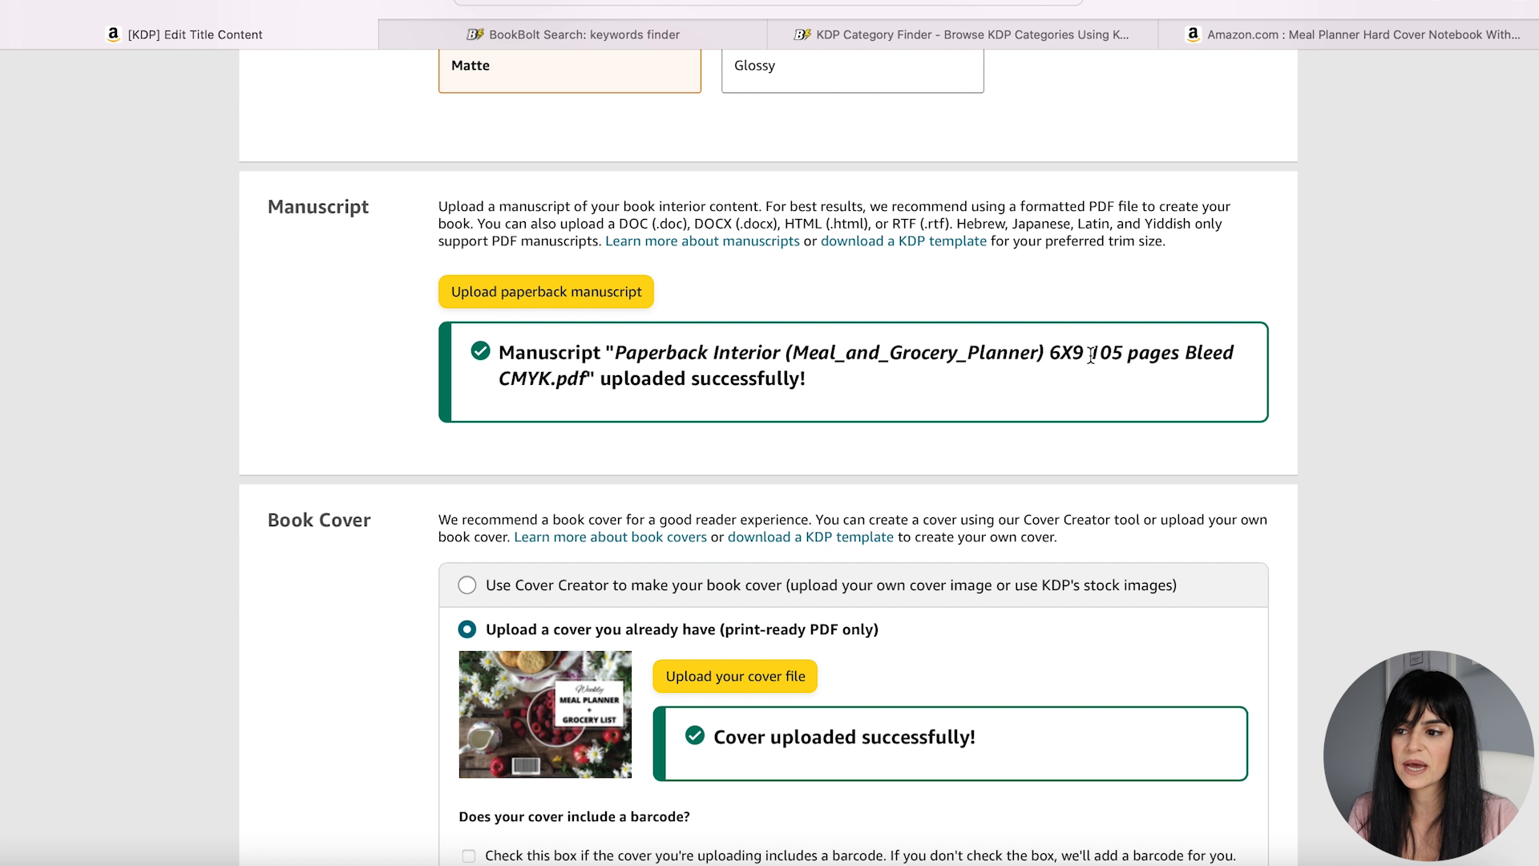
scroll(1074, 377, down, 3)
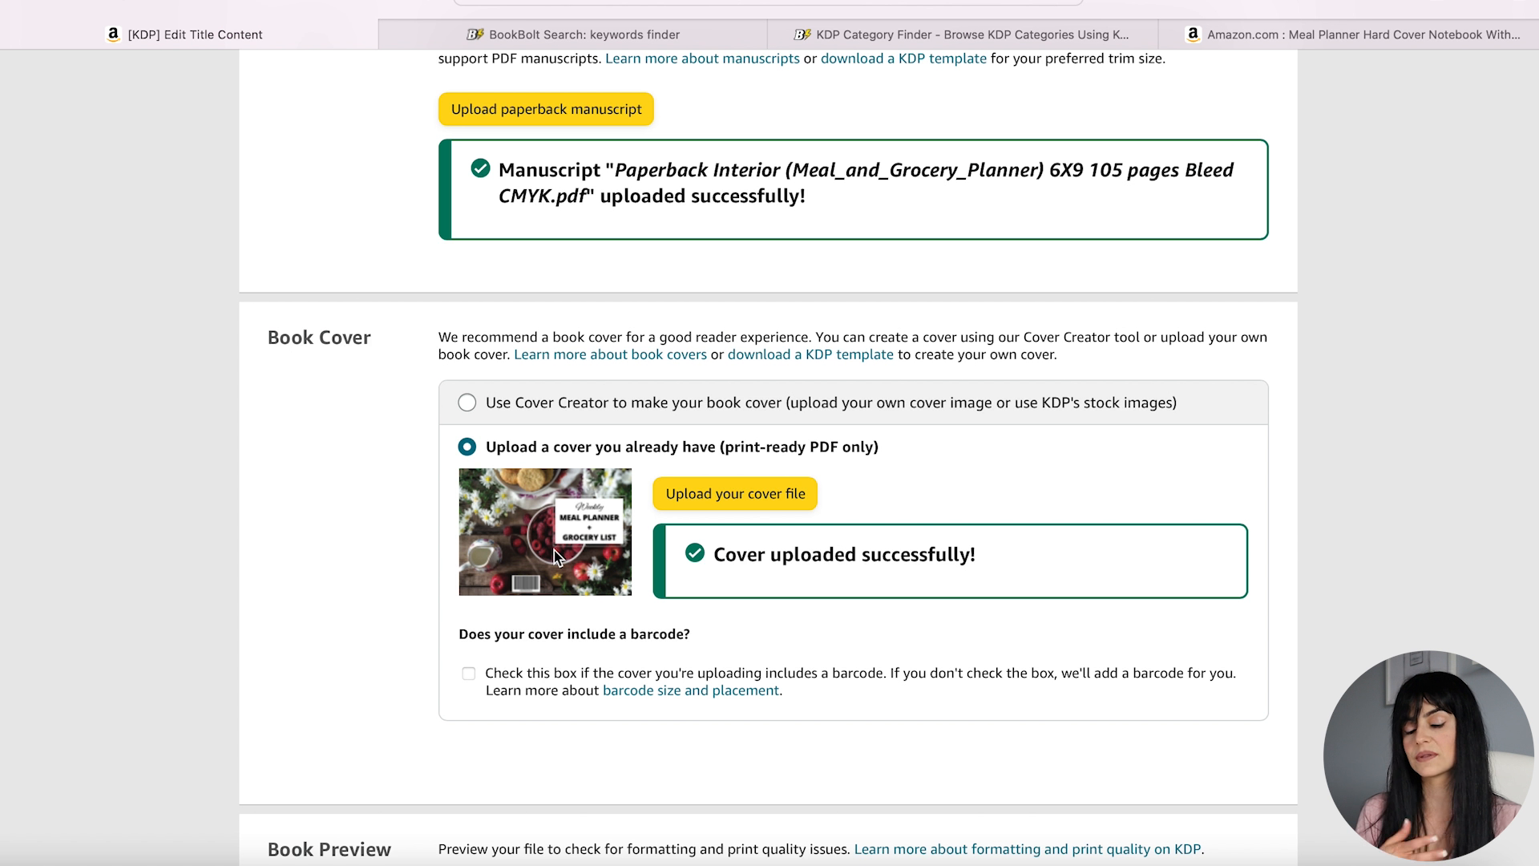
scroll(555, 551, down, 5)
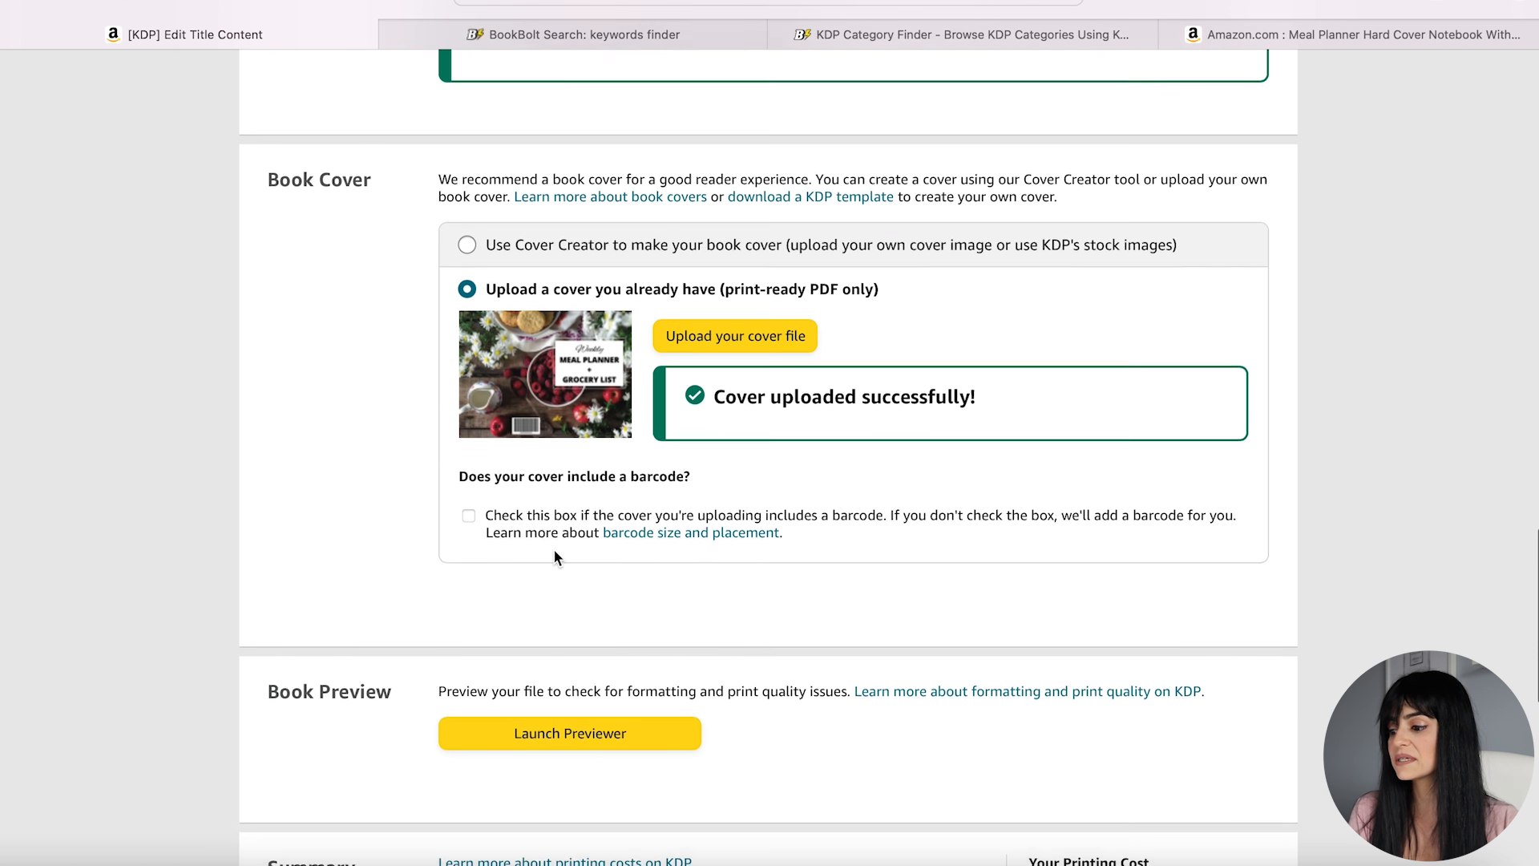
- Open the paperback in the Print Previewer and inspect the cover and the interior spreads up to pages 6-7
click(596, 597)
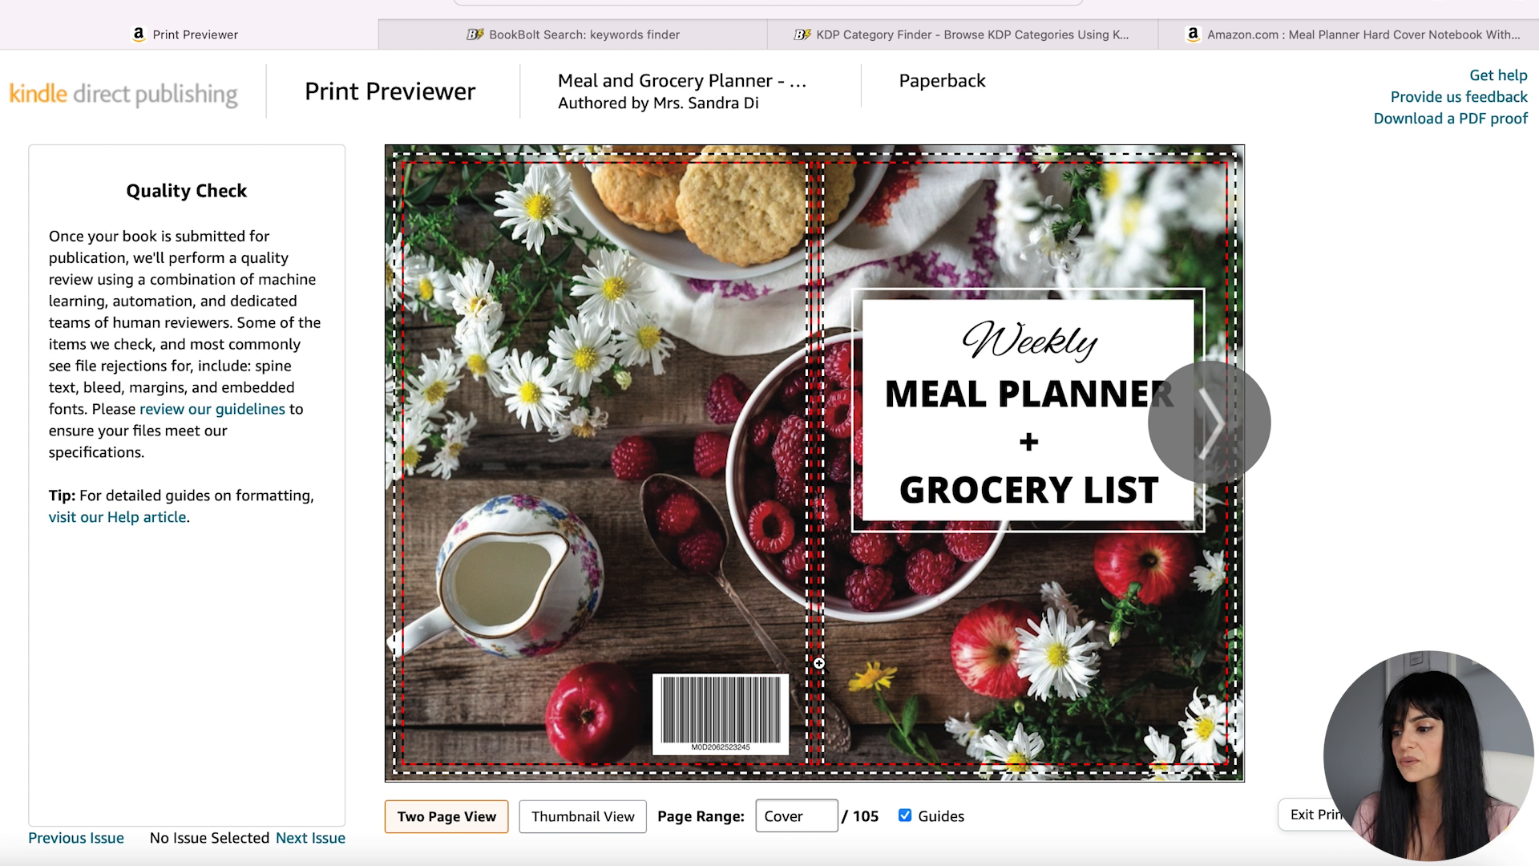
mouse_move(780, 719)
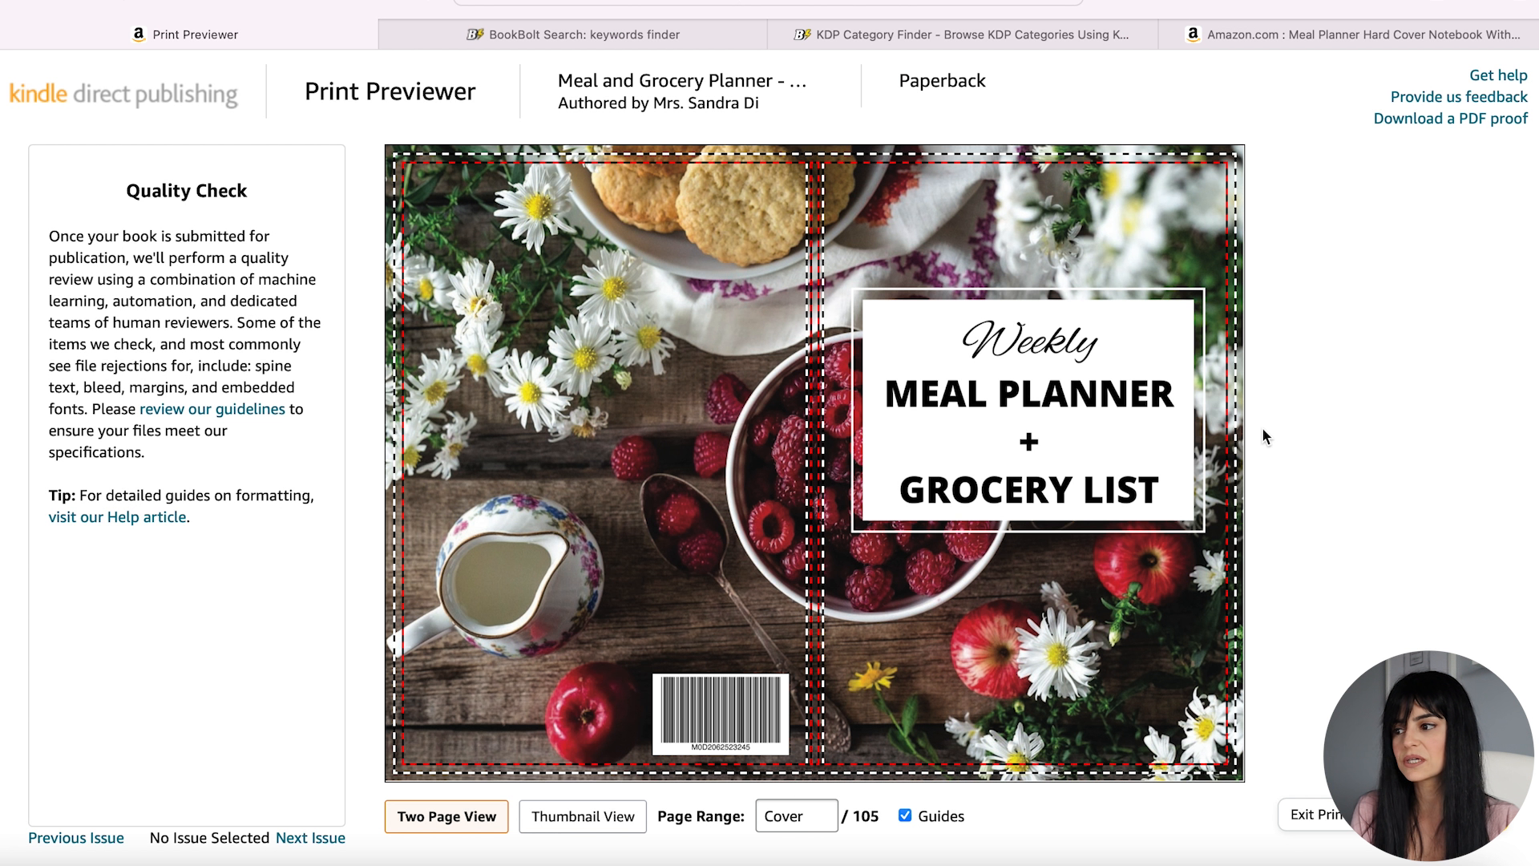
click(1210, 418)
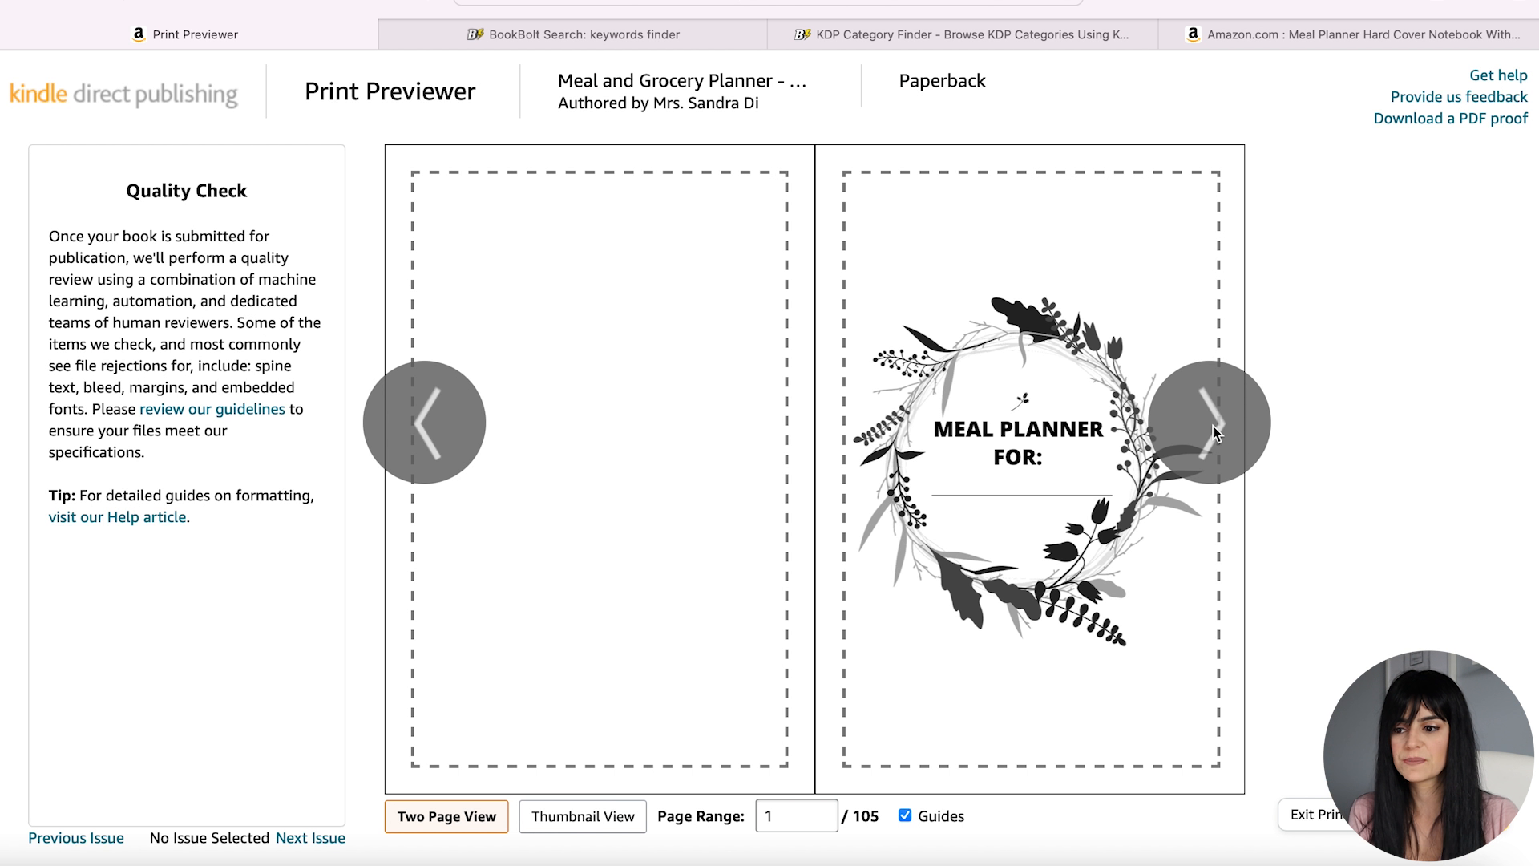
click(1213, 425)
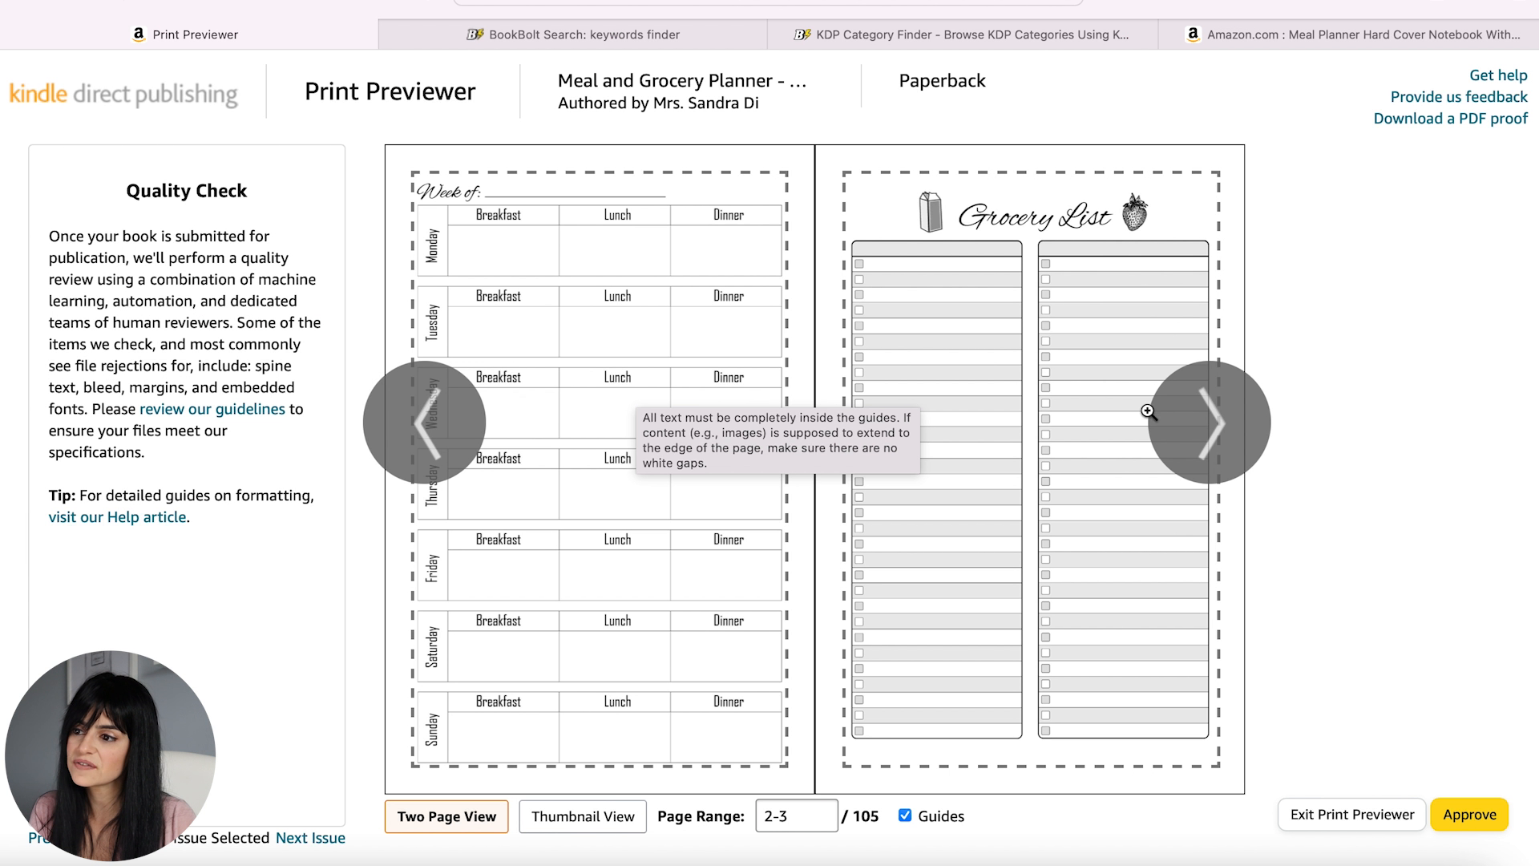
click(1219, 441)
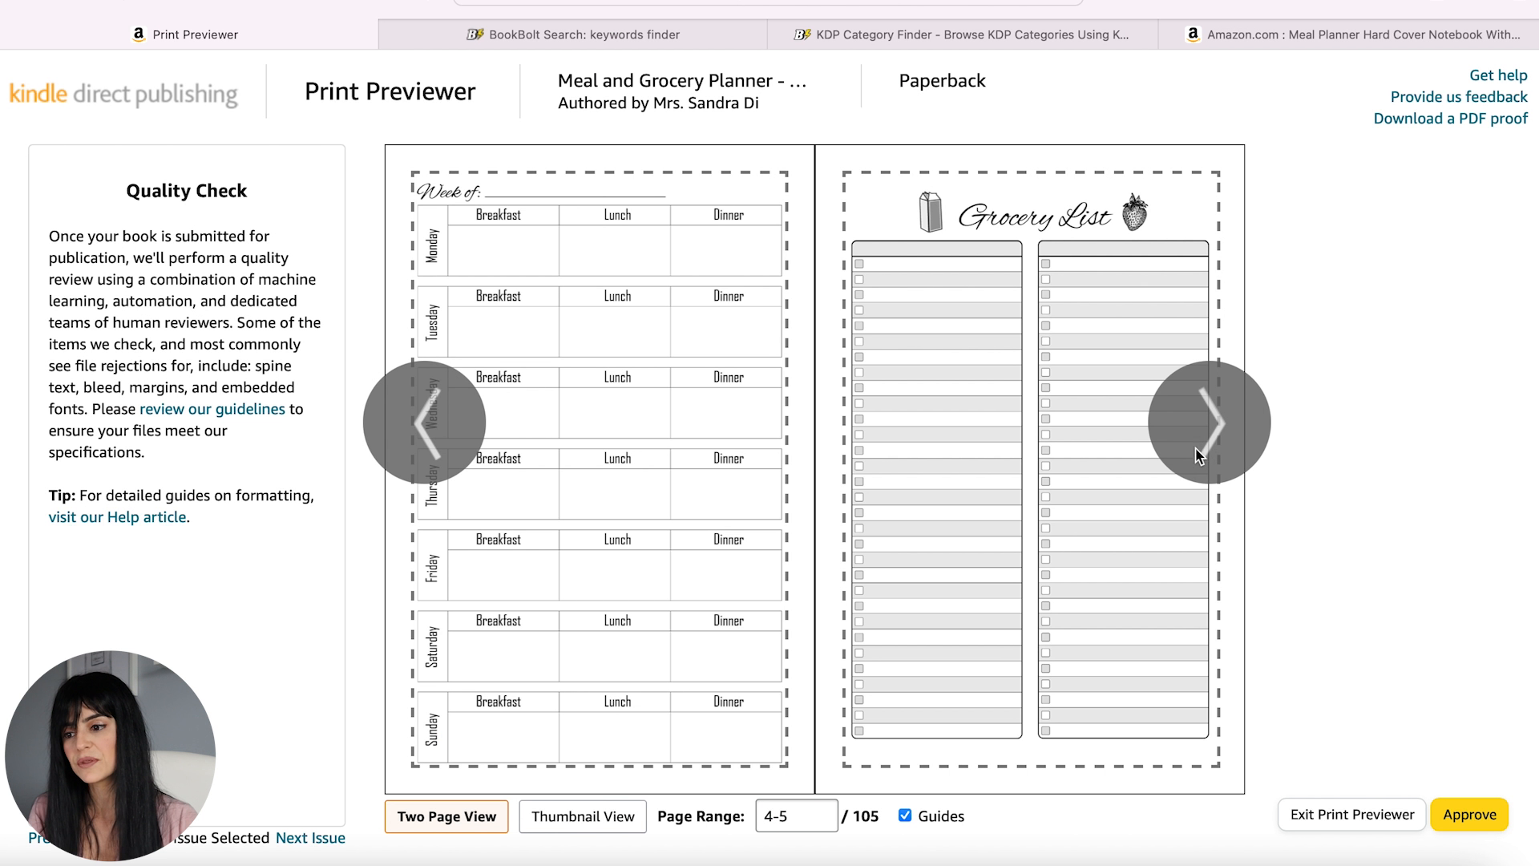
click(1207, 431)
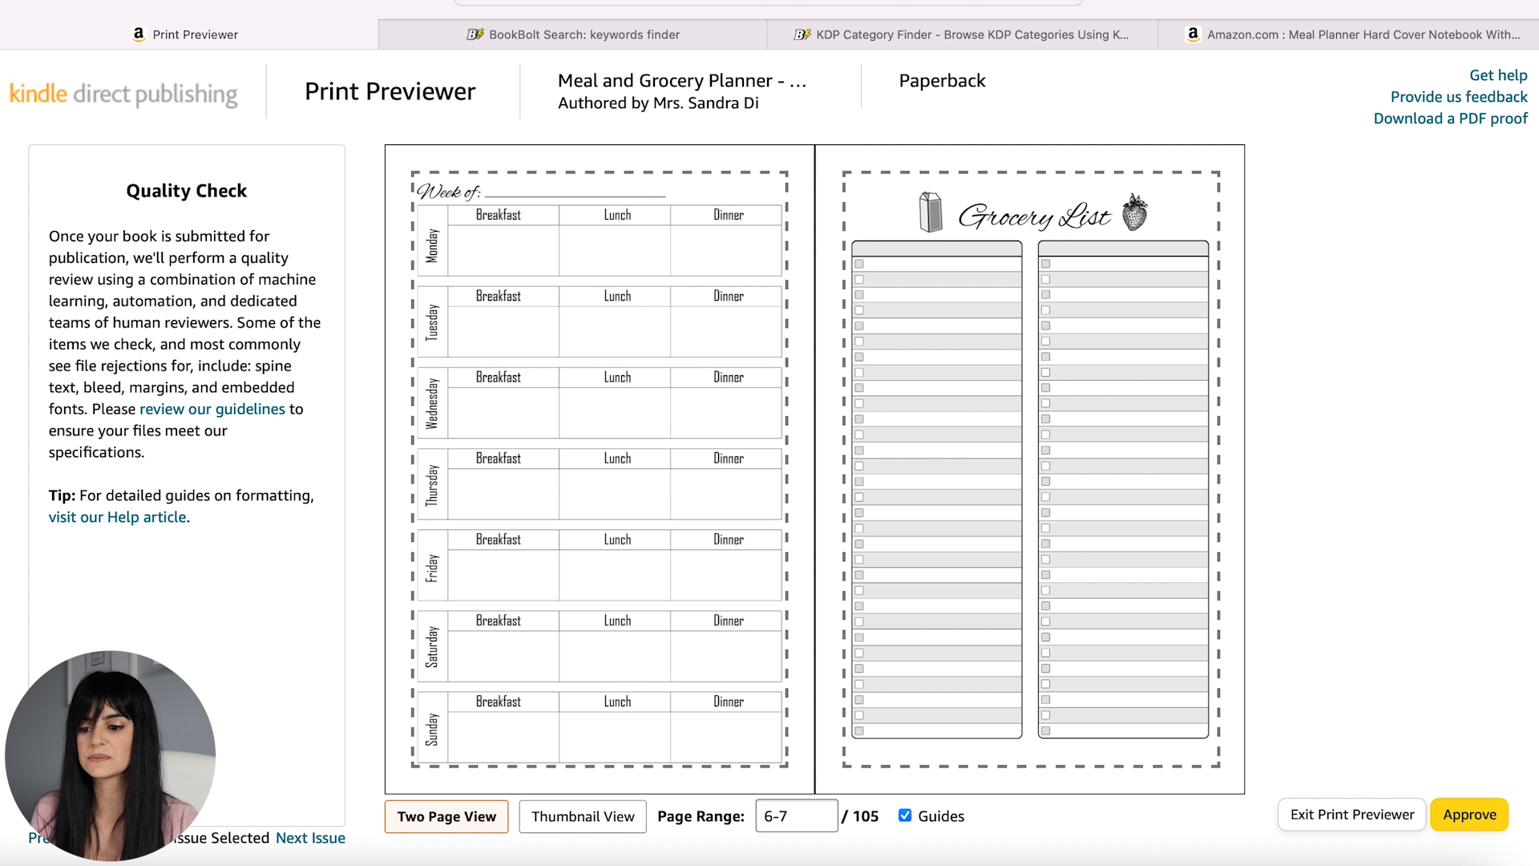
- Approve the print preview and save the paperback content to continue to rights and pricing
click(1479, 817)
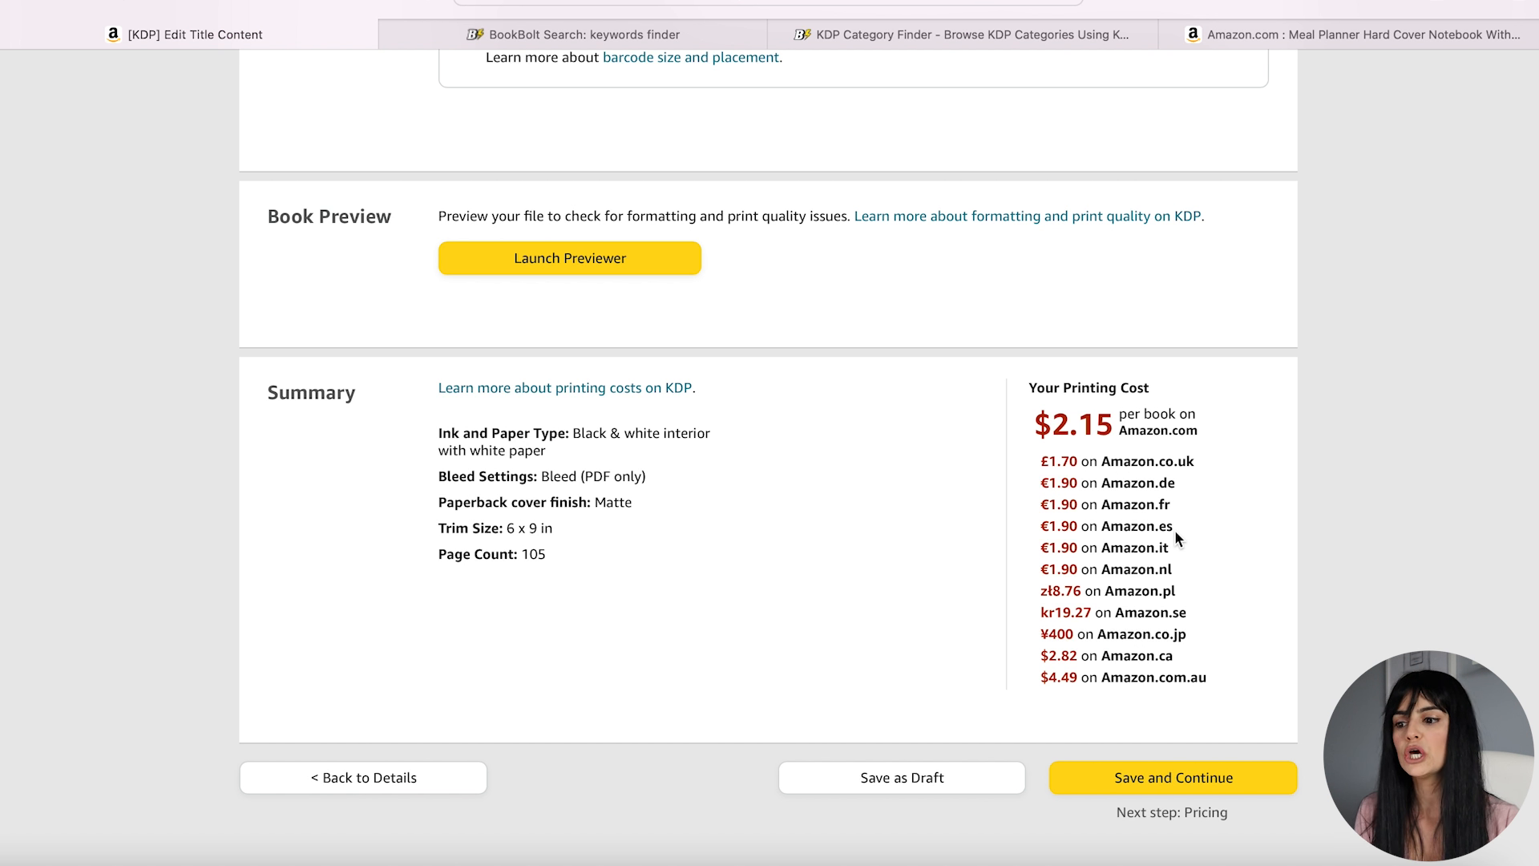
click(1210, 791)
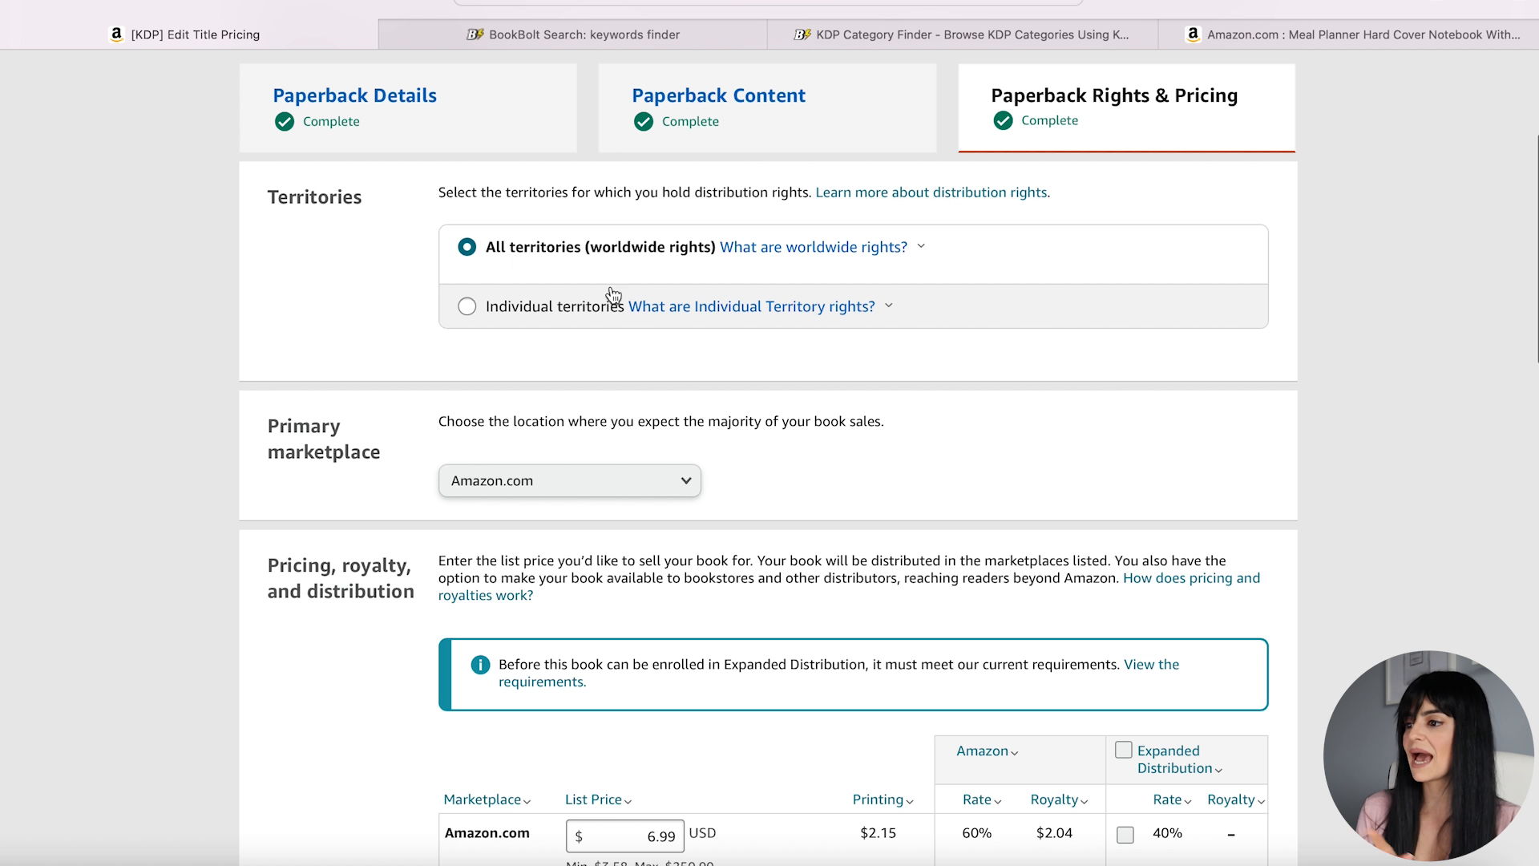
- Review the paperback's distribution territories, primary marketplace and list price settings
scroll(1298, 437, down, 5)
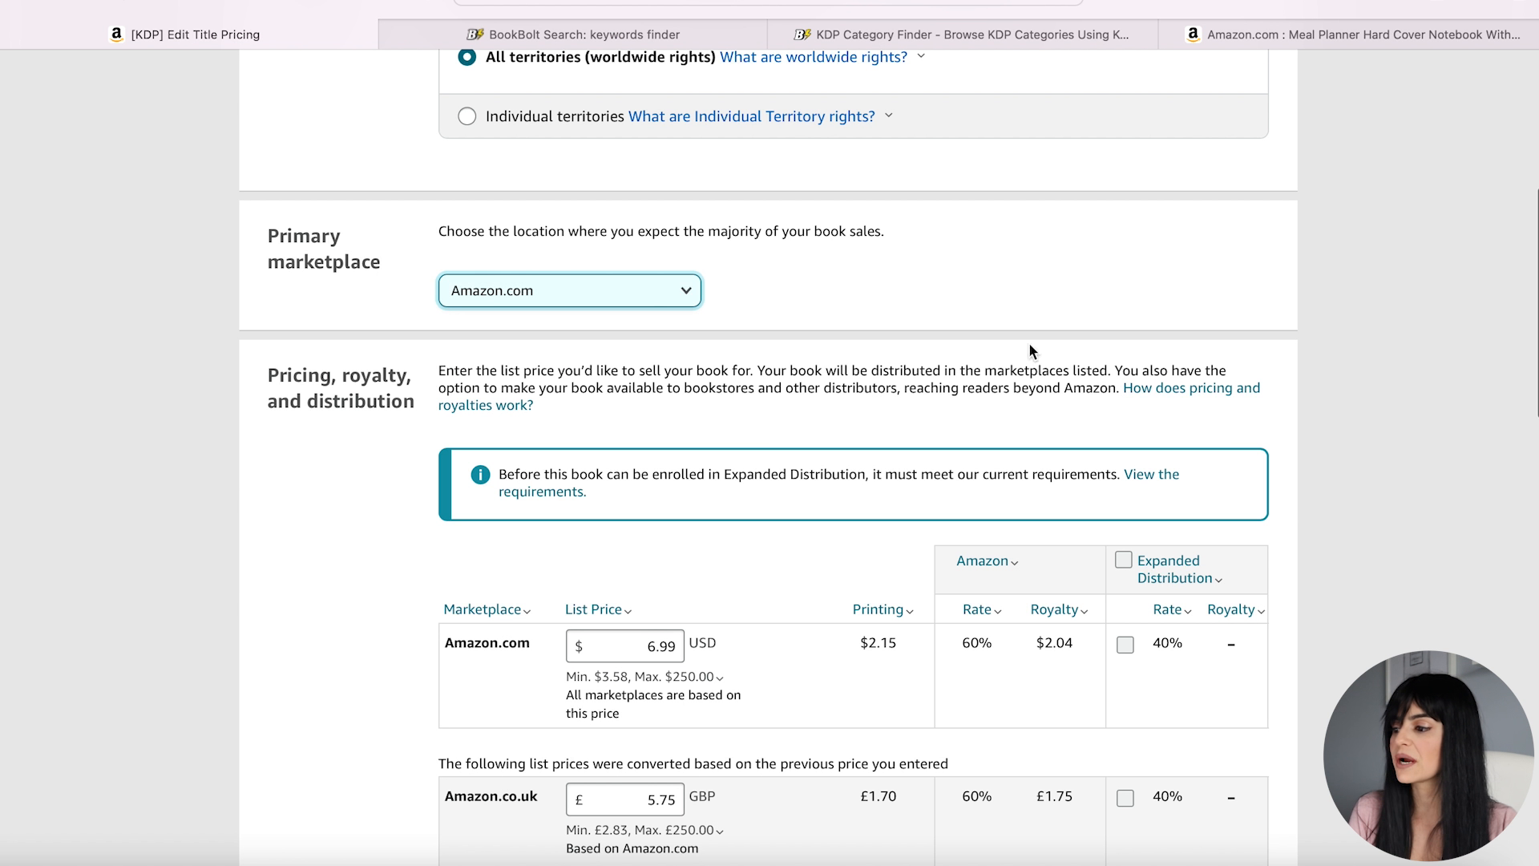
scroll(1469, 508, down, 1)
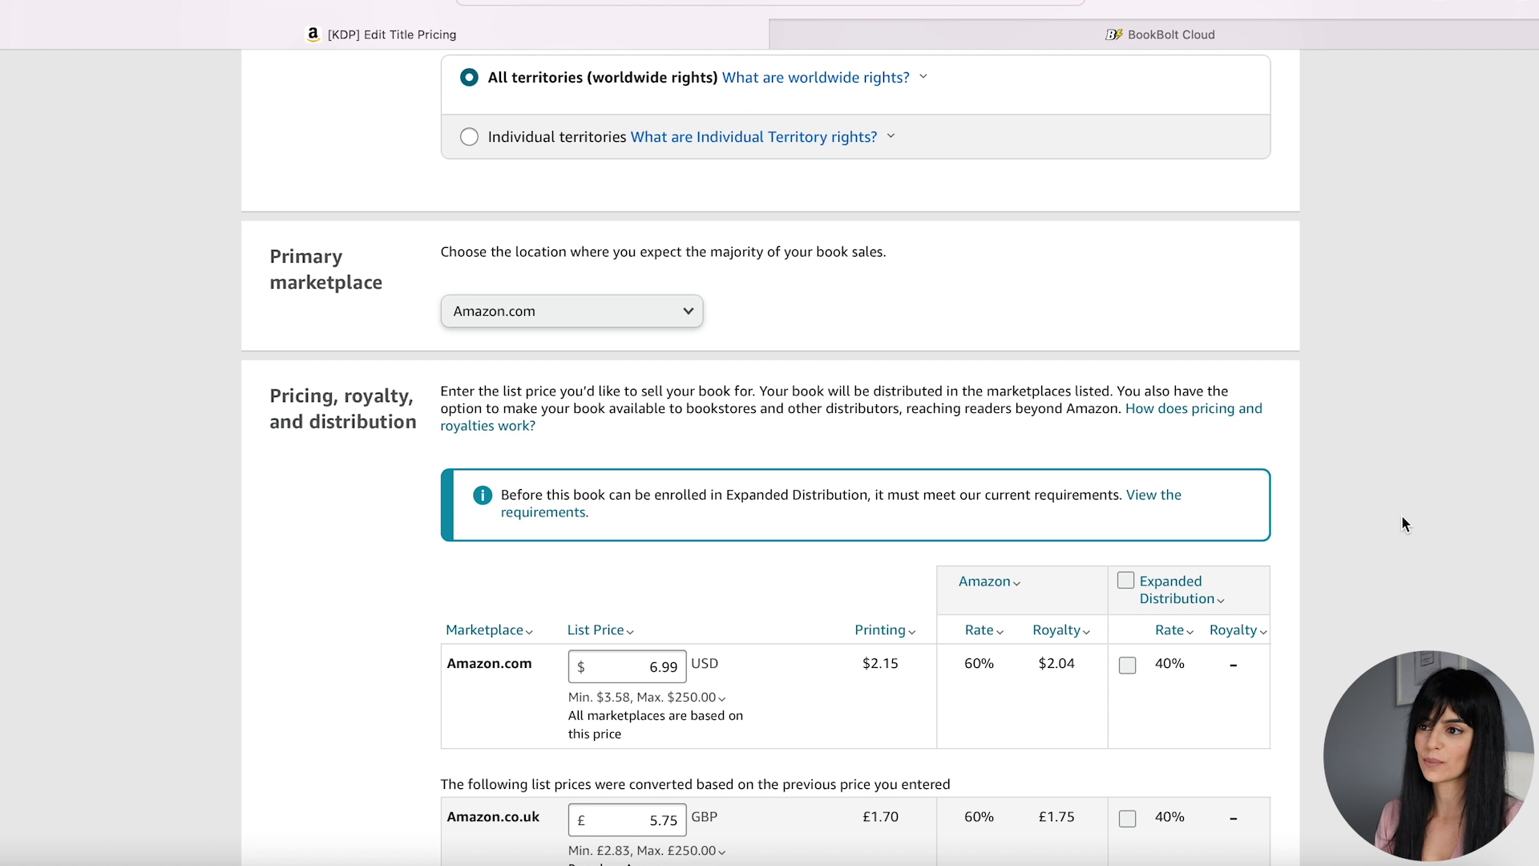
scroll(1401, 514, down, 1)
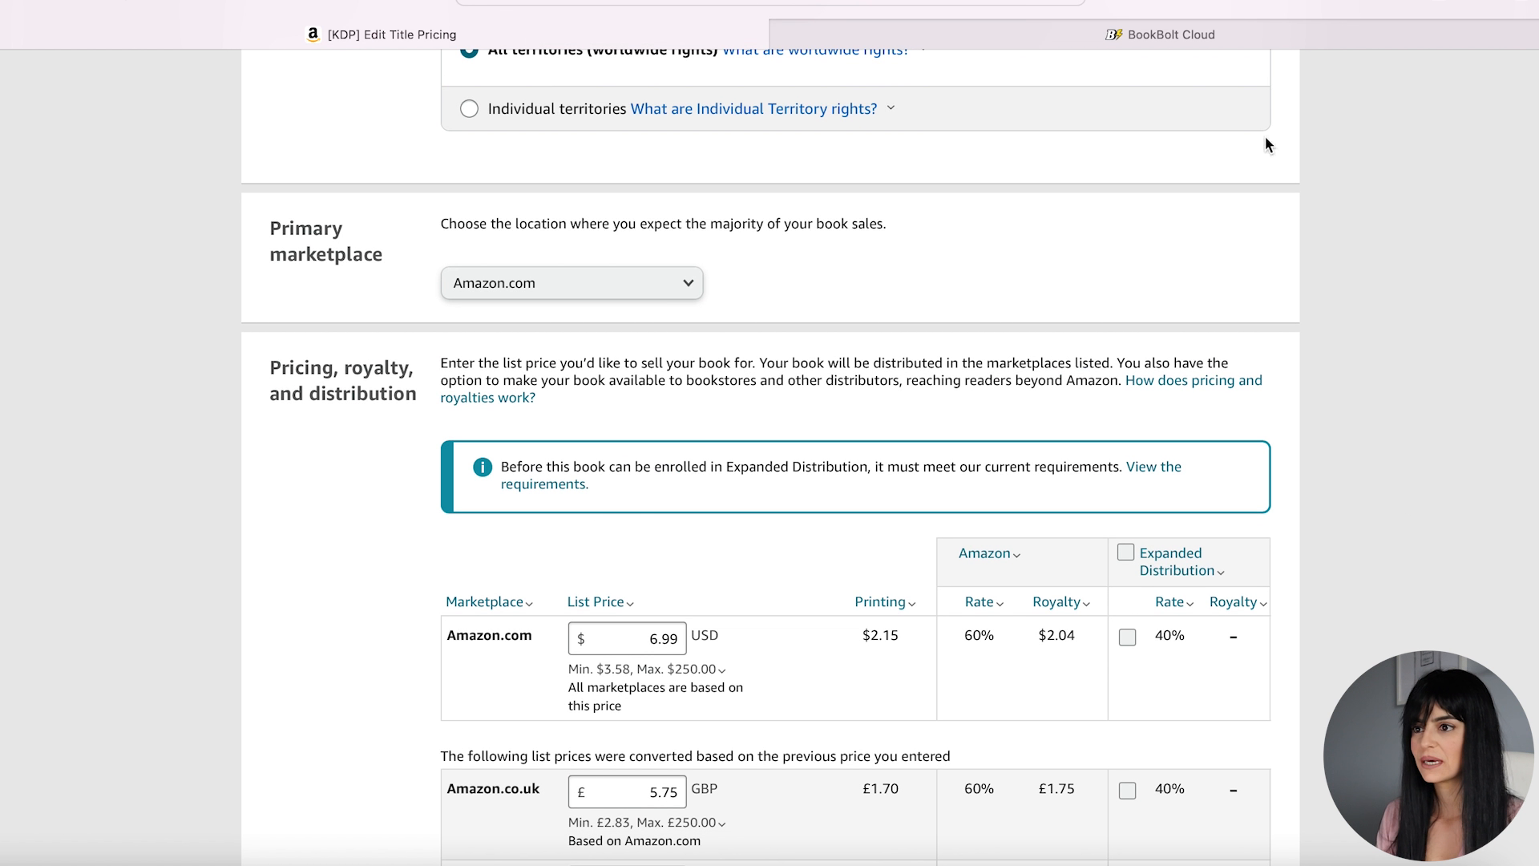
- Switch to BookBolt Cloud and examine the price and sales rank data for the top 100 Planner bestsellers
click(1206, 40)
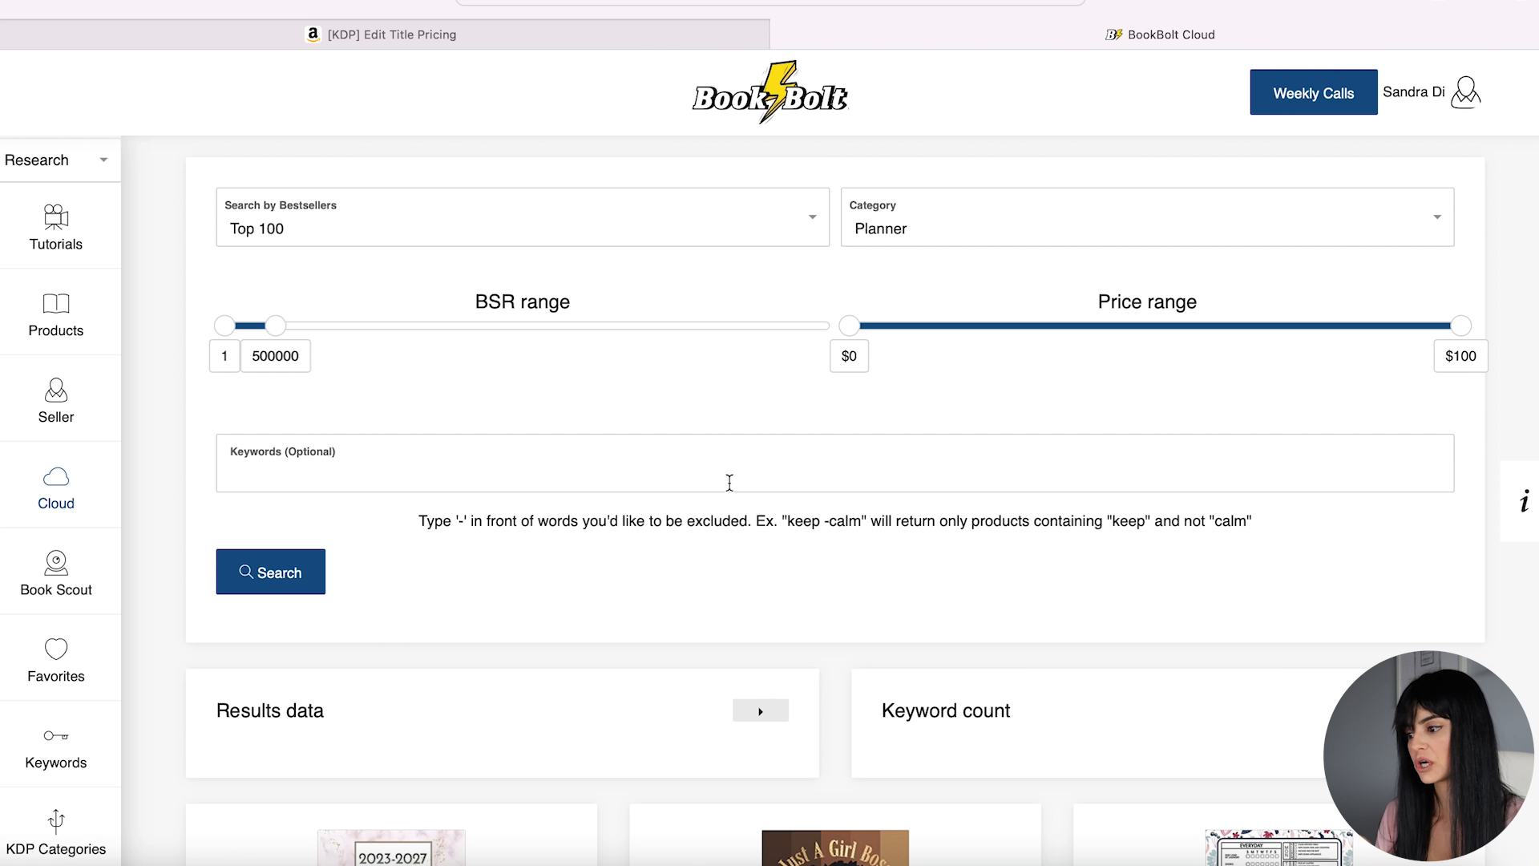
scroll(738, 481, down, 3)
click(765, 621)
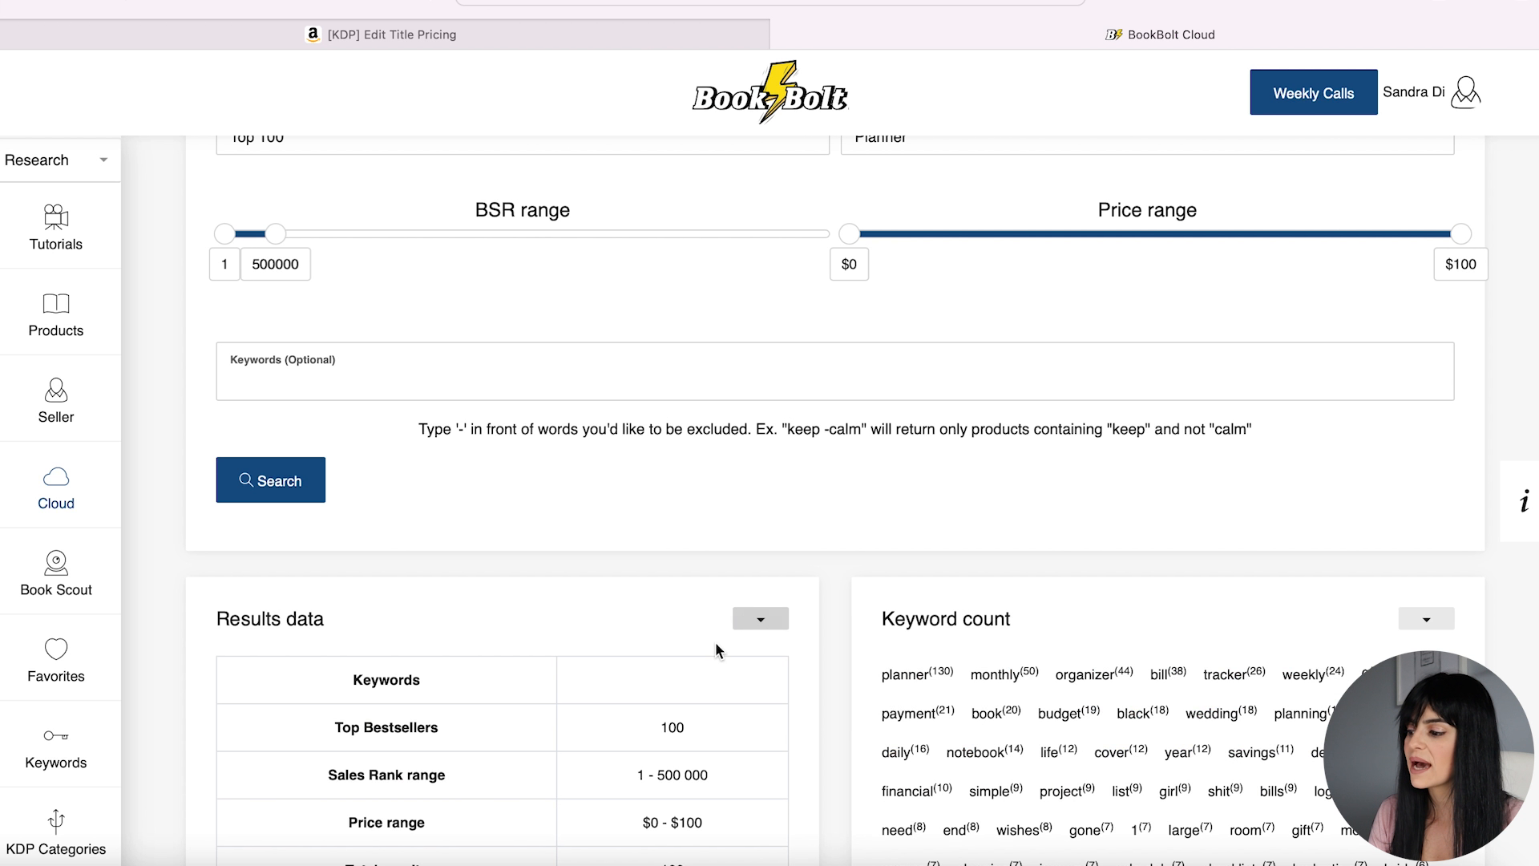
scroll(657, 653, down, 5)
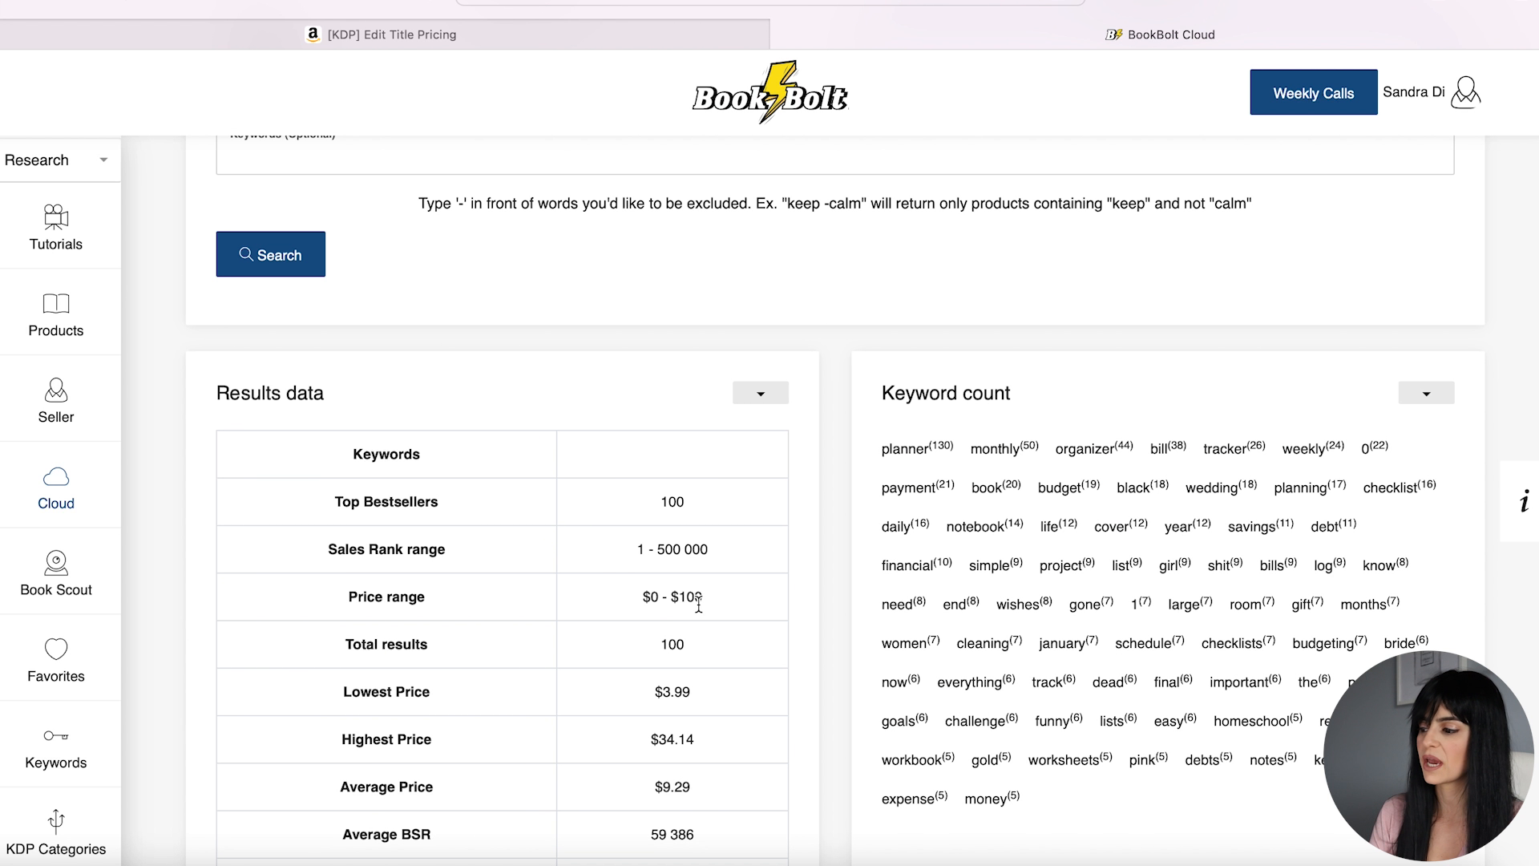
scroll(698, 603, down, 1)
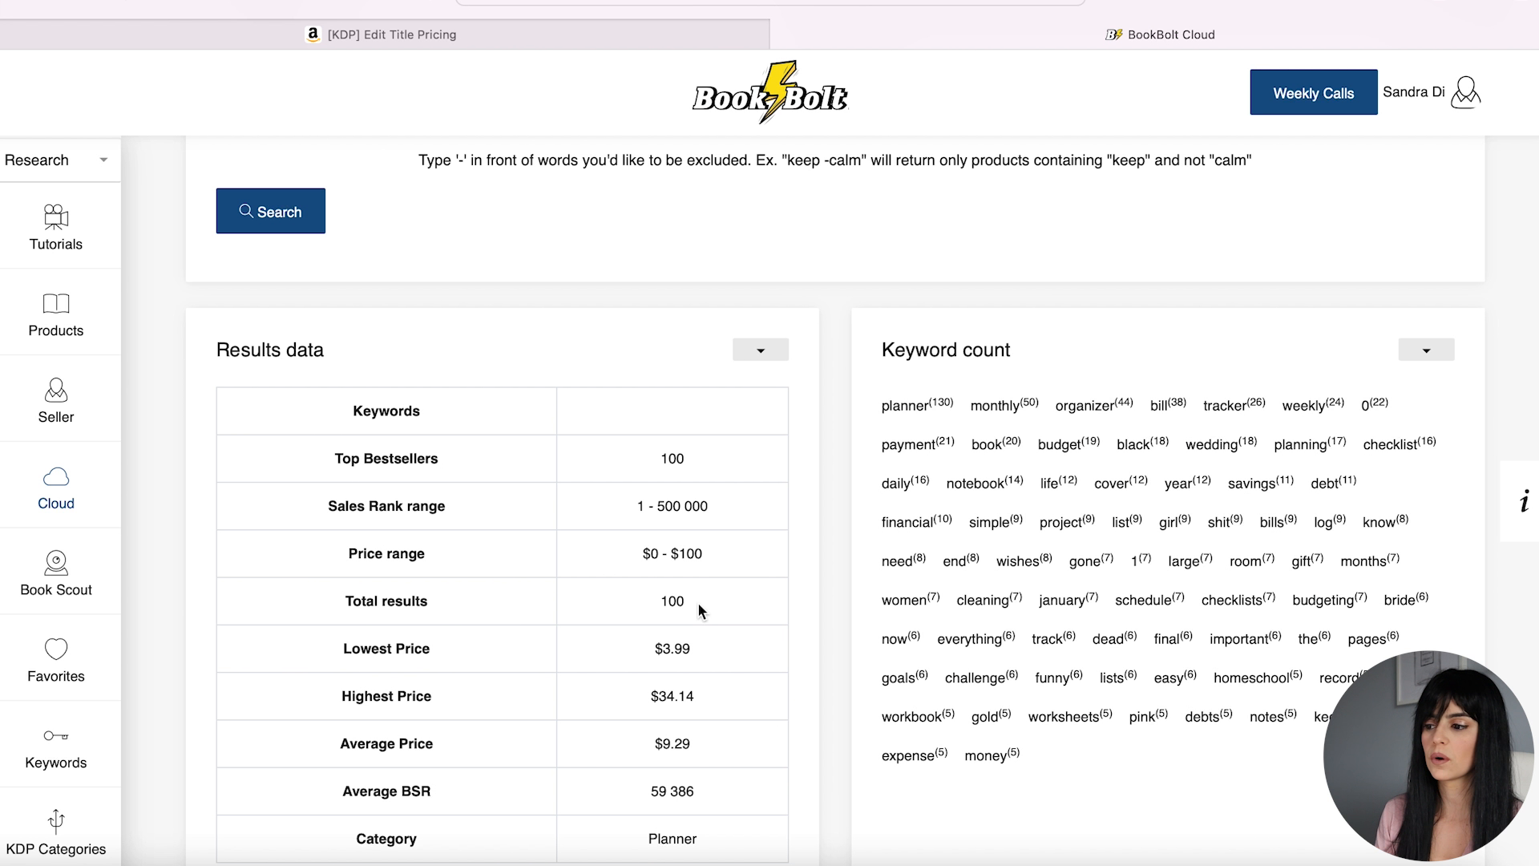
scroll(697, 603, down, 2)
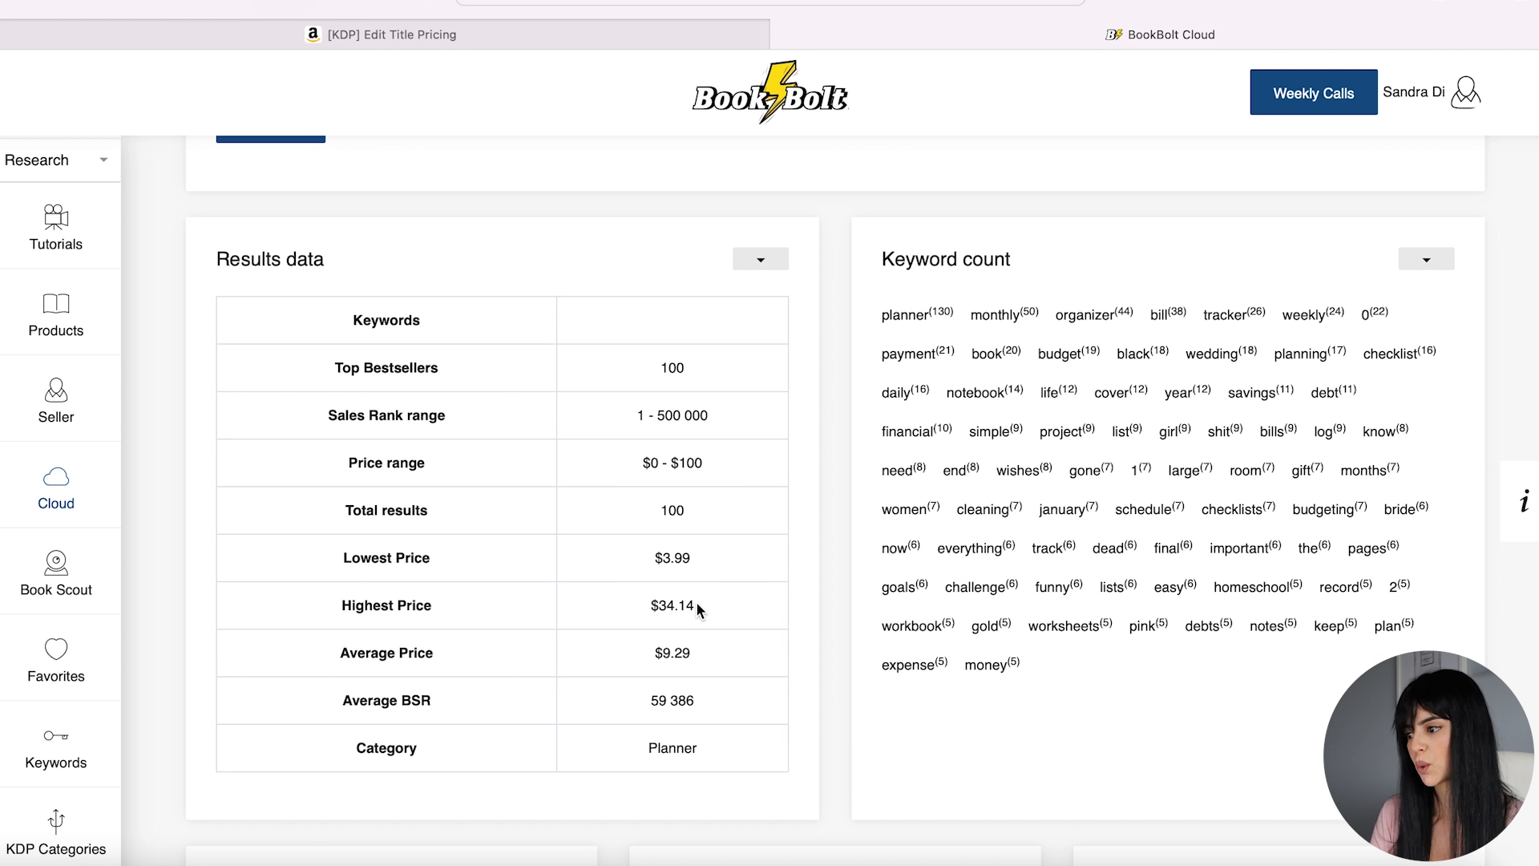